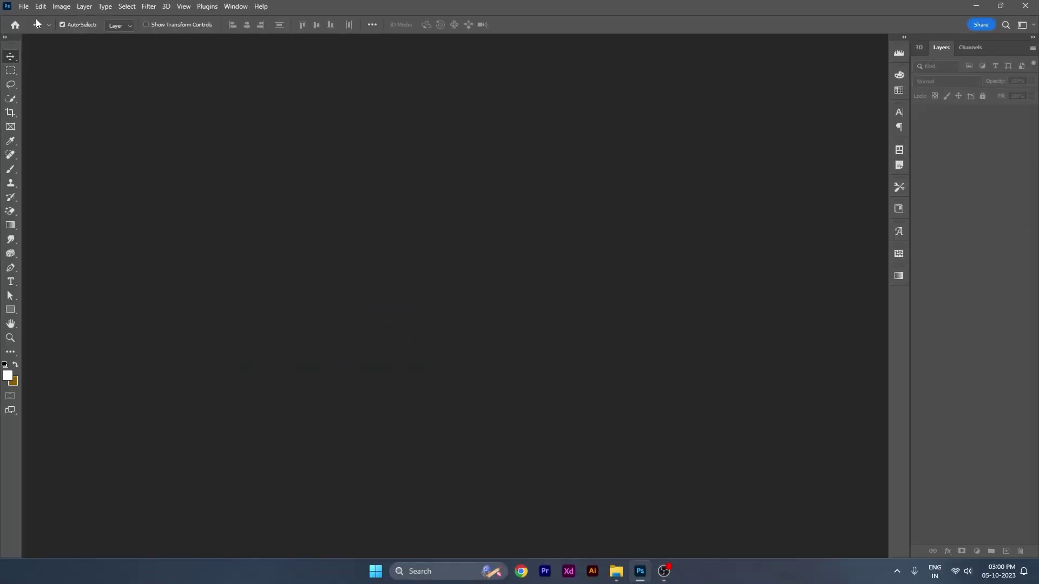
- Create a new A4 210 x 297 mm document at 300 ppi (2480 x 3508 px)
{"action": "left_click", "coordinate": [24, 6]}
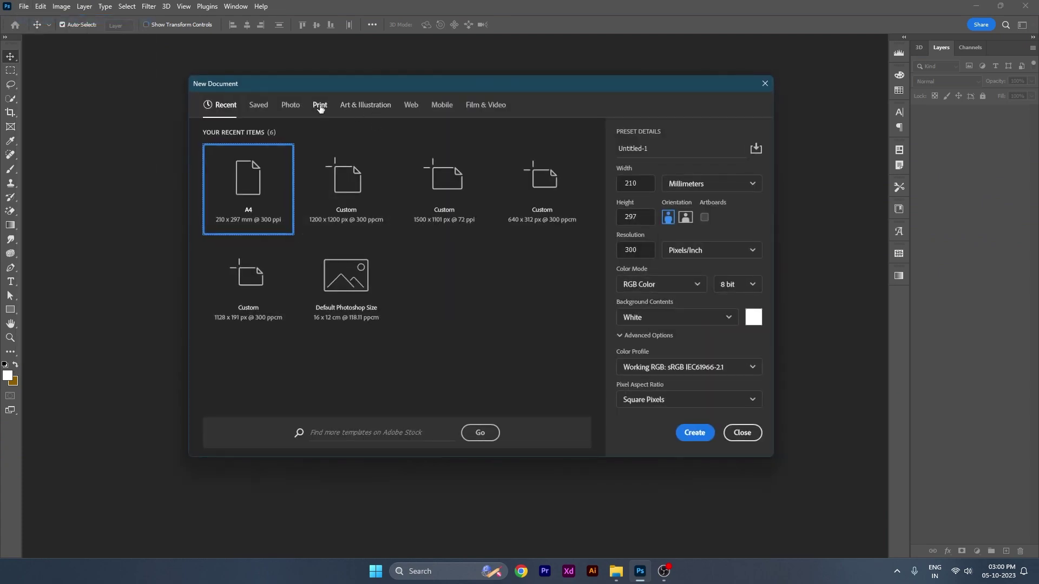
{"action": "left_click", "coordinate": [320, 106]}
{"action": "left_click", "coordinate": [542, 184]}
{"action": "left_click", "coordinate": [704, 433]}
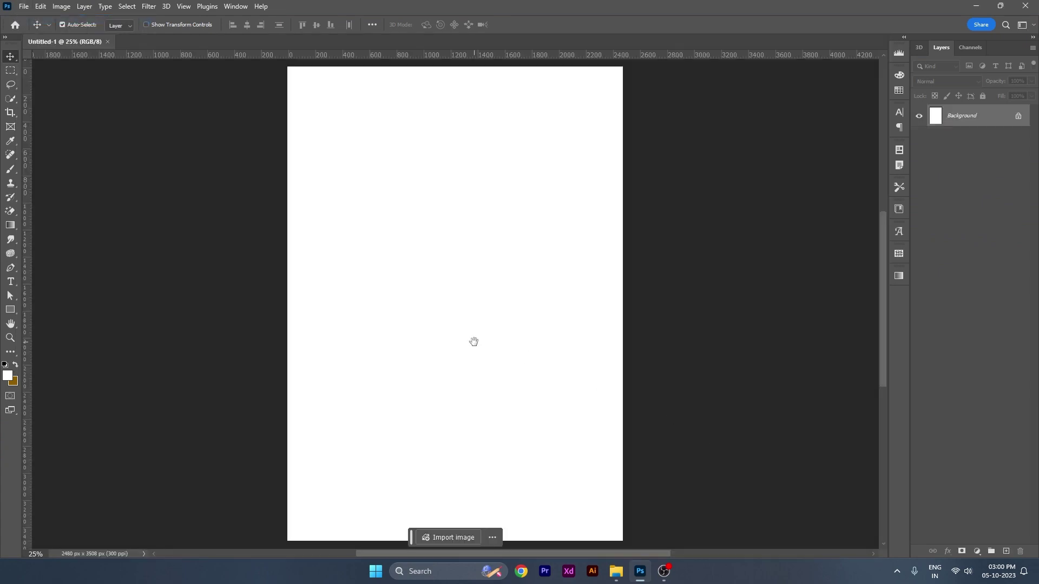
{"action": "left_click_drag", "start_coordinate": [474, 342], "coordinate": [480, 347]}
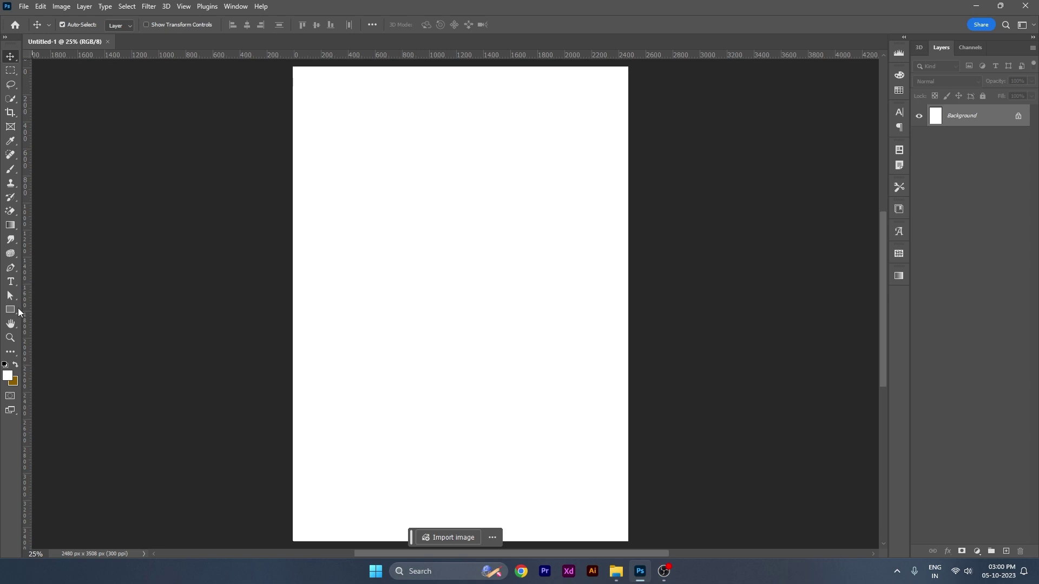
- Start from the gold-brown gradient preset and set its left stop to crimson e0143c
{"action": "key", "text": "g"}
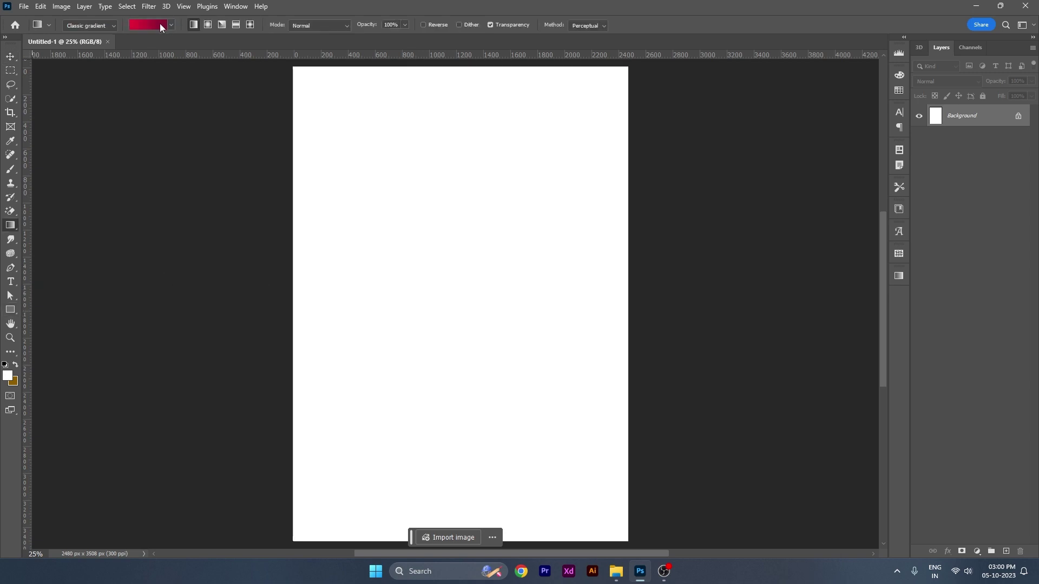
{"action": "left_click", "coordinate": [160, 24]}
{"action": "left_click", "coordinate": [427, 157]}
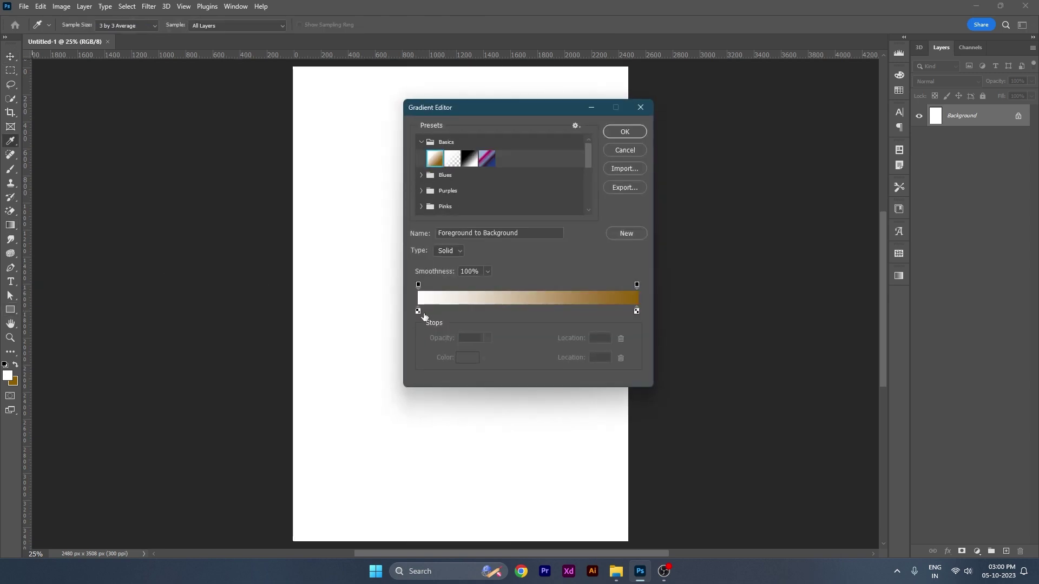
{"action": "left_click", "coordinate": [417, 311]}
{"action": "left_click_drag", "start_coordinate": [497, 108], "coordinate": [535, 97]}
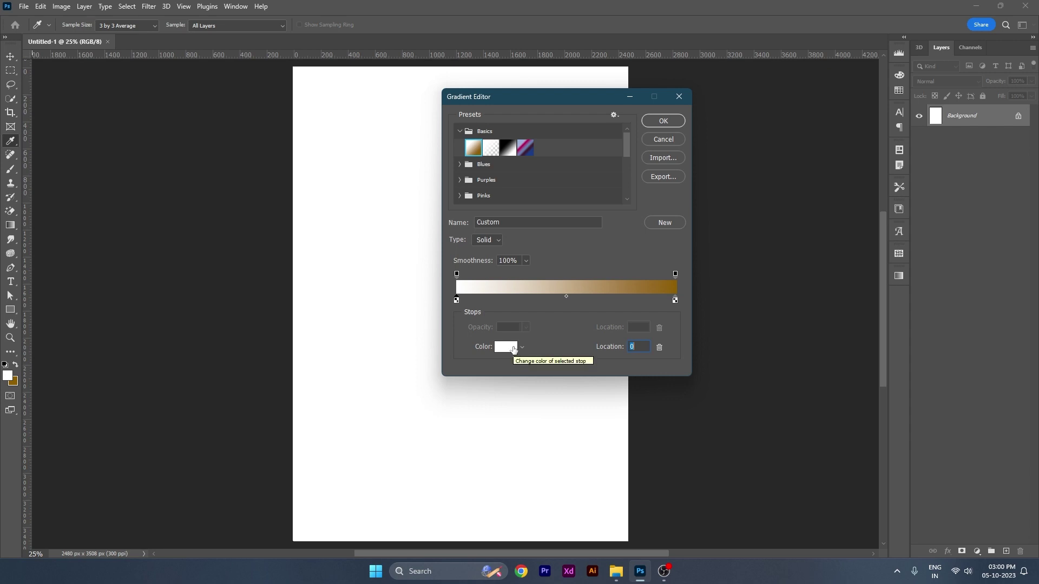
{"action": "left_click", "coordinate": [513, 349]}
{"action": "left_click_drag", "start_coordinate": [479, 208], "coordinate": [461, 166]}
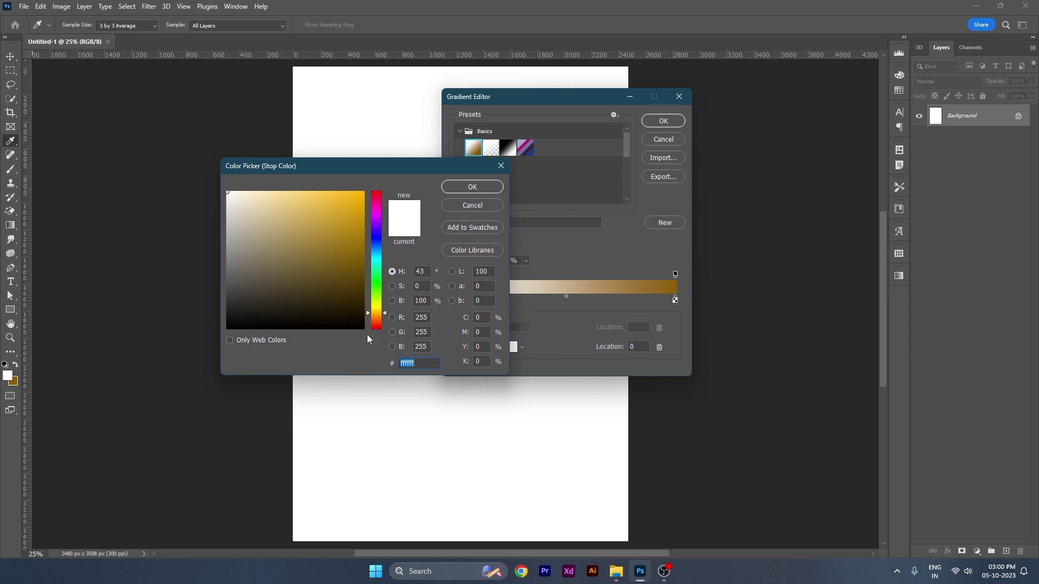
{"action": "type", "text": "e"}
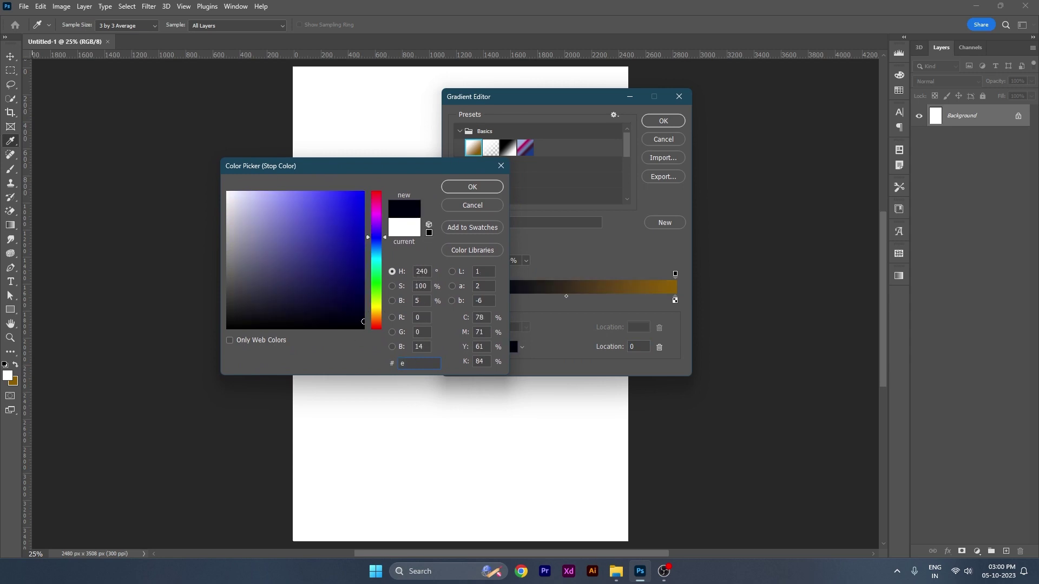
{"action": "type", "text": "0143c"}
{"action": "key", "text": "Return"}
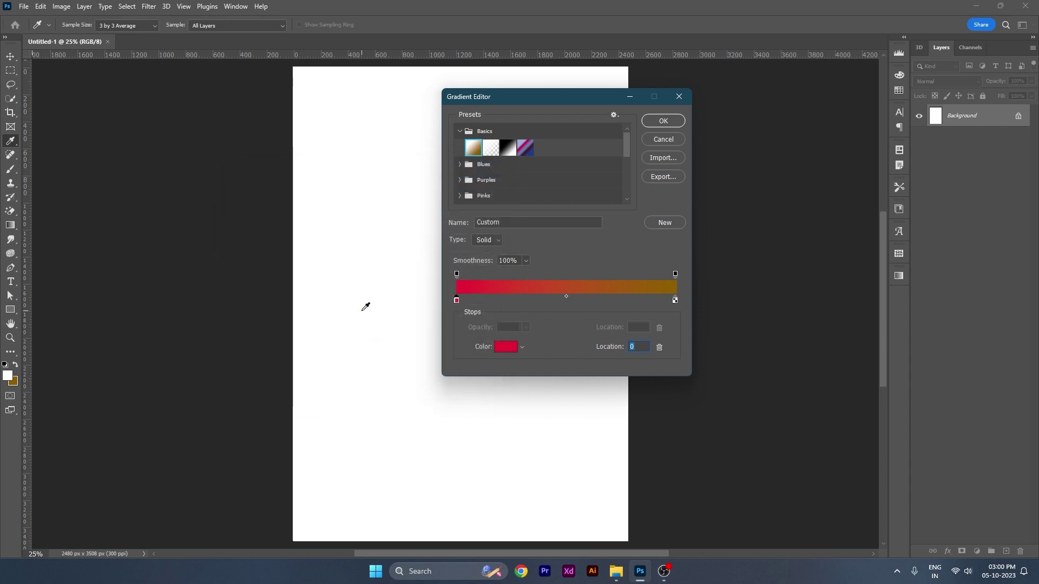
- Set the right stop to maroon 7c1134 and paint the gradient from canvas top to bottom
{"action": "left_click", "coordinate": [675, 300]}
{"action": "left_click", "coordinate": [506, 347]}
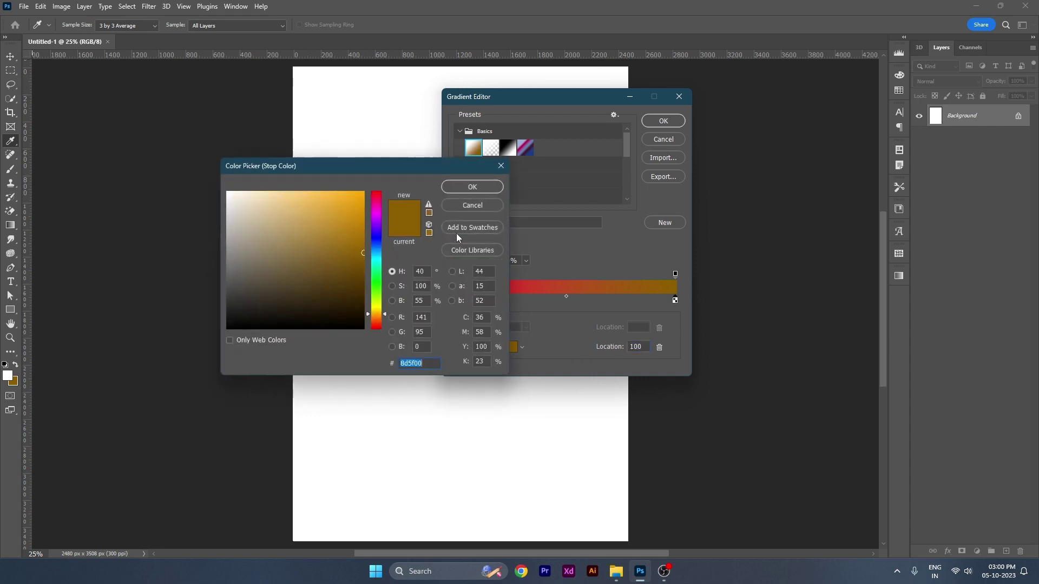
{"action": "left_click_drag", "start_coordinate": [384, 167], "coordinate": [379, 222]}
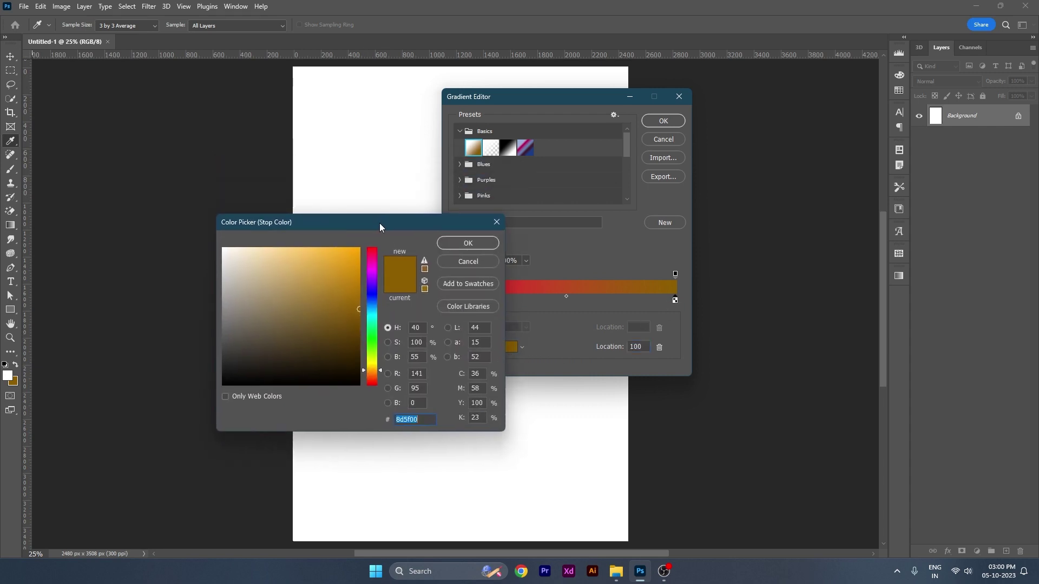
{"action": "type", "text": "7c11"}
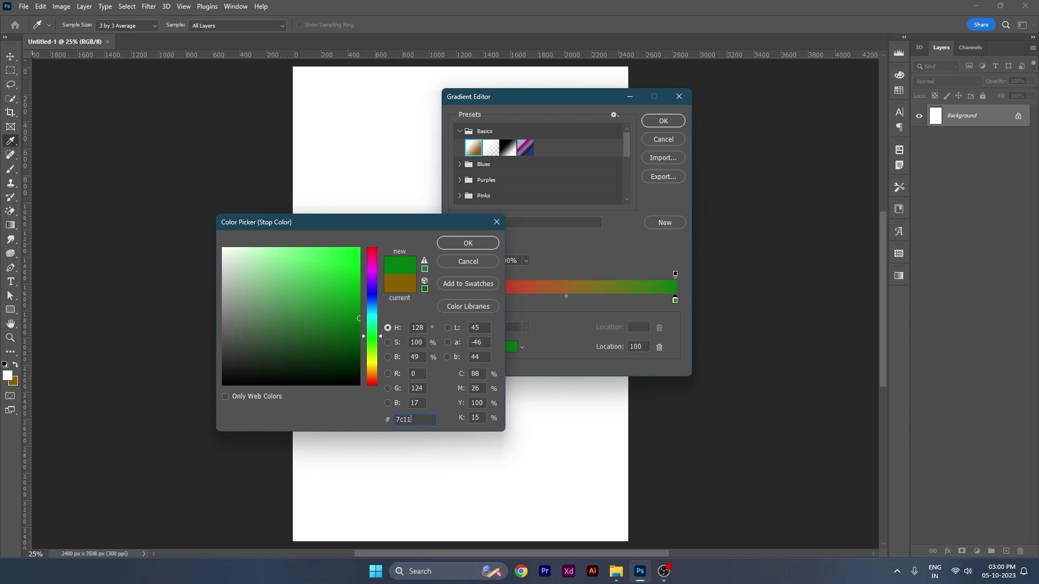
{"action": "type", "text": "34"}
{"action": "key", "text": "Return"}
{"action": "left_click", "coordinate": [664, 121]}
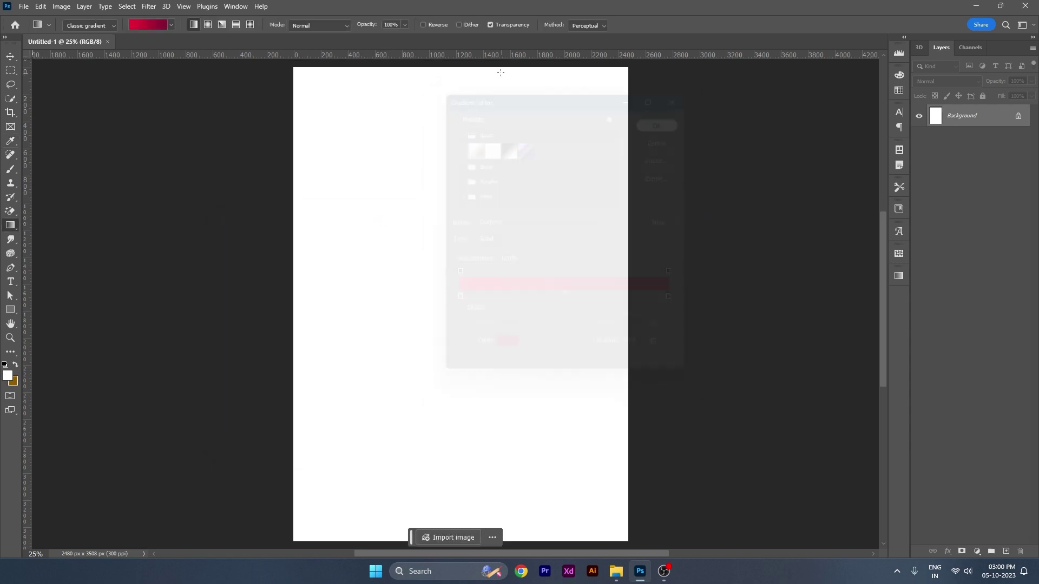
{"action": "left_click_drag", "start_coordinate": [469, 68], "coordinate": [476, 532]}
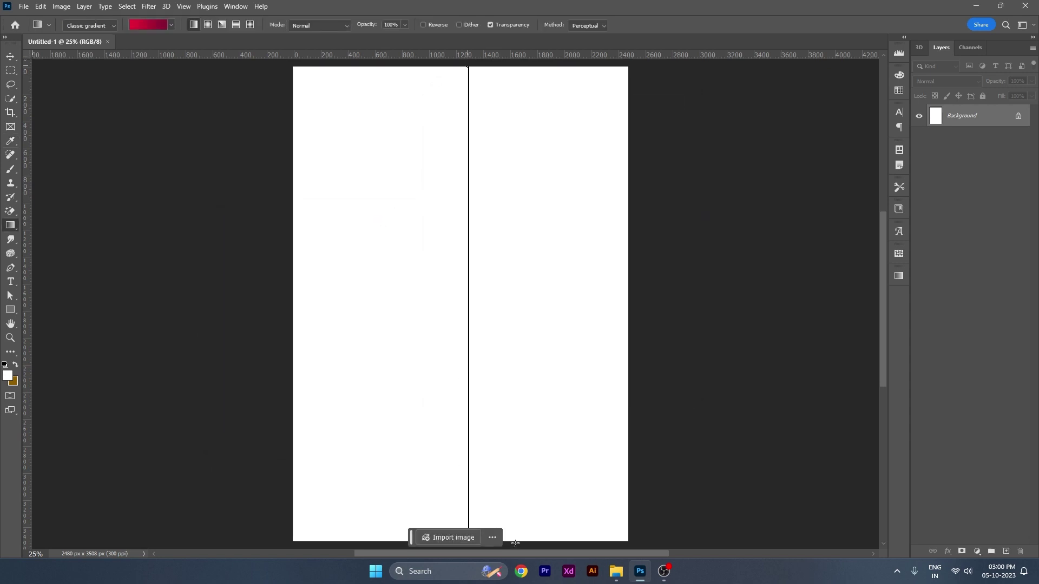
- Open the Durga Maa, Flower Hanging and Garba images together
{"action": "key", "text": "v"}
{"action": "key", "text": "ctrl+0"}
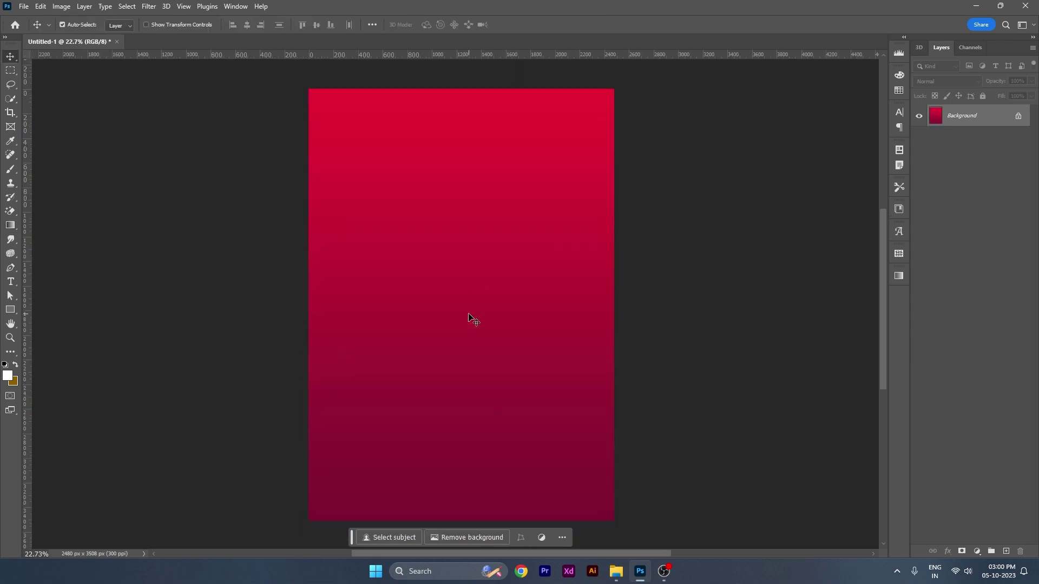
{"action": "key", "text": "ctrl+plus"}
{"action": "scroll", "coordinate": [470, 314], "scroll_direction": "up", "scroll_amount": 1}
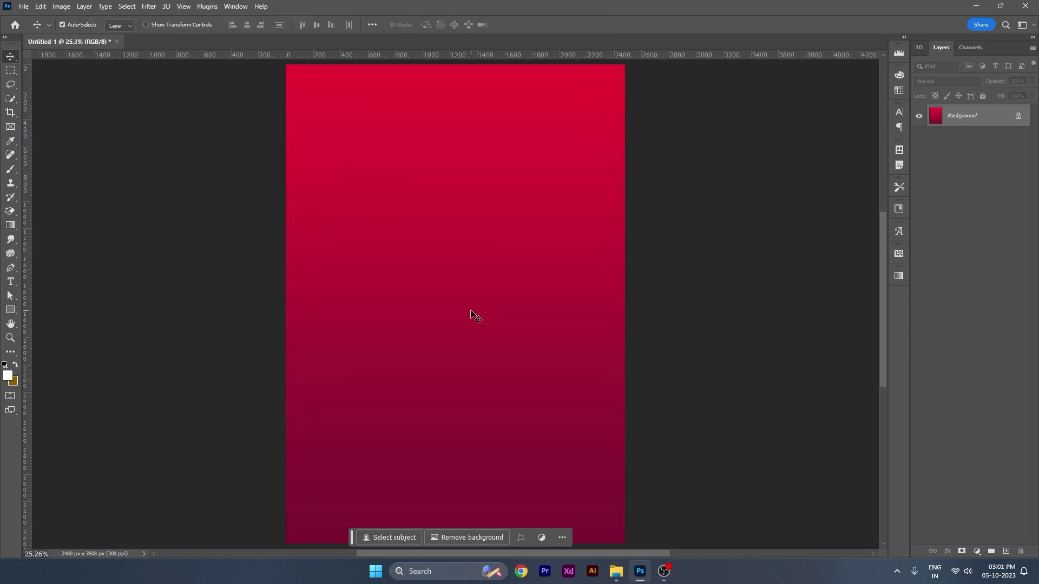
{"action": "key", "text": "ctrl+o"}
{"action": "left_click_drag", "start_coordinate": [111, 158], "coordinate": [305, 85]}
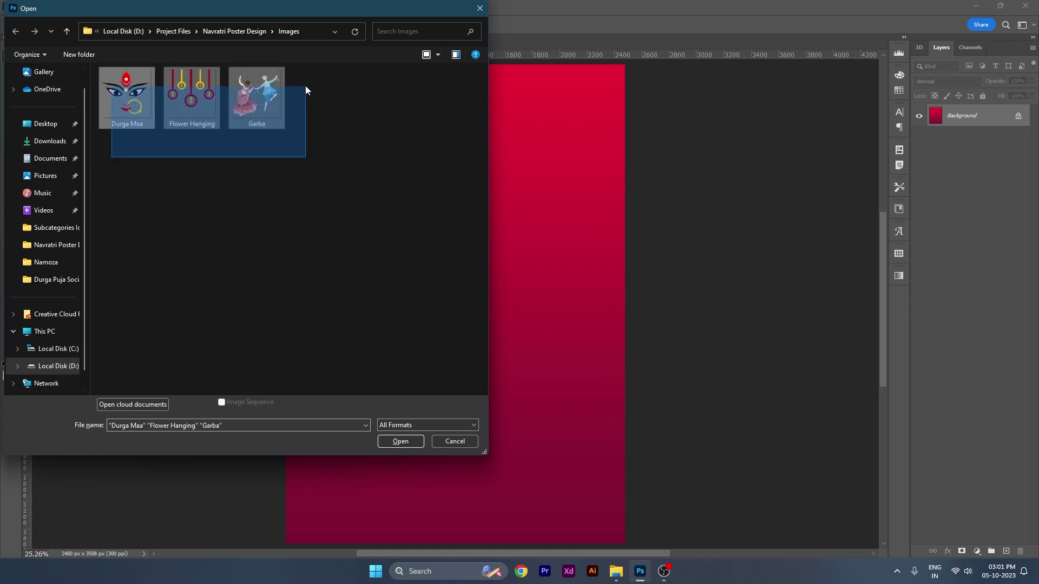
{"action": "key", "text": "Return"}
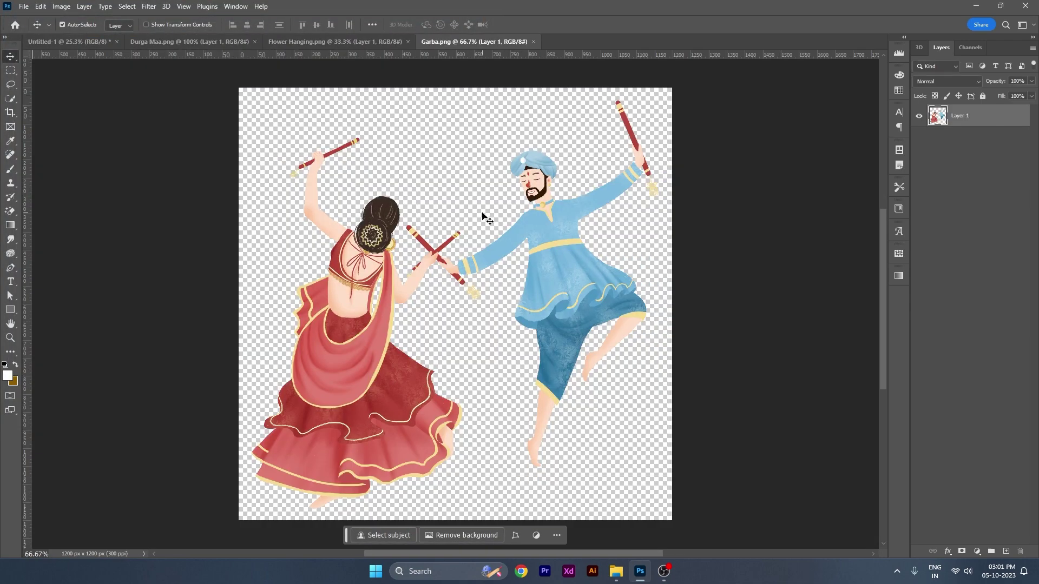
- Look over the Flower Hanging and Durga Maa images, then return to the red poster
{"action": "left_click_drag", "start_coordinate": [483, 216], "coordinate": [483, 208]}
{"action": "left_click", "coordinate": [397, 43]}
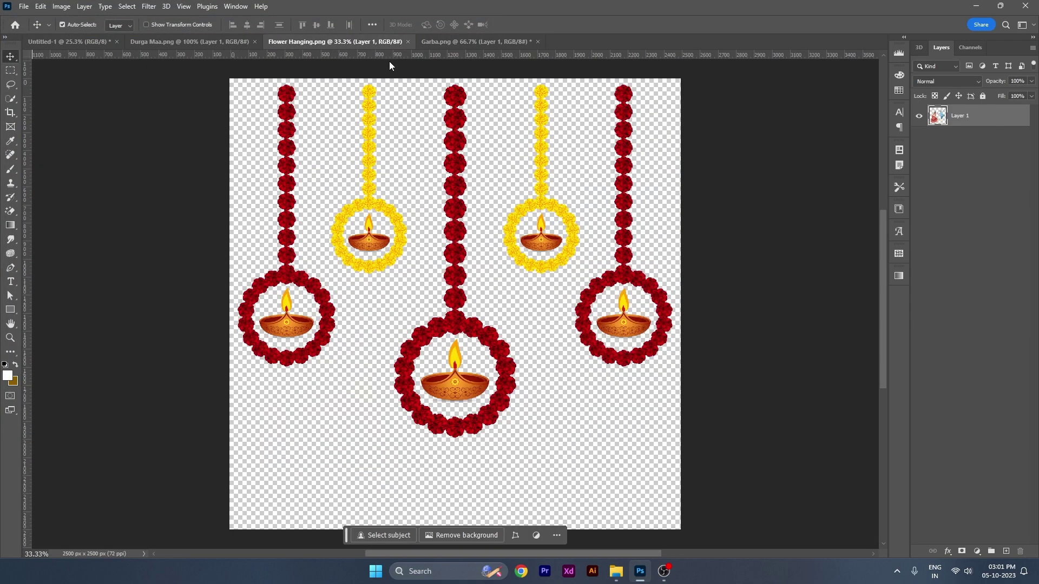
{"action": "left_click", "coordinate": [209, 42]}
{"action": "left_click", "coordinate": [70, 42]}
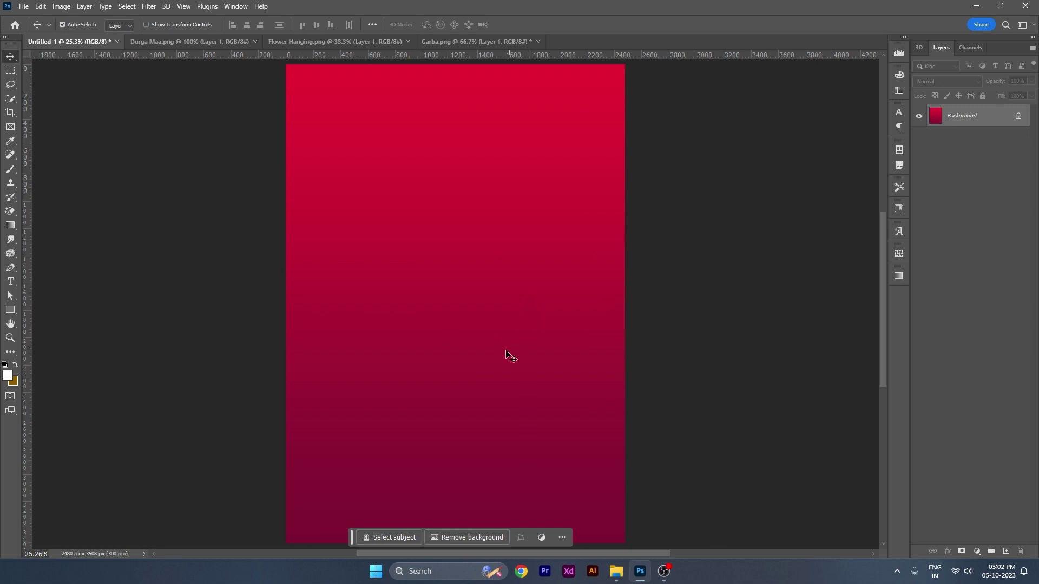
- Create a 1200 x 1200 px document and unlock its background as Layer 0
{"action": "key", "text": "ctrl+n"}
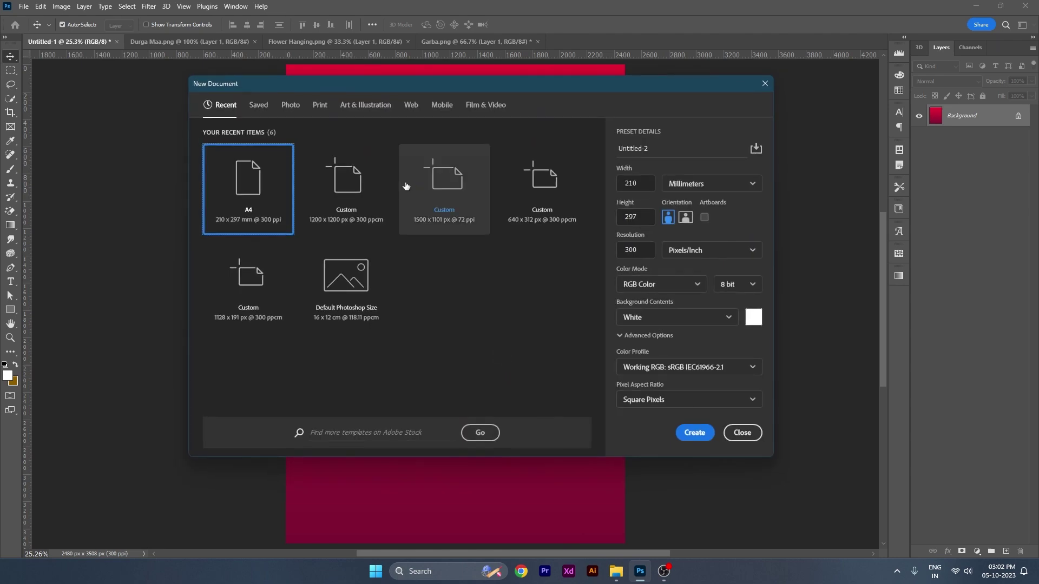
{"action": "double_click", "coordinate": [354, 206]}
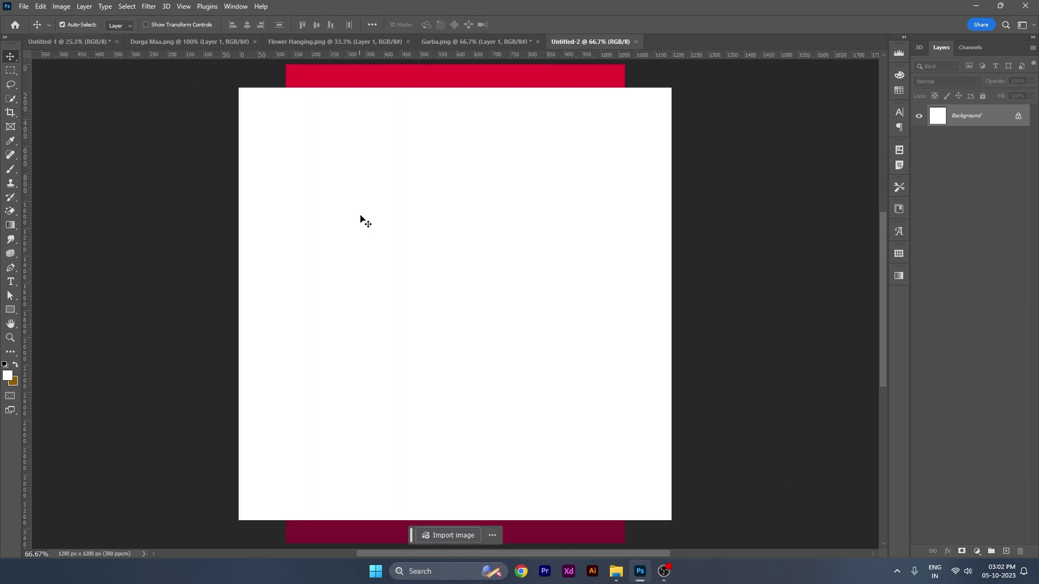
{"action": "double_click", "coordinate": [990, 123]}
{"action": "left_click", "coordinate": [567, 195]}
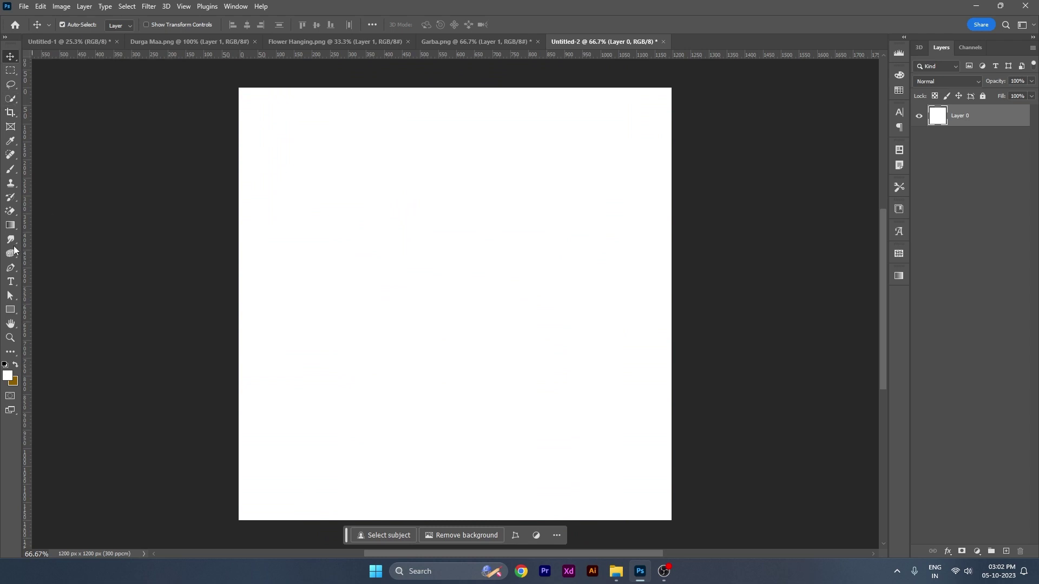
- Draw a small white circle with the Ellipse Tool and delete Layer 0
{"action": "left_click", "coordinate": [13, 314]}
{"action": "left_click", "coordinate": [59, 320]}
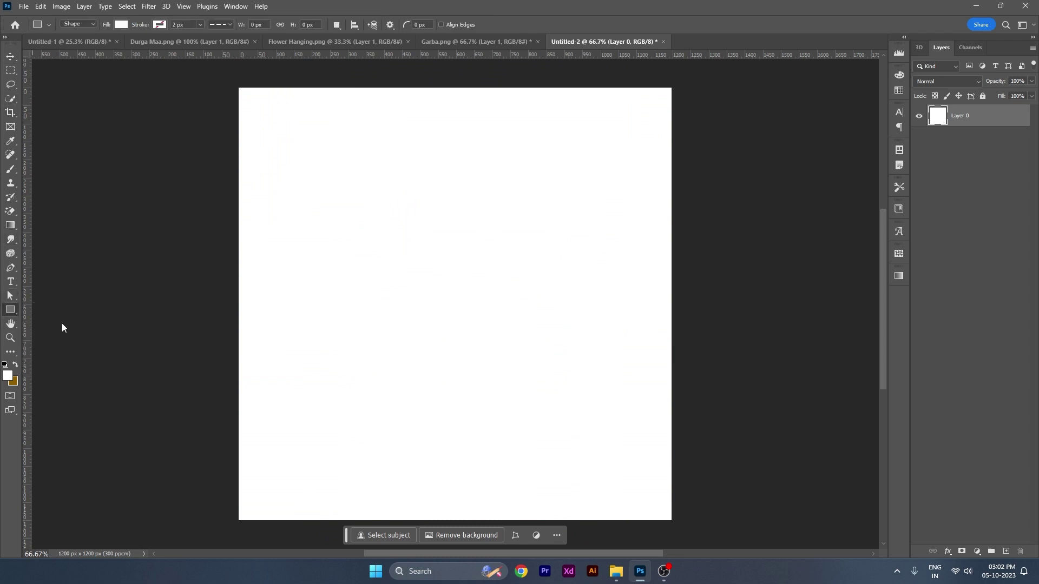
{"action": "left_click_drag", "start_coordinate": [383, 227], "coordinate": [389, 232]}
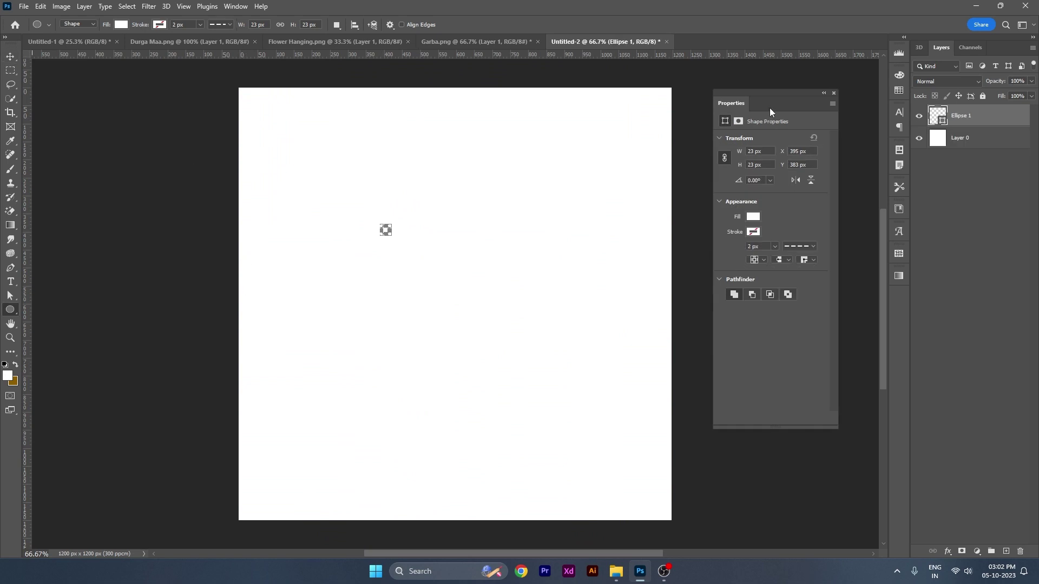
{"action": "left_click", "coordinate": [833, 93]}
{"action": "left_click", "coordinate": [975, 139]}
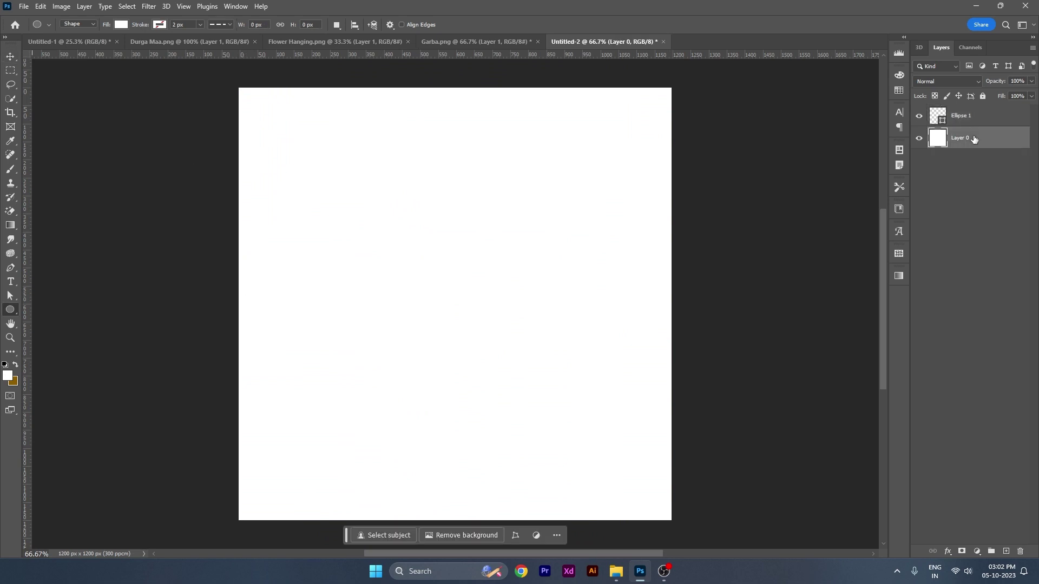
{"action": "key", "text": "Delete"}
{"action": "left_click", "coordinate": [405, 219]}
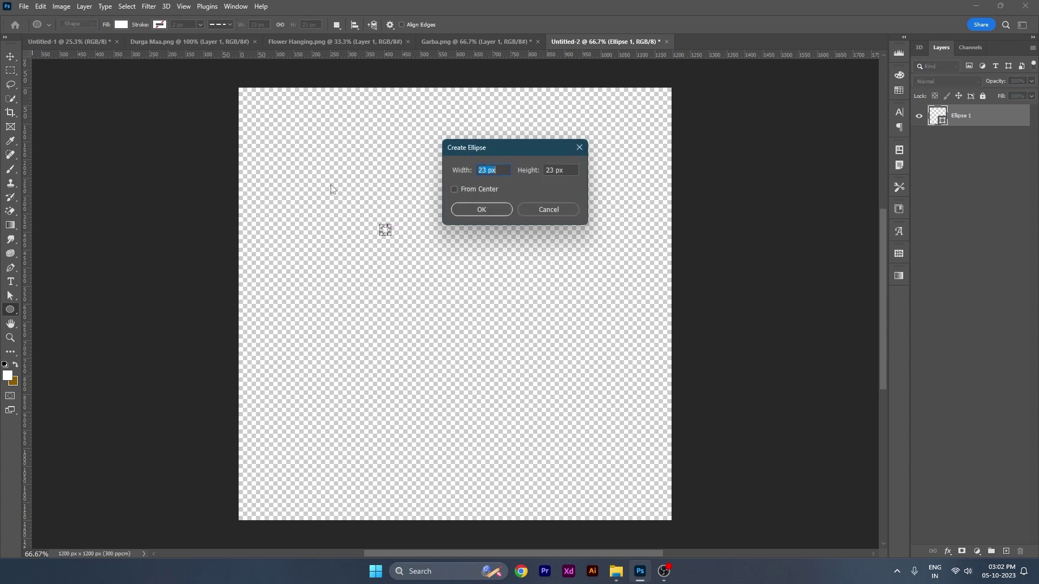
{"action": "left_click", "coordinate": [559, 212]}
- Nudge the circle slightly and add a new empty layer above it
{"action": "key", "text": "v"}
{"action": "scroll", "coordinate": [410, 241], "scroll_direction": "up", "scroll_amount": 3}
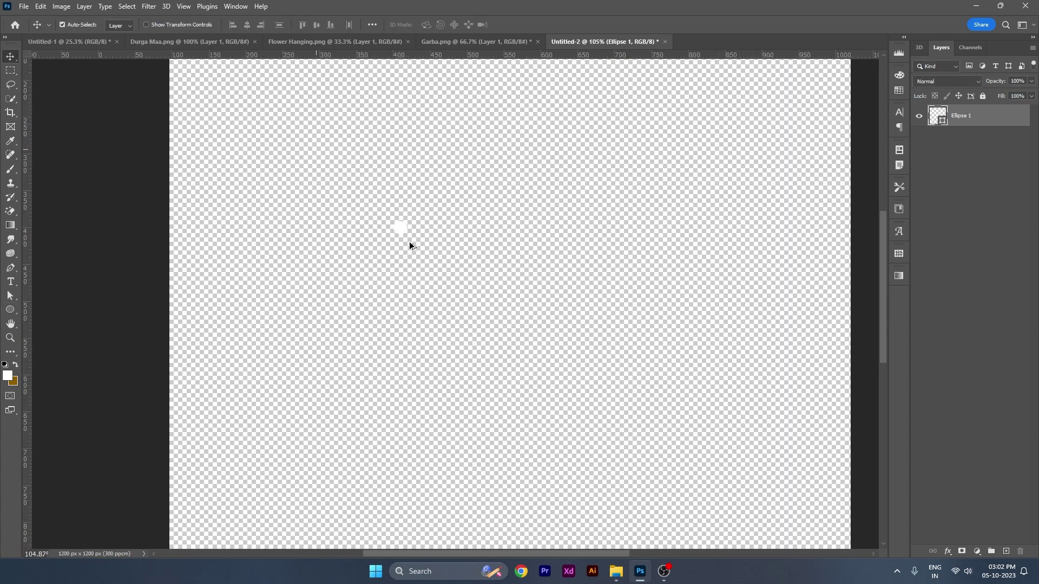
{"action": "scroll", "coordinate": [409, 241], "scroll_direction": "up", "scroll_amount": 2}
{"action": "left_click_drag", "start_coordinate": [398, 229], "coordinate": [408, 243]}
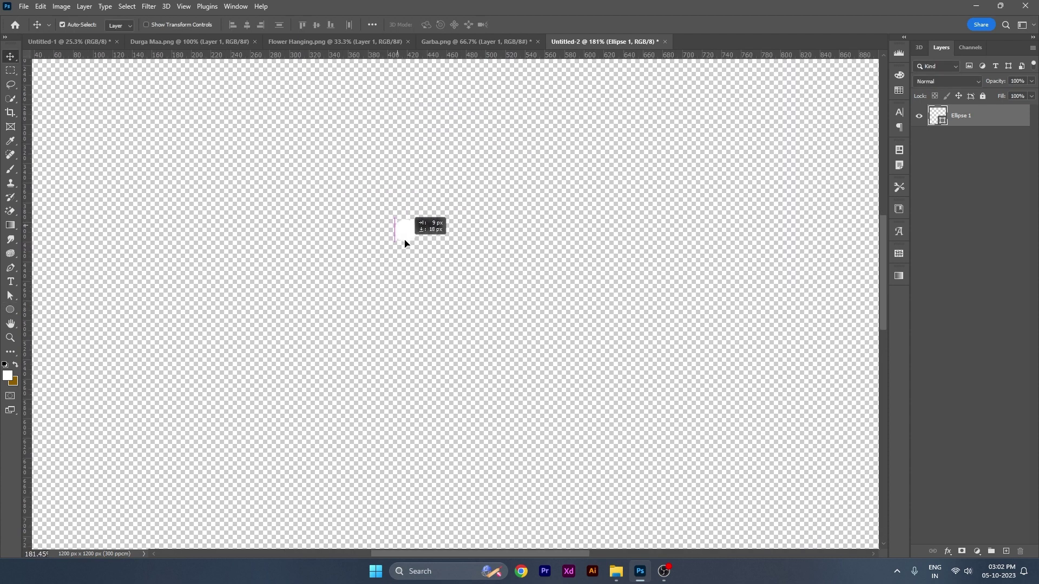
{"action": "left_click", "coordinate": [1006, 551]}
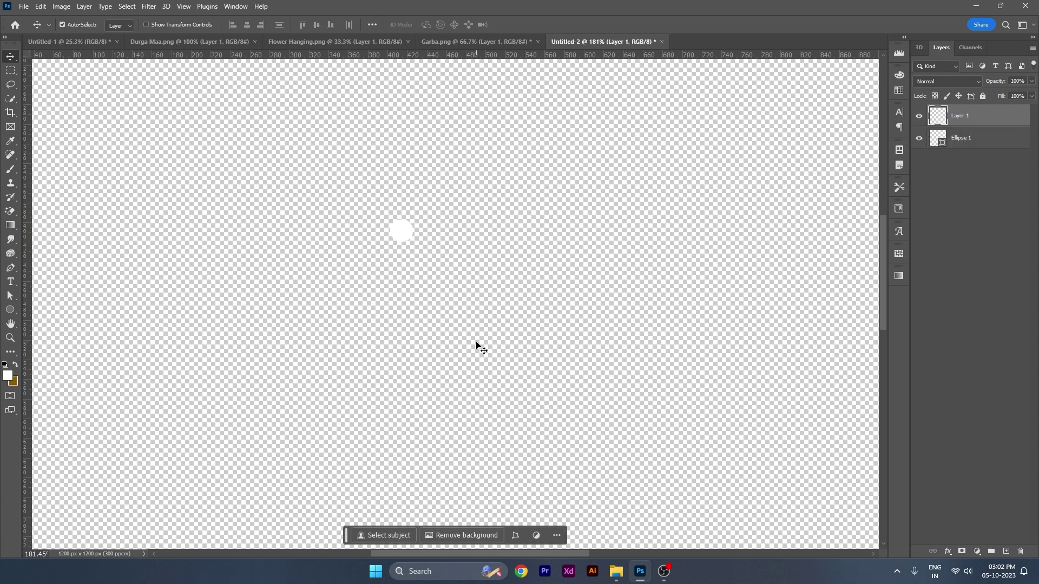
{"action": "left_click", "coordinate": [13, 382]}
- Fill Layer 1 with black and place it beneath the white circle
{"action": "left_click_drag", "start_coordinate": [278, 362], "coordinate": [206, 394]}
{"action": "key", "text": "Return"}
{"action": "key", "text": "v"}
{"action": "key", "text": "ctrl+BackSpace"}
{"action": "key", "text": "ctrl+bracketleft"}
- Place a copy of the circle lower down and lock the black background layer
{"action": "mouse_move", "coordinate": [401, 237]}
{"action": "left_mouse_down"}
{"action": "mouse_move", "coordinate": [402, 311]}
{"action": "mouse_move", "coordinate": [432, 309]}
{"action": "left_mouse_up"}
{"action": "left_click", "coordinate": [406, 233]}
{"action": "key", "text": "ctrl+z"}
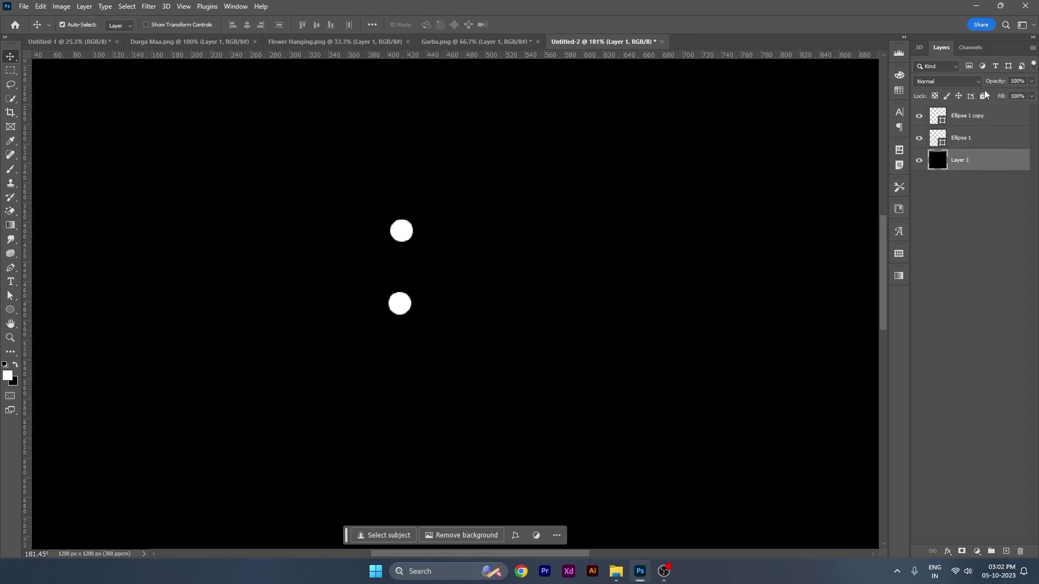
{"action": "left_click", "coordinate": [983, 95]}
- Align both circles on horizontal centres, merge them, and move the pair
{"action": "left_click_drag", "start_coordinate": [343, 202], "coordinate": [484, 367]}
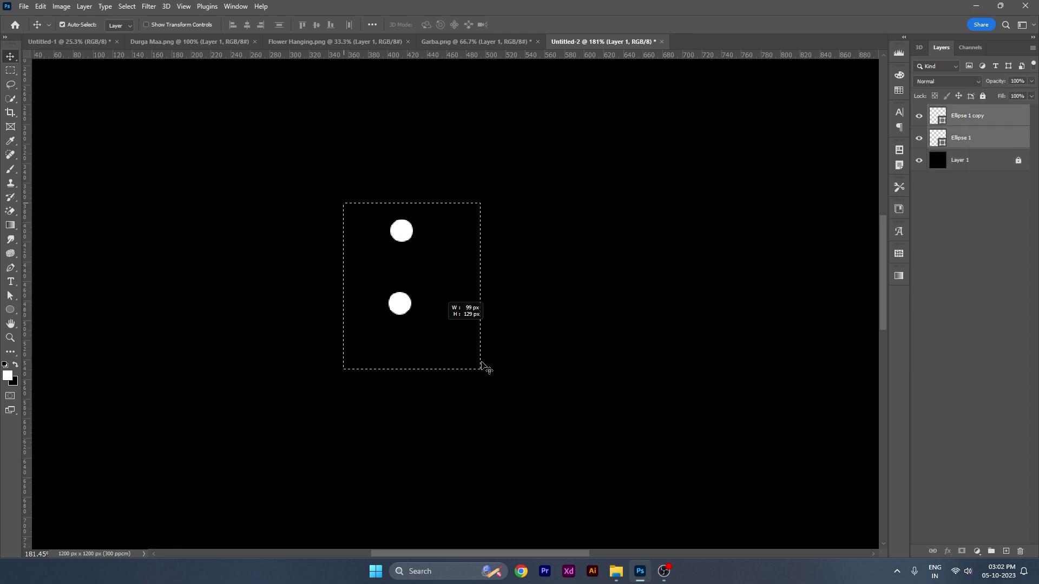
{"action": "left_click", "coordinate": [247, 25]}
{"action": "key", "text": "ctrl"}
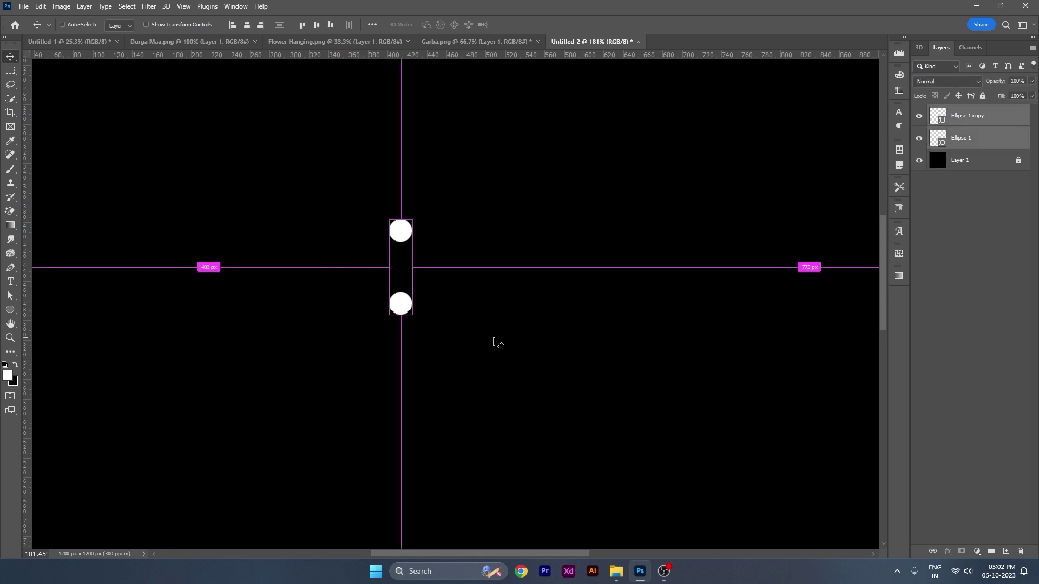
{"action": "key", "text": "ctrl+e"}
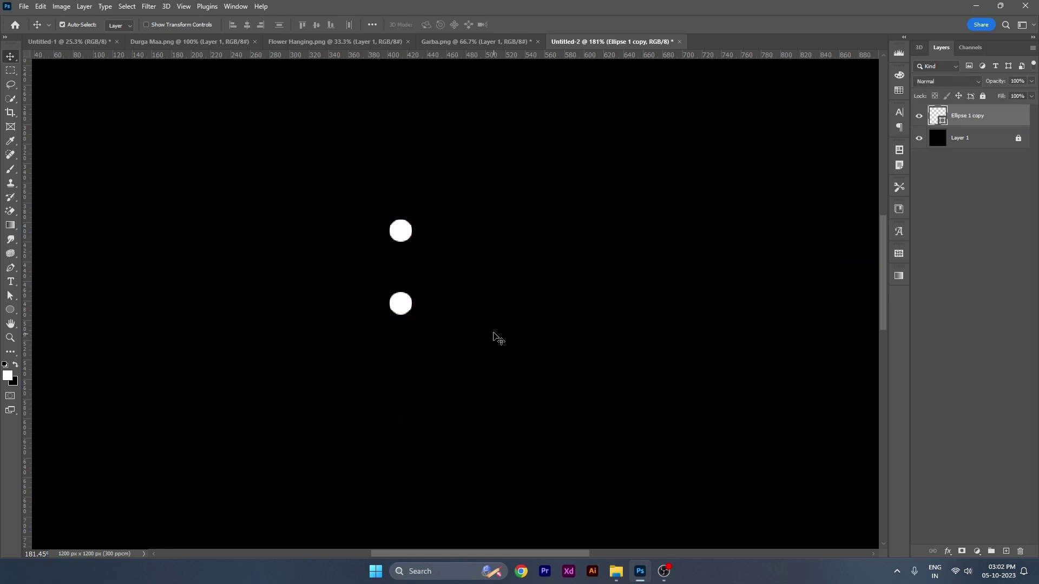
{"action": "left_click_drag", "start_coordinate": [400, 236], "coordinate": [460, 209]}
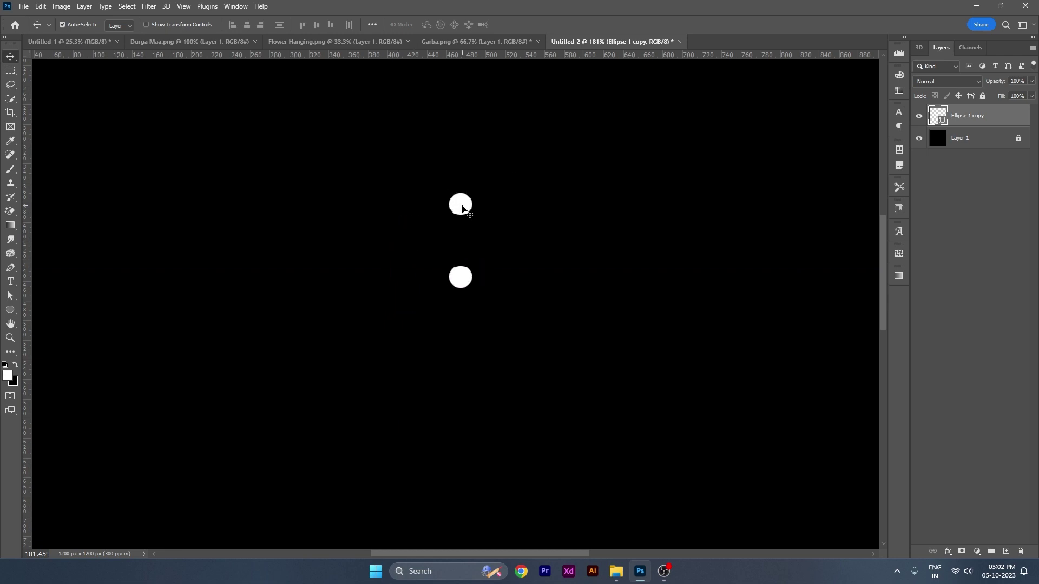
{"action": "key", "text": "ctrl"}
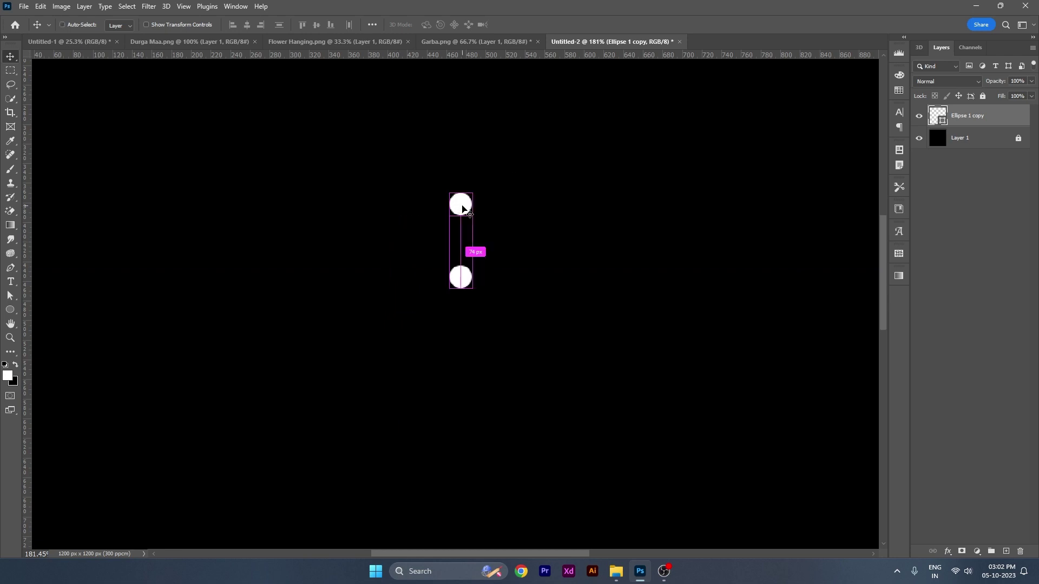
- Duplicate the circle pair, rotate the copy 90° clockwise, and position the four dots
{"action": "key", "text": "ctrl+j"}
{"action": "key", "text": "ctrl+t"}
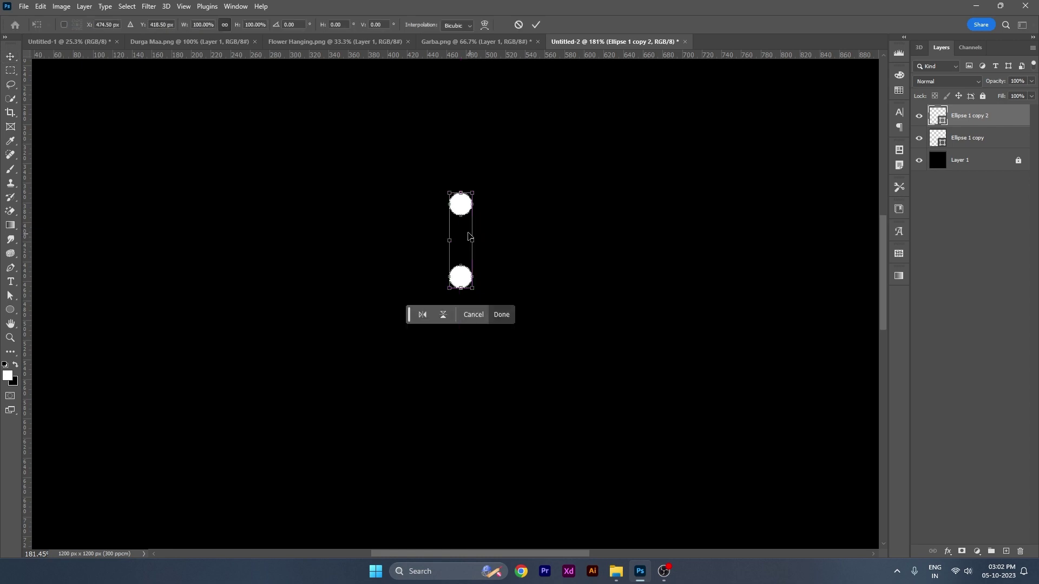
{"action": "right_click", "coordinate": [469, 236]}
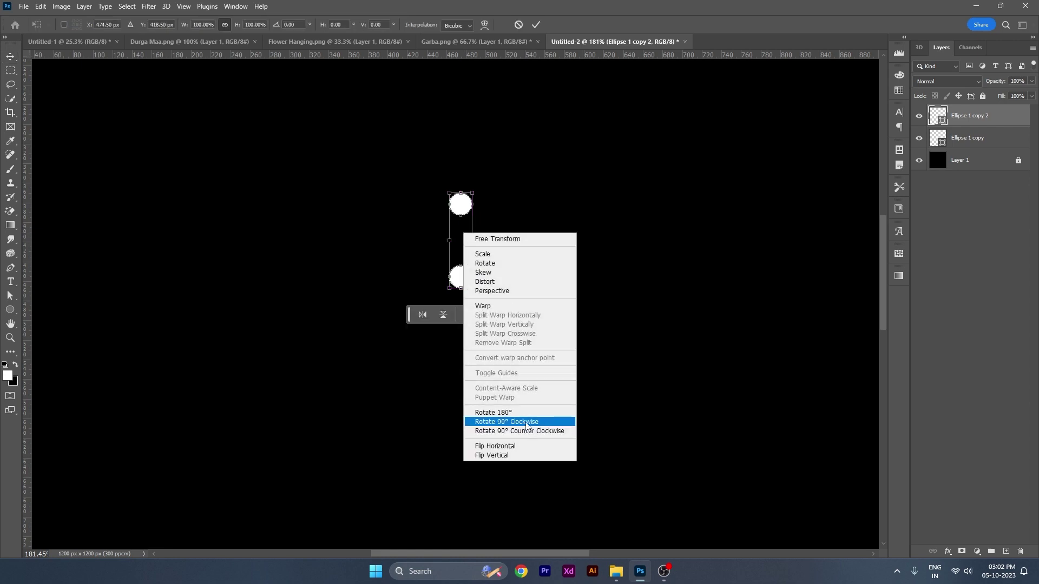
{"action": "left_click", "coordinate": [526, 423]}
{"action": "key", "text": "Return"}
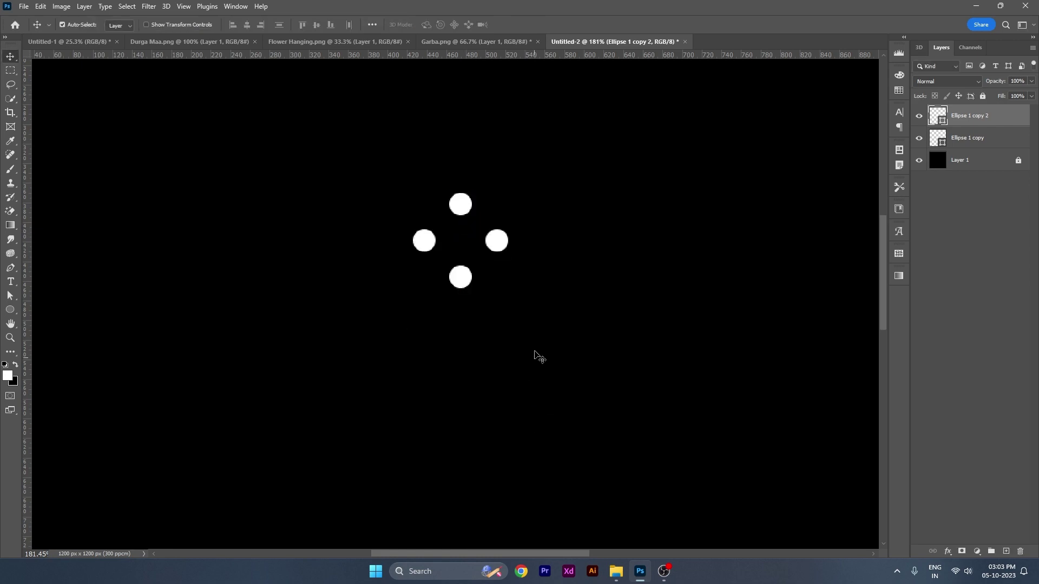
{"action": "scroll", "coordinate": [502, 243], "scroll_direction": "down", "scroll_amount": 5}
{"action": "mouse_move", "coordinate": [466, 225]}
{"action": "left_mouse_down"}
{"action": "mouse_move", "coordinate": [514, 275]}
{"action": "mouse_move", "coordinate": [476, 294]}
{"action": "left_mouse_up"}
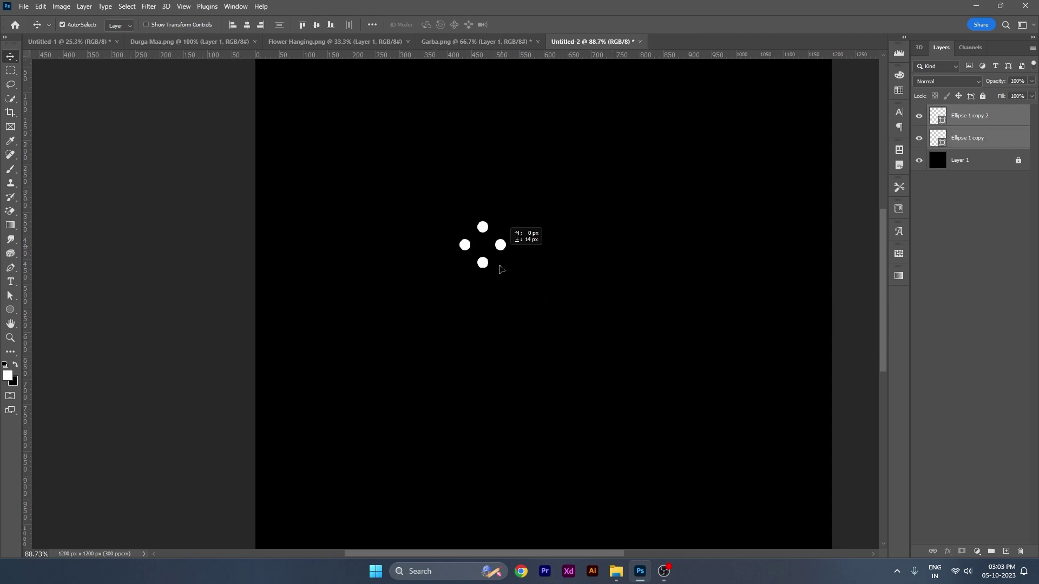
{"action": "left_click", "coordinate": [476, 294]}
{"action": "scroll", "coordinate": [505, 297], "scroll_direction": "down", "scroll_amount": 3}
- Delete the black background layer, leaving the dots on transparency
{"action": "left_click", "coordinate": [941, 162]}
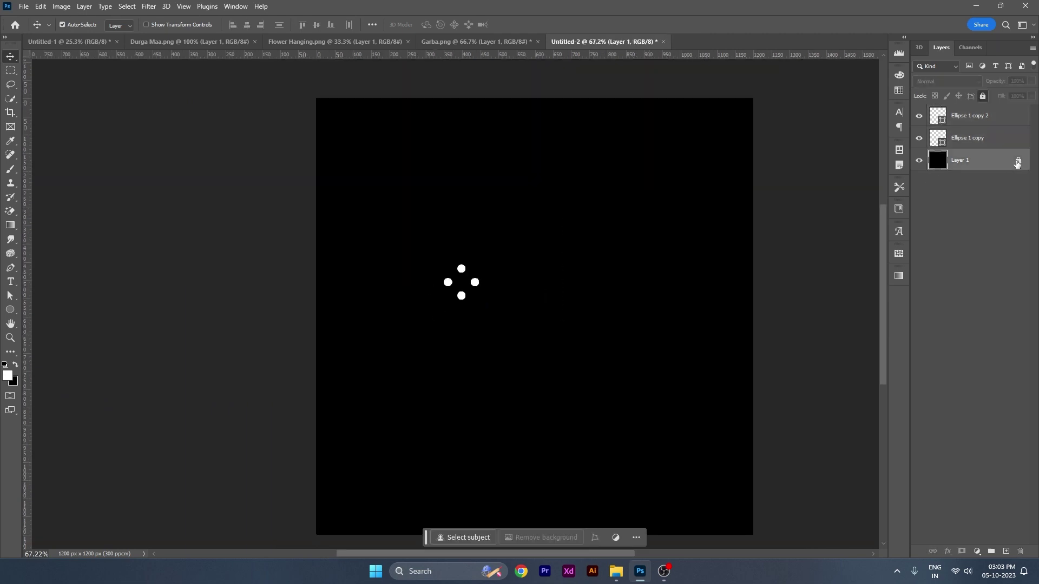
{"action": "key", "text": "Delete"}
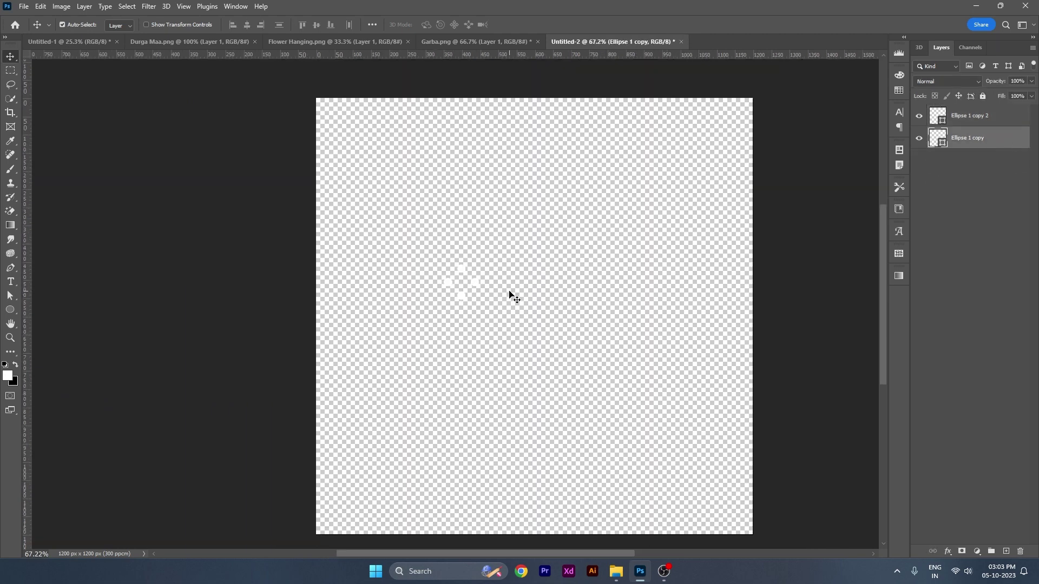
{"action": "scroll", "coordinate": [513, 295], "scroll_direction": "down", "scroll_amount": 1}
{"action": "mouse_move", "coordinate": [564, 311]}
{"action": "left_mouse_down"}
{"action": "mouse_move", "coordinate": [520, 295]}
{"action": "mouse_move", "coordinate": [559, 292]}
{"action": "left_mouse_up"}
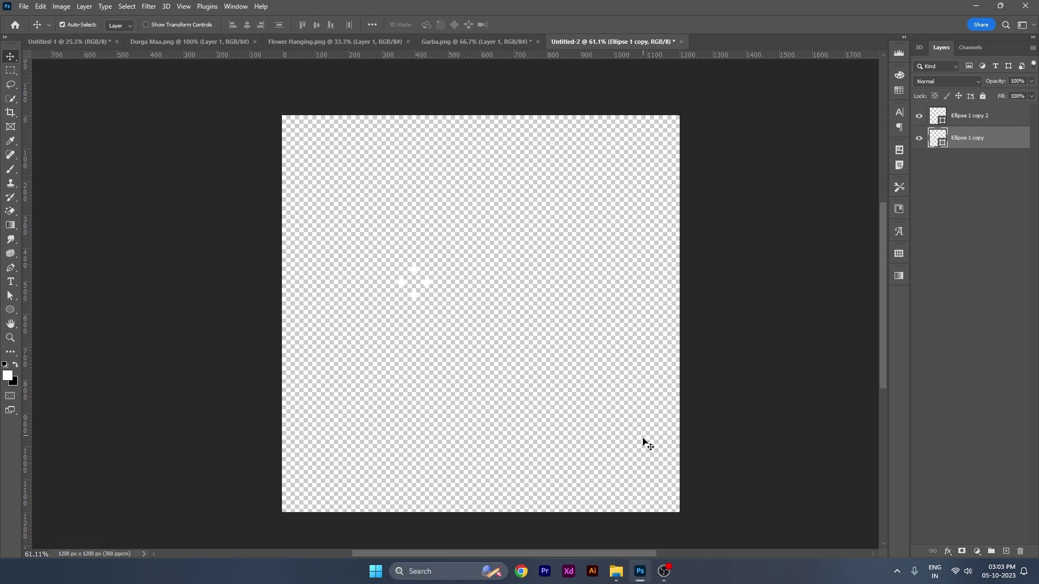
- Crop tightly to a 206 x 200 px tile and centre the four dots in it
{"action": "key", "text": "c"}
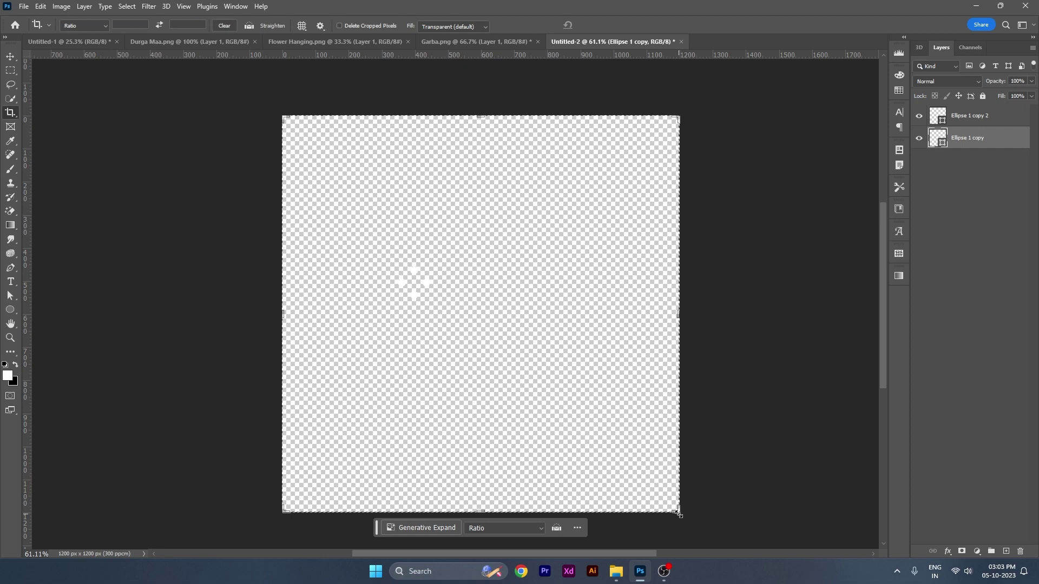
{"action": "left_click_drag", "start_coordinate": [678, 513], "coordinate": [563, 420]}
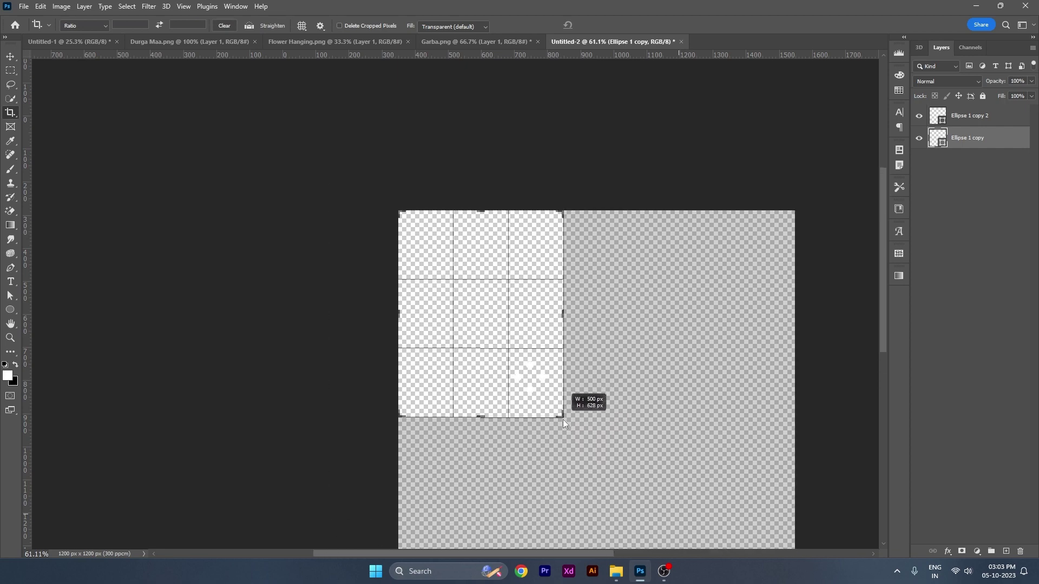
{"action": "left_click_drag", "start_coordinate": [398, 211], "coordinate": [448, 281]}
{"action": "left_click", "coordinate": [10, 59]}
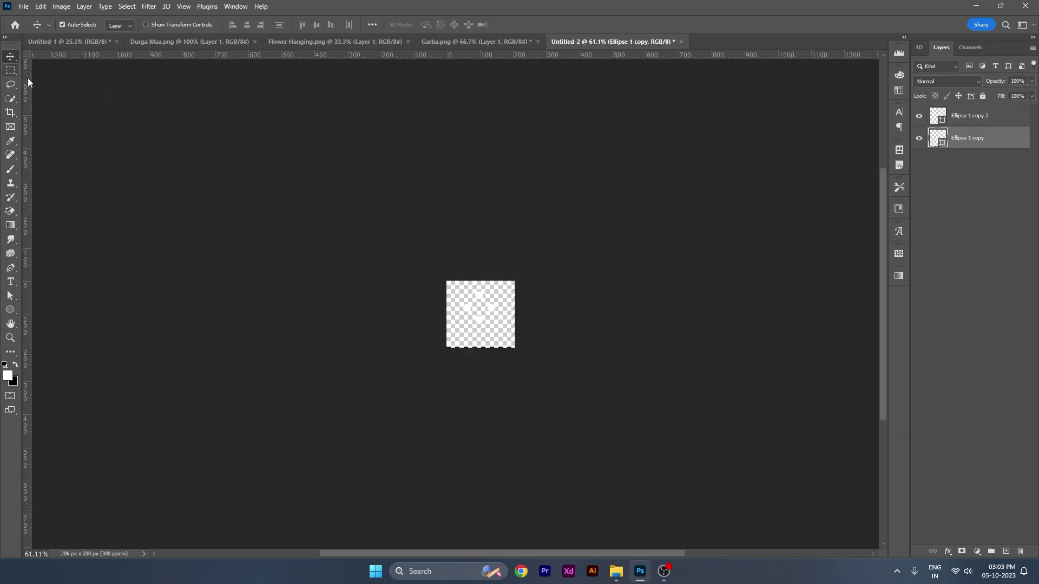
{"action": "scroll", "coordinate": [492, 320], "scroll_direction": "up", "scroll_amount": 5}
{"action": "left_click_drag", "start_coordinate": [500, 270], "coordinate": [481, 269]}
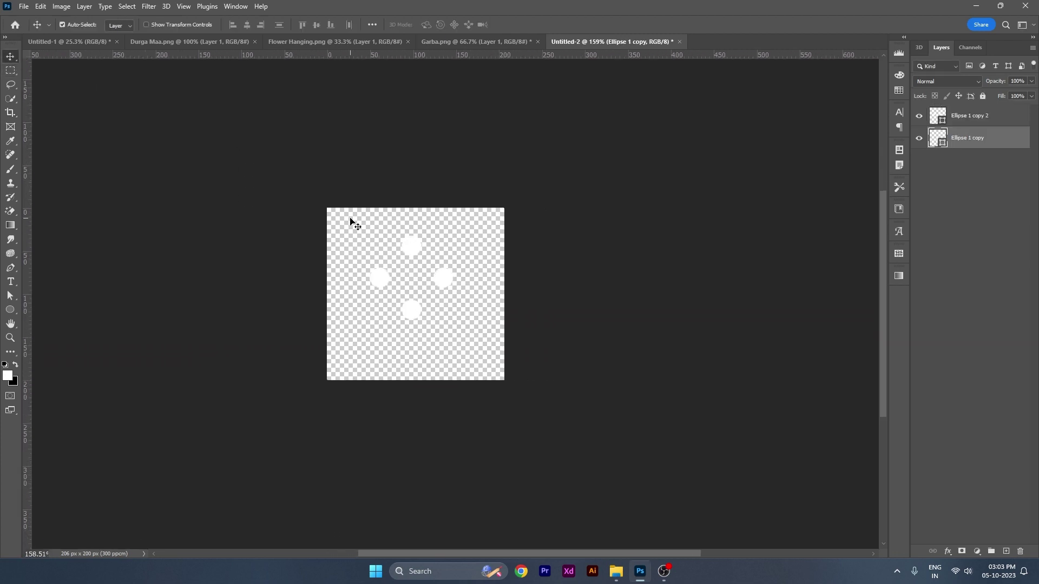
{"action": "mouse_move", "coordinate": [348, 221]}
{"action": "left_mouse_down"}
{"action": "mouse_move", "coordinate": [411, 259]}
{"action": "mouse_move", "coordinate": [444, 313]}
{"action": "mouse_move", "coordinate": [447, 297]}
{"action": "left_mouse_up"}
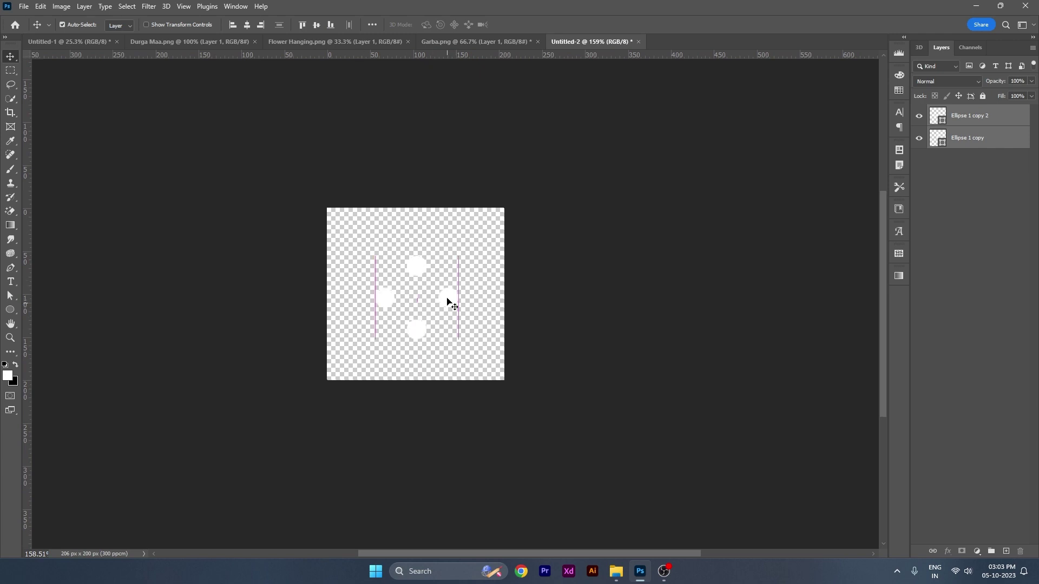
- Save the four-dot tile as a new pattern named 'Dotted' in the Patterns panel
{"action": "left_click", "coordinate": [236, 6]}
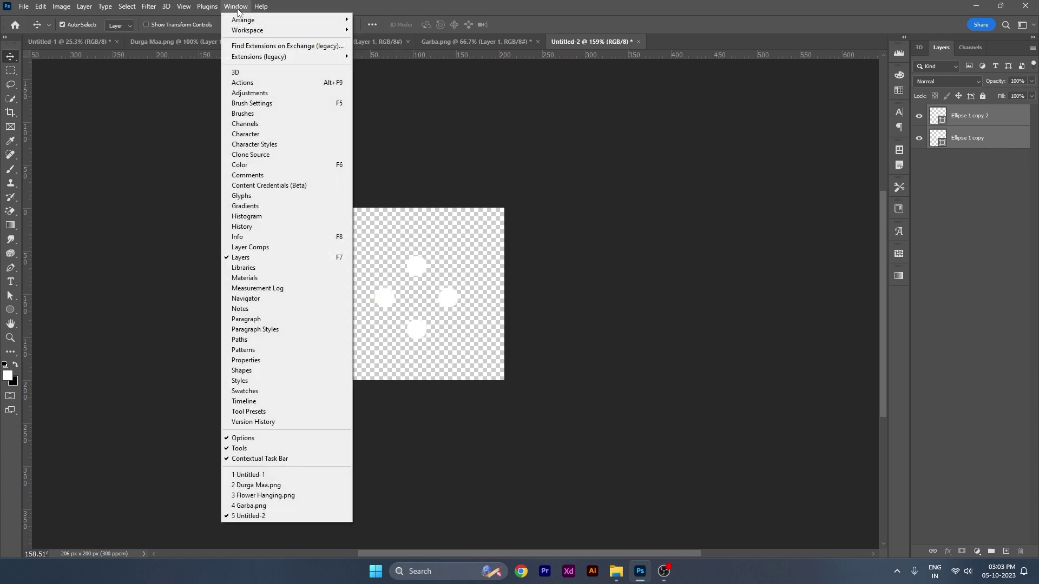
{"action": "left_click", "coordinate": [265, 351]}
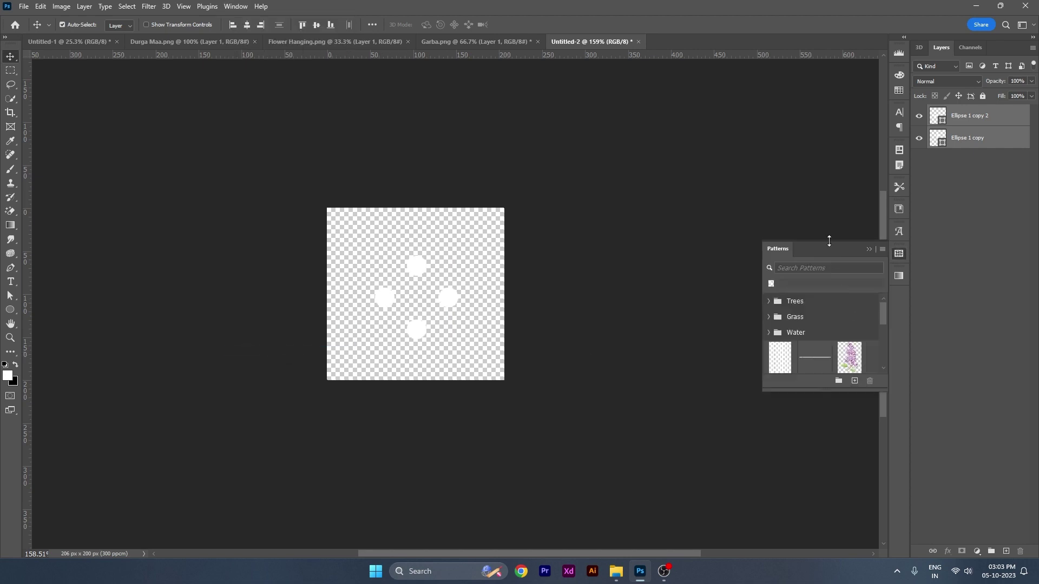
{"action": "mouse_move", "coordinate": [830, 247]}
{"action": "left_mouse_down"}
{"action": "mouse_move", "coordinate": [732, 193]}
{"action": "mouse_move", "coordinate": [729, 172]}
{"action": "left_mouse_up"}
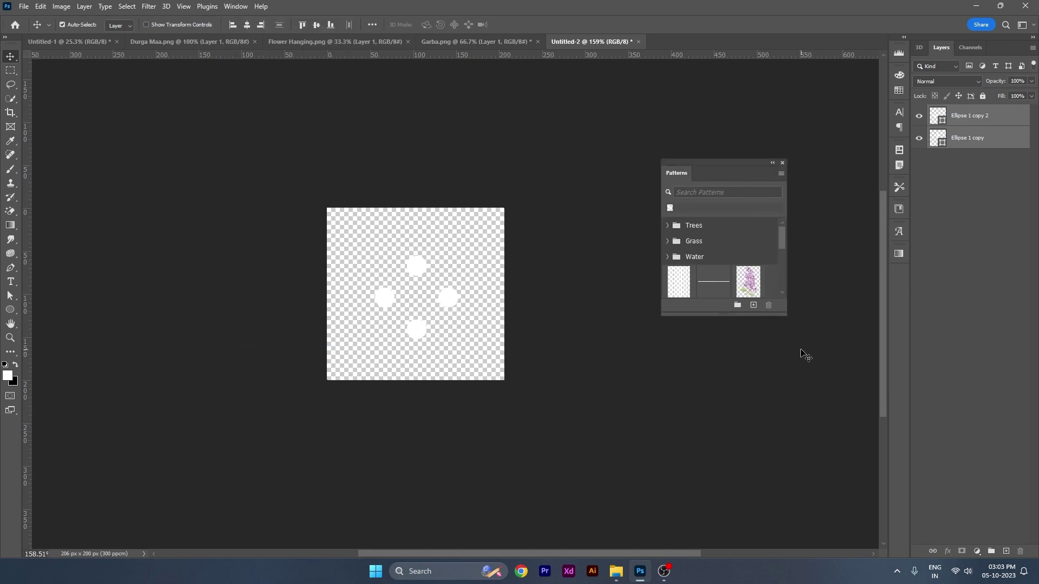
{"action": "left_click", "coordinate": [754, 306]}
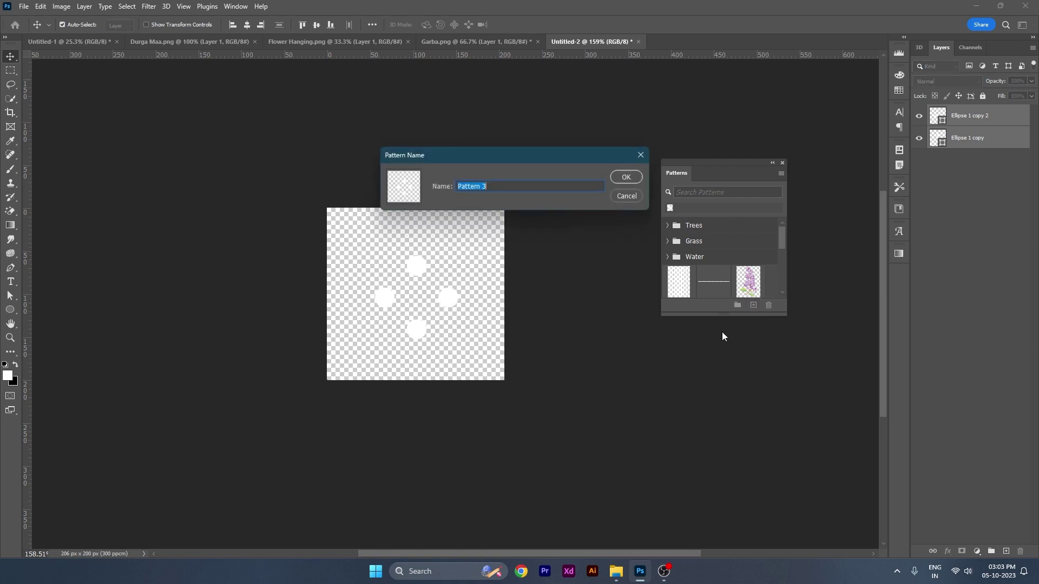
{"action": "type", "text": "D"}
{"action": "type", "text": "n"}
{"action": "key", "text": "Return"}
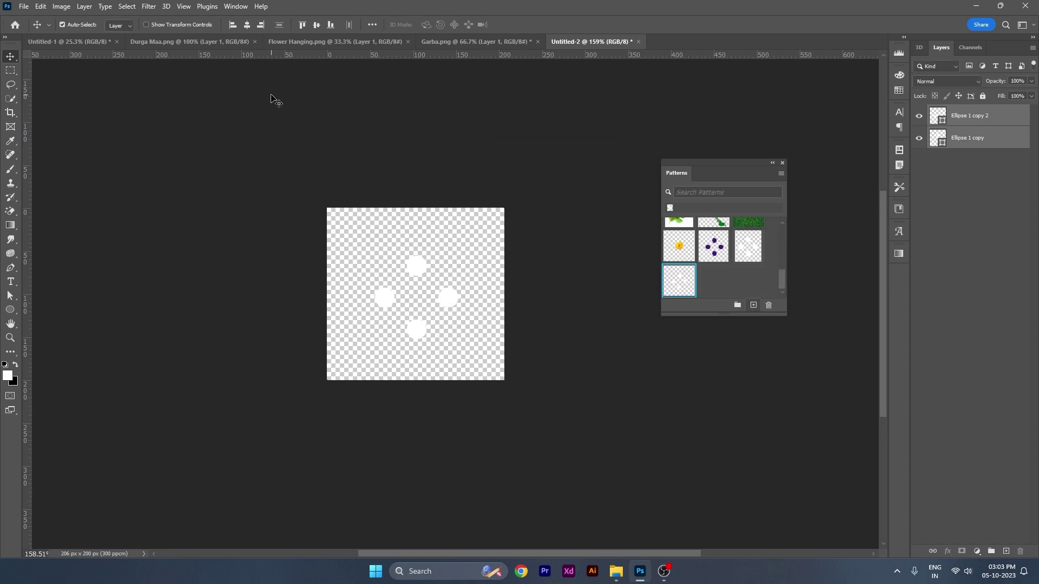
- Draw a rectangle covering the whole red poster and fill it with the Dotted pattern
{"action": "left_click", "coordinate": [62, 42]}
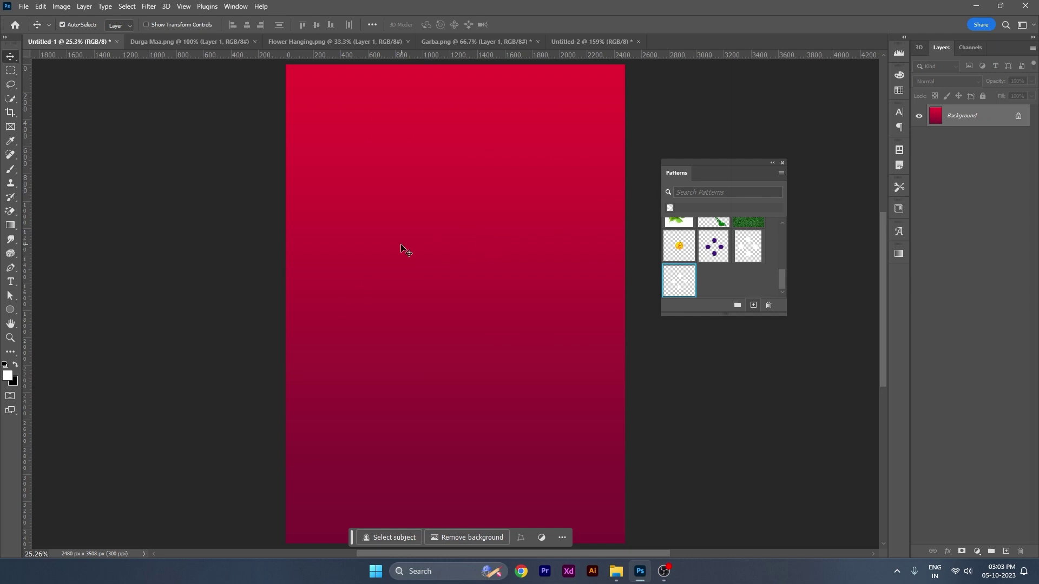
{"action": "scroll", "coordinate": [400, 247], "scroll_direction": "down", "scroll_amount": 1}
{"action": "left_click_drag", "start_coordinate": [778, 165], "coordinate": [839, 121]}
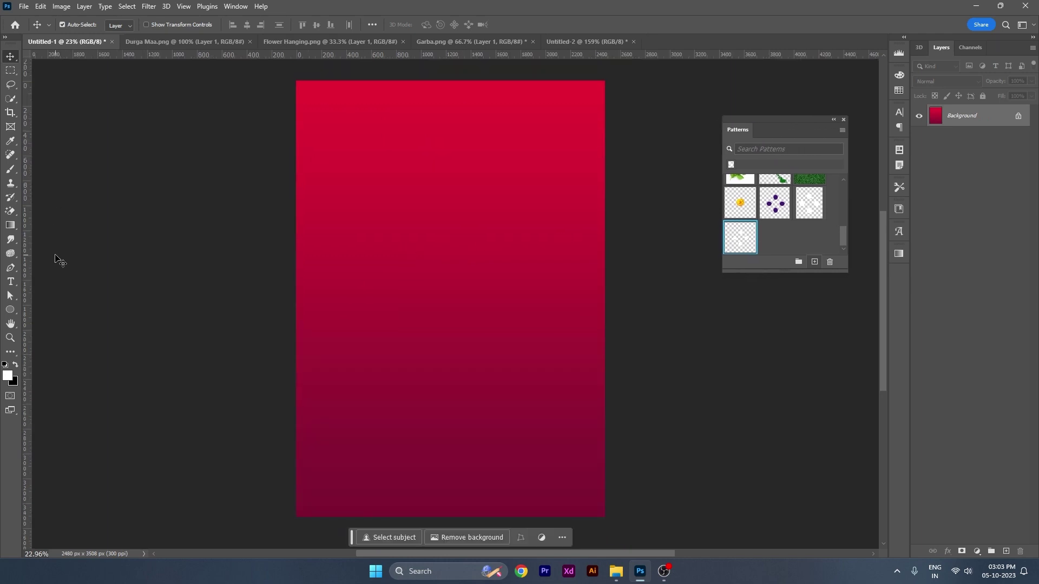
{"action": "left_click", "coordinate": [11, 313]}
{"action": "left_click", "coordinate": [54, 310]}
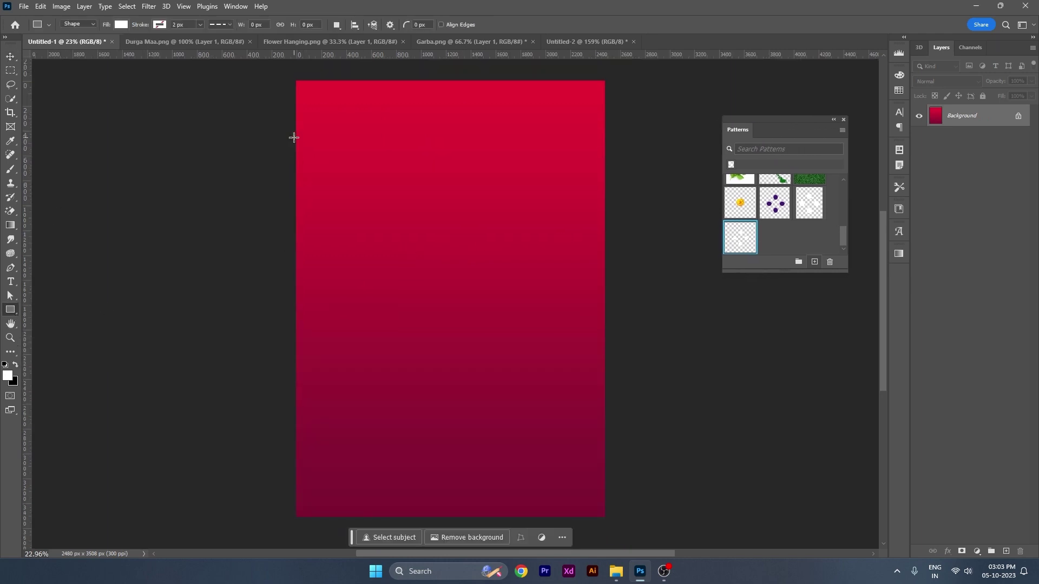
{"action": "left_click_drag", "start_coordinate": [294, 80], "coordinate": [606, 520]}
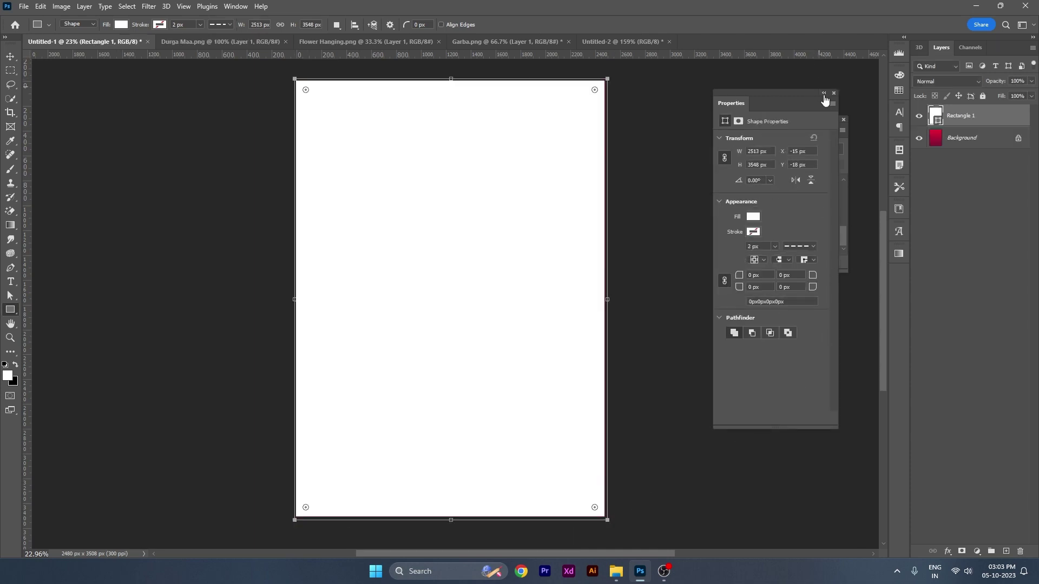
{"action": "left_click", "coordinate": [834, 93]}
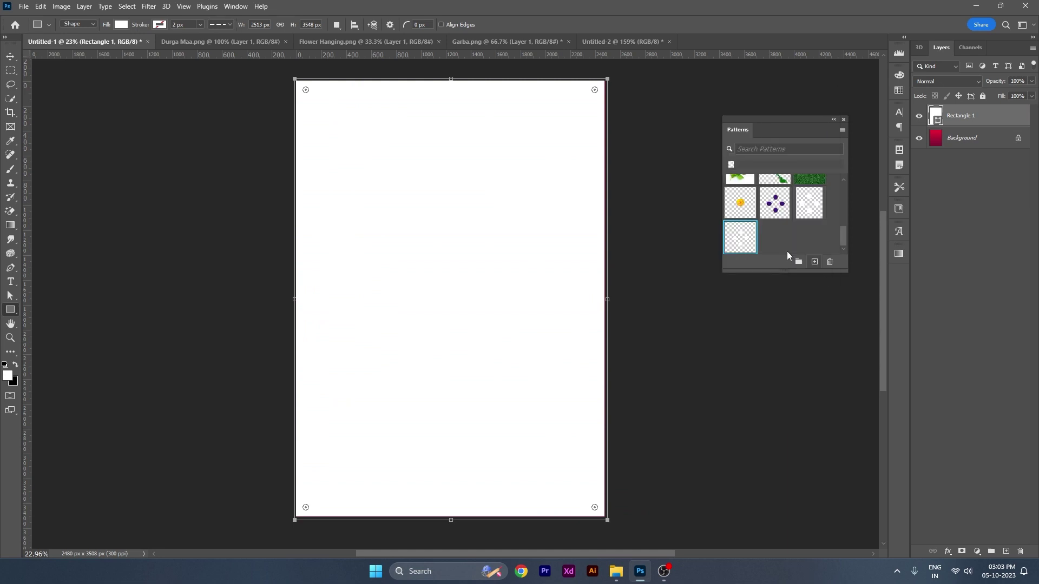
{"action": "left_click", "coordinate": [744, 240]}
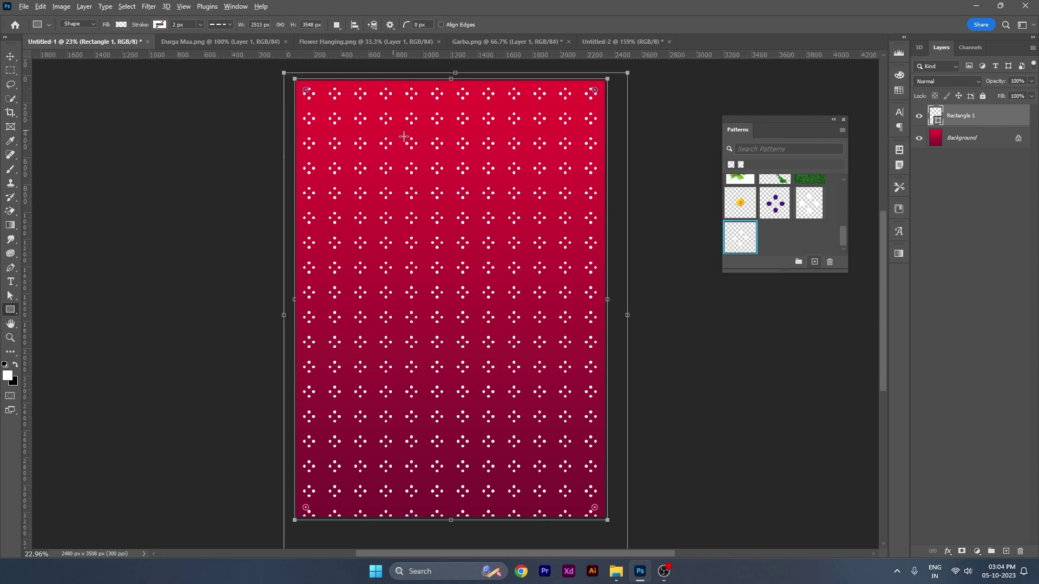
{"action": "scroll", "coordinate": [407, 138], "scroll_direction": "up", "scroll_amount": 3}
{"action": "scroll", "coordinate": [407, 139], "scroll_direction": "down", "scroll_amount": 3}
{"action": "scroll", "coordinate": [407, 137], "scroll_direction": "down", "scroll_amount": 1}
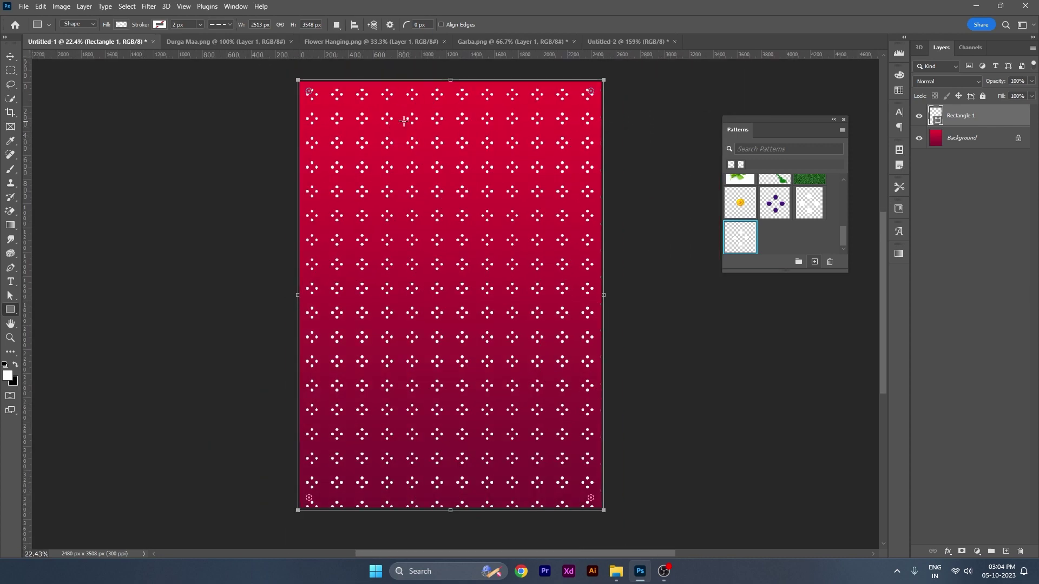
- Set the rectangle's pattern fill to angle 0° and scale 50%
{"action": "double_click", "coordinate": [937, 116]}
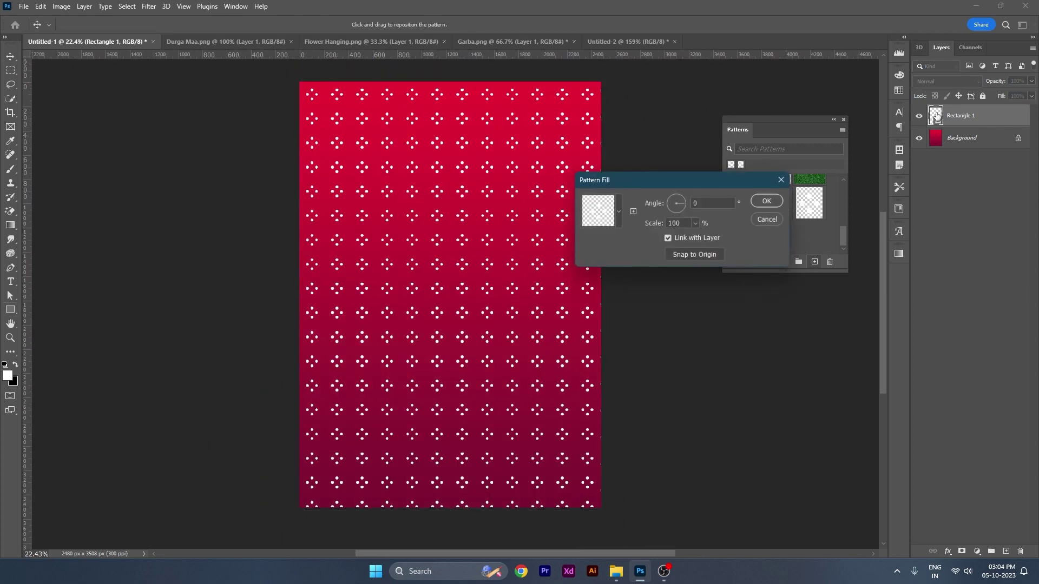
{"action": "left_click_drag", "start_coordinate": [690, 186], "coordinate": [508, 192]}
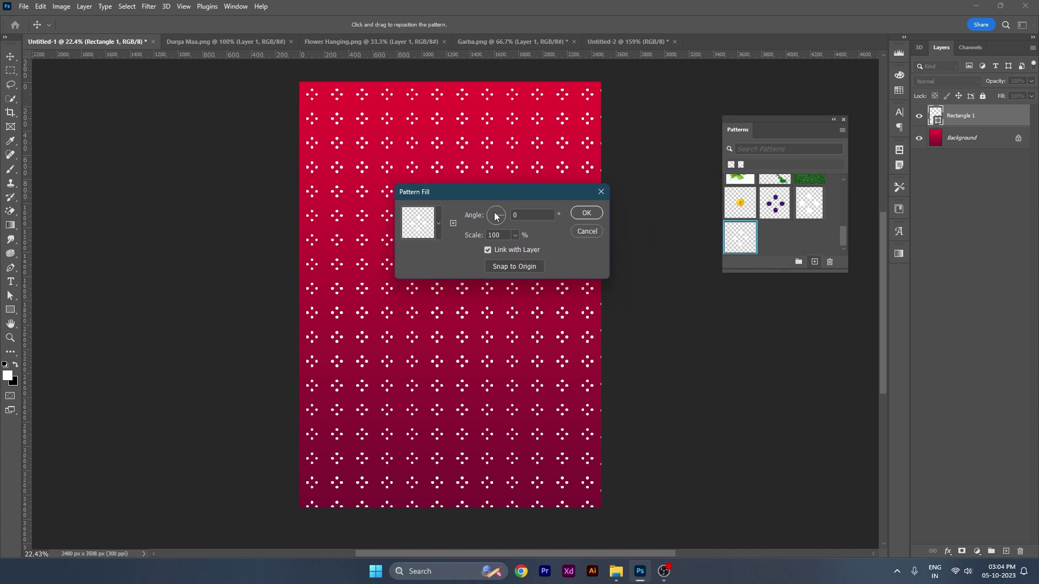
{"action": "left_click", "coordinate": [502, 212]}
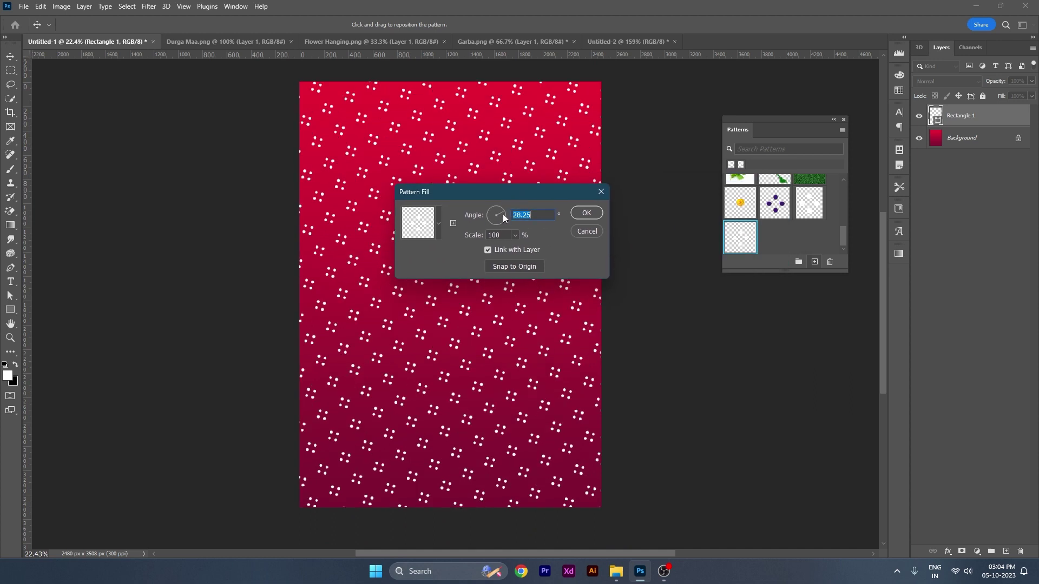
{"action": "left_click", "coordinate": [505, 215]}
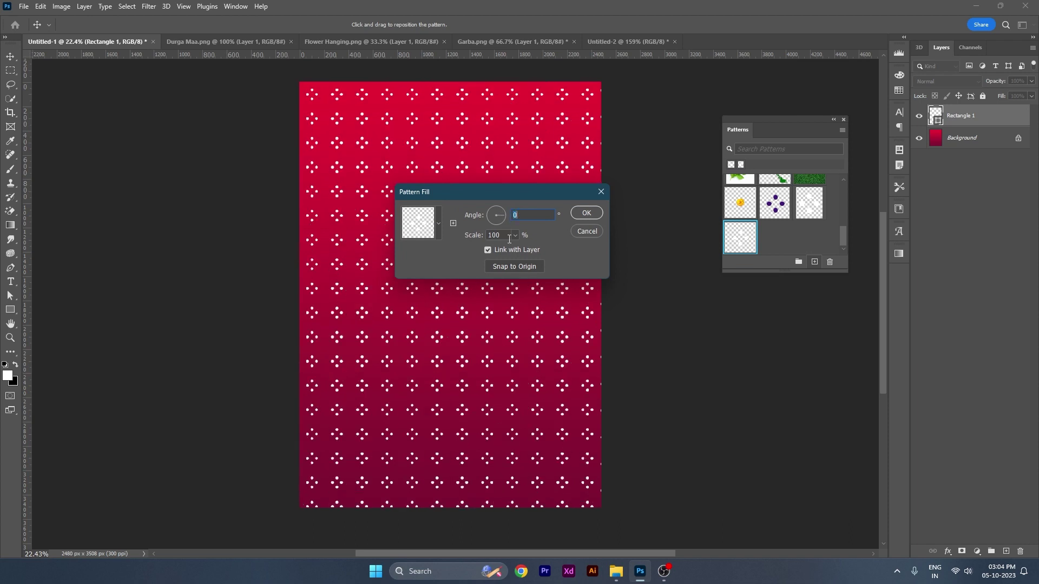
{"action": "left_click", "coordinate": [514, 237]}
{"action": "left_click_drag", "start_coordinate": [531, 251], "coordinate": [497, 248]}
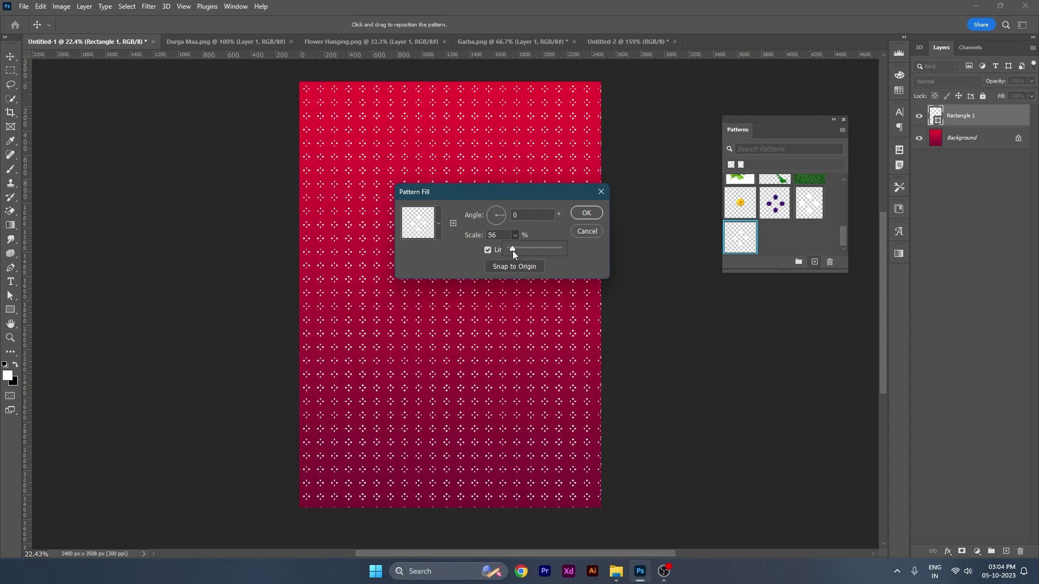
{"action": "left_click", "coordinate": [497, 248]}
{"action": "type", "text": "50"}
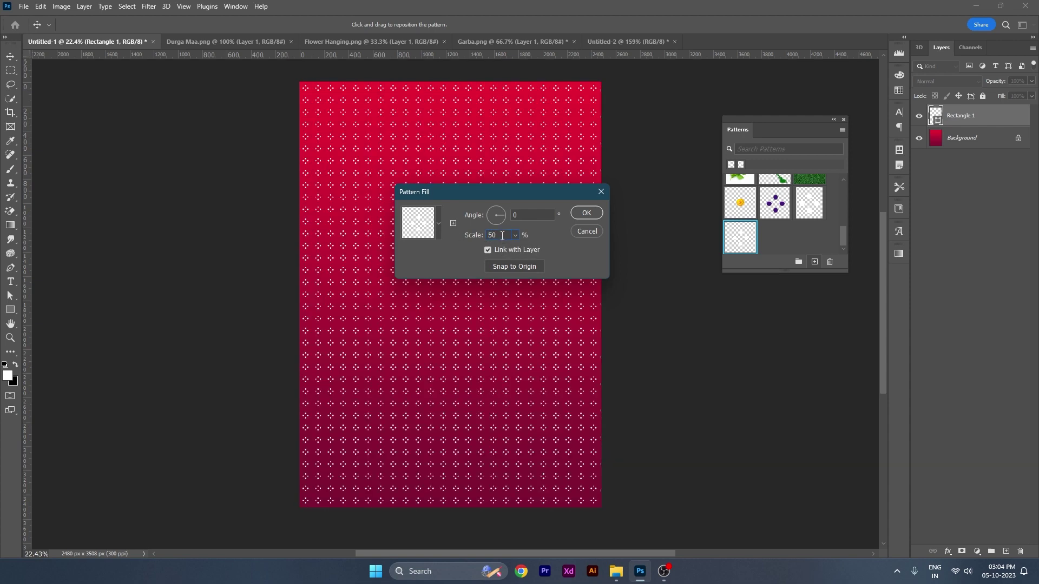
{"action": "left_click", "coordinate": [584, 214]}
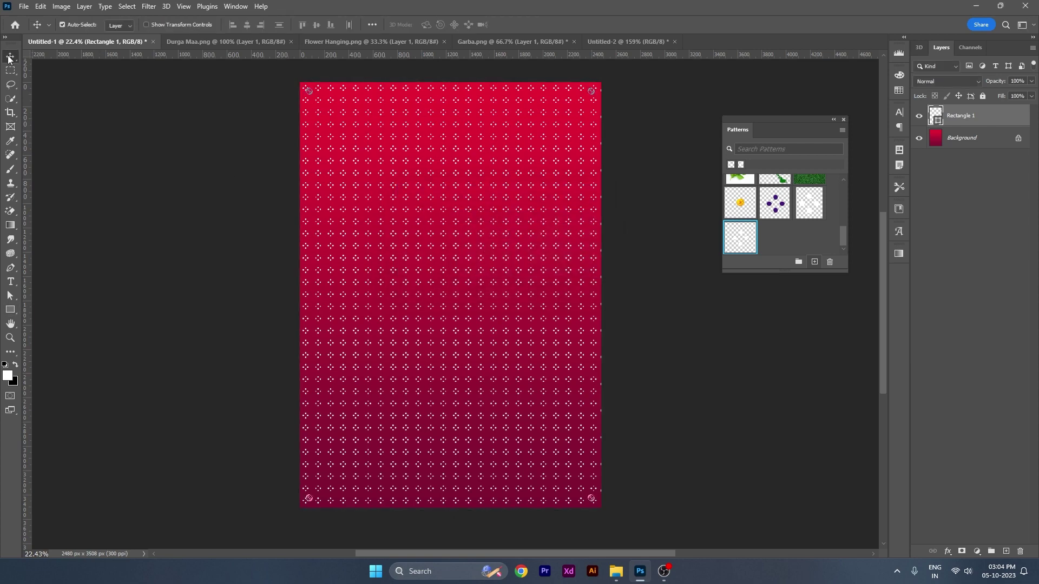
{"action": "scroll", "coordinate": [463, 233], "scroll_direction": "up", "scroll_amount": 1}
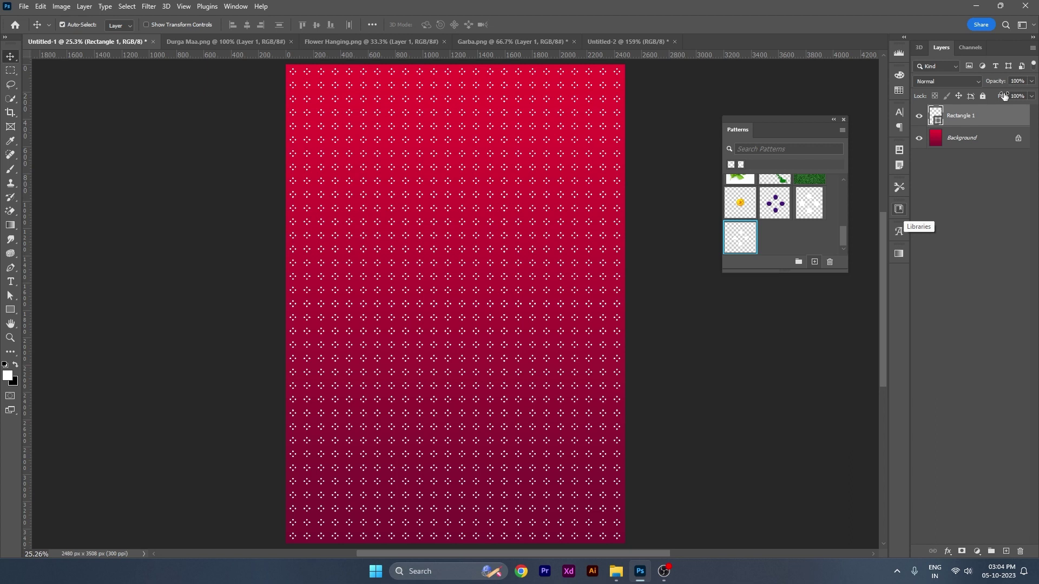
- Lower the pattern layer's opacity to 20% and lock it
{"action": "left_click", "coordinate": [1027, 81]}
{"action": "type", "text": "20"}
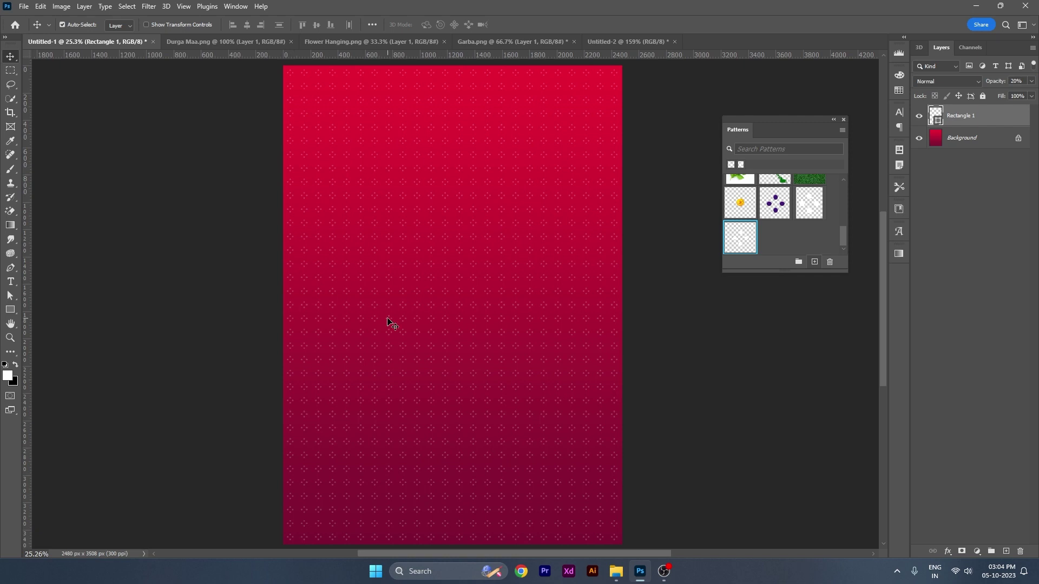
{"action": "left_click", "coordinate": [844, 120]}
{"action": "left_click", "coordinate": [983, 96]}
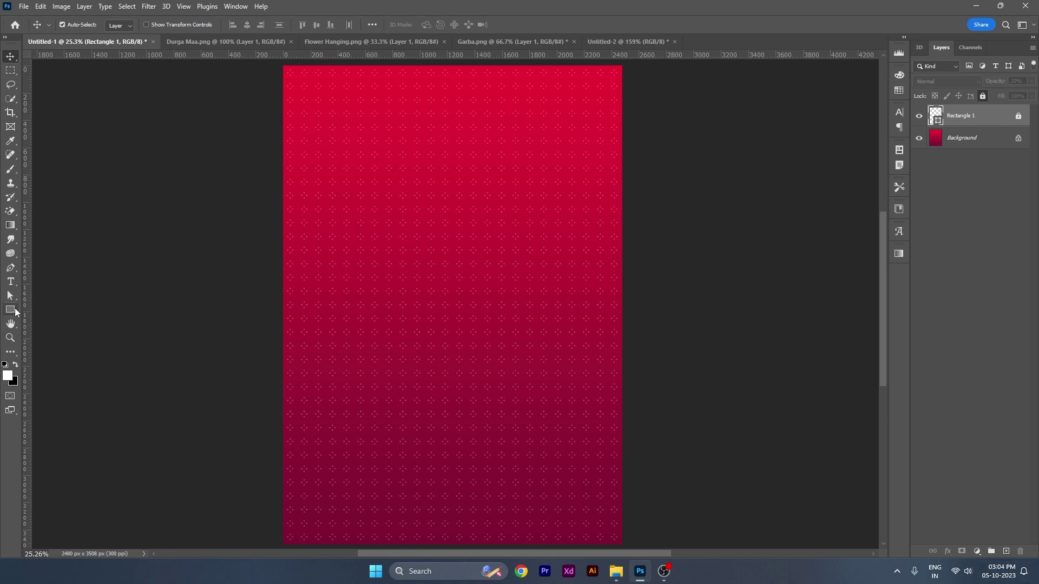
{"action": "left_click", "coordinate": [15, 311]}
{"action": "scroll", "coordinate": [426, 232], "scroll_direction": "down", "scroll_amount": 1}
- Draw a tall rectangle over the panel with a solid red fill
{"action": "mouse_move", "coordinate": [368, 68]}
{"action": "left_mouse_down"}
{"action": "mouse_move", "coordinate": [416, 303]}
{"action": "mouse_move", "coordinate": [551, 139]}
{"action": "left_mouse_up"}
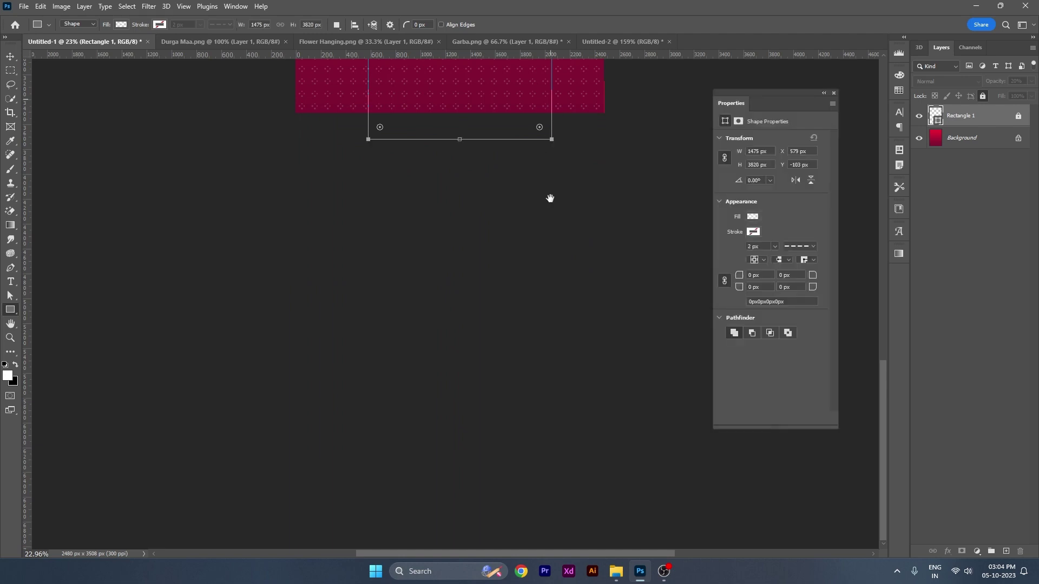
{"action": "left_click_drag", "start_coordinate": [550, 198], "coordinate": [526, 478]}
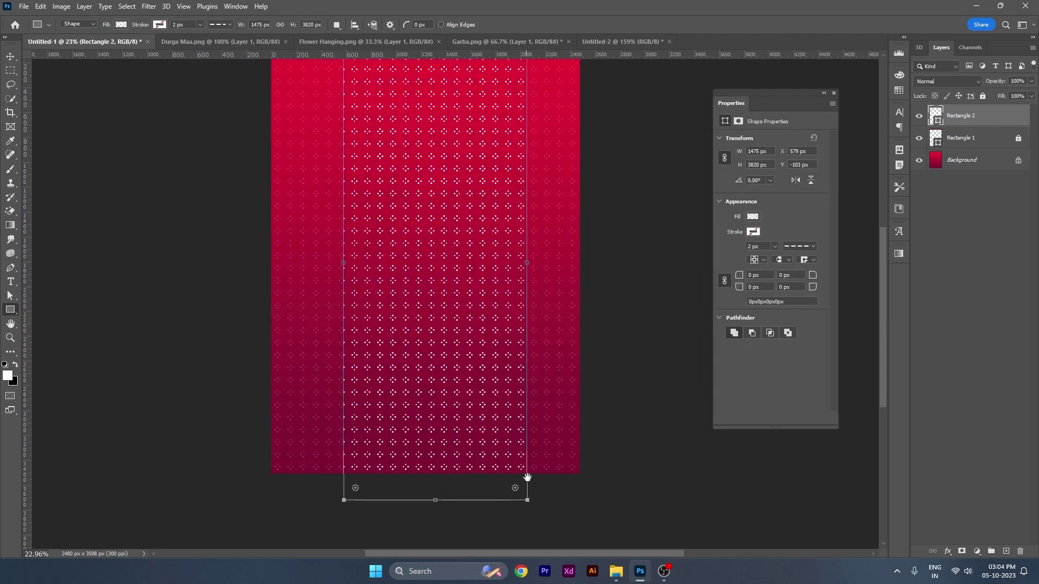
{"action": "left_click", "coordinate": [120, 24]}
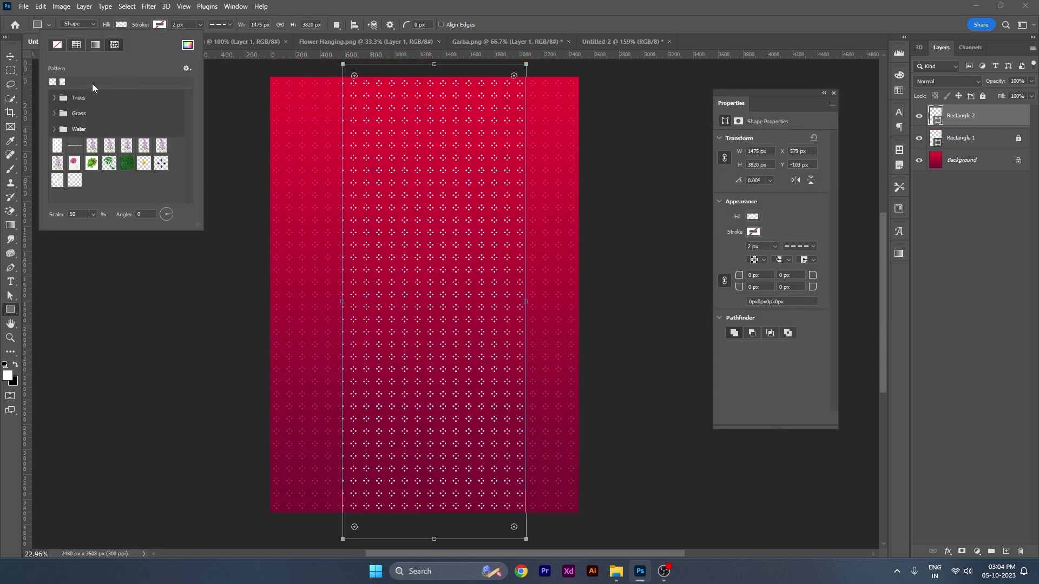
{"action": "left_click", "coordinate": [71, 44]}
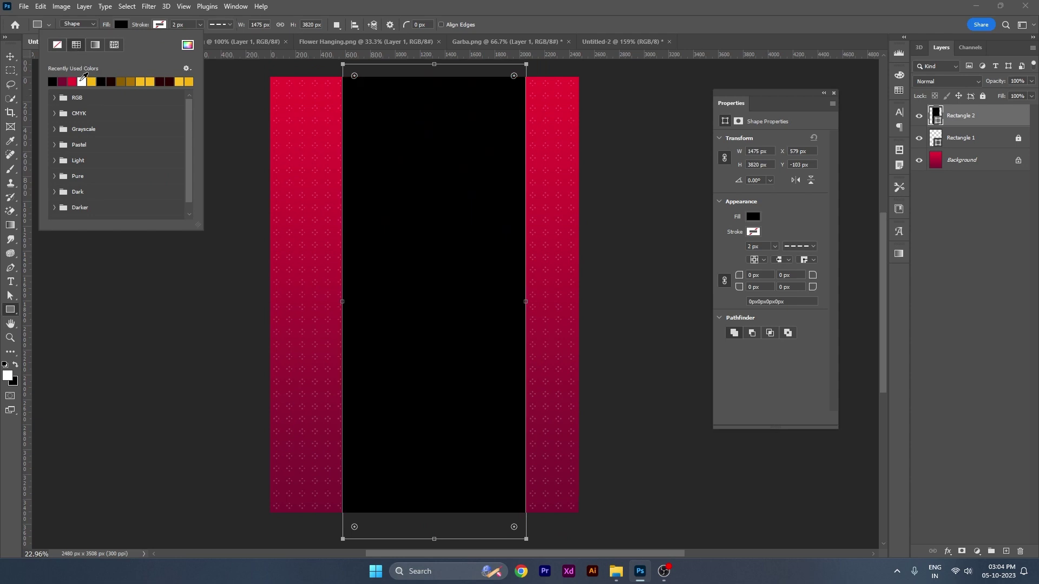
{"action": "left_click", "coordinate": [75, 81]}
- Centre the red rectangle horizontally on the poster
{"action": "key", "text": "v"}
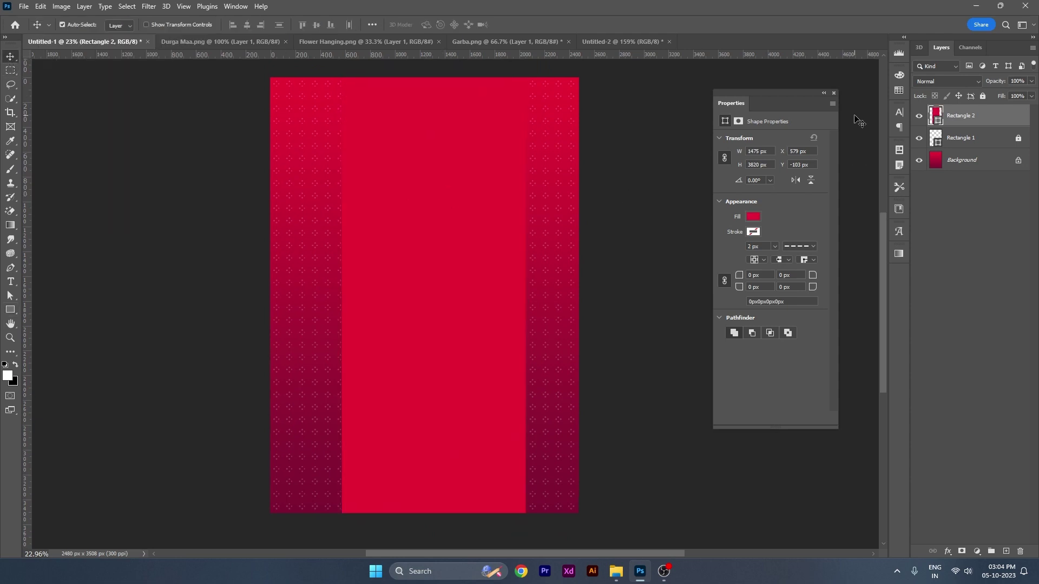
{"action": "left_click", "coordinate": [834, 94]}
{"action": "key", "text": "ctrl+0"}
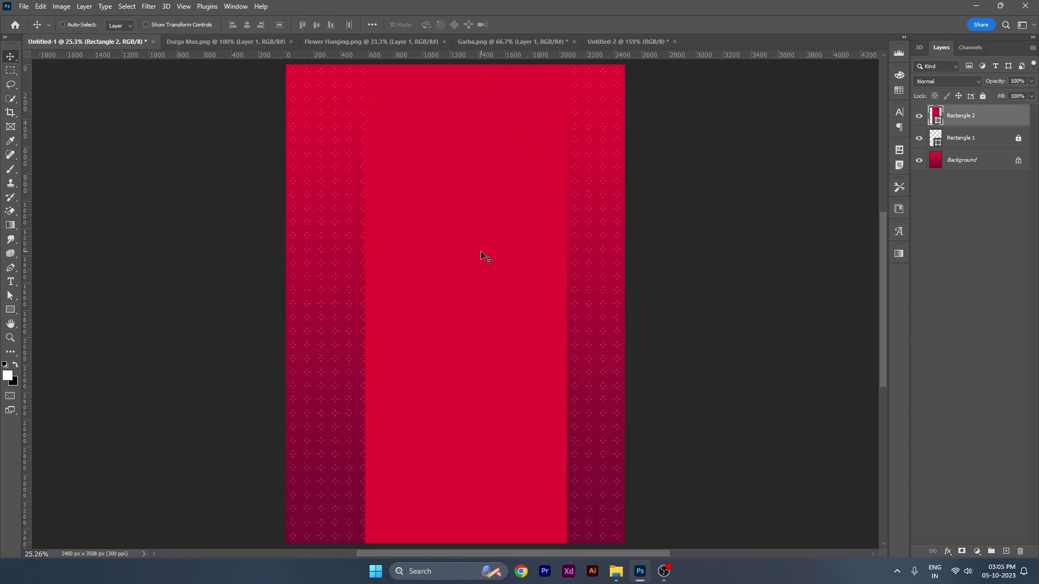
{"action": "key", "text": "ctrl+a"}
{"action": "left_click", "coordinate": [246, 25]}
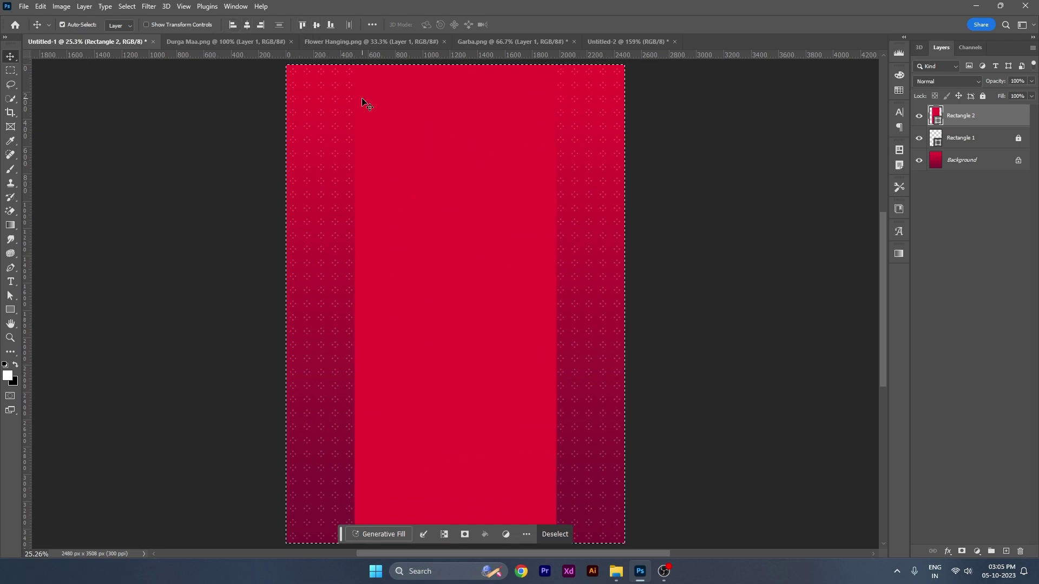
{"action": "key", "text": "ctrl+d"}
- Enter a new width for the rectangle and re-centre it horizontally
{"action": "key", "text": "u"}
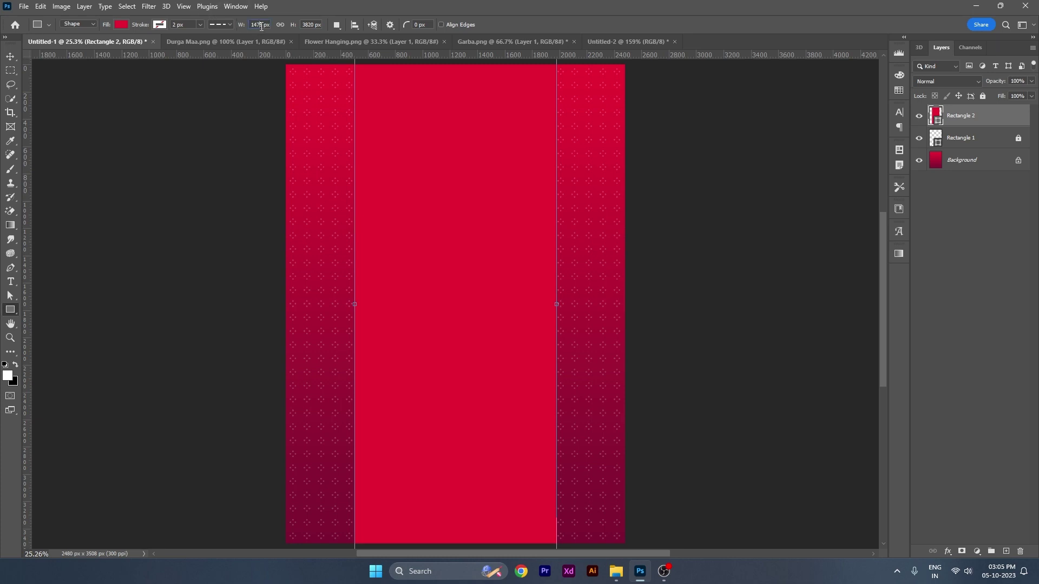
{"action": "type", "text": "1375"}
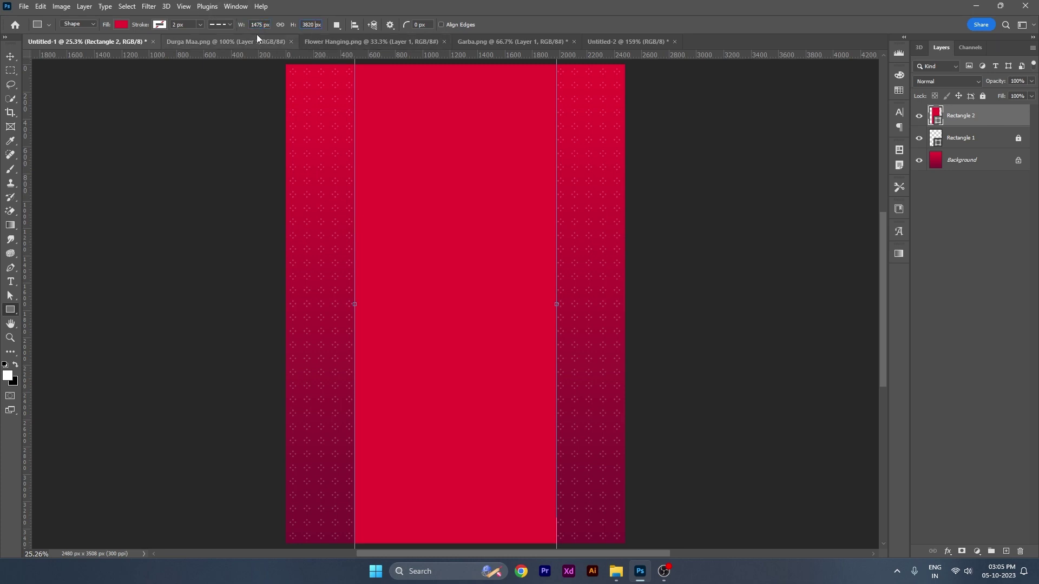
{"action": "double_click", "coordinate": [257, 25]}
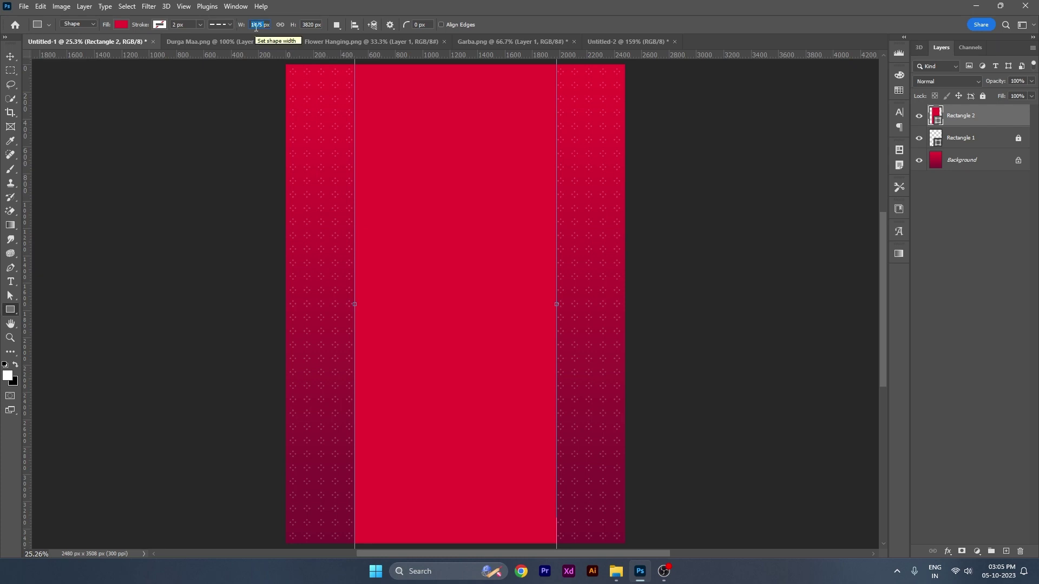
{"action": "type", "text": "15"}
{"action": "key", "text": "Return"}
{"action": "left_click", "coordinate": [13, 56]}
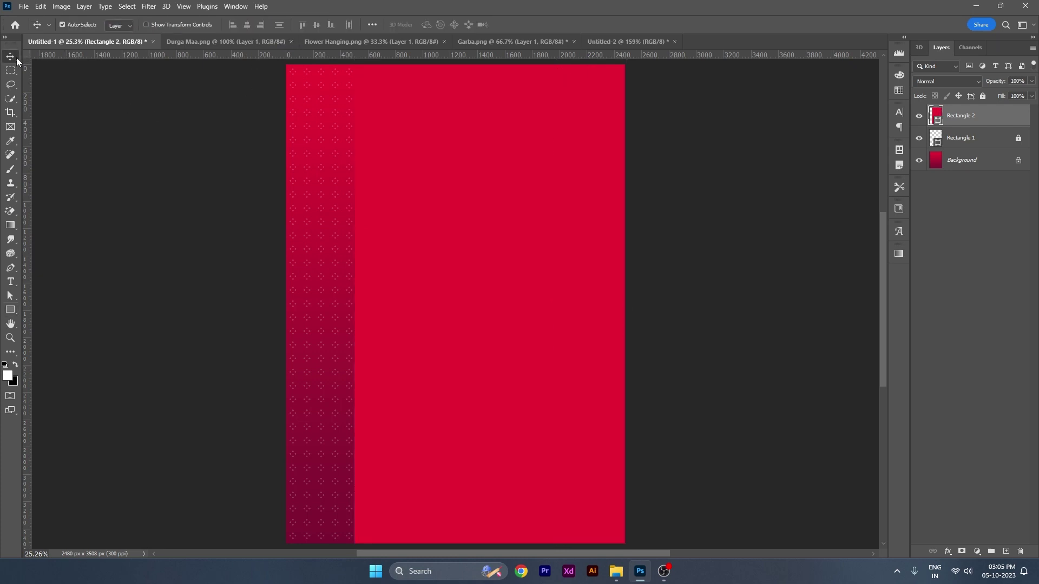
{"action": "key", "text": "ctrl+a"}
{"action": "left_click", "coordinate": [248, 27]}
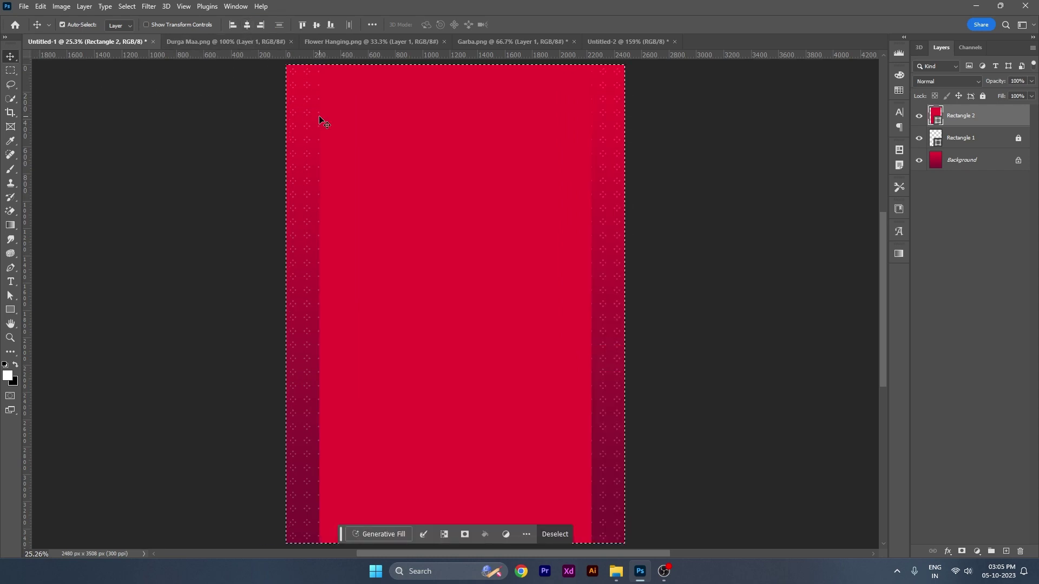
{"action": "key", "text": "ctrl+d"}
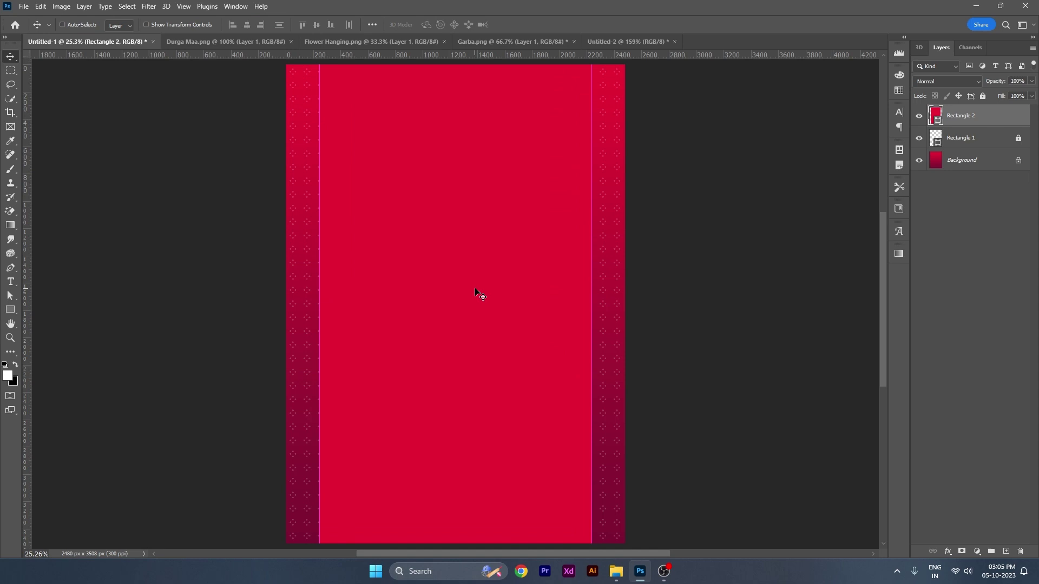
- Narrow the red band to 1909 px, keeping it centred between equal side strips
{"action": "key", "text": "ctrl+t"}
{"action": "left_click_drag", "start_coordinate": [593, 306], "coordinate": [585, 308]}
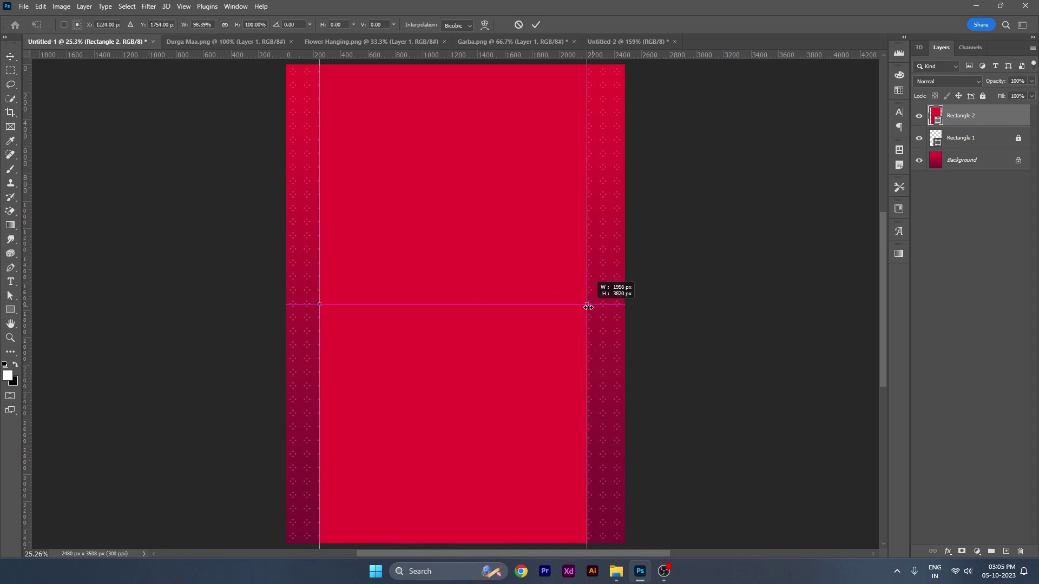
{"action": "left_click", "coordinate": [531, 28]}
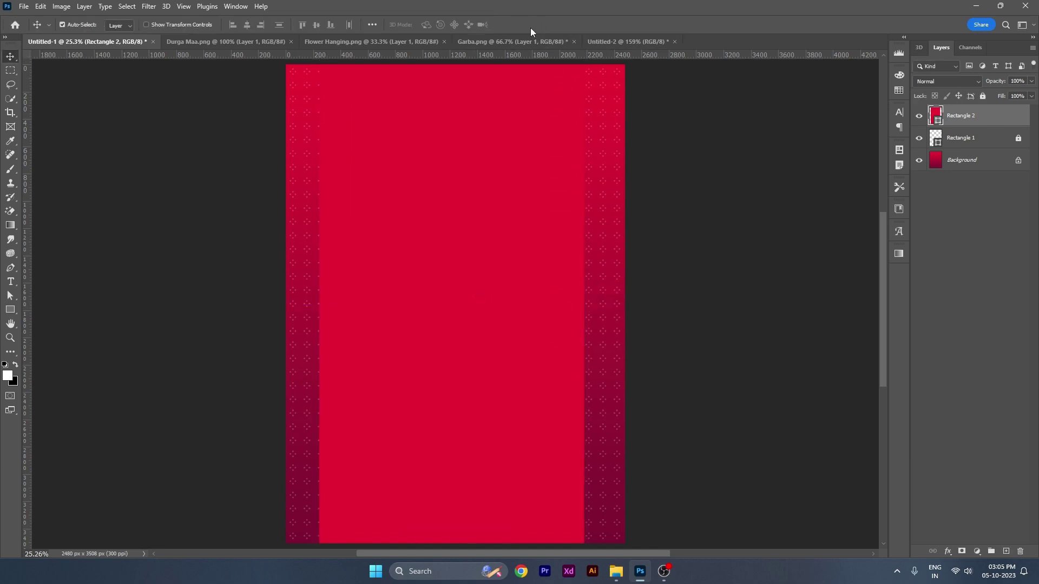
{"action": "key", "text": "ctrl+a"}
{"action": "left_click", "coordinate": [248, 27]}
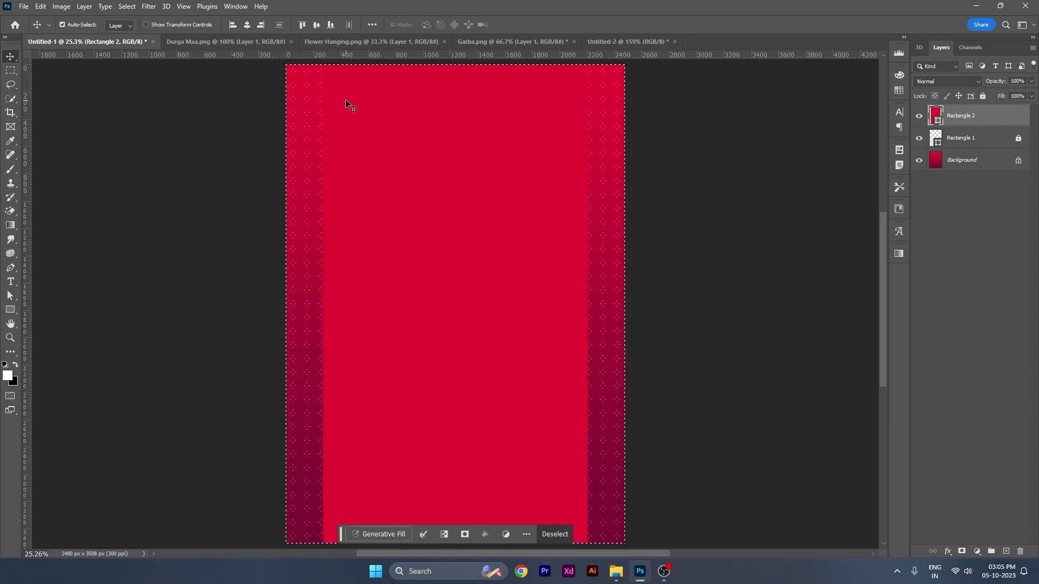
{"action": "key", "text": "ctrl+t"}
{"action": "left_click_drag", "start_coordinate": [587, 304], "coordinate": [584, 305]}
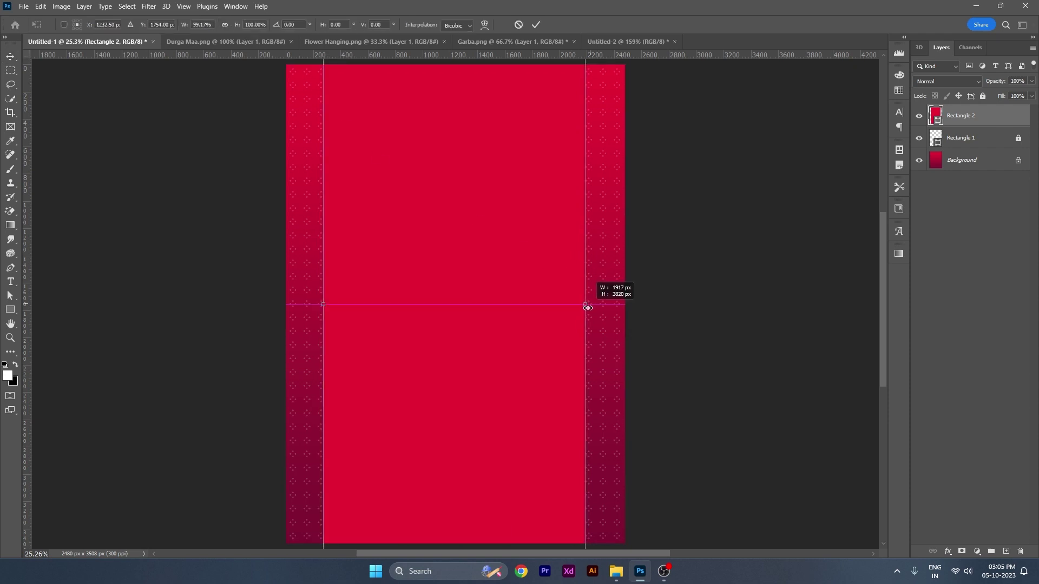
{"action": "key", "text": "Return"}
{"action": "key", "text": "ctrl+a"}
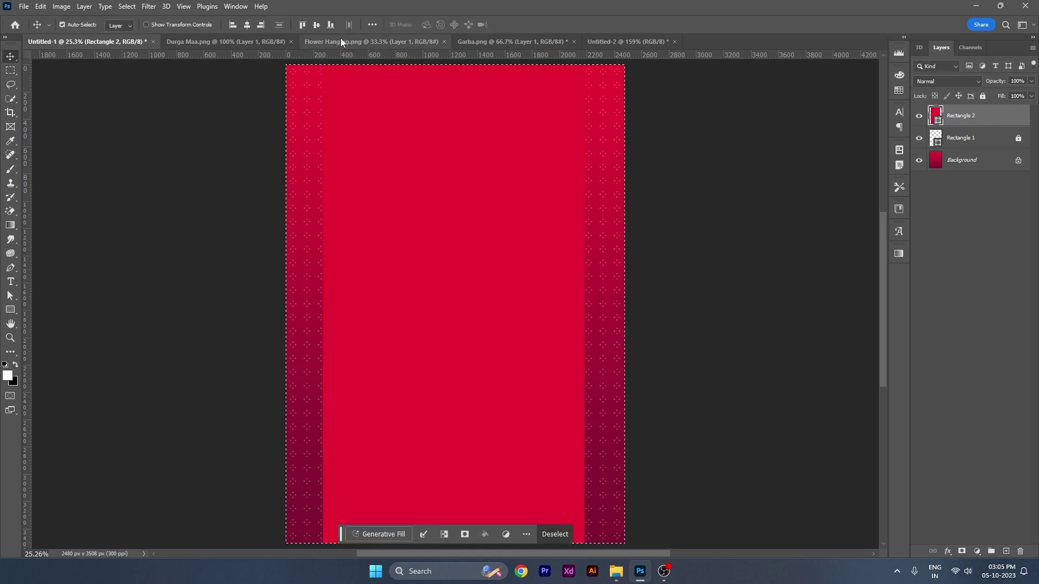
{"action": "key", "text": "ctrl+d"}
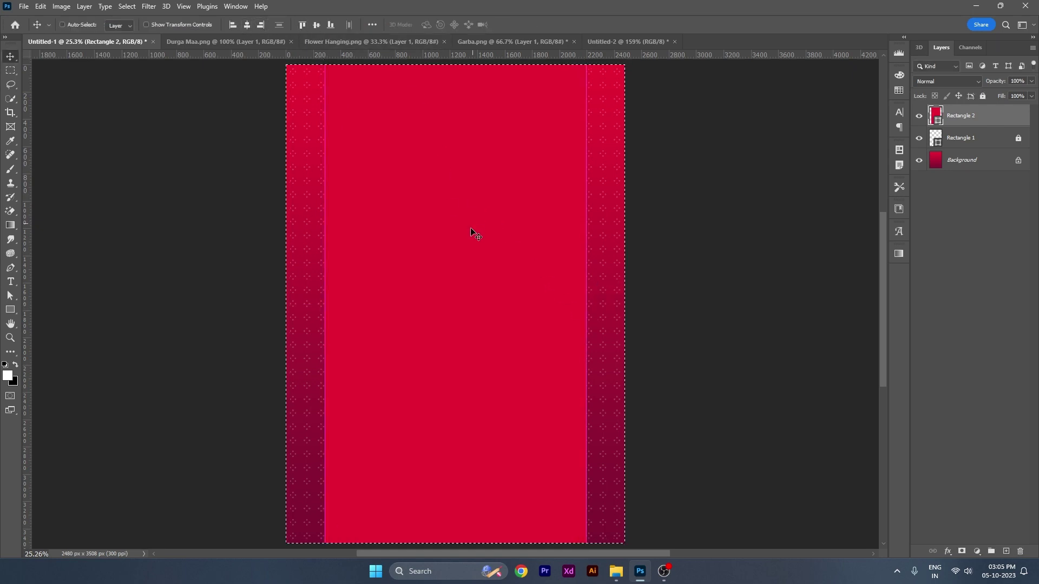
- Move the band's top and bottom edges to make it 3646 px tall
{"action": "left_click", "coordinate": [9, 311]}
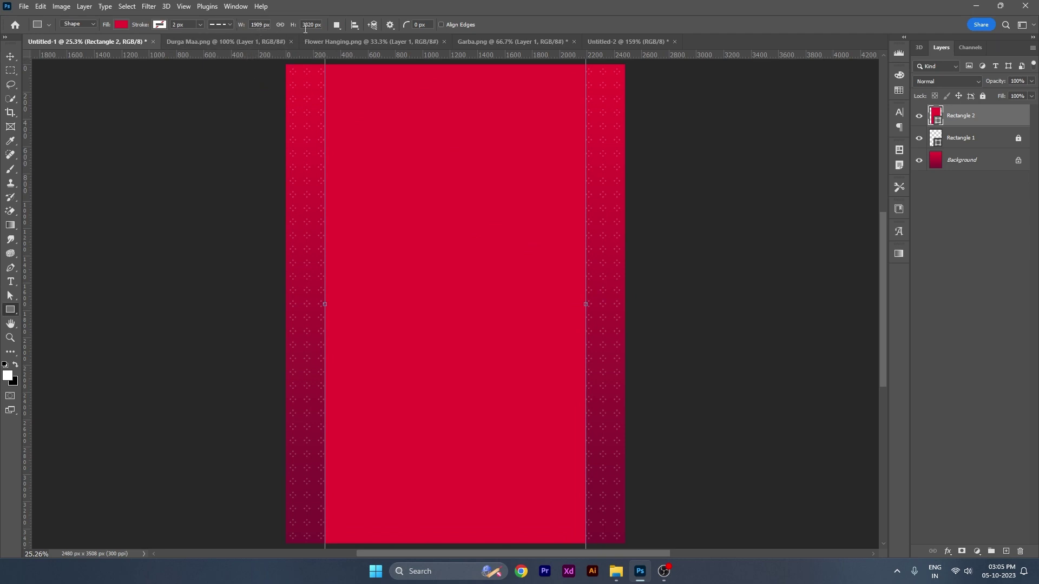
{"action": "scroll", "coordinate": [496, 160], "scroll_direction": "up", "scroll_amount": 3}
{"action": "left_click_drag", "start_coordinate": [439, 159], "coordinate": [439, 166]}
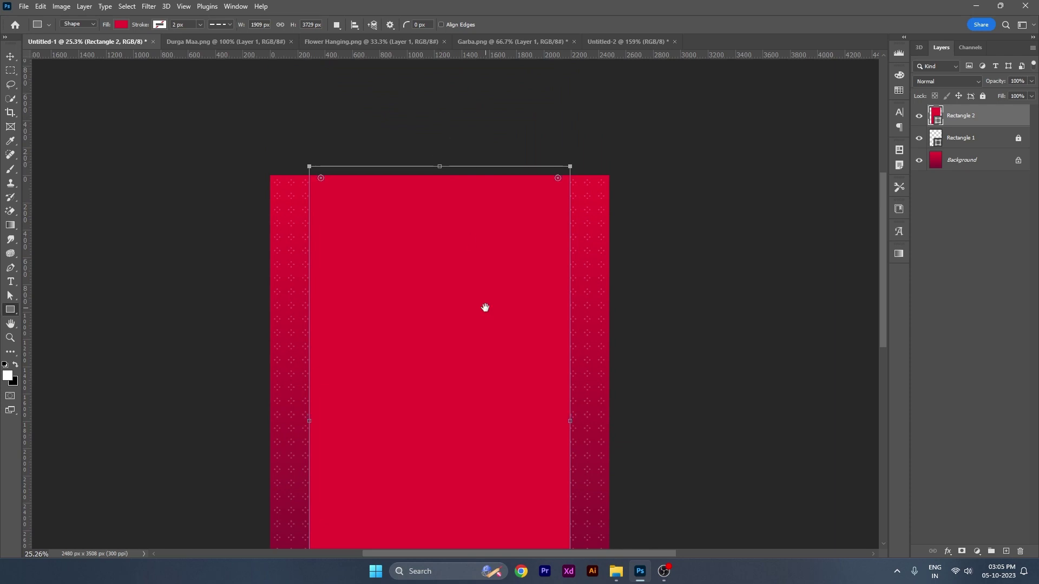
{"action": "left_click_drag", "start_coordinate": [485, 308], "coordinate": [506, 193]}
{"action": "left_click_drag", "start_coordinate": [527, 315], "coordinate": [530, 230]}
{"action": "left_click_drag", "start_coordinate": [465, 474], "coordinate": [465, 462]}
{"action": "left_click_drag", "start_coordinate": [413, 290], "coordinate": [398, 364]}
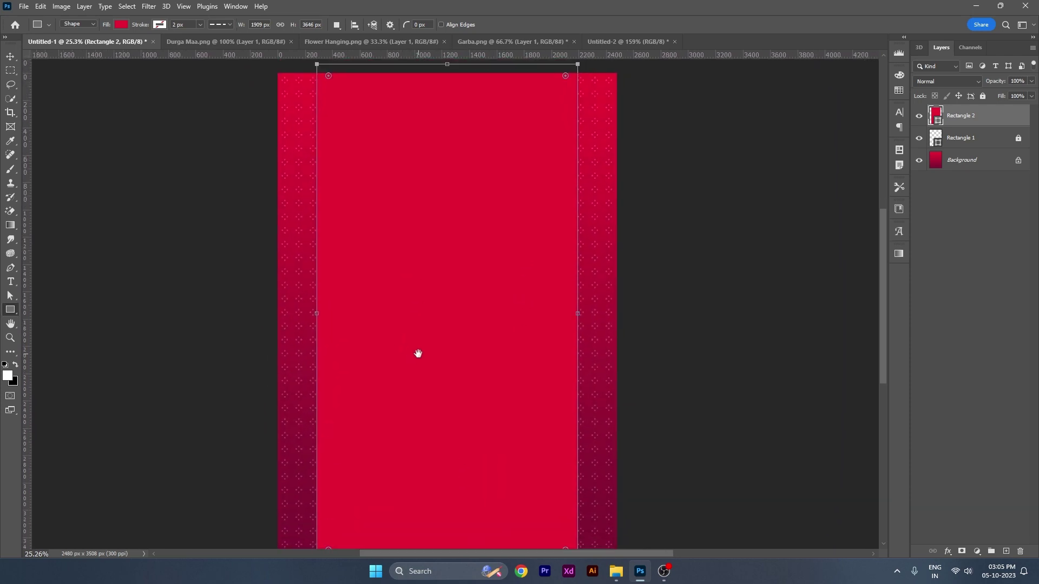
{"action": "scroll", "coordinate": [419, 353], "scroll_direction": "down", "scroll_amount": 1}
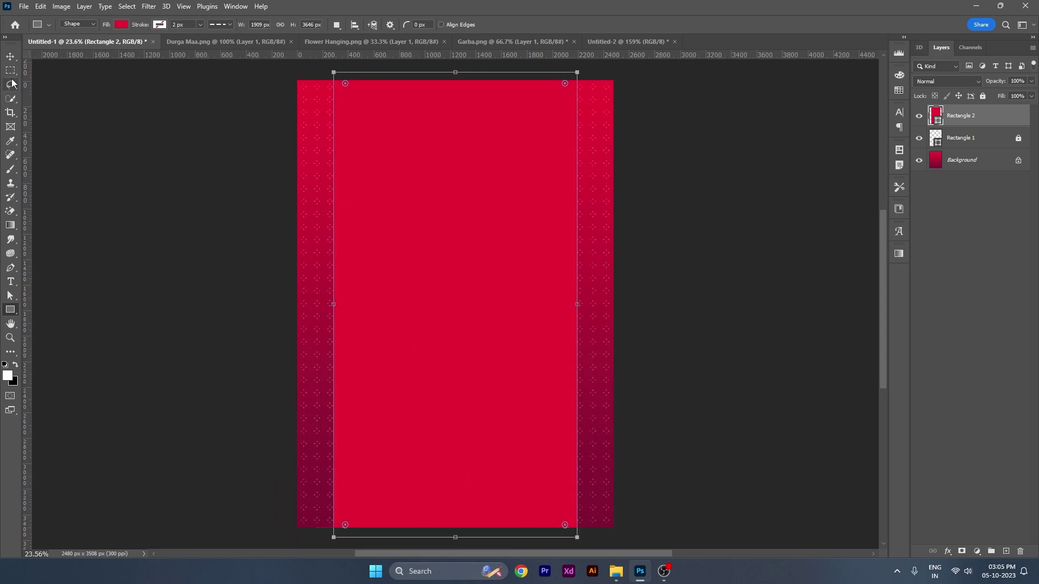
{"action": "left_click", "coordinate": [10, 57]}
{"action": "key", "text": "ctrl+0"}
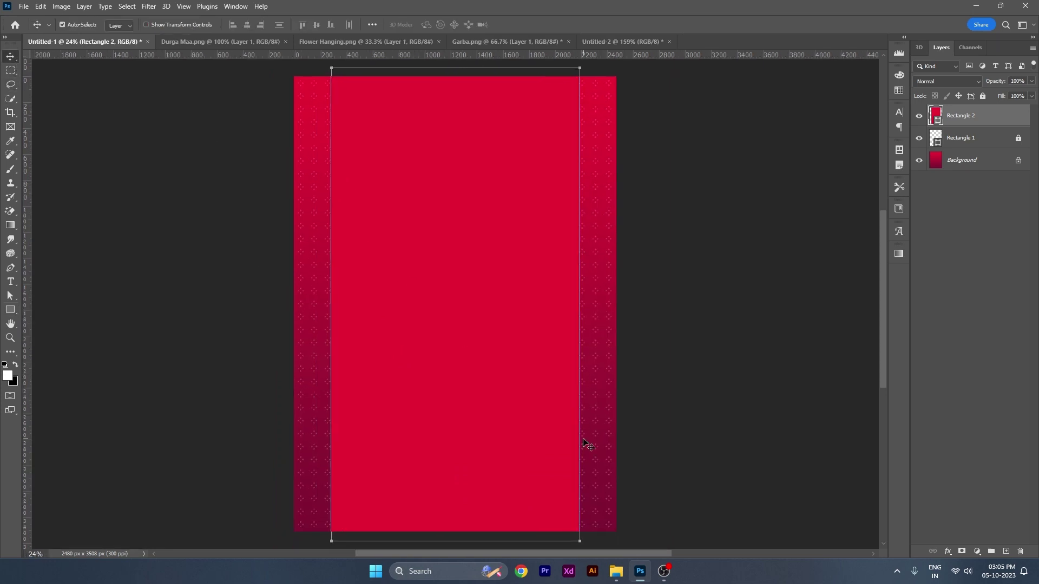
{"action": "left_click", "coordinate": [608, 325]}
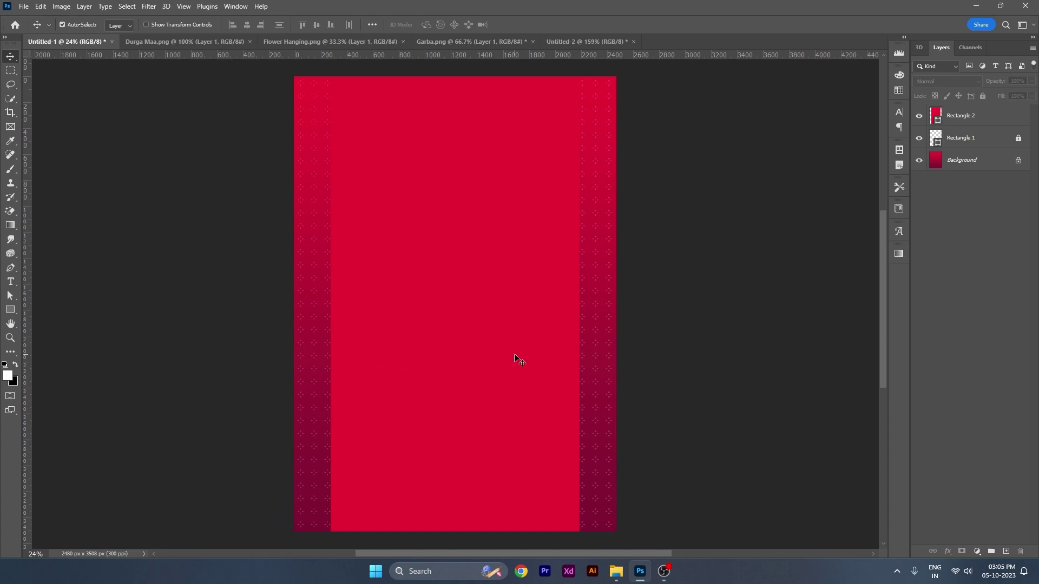
- Open the rectangle's fill Color Picker and dismiss it unchanged
{"action": "left_click", "coordinate": [11, 309]}
{"action": "left_click", "coordinate": [121, 24]}
{"action": "left_click", "coordinate": [188, 45]}
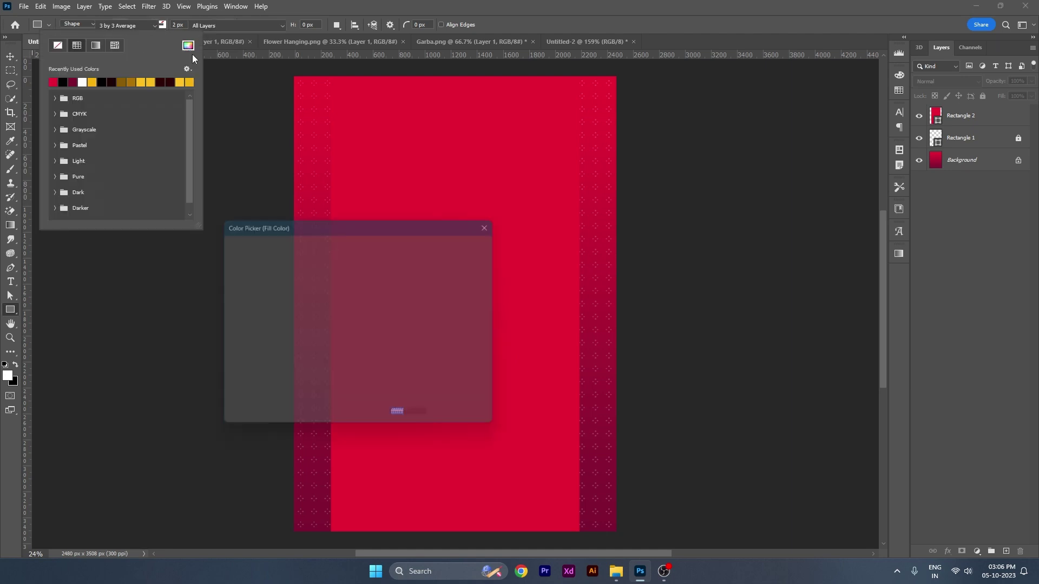
{"action": "left_click_drag", "start_coordinate": [372, 223], "coordinate": [375, 209]}
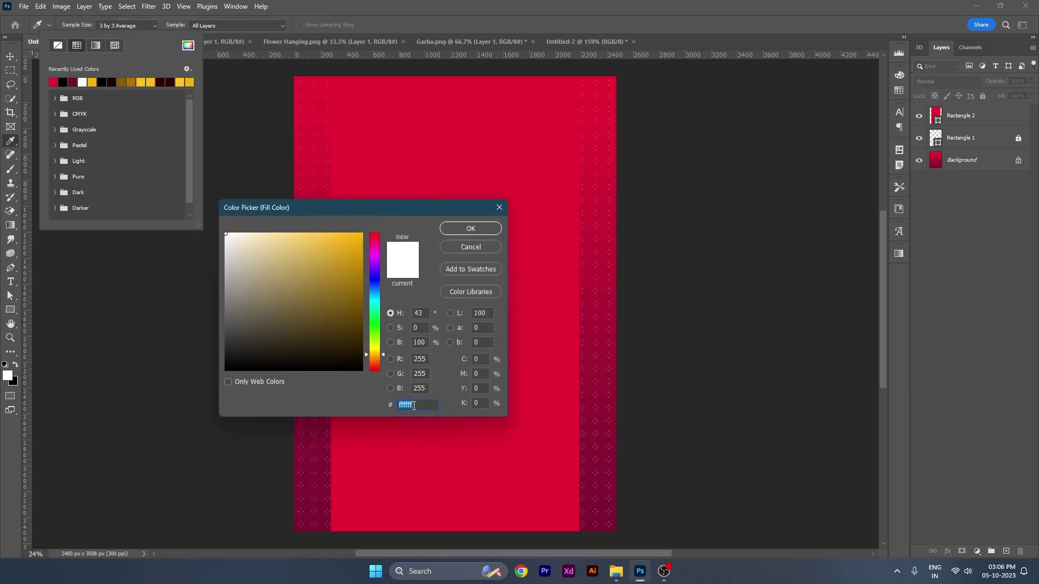
{"action": "left_click", "coordinate": [415, 404]}
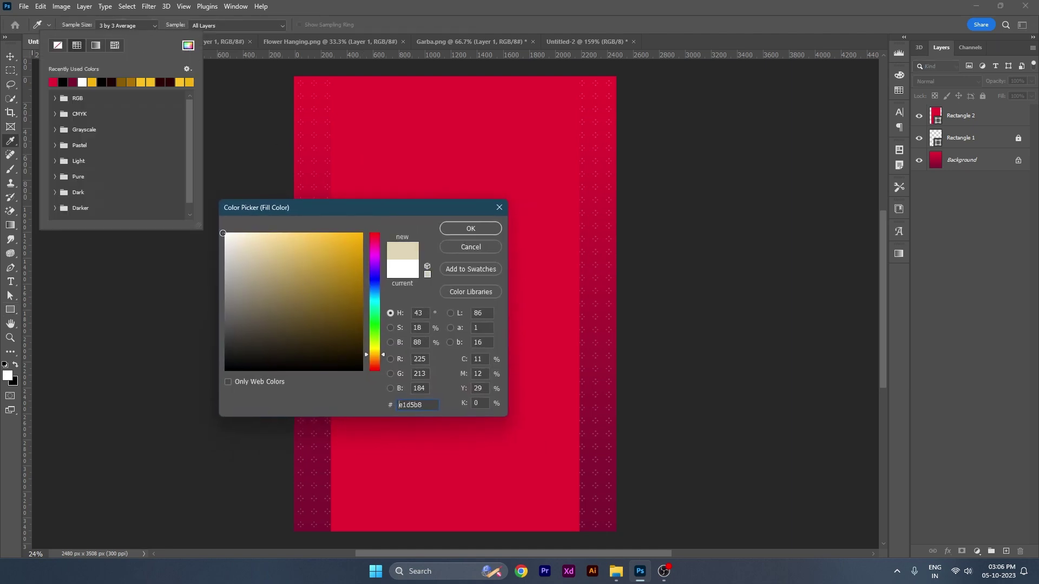
{"action": "left_click", "coordinate": [465, 228]}
{"action": "key", "text": "Return"}
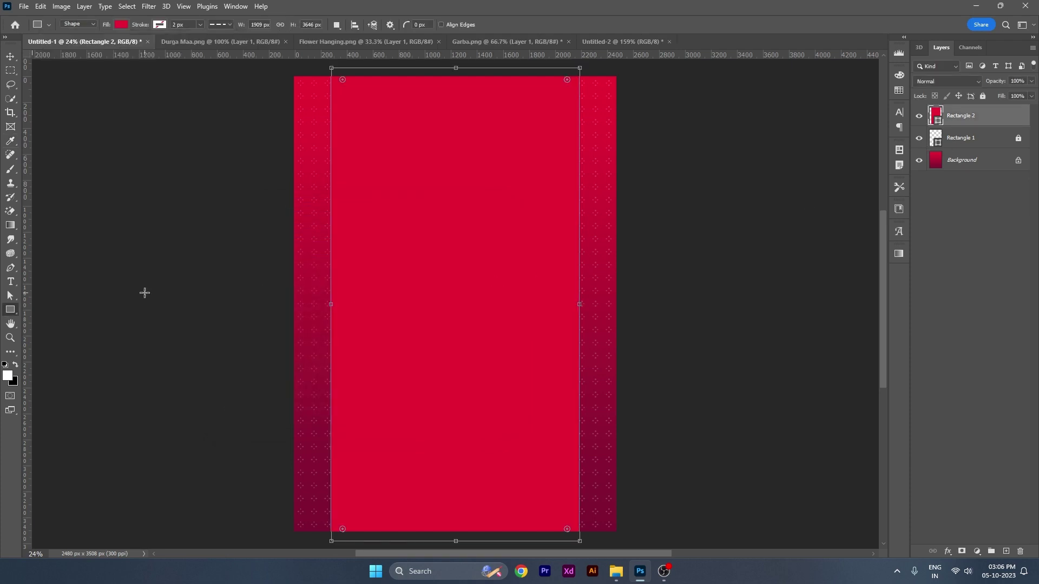
- Set the rectangle fill to white ffffff, then change the fill type to Gradient
{"action": "left_click", "coordinate": [121, 25]}
{"action": "left_click", "coordinate": [188, 44]}
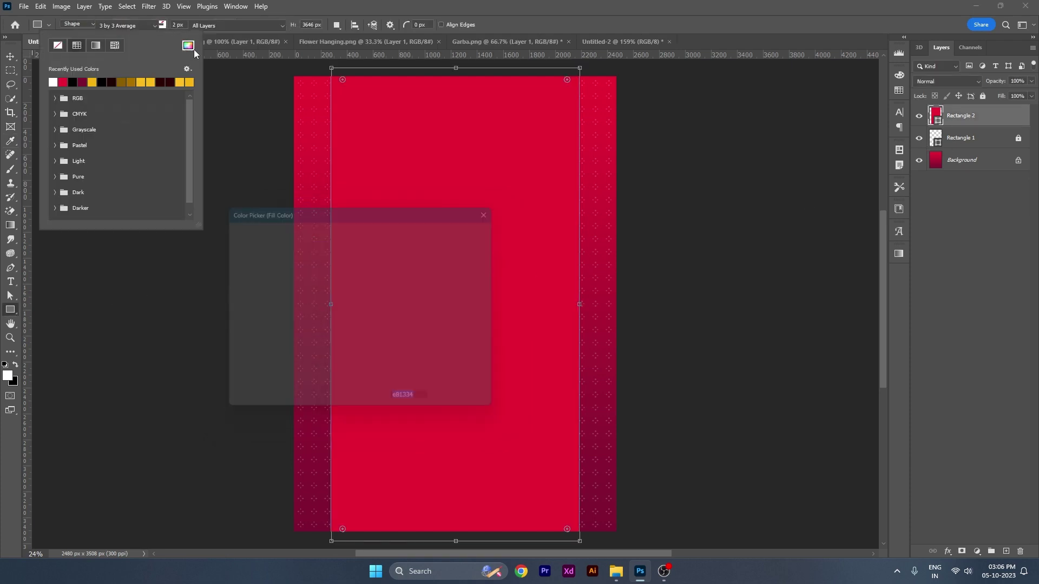
{"action": "type", "text": "ffffff"}
{"action": "key", "text": "Return"}
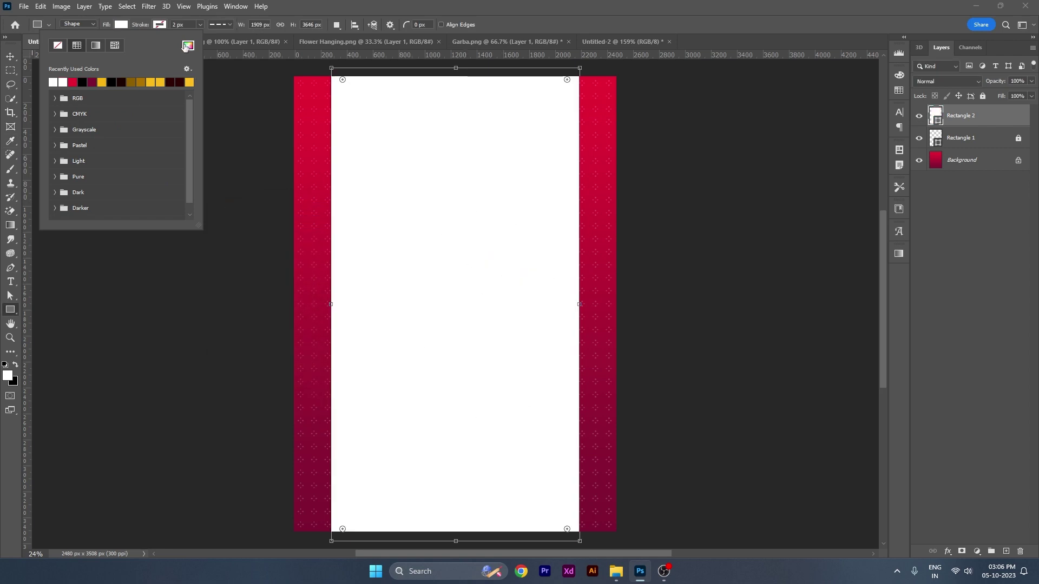
{"action": "left_click", "coordinate": [96, 45]}
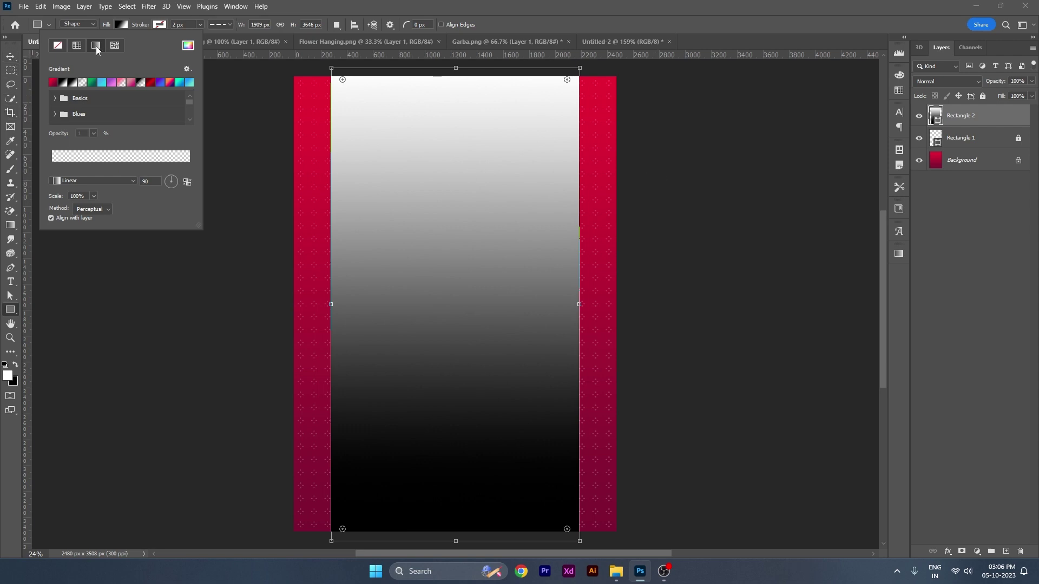
- Apply the first red linear gradient preset and set its left stop to ffbb33
{"action": "left_click", "coordinate": [112, 179]}
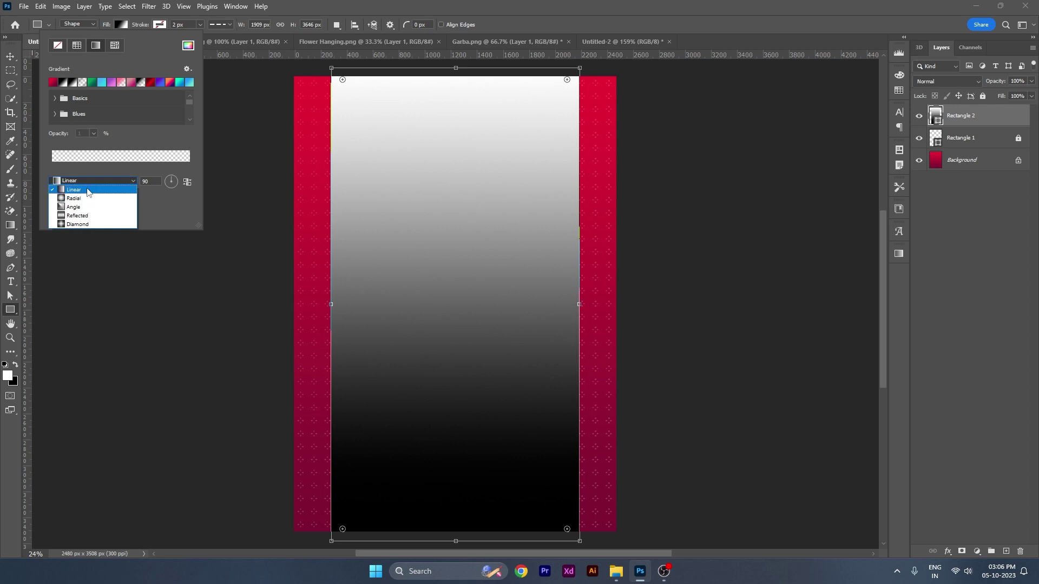
{"action": "left_click", "coordinate": [142, 179]}
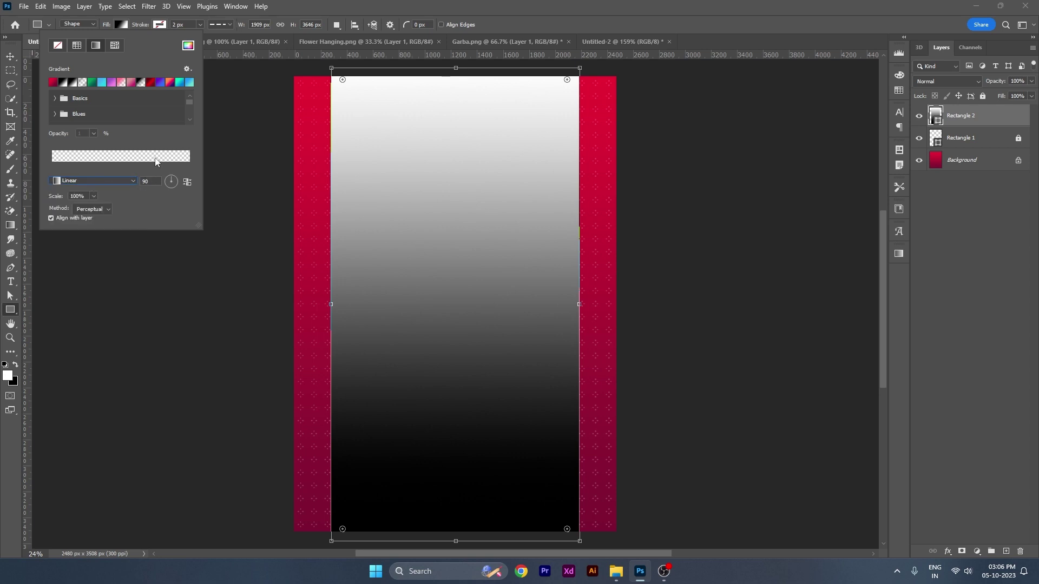
{"action": "left_click", "coordinate": [53, 82]}
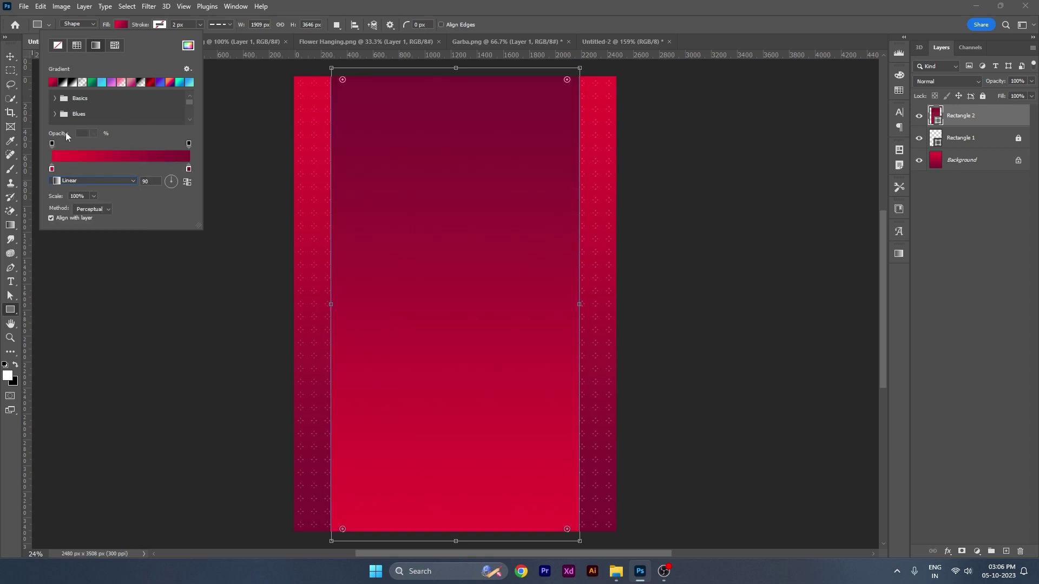
{"action": "double_click", "coordinate": [51, 169]}
{"action": "left_click_drag", "start_coordinate": [275, 160], "coordinate": [305, 125]}
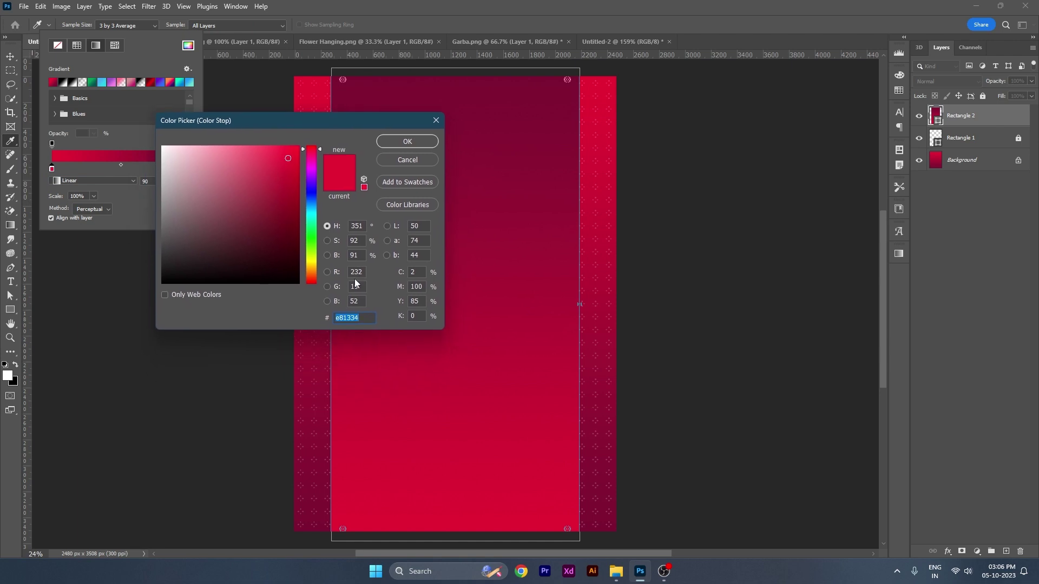
{"action": "type", "text": "ff"}
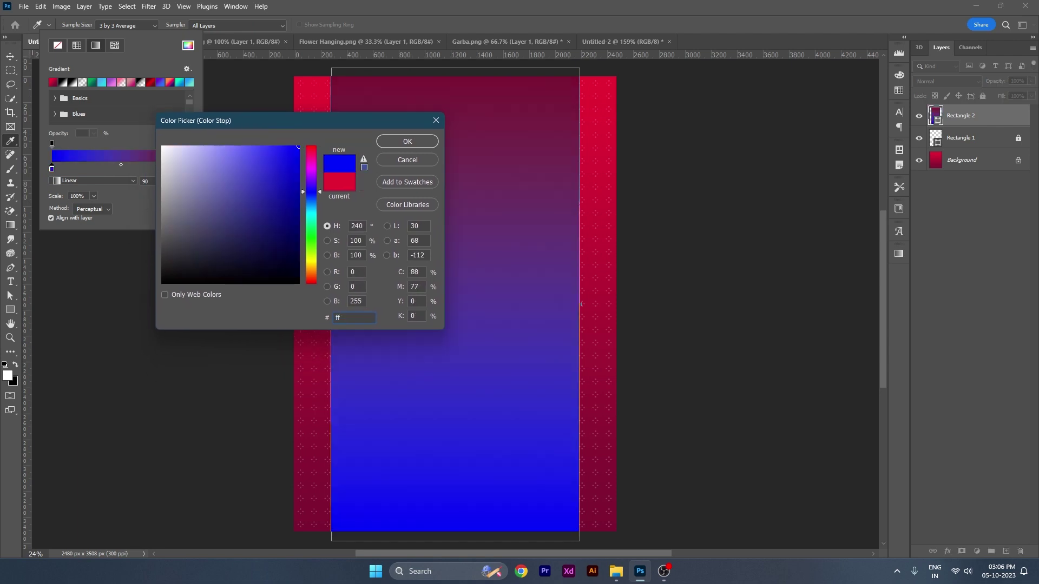
{"action": "type", "text": "b"}
{"action": "type", "text": "b3"}
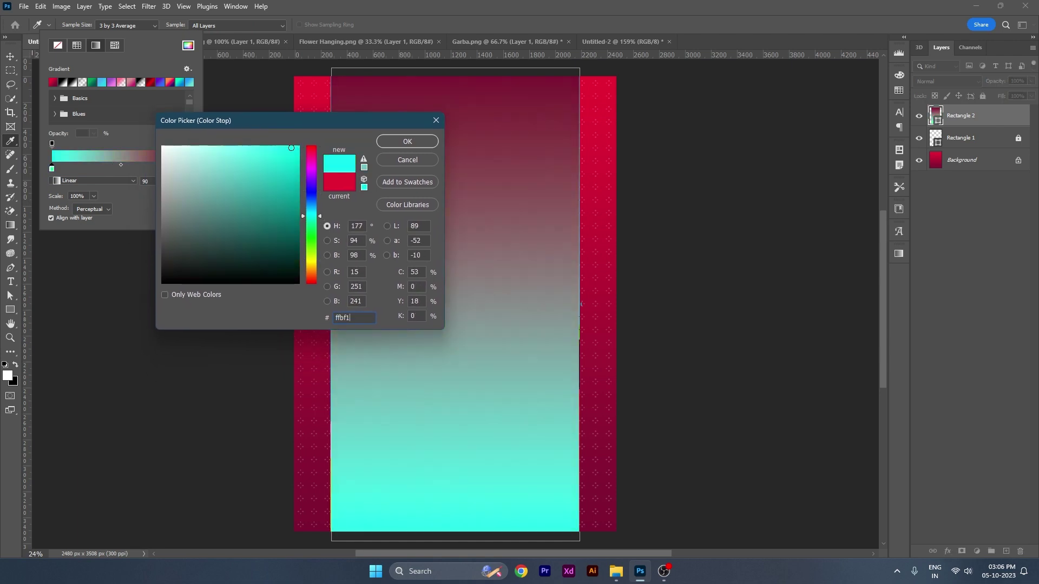
{"action": "type", "text": "3"}
{"action": "key", "text": "Return"}
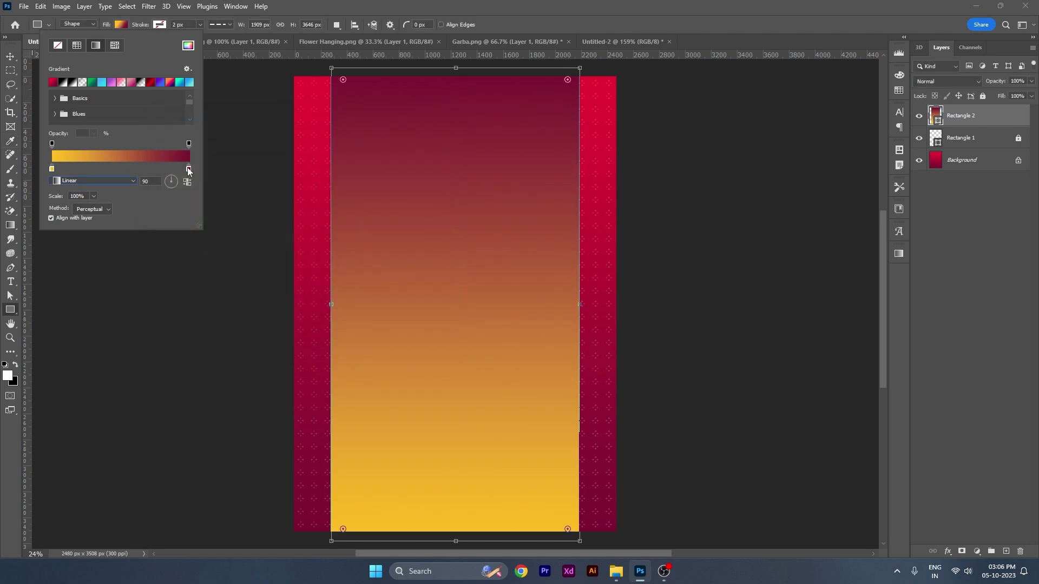
- Set the right gradient stop colour to gold f3a71b
{"action": "double_click", "coordinate": [187, 168]}
{"action": "left_click_drag", "start_coordinate": [248, 120], "coordinate": [351, 96]}
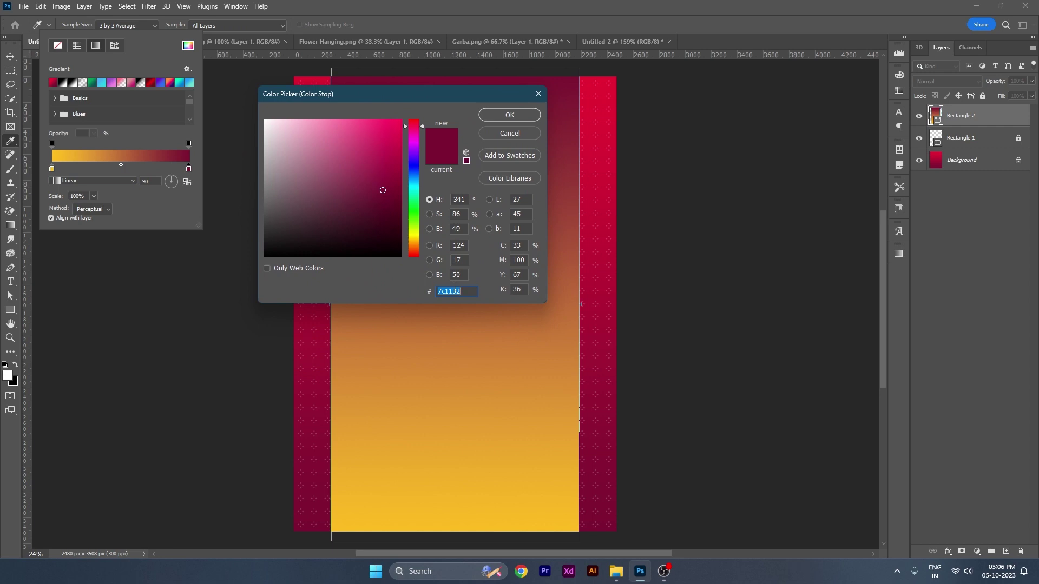
{"action": "type", "text": "f3"}
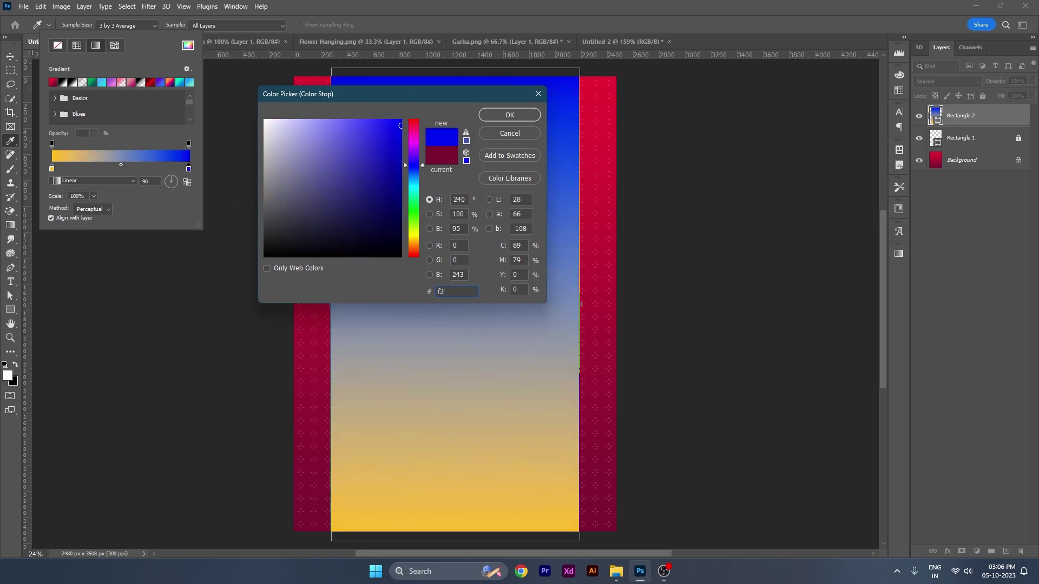
{"action": "type", "text": "a"}
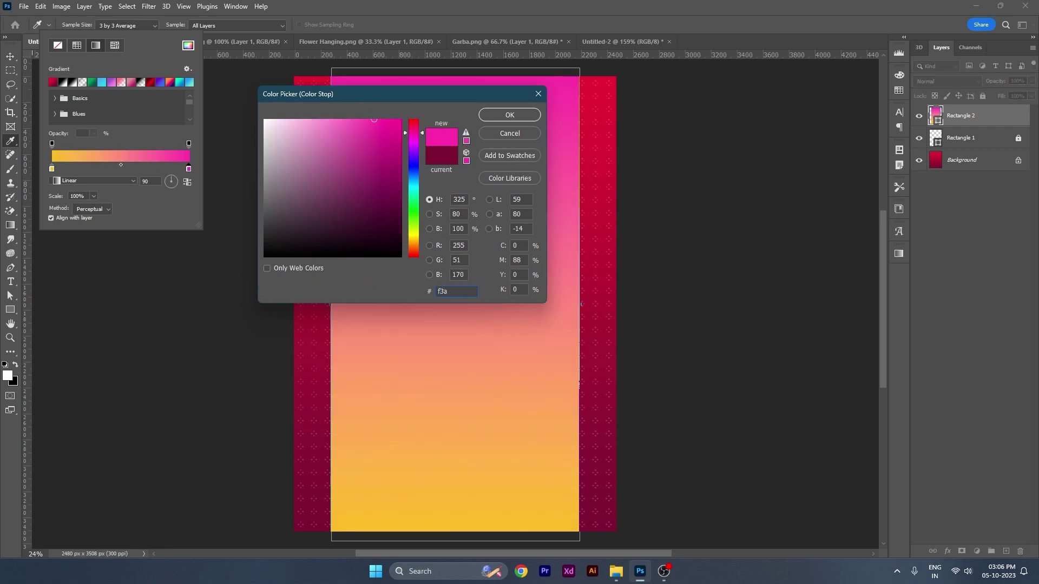
{"action": "type", "text": "7"}
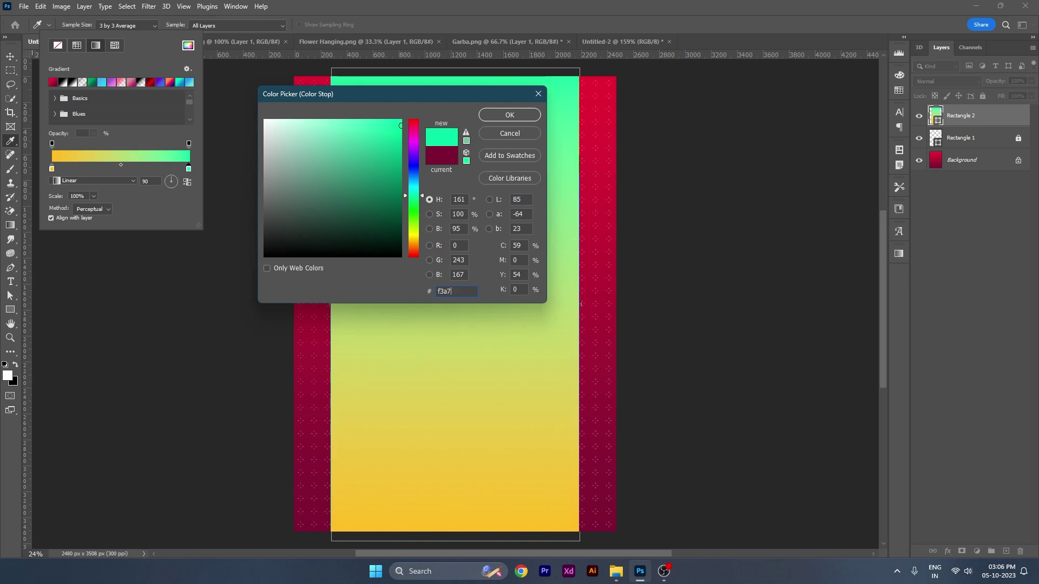
{"action": "key", "text": "BackSpace"}
{"action": "type", "text": "7"}
{"action": "type", "text": "1b"}
{"action": "key", "text": "Return"}
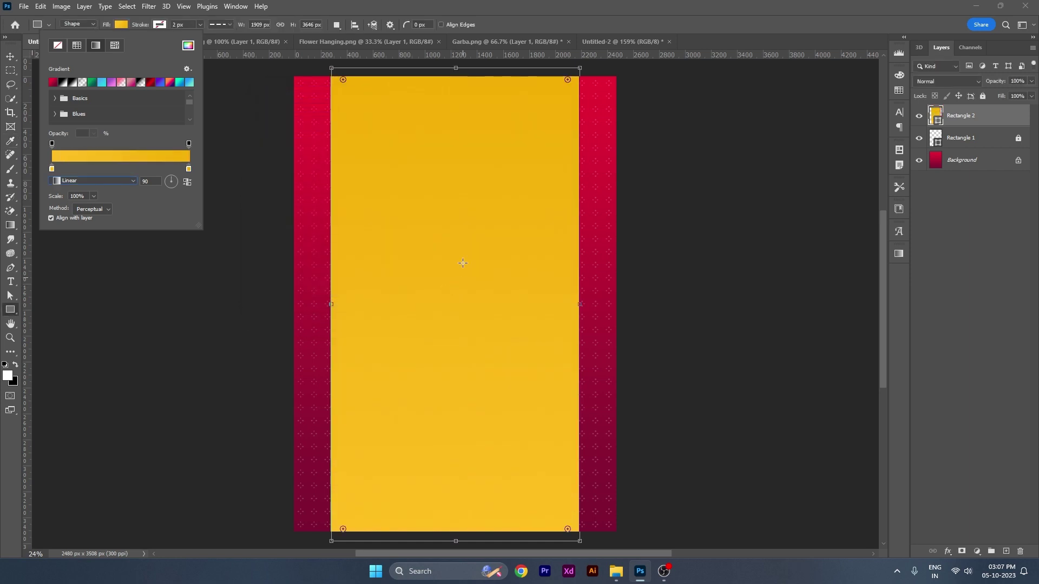
- Reverse the gradient so the lighter yellow sits at the top
{"action": "left_click", "coordinate": [188, 184]}
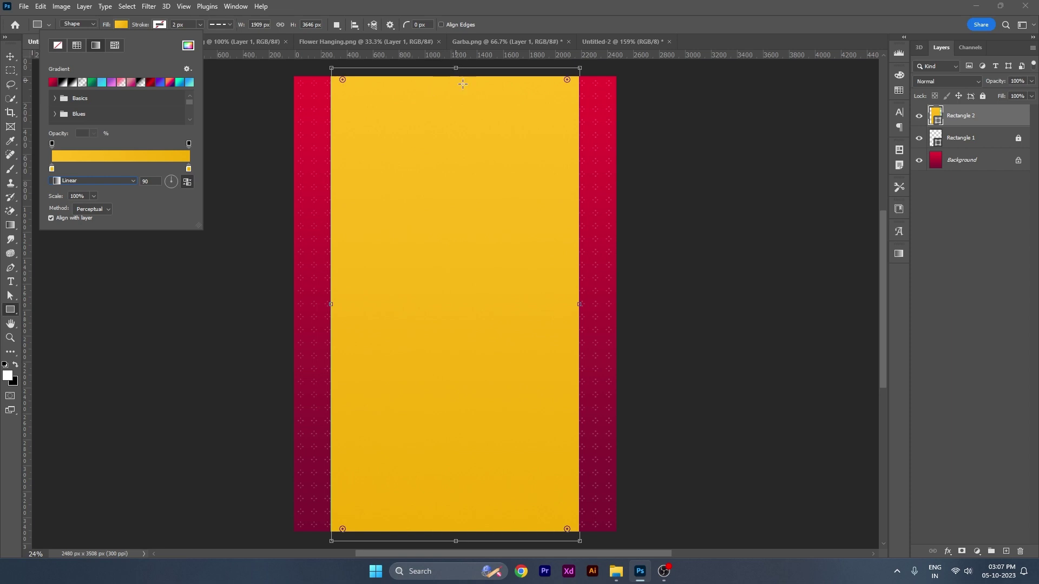
{"action": "key", "text": "v"}
{"action": "left_click_drag", "start_coordinate": [196, 190], "coordinate": [176, 186]}
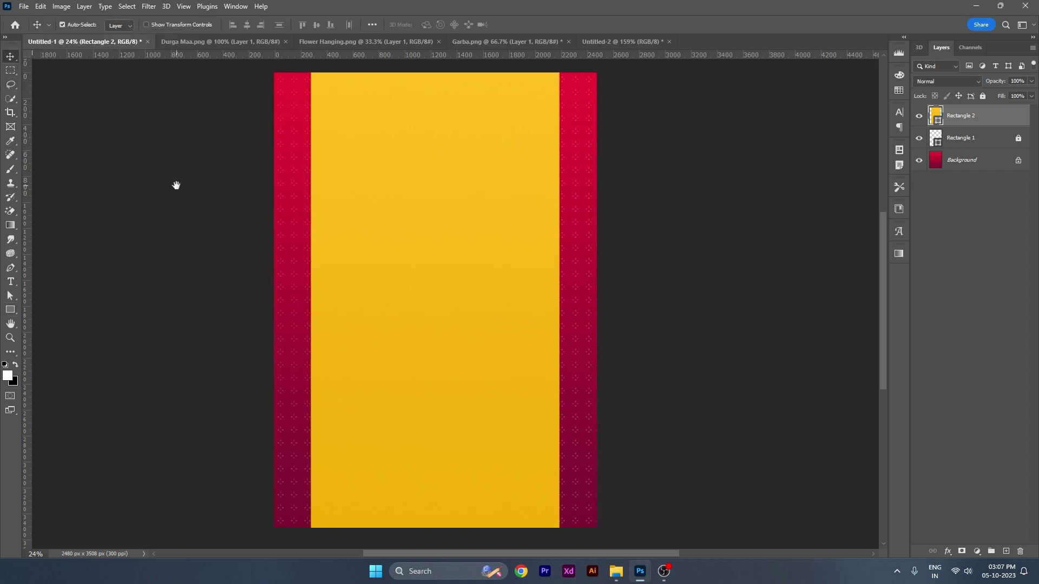
{"action": "scroll", "coordinate": [184, 182], "scroll_direction": "up", "scroll_amount": 1}
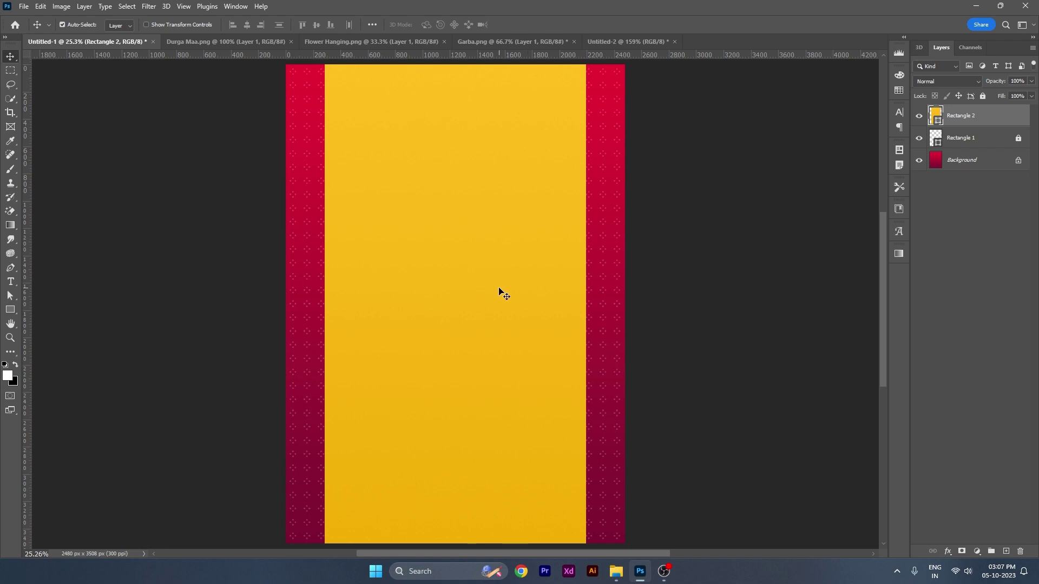
{"action": "left_click_drag", "start_coordinate": [959, 117], "coordinate": [814, 316]}
- Duplicate the yellow rectangle into a thin stripe beside the right red band
{"action": "key", "text": "ctrl+j"}
{"action": "key", "text": "ctrl+t"}
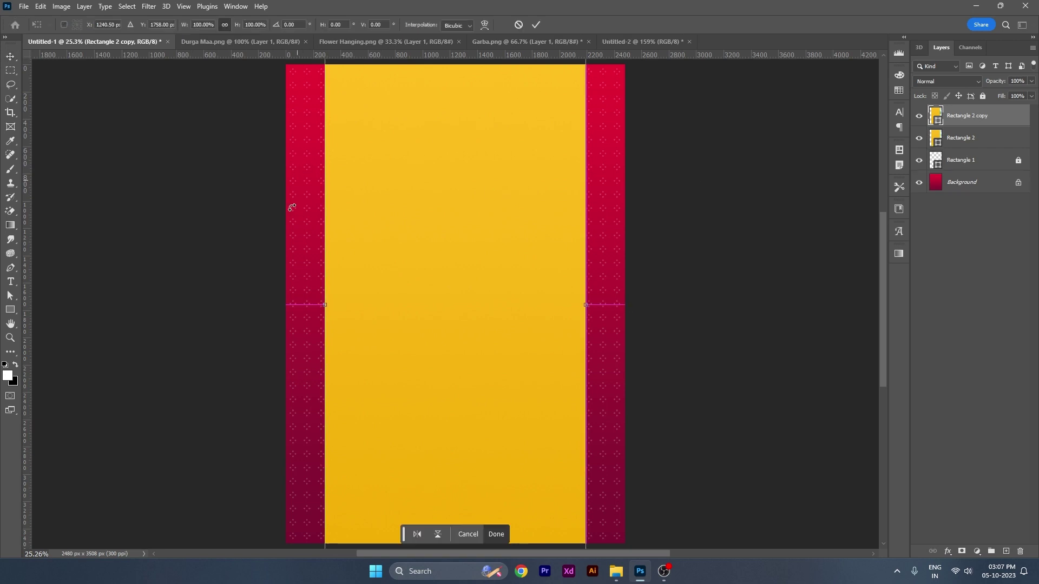
{"action": "left_click_drag", "start_coordinate": [325, 305], "coordinate": [592, 330]}
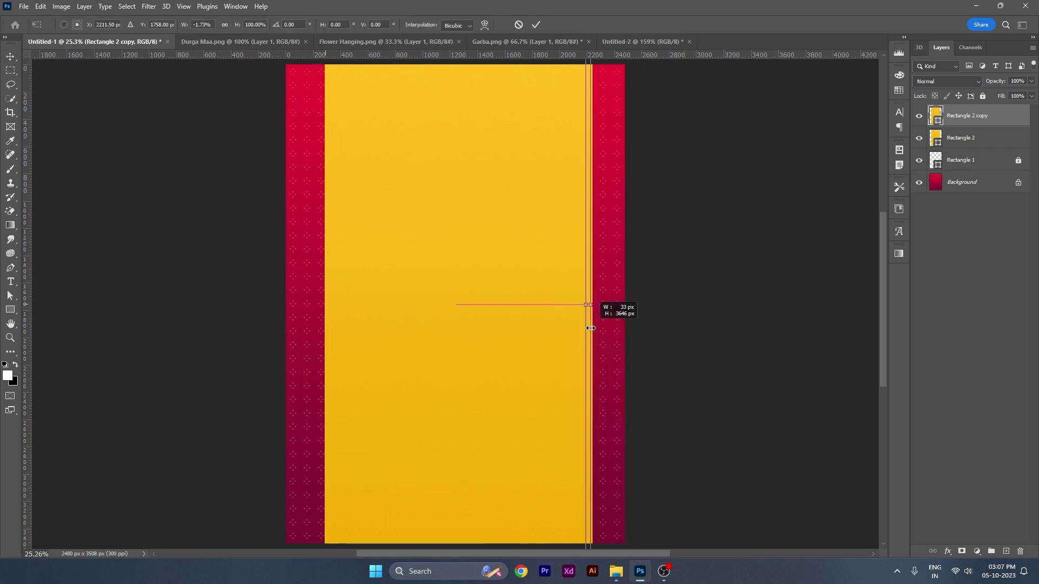
{"action": "key", "text": "Return"}
{"action": "key", "text": "shift+Right"}
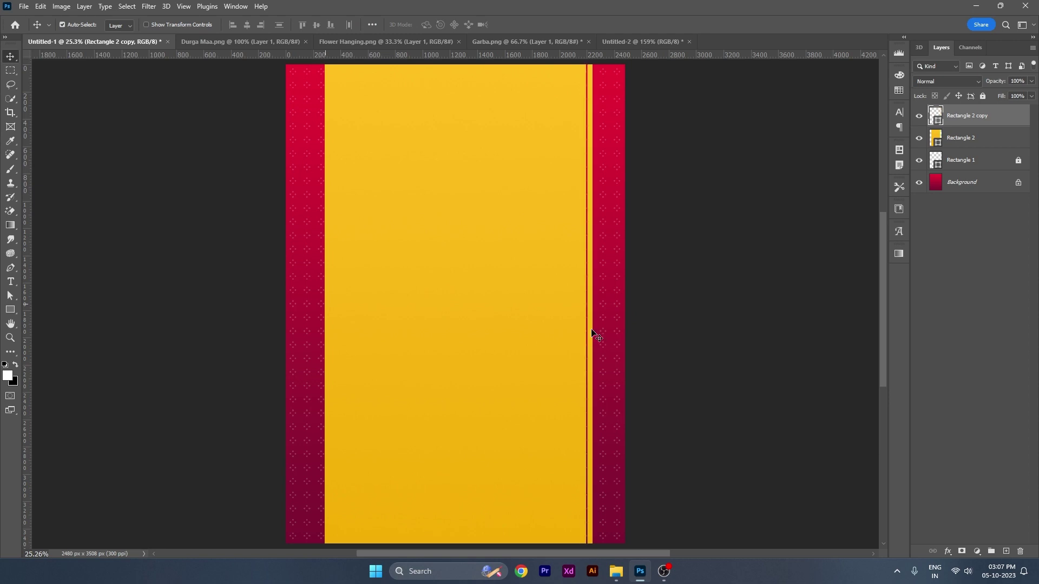
{"action": "key", "text": "shift+Right"}
{"action": "key", "text": "shift+Right"}
{"action": "key", "text": "shift+Right"}
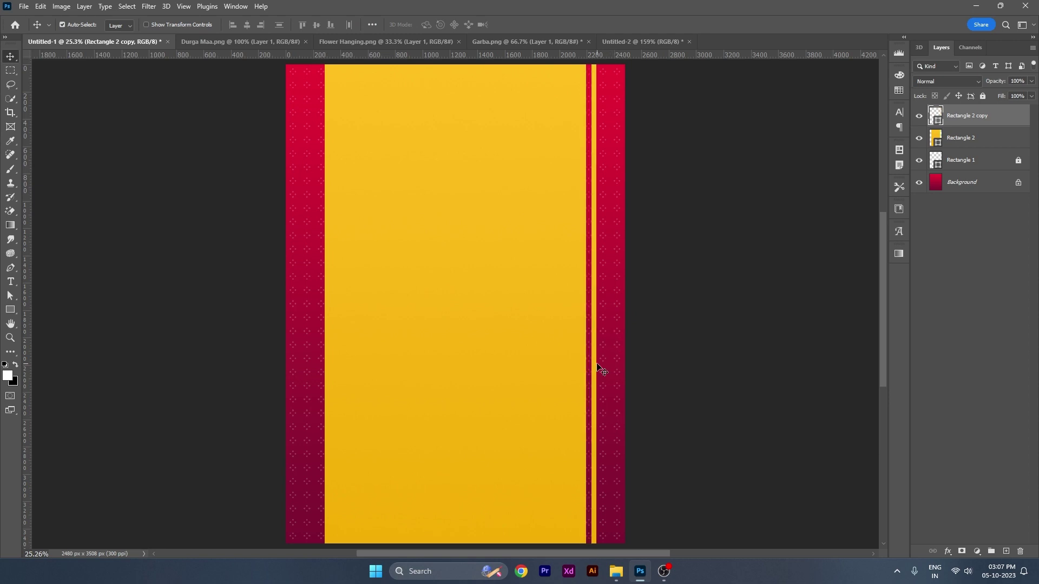
{"action": "scroll", "coordinate": [598, 352], "scroll_direction": "up", "scroll_amount": 2}
{"action": "scroll", "coordinate": [596, 336], "scroll_direction": "up", "scroll_amount": 2}
{"action": "key", "text": "ctrl+t"}
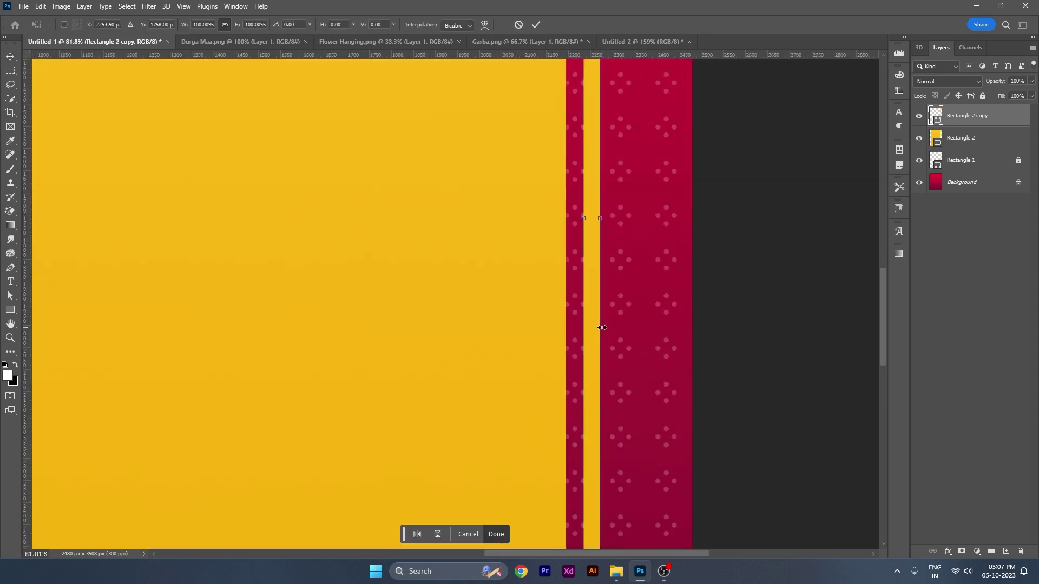
{"action": "left_click_drag", "start_coordinate": [603, 327], "coordinate": [596, 329]}
{"action": "key", "text": "Return"}
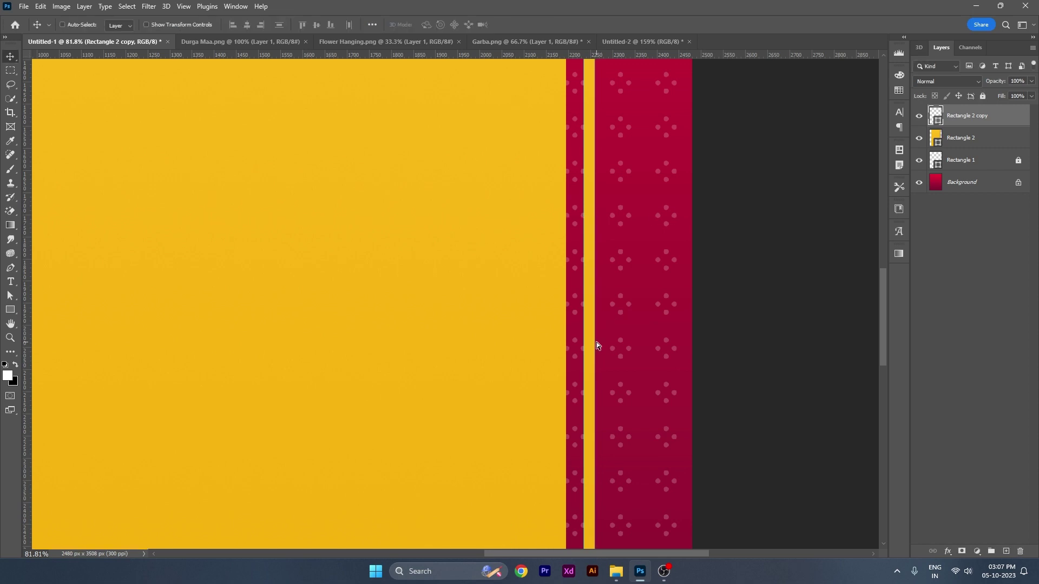
{"action": "key", "text": "ctrl+0"}
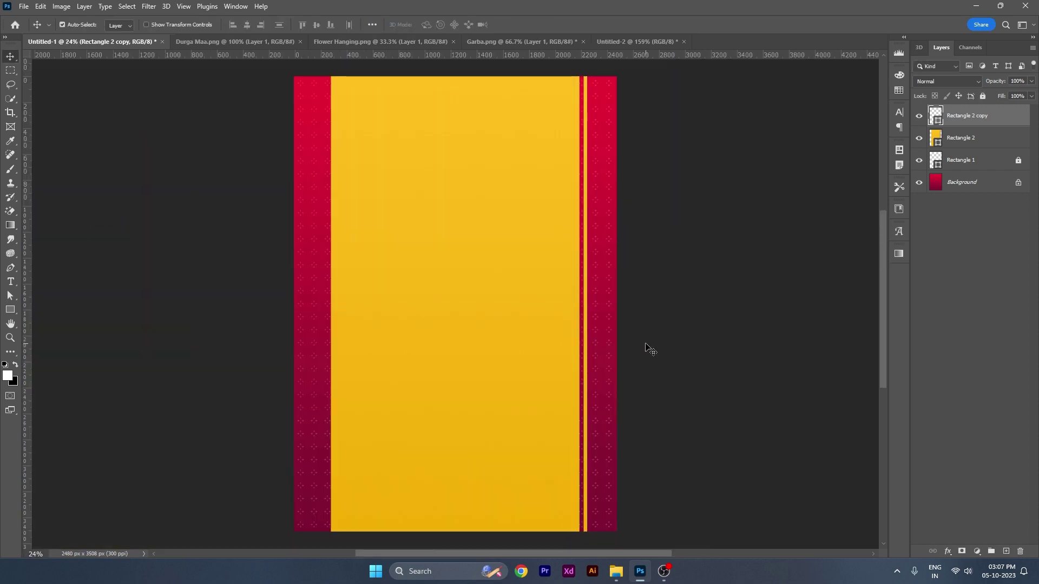
{"action": "key", "text": "shift+Right"}
{"action": "key", "text": "shift+Right"}
- Copy the thin stripe into the left red band and nudge it into place
{"action": "left_click_drag", "start_coordinate": [605, 309], "coordinate": [612, 306]}
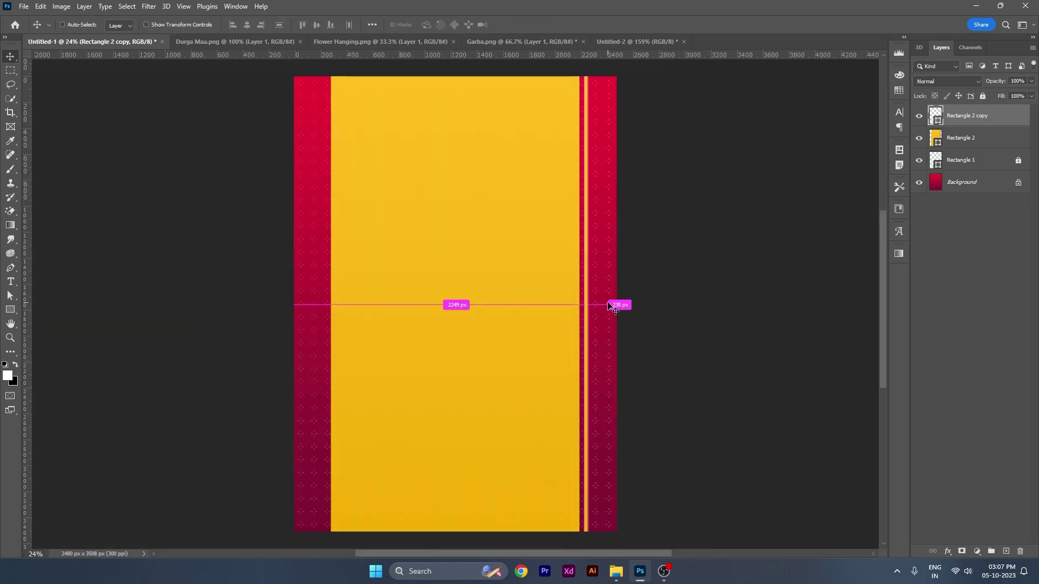
{"action": "key", "text": "shift+Right"}
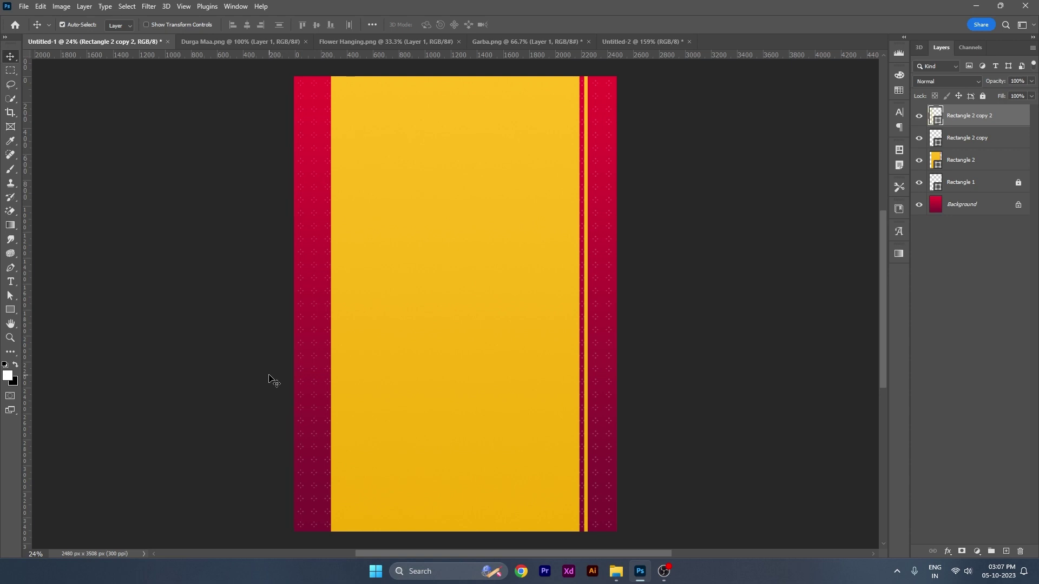
{"action": "key", "text": "shift+Left"}
{"action": "key", "text": "shift+Left"}
{"action": "key", "text": "shift+Left"}
{"action": "key", "text": "shift+Left"}
{"action": "key", "text": "shift+Left"}
{"action": "key", "text": "shift+Left"}
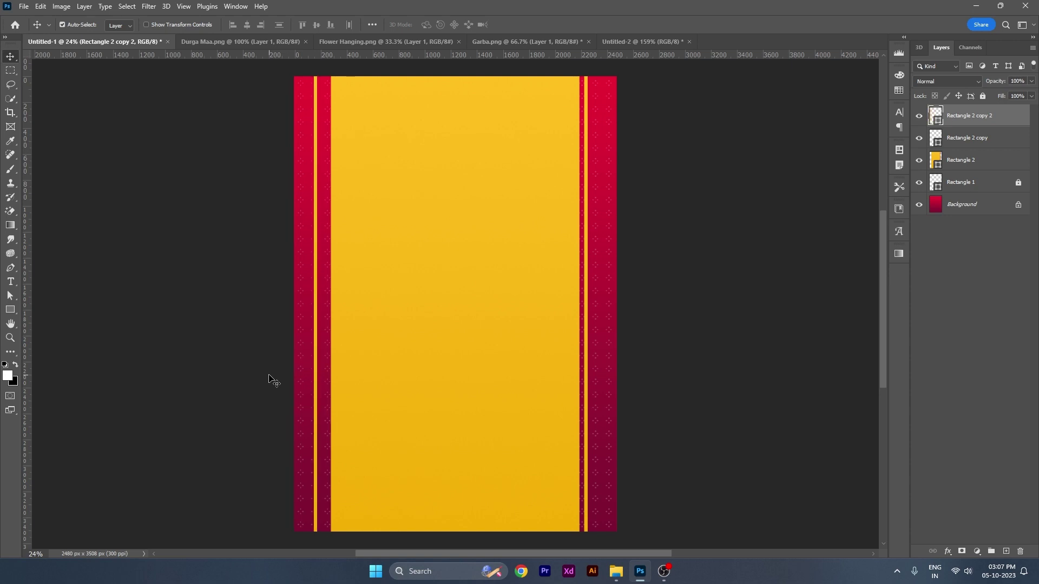
{"action": "key", "text": "shift+Right"}
{"action": "key", "text": "shift+Right"}
{"action": "key", "text": "shift+Right"}
{"action": "key", "text": "shift+Right"}
{"action": "key", "text": "shift+Right"}
{"action": "key", "text": "shift+Right"}
{"action": "key", "text": "shift+Right"}
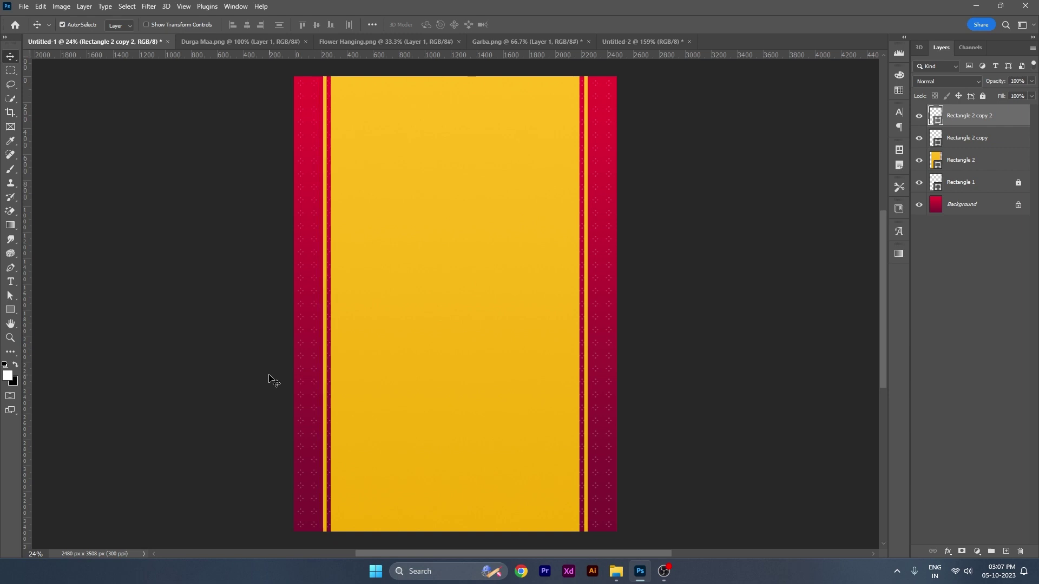
{"action": "key", "text": "shift+Left"}
{"action": "key", "text": "shift+Left"}
{"action": "left_click", "coordinate": [777, 362]}
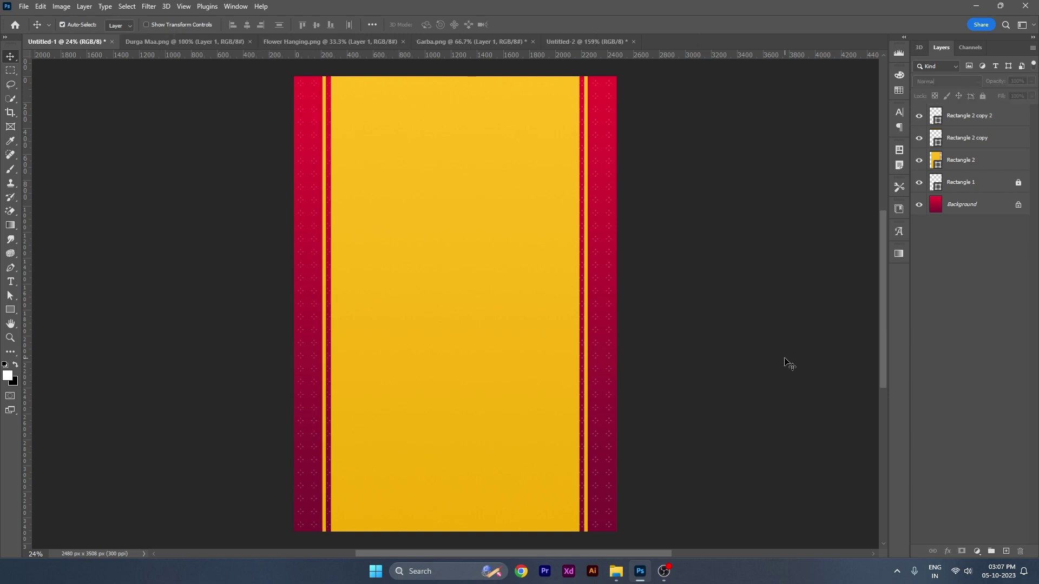
{"action": "scroll", "coordinate": [746, 379], "scroll_direction": "up", "scroll_amount": 1}
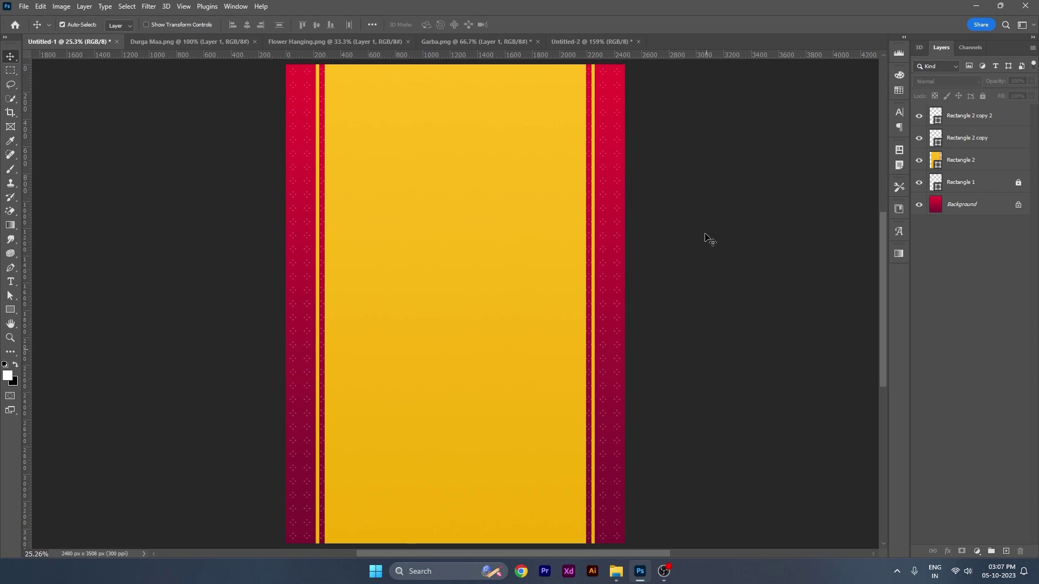
- Bring the Garba dancers into the poster, closing Untitled-2 and Garba.png unsaved
{"action": "left_click", "coordinate": [574, 42]}
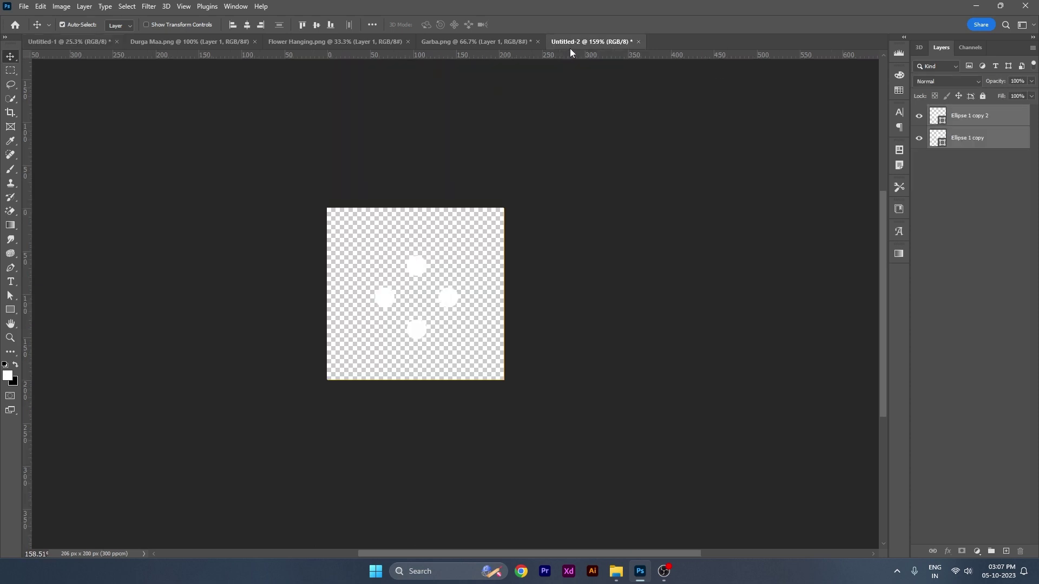
{"action": "left_click", "coordinate": [638, 41]}
{"action": "left_click", "coordinate": [522, 213]}
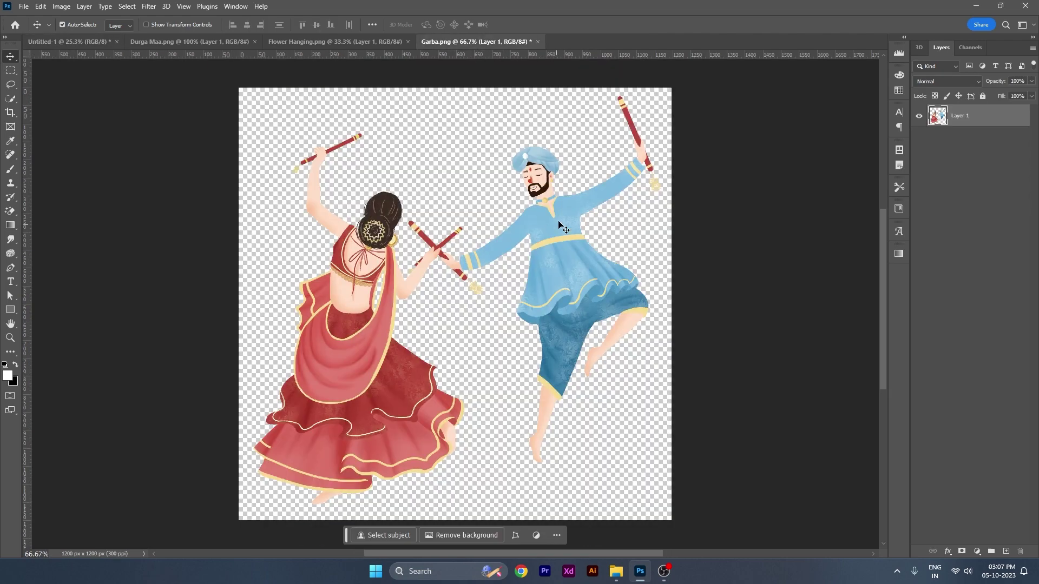
{"action": "mouse_move", "coordinate": [466, 228]}
{"action": "left_mouse_down"}
{"action": "mouse_move", "coordinate": [77, 43]}
{"action": "mouse_move", "coordinate": [457, 266]}
{"action": "left_mouse_up"}
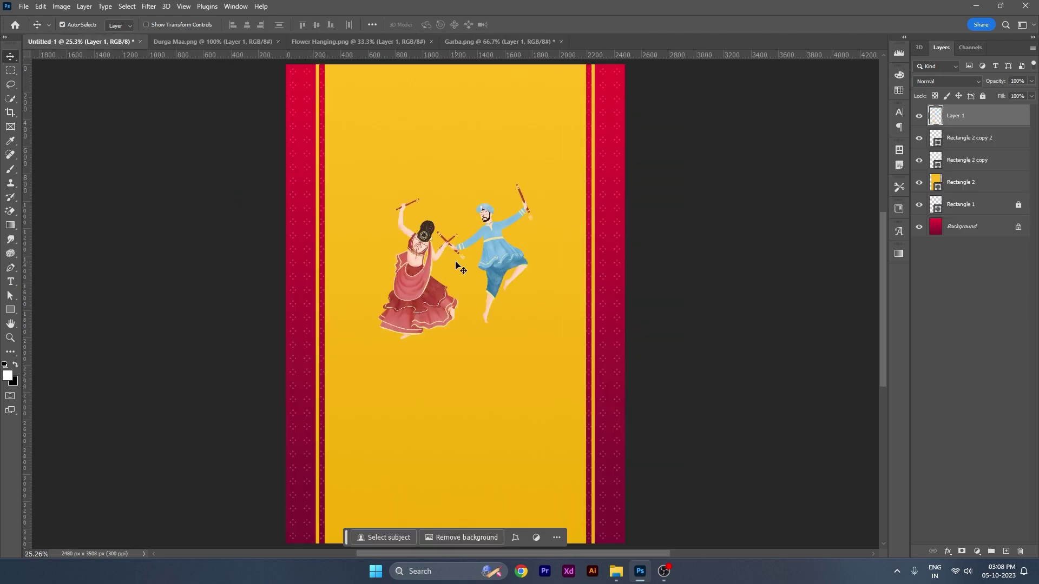
{"action": "left_click", "coordinate": [561, 42]}
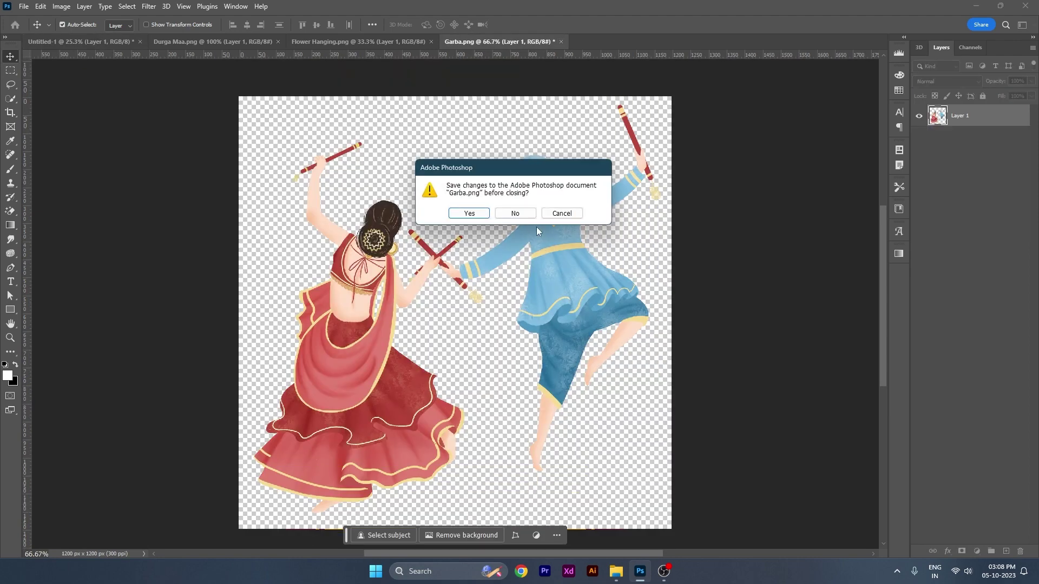
{"action": "left_click", "coordinate": [527, 215]}
- Duplicate the dancers layer, enlarge the dancers and move them down on the panel
{"action": "left_click_drag", "start_coordinate": [496, 273], "coordinate": [495, 284]}
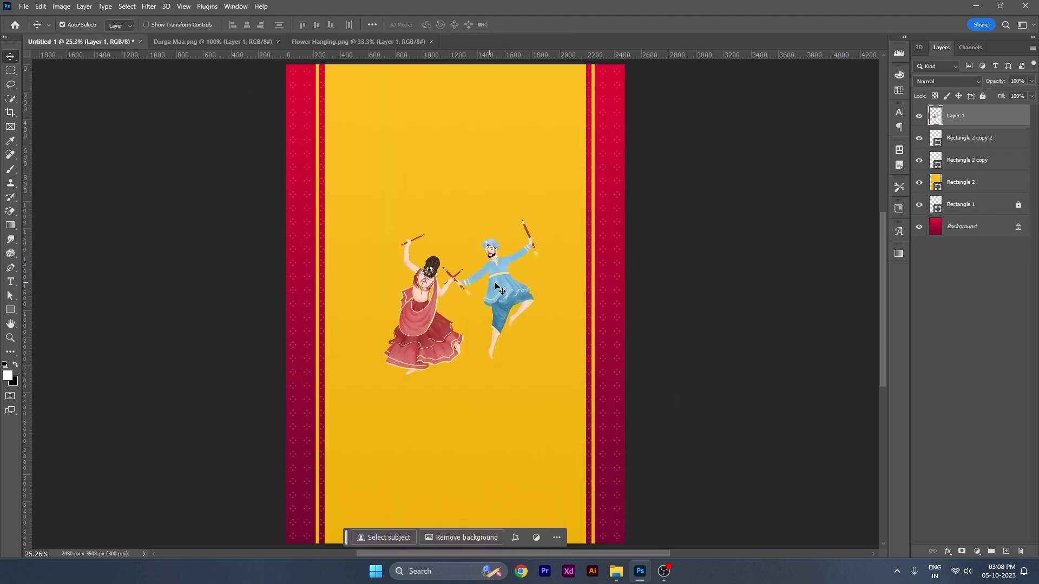
{"action": "key", "text": "ctrl+j"}
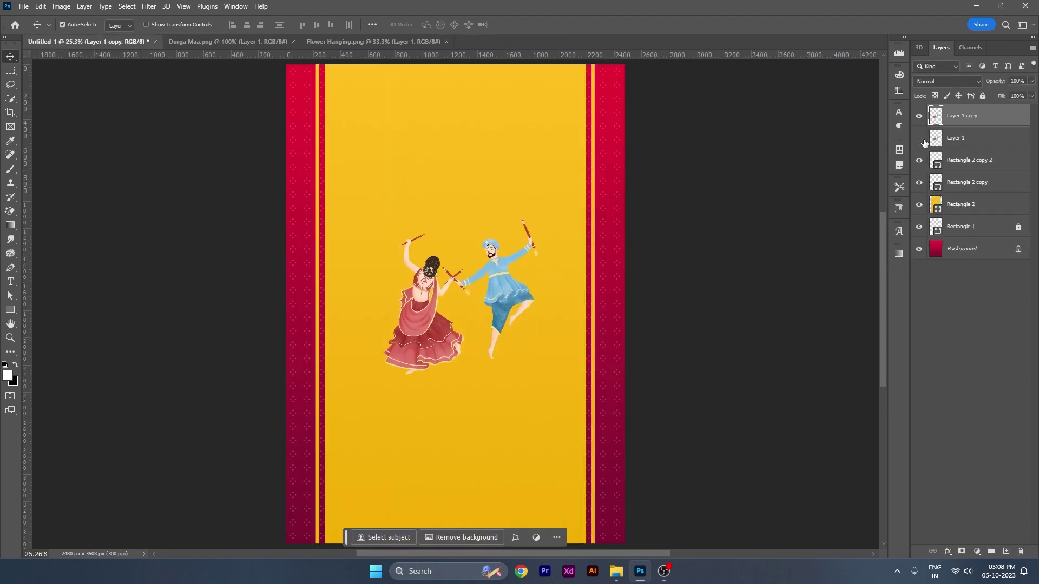
{"action": "left_click_drag", "start_coordinate": [513, 295], "coordinate": [494, 316]}
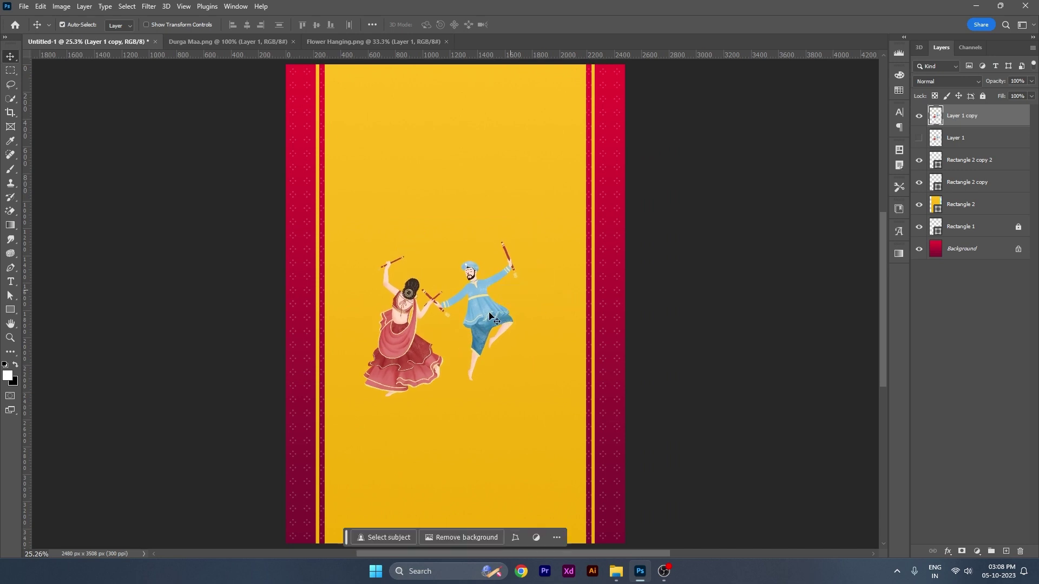
{"action": "key", "text": "ctrl+t"}
{"action": "left_click_drag", "start_coordinate": [518, 239], "coordinate": [557, 205]}
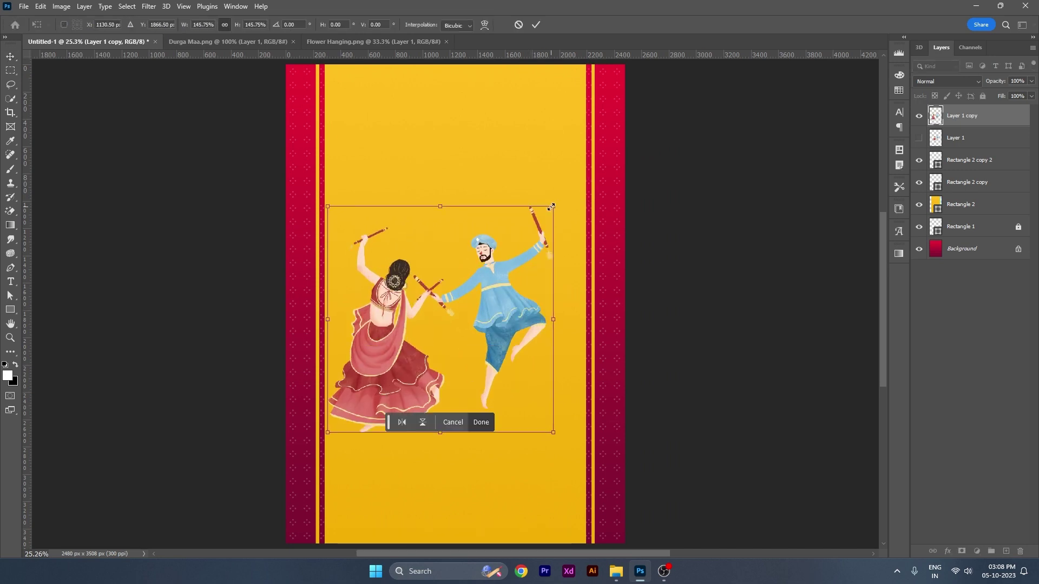
{"action": "key", "text": "Return"}
{"action": "left_click_drag", "start_coordinate": [505, 319], "coordinate": [518, 347]}
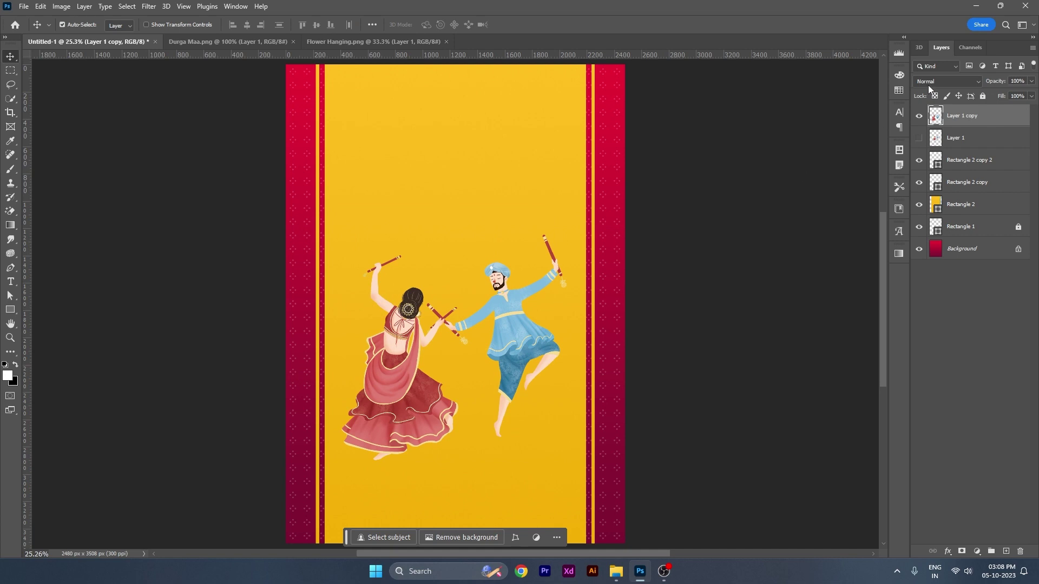
{"action": "left_click_drag", "start_coordinate": [942, 120], "coordinate": [944, 126]}
- Set the dancers copy to Multiply at lower opacity and merge both dancer layers
{"action": "left_click", "coordinate": [947, 81]}
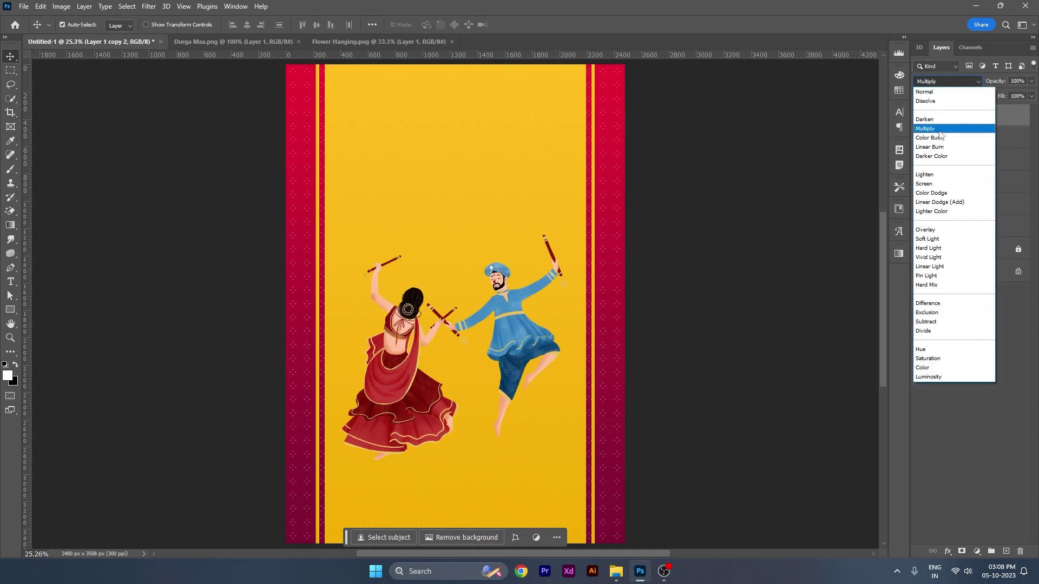
{"action": "left_click", "coordinate": [939, 131]}
{"action": "left_click_drag", "start_coordinate": [984, 86], "coordinate": [984, 87]}
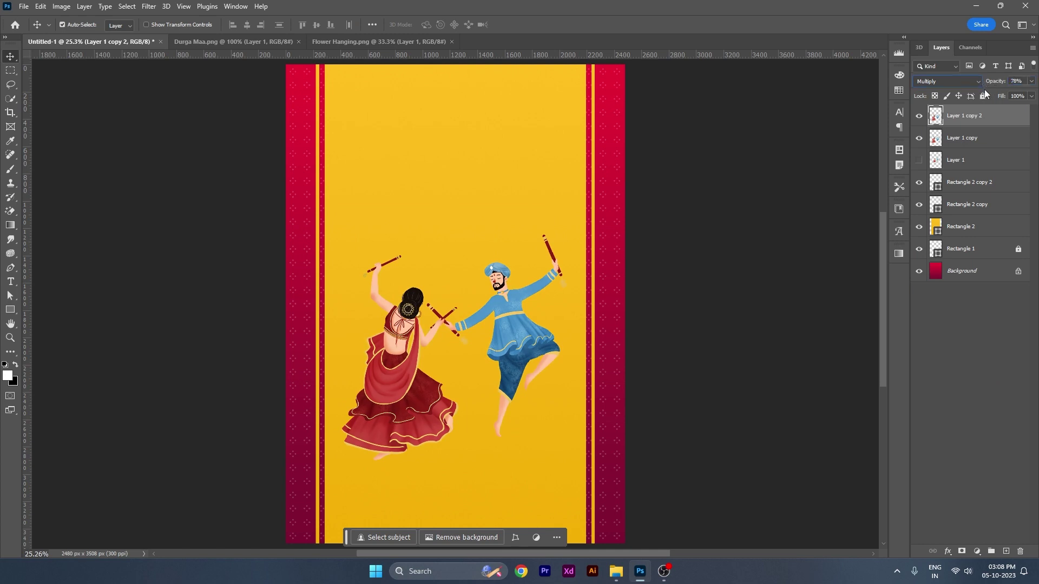
{"action": "left_click", "coordinate": [973, 137], "text": "ctrl"}
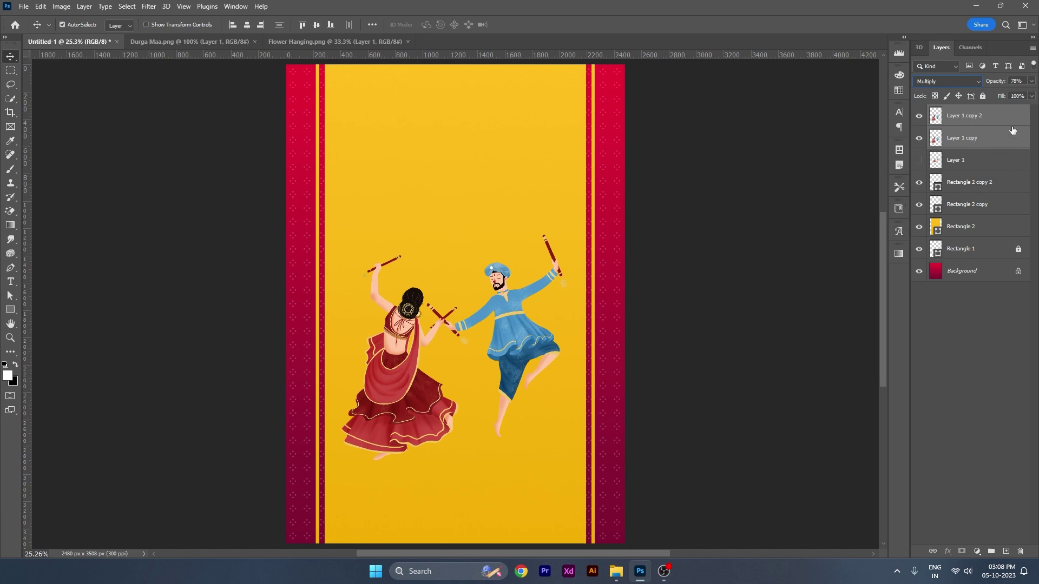
{"action": "key", "text": "ctrl+e"}
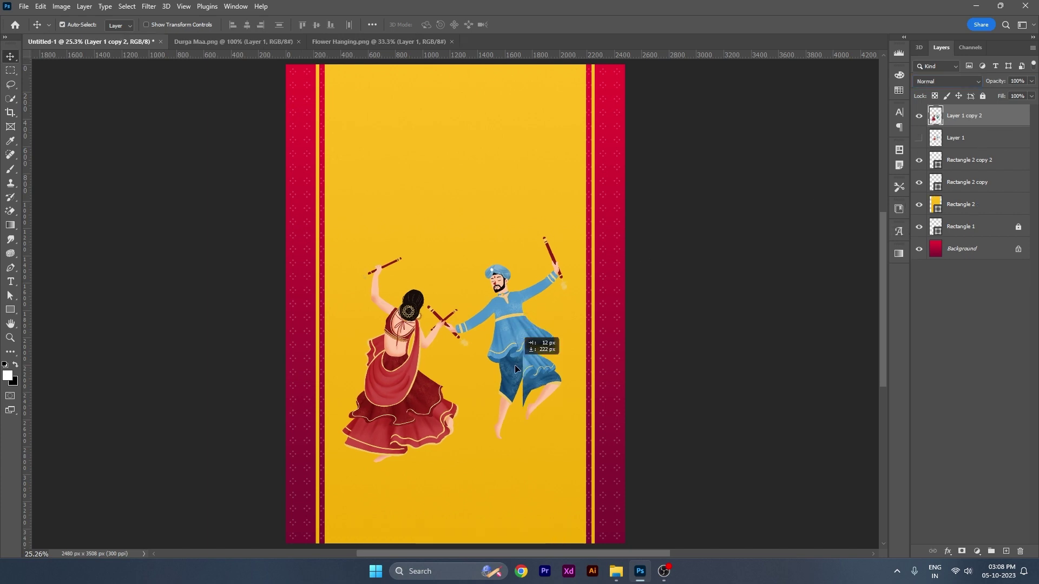
- Reposition the merged dancers lower on the yellow panel
{"action": "left_click_drag", "start_coordinate": [514, 330], "coordinate": [517, 403]}
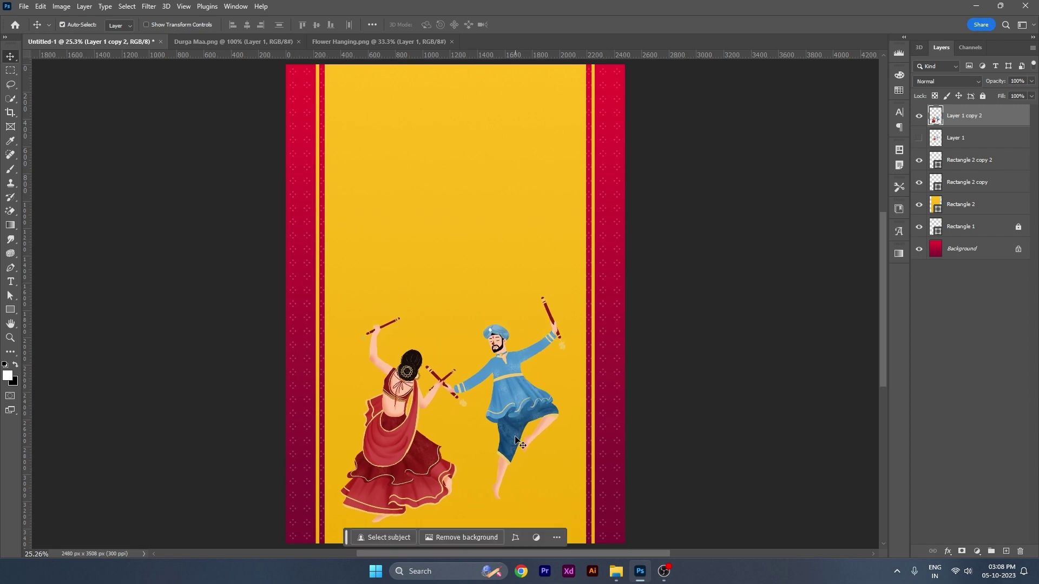
{"action": "scroll", "coordinate": [515, 441], "scroll_direction": "down", "scroll_amount": 2}
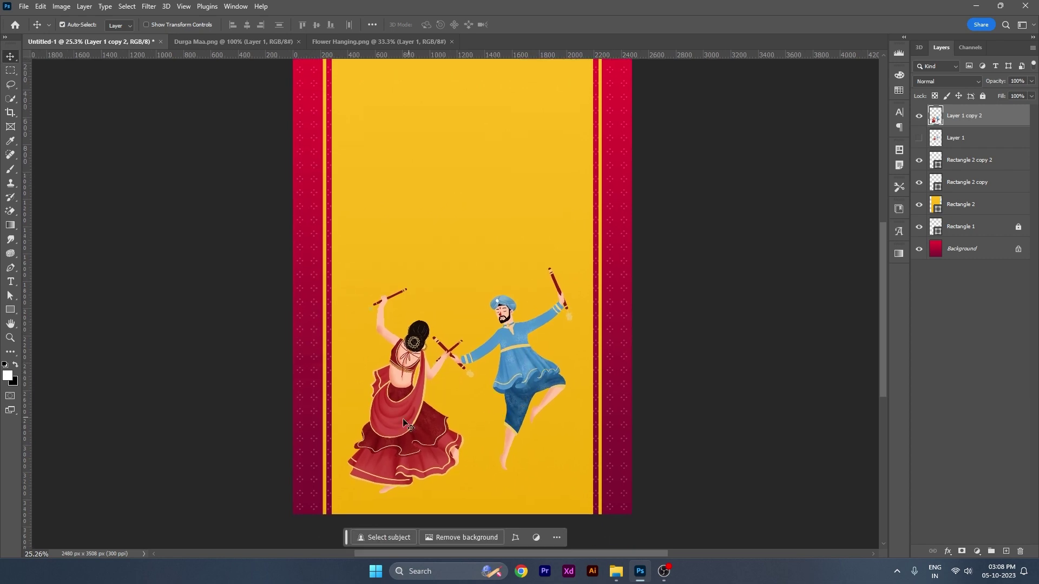
{"action": "left_click_drag", "start_coordinate": [405, 426], "coordinate": [388, 388]}
{"action": "scroll", "coordinate": [477, 372], "scroll_direction": "up", "scroll_amount": 3}
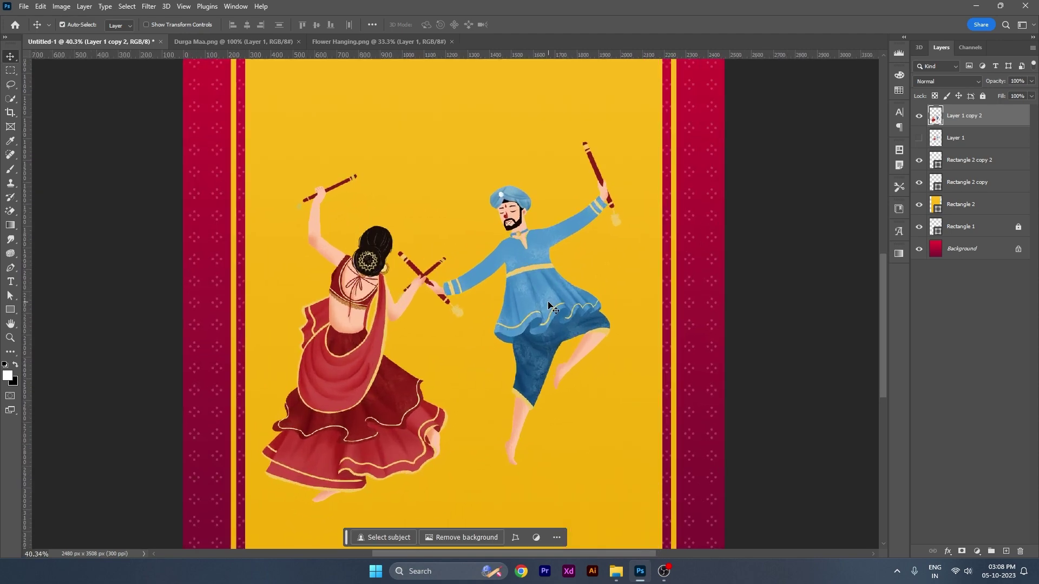
{"action": "scroll", "coordinate": [613, 305], "scroll_direction": "down", "scroll_amount": 2}
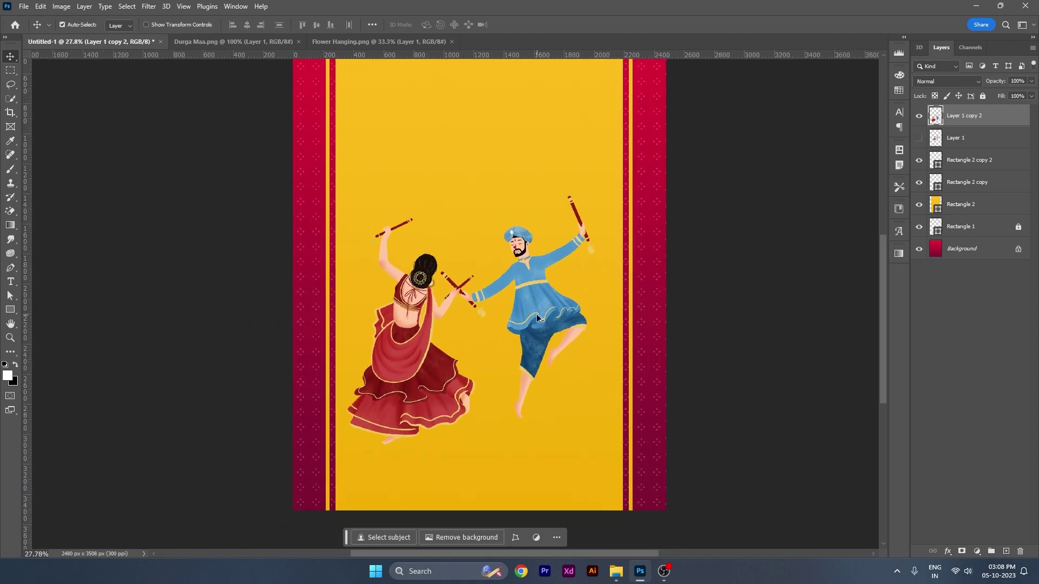
- Drag the duplicate of the dancers higher up the poster
{"action": "scroll", "coordinate": [505, 378], "scroll_direction": "down", "scroll_amount": 2}
{"action": "left_click_drag", "start_coordinate": [509, 382], "coordinate": [513, 168]}
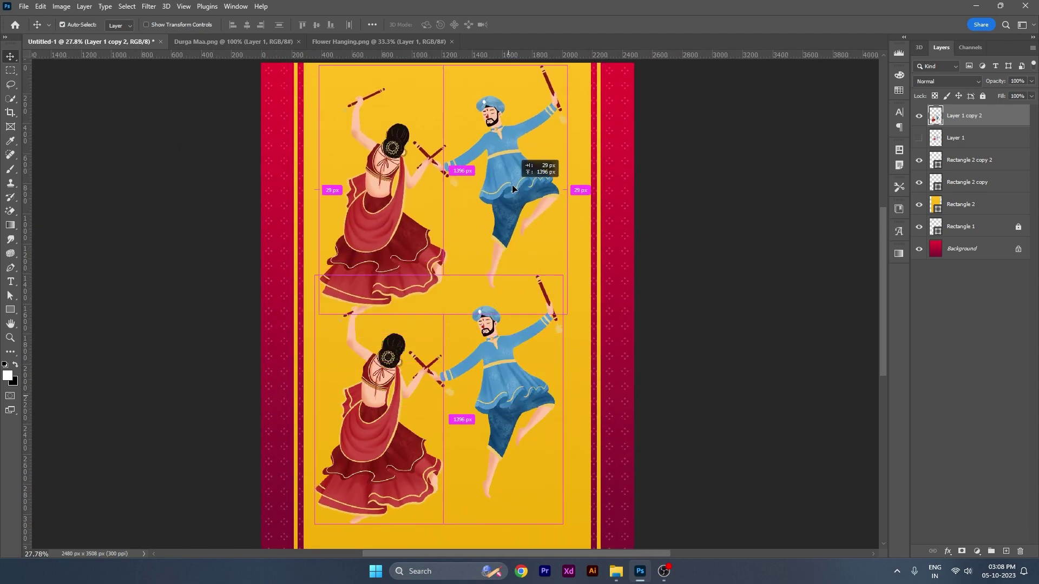
{"action": "scroll", "coordinate": [543, 457], "scroll_direction": "up", "scroll_amount": 3}
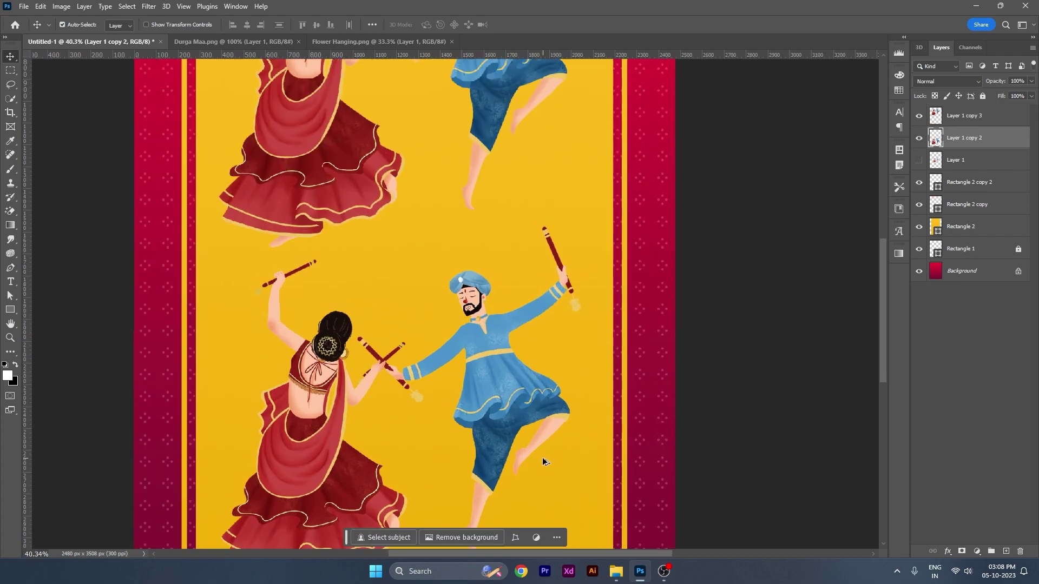
{"action": "scroll", "coordinate": [487, 324], "scroll_direction": "down", "scroll_amount": 1}
- Erase the blue dancing man from the copy with the standard Eraser
{"action": "key", "text": "e"}
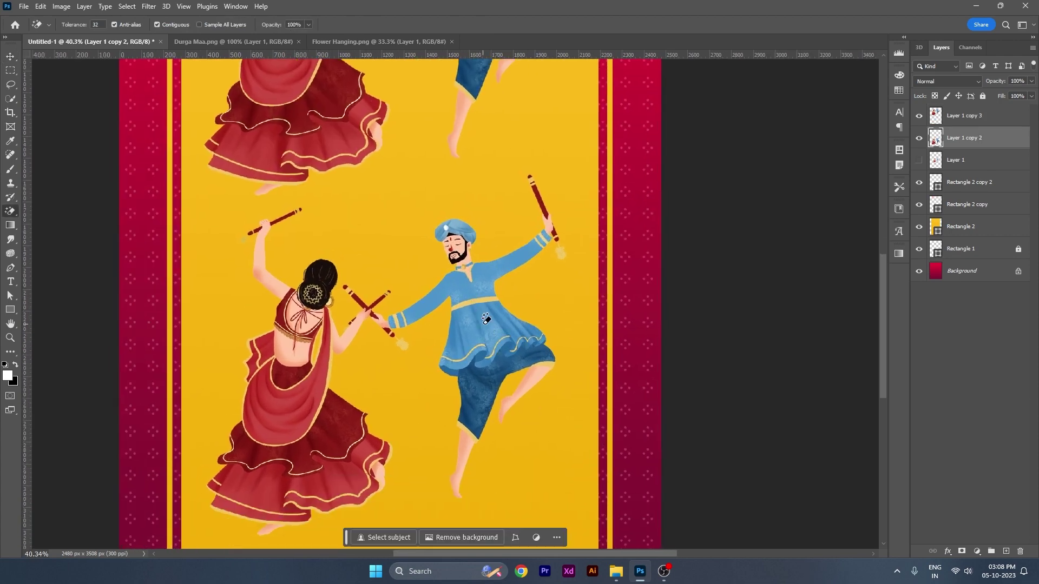
{"action": "right_click", "coordinate": [11, 211]}
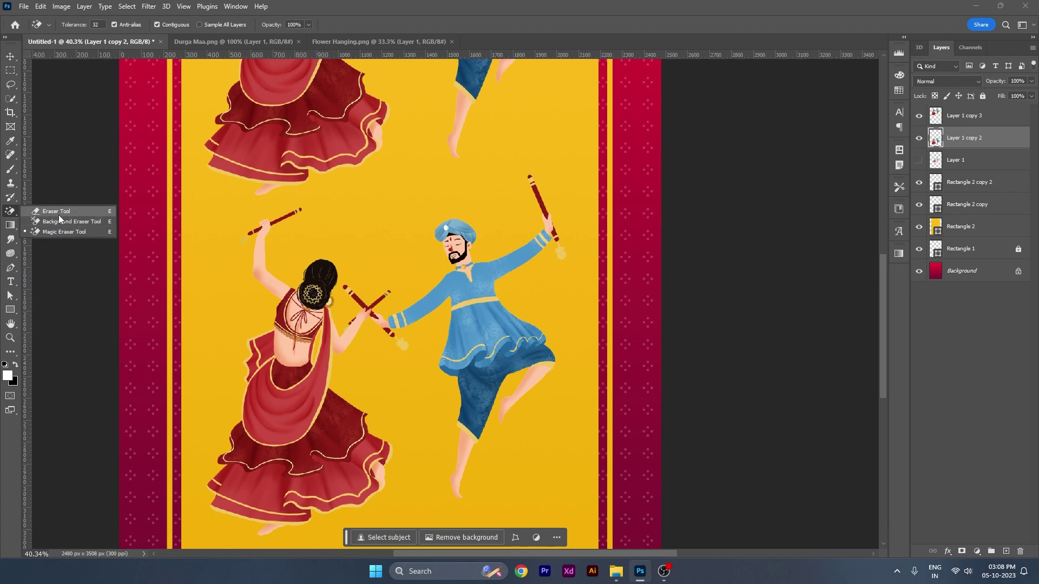
{"action": "left_click", "coordinate": [54, 210]}
{"action": "left_click_drag", "start_coordinate": [549, 219], "coordinate": [485, 231]}
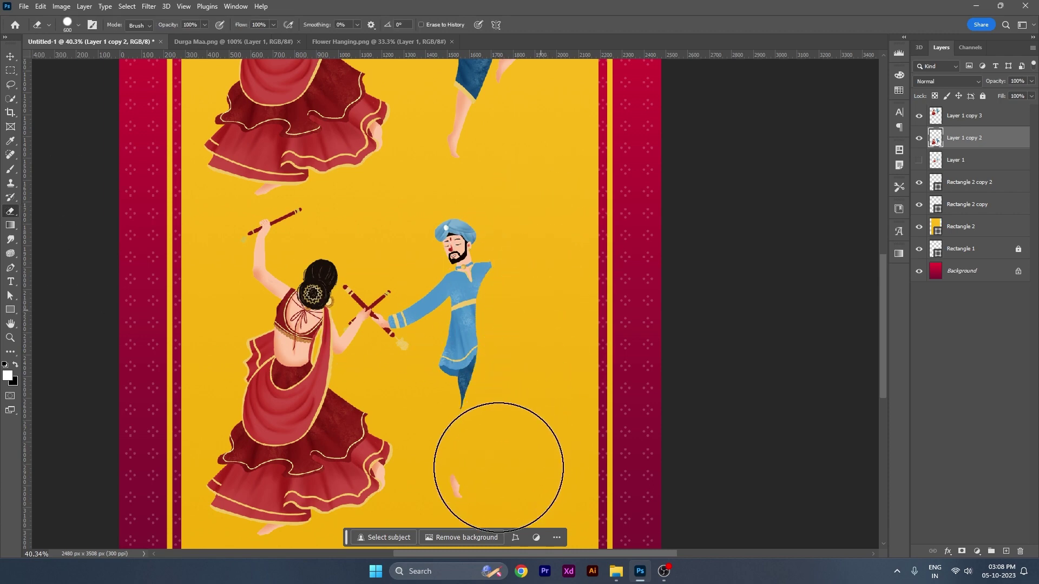
- With a smaller eraser, remove the leftover blue flag fragment
{"action": "key", "text": "bracketleft"}
{"action": "key", "text": "bracketleft"}
{"action": "key", "text": "bracketleft"}
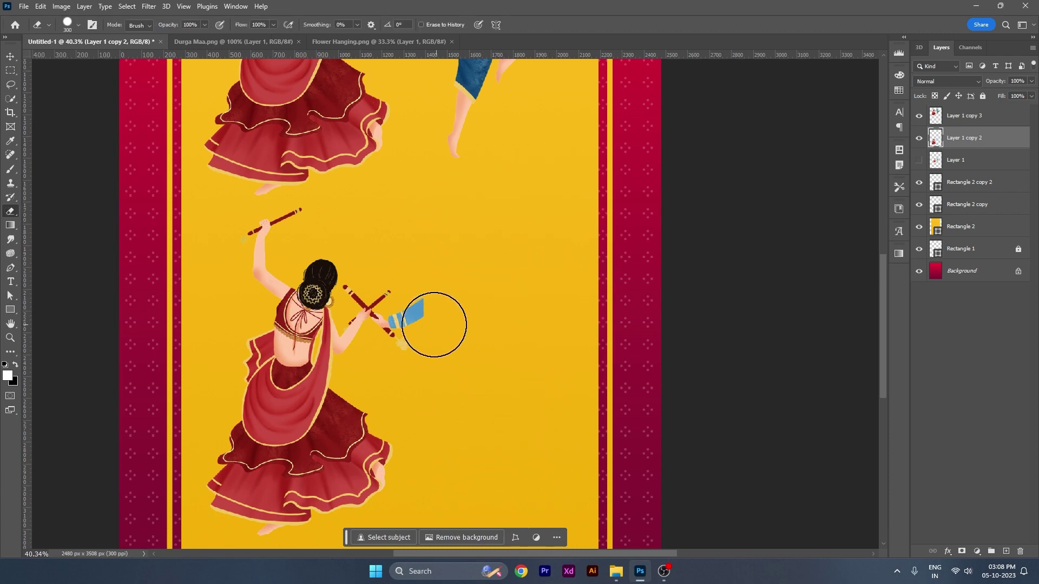
{"action": "key", "text": "bracketleft"}
{"action": "key", "text": "bracketleft"}
{"action": "key", "text": "bracketleft"}
{"action": "key", "text": "bracketleft"}
{"action": "scroll", "coordinate": [436, 326], "scroll_direction": "up", "scroll_amount": 1}
{"action": "scroll", "coordinate": [398, 320], "scroll_direction": "up", "scroll_amount": 3}
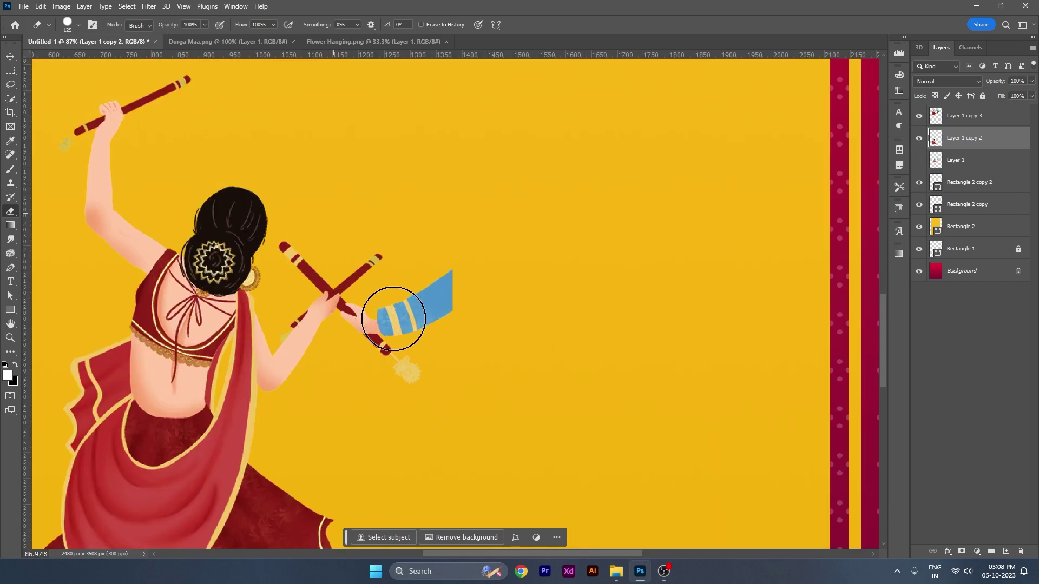
{"action": "scroll", "coordinate": [399, 308], "scroll_direction": "up", "scroll_amount": 2}
{"action": "scroll", "coordinate": [348, 313], "scroll_direction": "up", "scroll_amount": 2}
{"action": "left_click_drag", "start_coordinate": [394, 392], "coordinate": [489, 260]}
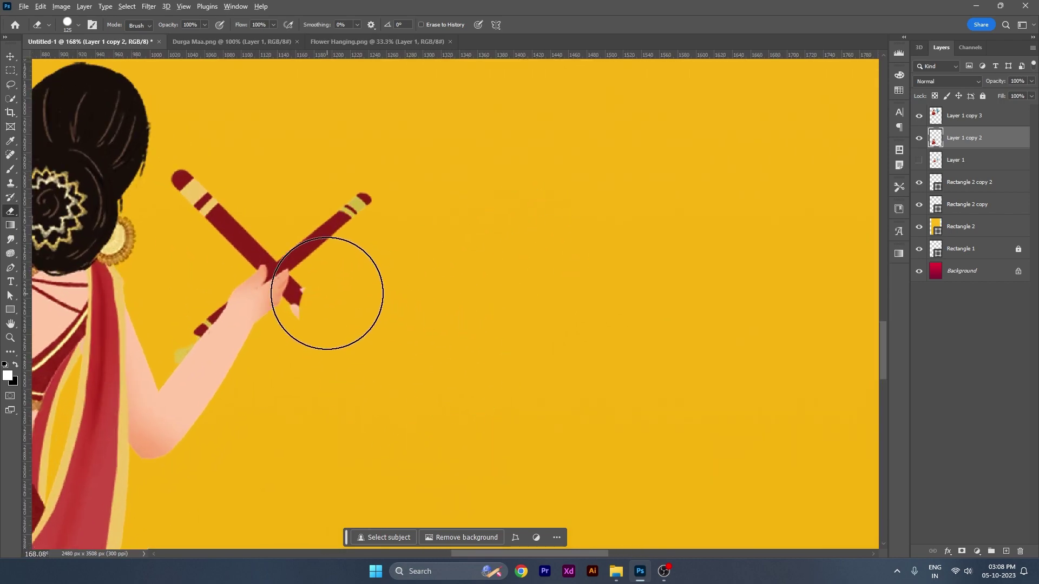
{"action": "scroll", "coordinate": [336, 284], "scroll_direction": "up", "scroll_amount": 2}
- Erase the stray stick's pale bottom tip and its leftover arm near the crossing
{"action": "key", "text": "bracketleft"}
{"action": "key", "text": "bracketleft"}
{"action": "key", "text": "bracketleft"}
{"action": "key", "text": "bracketleft"}
{"action": "key", "text": "bracketleft"}
{"action": "key", "text": "bracketleft"}
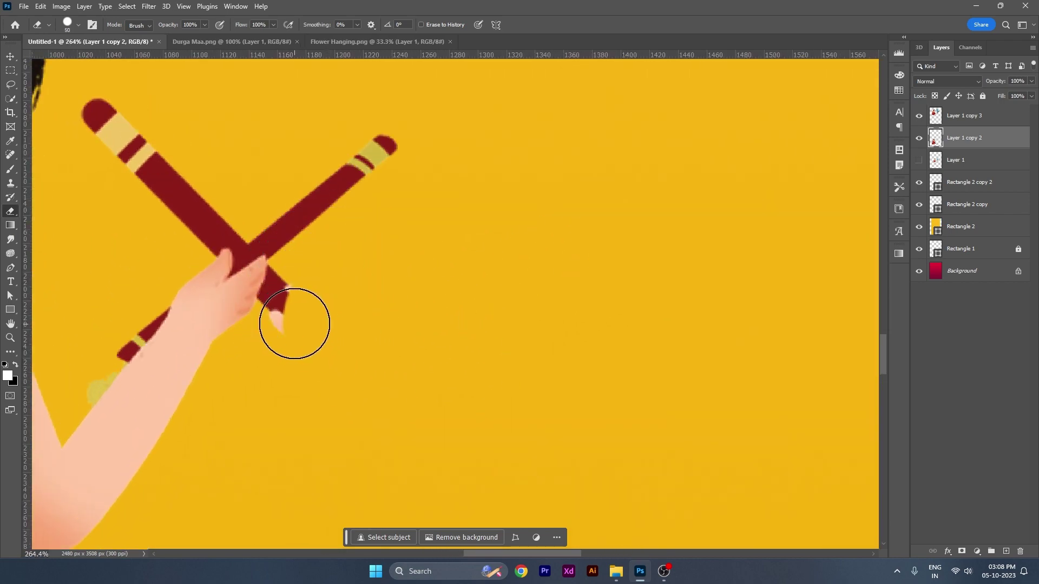
{"action": "key", "text": "bracketleft"}
{"action": "key", "text": "bracketleft"}
{"action": "key", "text": "bracketleft"}
{"action": "left_click", "coordinate": [282, 325]}
{"action": "mouse_move", "coordinate": [283, 325]}
{"action": "left_mouse_down"}
{"action": "mouse_move", "coordinate": [272, 307]}
{"action": "mouse_move", "coordinate": [281, 274]}
{"action": "mouse_move", "coordinate": [357, 406]}
{"action": "left_mouse_up"}
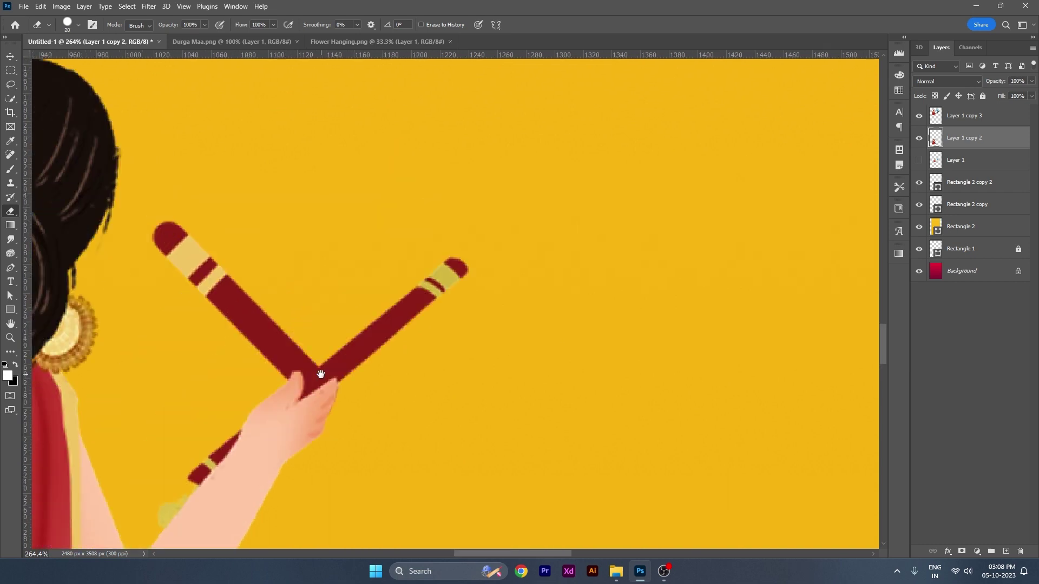
{"action": "mouse_move", "coordinate": [274, 371]}
{"action": "left_mouse_down"}
{"action": "mouse_move", "coordinate": [281, 379]}
{"action": "mouse_move", "coordinate": [308, 355]}
{"action": "mouse_move", "coordinate": [293, 332]}
{"action": "mouse_move", "coordinate": [167, 252]}
{"action": "mouse_move", "coordinate": [251, 304]}
{"action": "left_mouse_up"}
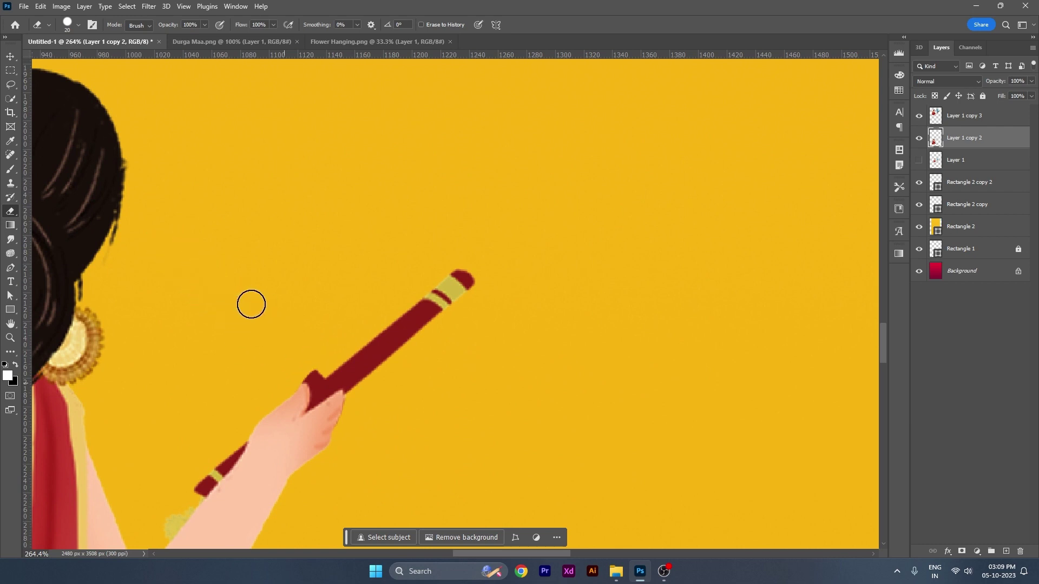
- Zoom in and erase the small stub between the hand and the stick
{"action": "scroll", "coordinate": [311, 366], "scroll_direction": "up", "scroll_amount": 2}
{"action": "scroll", "coordinate": [308, 378], "scroll_direction": "up", "scroll_amount": 2}
{"action": "scroll", "coordinate": [348, 362], "scroll_direction": "up", "scroll_amount": 2}
{"action": "left_click_drag", "start_coordinate": [348, 361], "coordinate": [375, 304]}
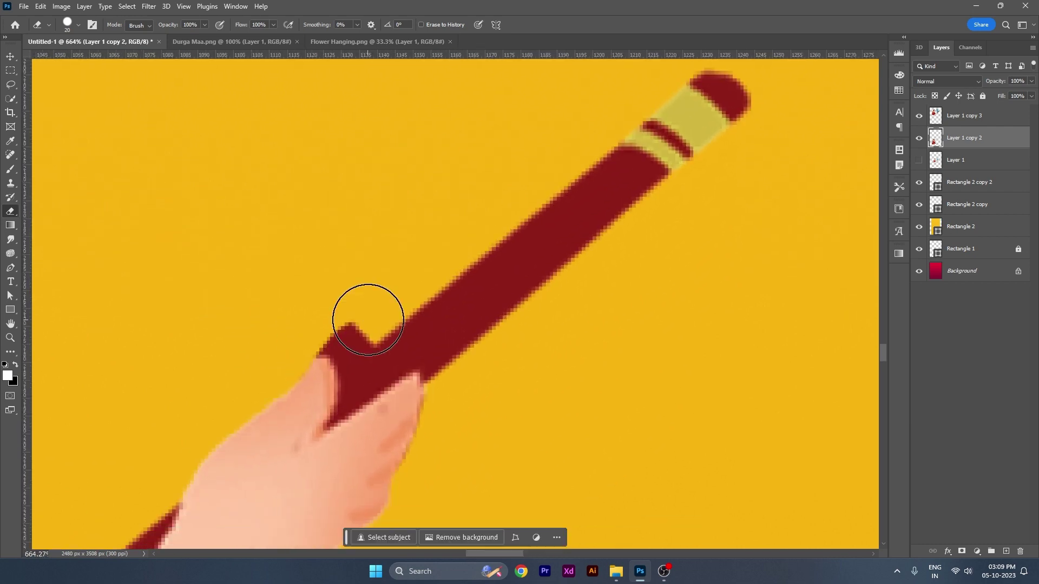
{"action": "key", "text": "bracketleft"}
{"action": "key", "text": "bracketleft"}
{"action": "key", "text": "bracketleft"}
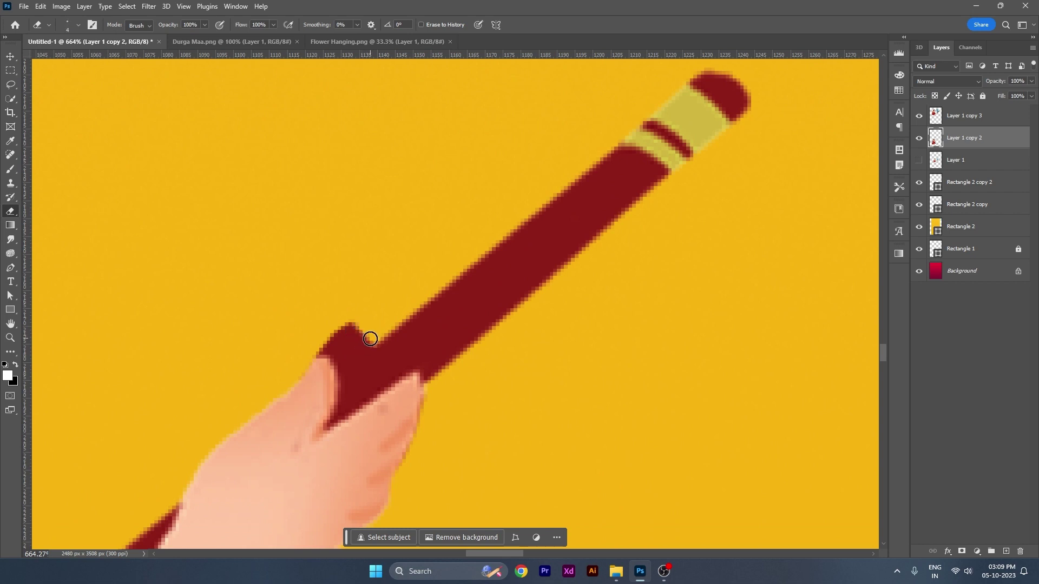
{"action": "mouse_move", "coordinate": [343, 367]}
{"action": "left_mouse_down"}
{"action": "mouse_move", "coordinate": [313, 352]}
{"action": "mouse_move", "coordinate": [365, 329]}
{"action": "mouse_move", "coordinate": [332, 337]}
{"action": "left_mouse_up"}
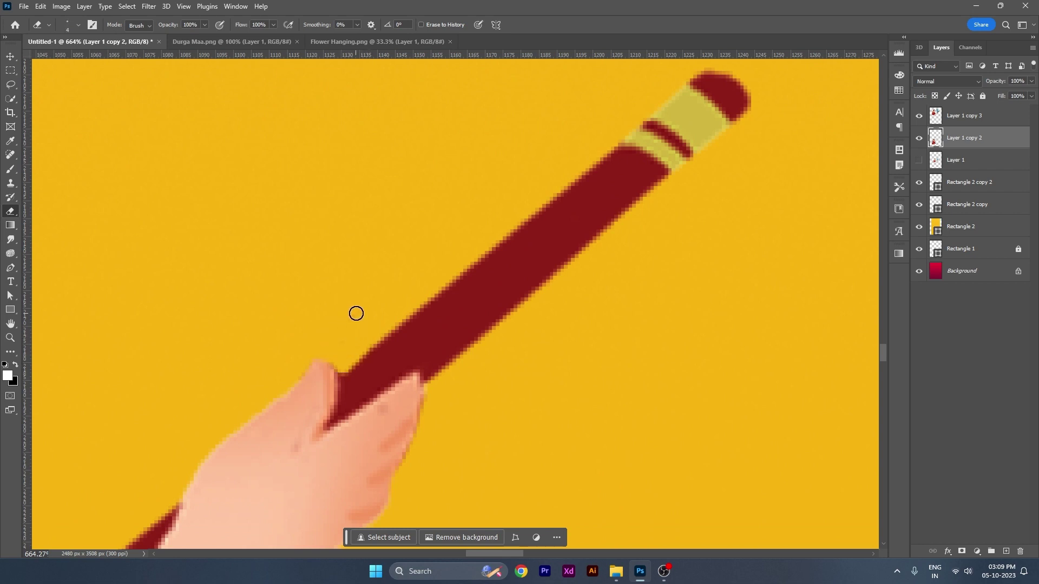
- Move the upper dancer figure down the poster
{"action": "scroll", "coordinate": [356, 313], "scroll_direction": "down", "scroll_amount": 2}
{"action": "scroll", "coordinate": [360, 310], "scroll_direction": "down", "scroll_amount": 5}
{"action": "scroll", "coordinate": [360, 310], "scroll_direction": "down", "scroll_amount": 2}
{"action": "scroll", "coordinate": [368, 308], "scroll_direction": "down", "scroll_amount": 2}
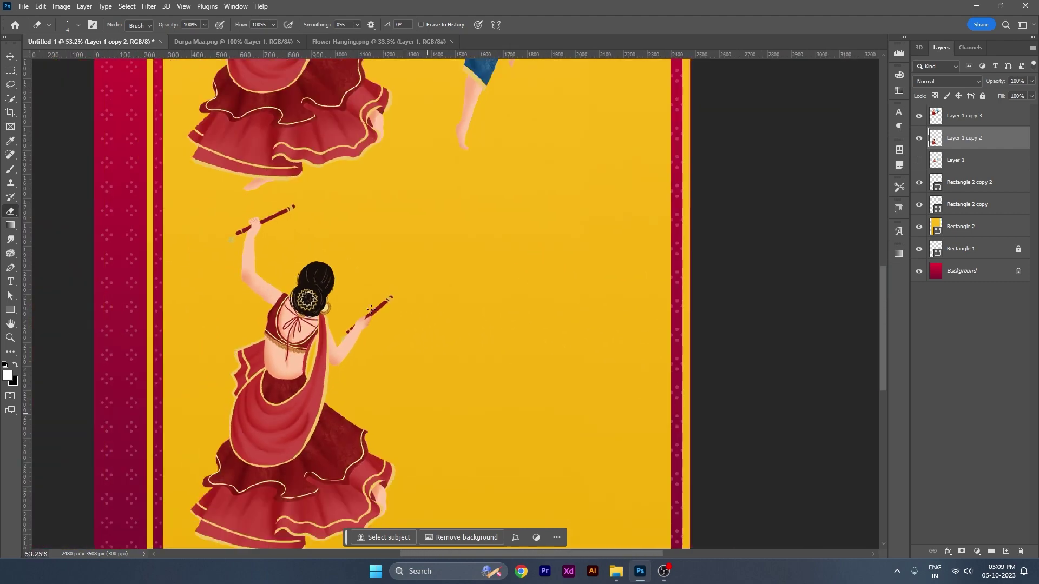
{"action": "scroll", "coordinate": [371, 310], "scroll_direction": "down", "scroll_amount": 2}
{"action": "key", "text": "v"}
{"action": "left_click_drag", "start_coordinate": [379, 109], "coordinate": [389, 268]}
{"action": "scroll", "coordinate": [308, 277], "scroll_direction": "up", "scroll_amount": 2}
- With a 300 px eraser, remove the overlapping skirt, stray forearm and crossing stick segment
{"action": "key", "text": "e"}
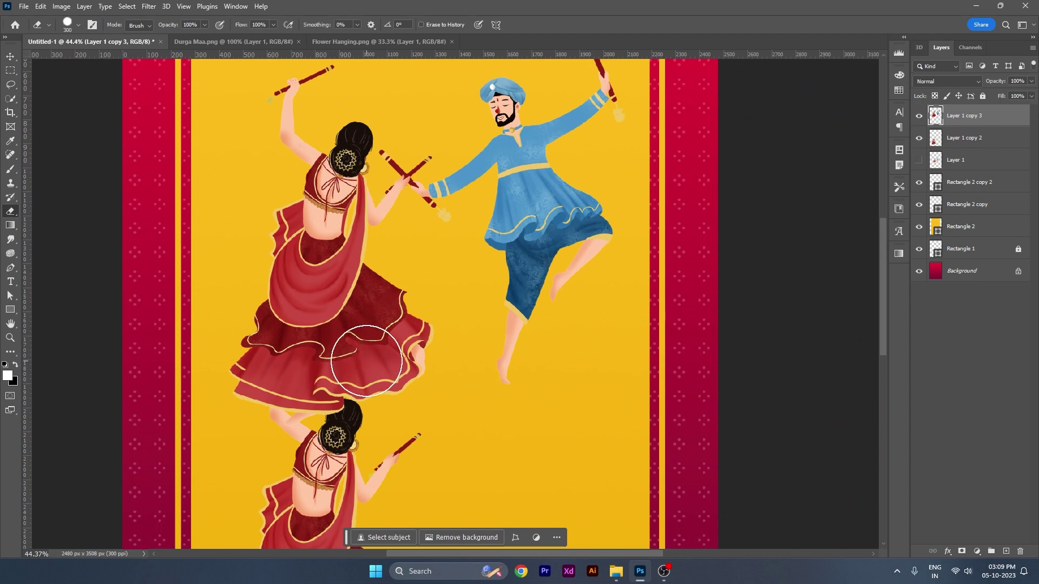
{"action": "key", "text": "bracketright"}
{"action": "key", "text": "bracketright"}
{"action": "key", "text": "bracketright"}
{"action": "mouse_move", "coordinate": [411, 303]}
{"action": "left_mouse_down"}
{"action": "mouse_move", "coordinate": [290, 388]}
{"action": "mouse_move", "coordinate": [301, 285]}
{"action": "mouse_move", "coordinate": [290, 233]}
{"action": "mouse_move", "coordinate": [318, 220]}
{"action": "mouse_move", "coordinate": [332, 132]}
{"action": "mouse_move", "coordinate": [287, 308]}
{"action": "mouse_move", "coordinate": [262, 257]}
{"action": "mouse_move", "coordinate": [332, 362]}
{"action": "left_mouse_up"}
{"action": "scroll", "coordinate": [332, 362], "scroll_direction": "up", "scroll_amount": 3}
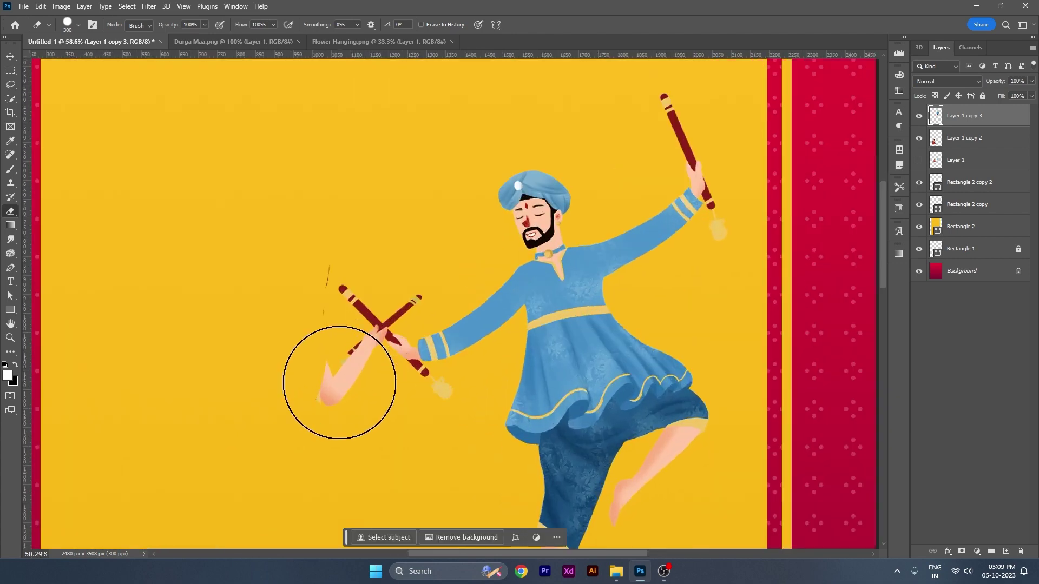
{"action": "scroll", "coordinate": [331, 363], "scroll_direction": "up", "scroll_amount": 2}
{"action": "mouse_move", "coordinate": [262, 260]}
{"action": "left_mouse_down"}
{"action": "mouse_move", "coordinate": [294, 343]}
{"action": "mouse_move", "coordinate": [317, 359]}
{"action": "mouse_move", "coordinate": [267, 394]}
{"action": "left_mouse_up"}
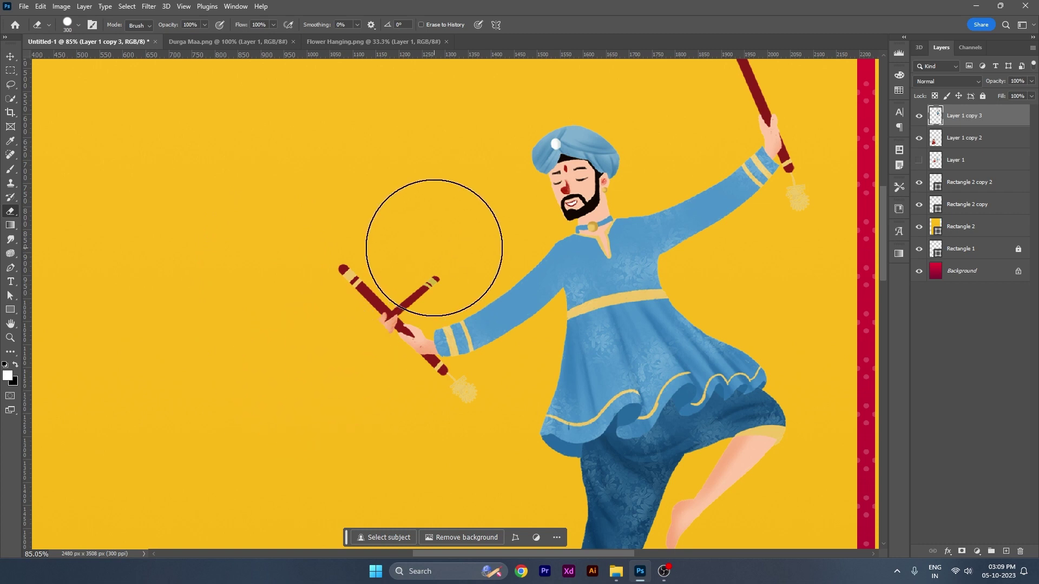
{"action": "left_click_drag", "start_coordinate": [433, 265], "coordinate": [416, 292]}
- With a 10 px eraser, remove the stray pink finger and the stick's crosspiece
{"action": "left_click", "coordinate": [79, 24]}
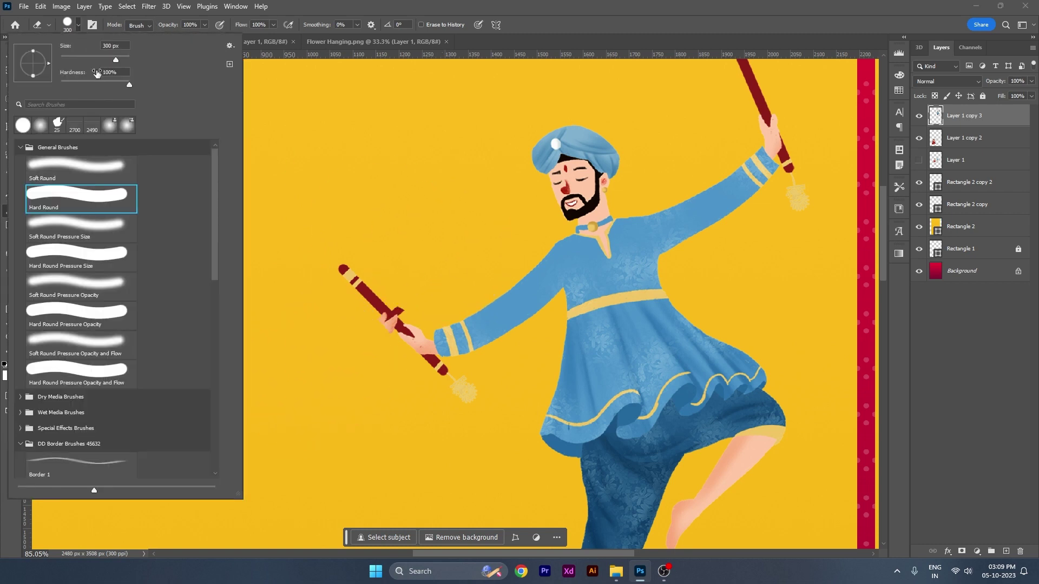
{"action": "left_click", "coordinate": [381, 357]}
{"action": "scroll", "coordinate": [378, 343], "scroll_direction": "up", "scroll_amount": 4}
{"action": "scroll", "coordinate": [383, 327], "scroll_direction": "up", "scroll_amount": 2}
{"action": "scroll", "coordinate": [383, 327], "scroll_direction": "up", "scroll_amount": 1}
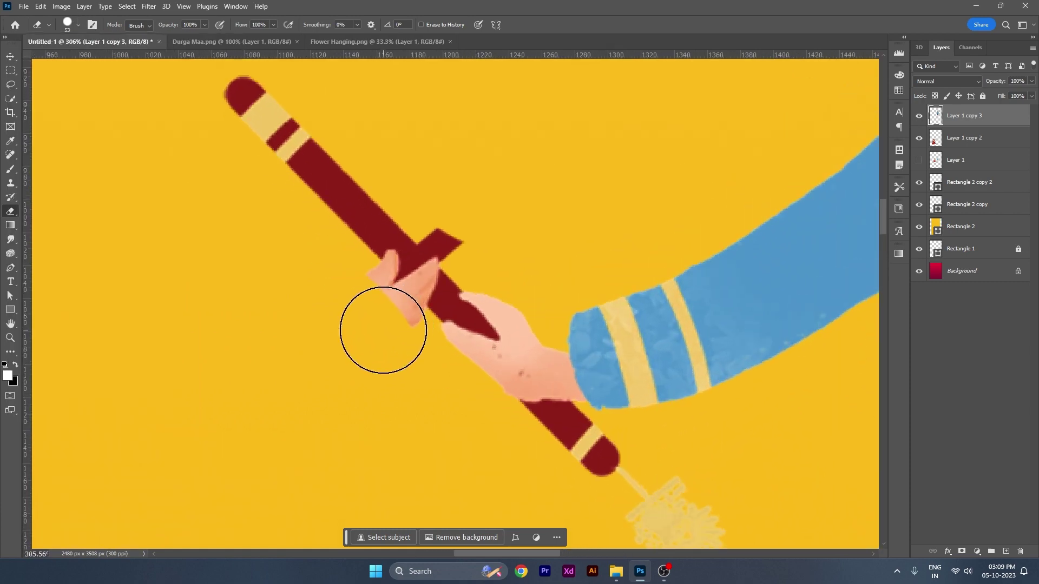
{"action": "key", "text": "bracketleft"}
{"action": "key", "text": "bracketleft"}
{"action": "key", "text": "bracketleft"}
{"action": "key", "text": "bracketleft"}
{"action": "key", "text": "bracketleft"}
{"action": "key", "text": "bracketleft"}
{"action": "key", "text": "bracketleft"}
{"action": "key", "text": "bracketleft"}
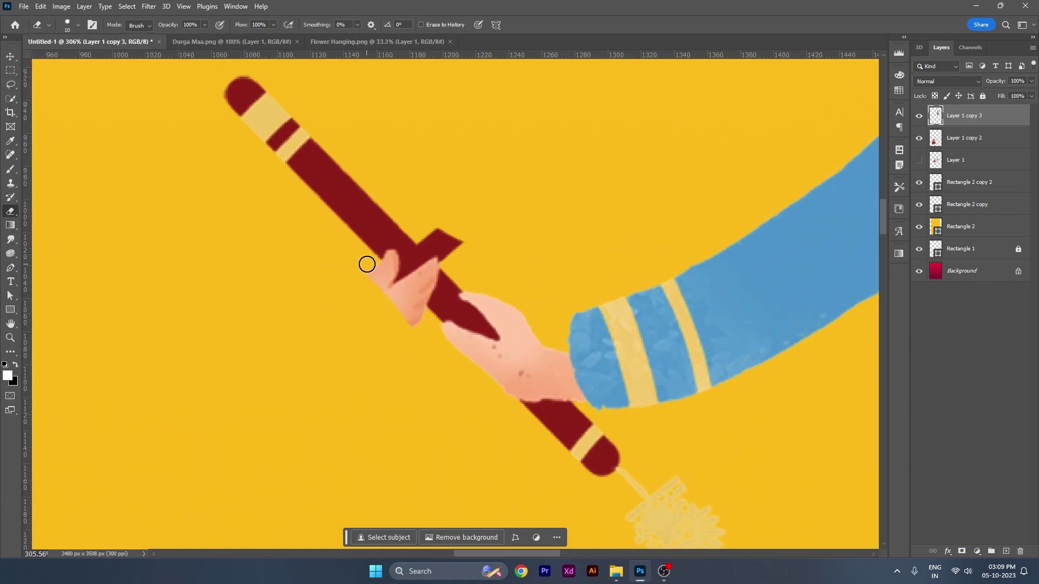
{"action": "left_click_drag", "start_coordinate": [426, 317], "coordinate": [394, 278]}
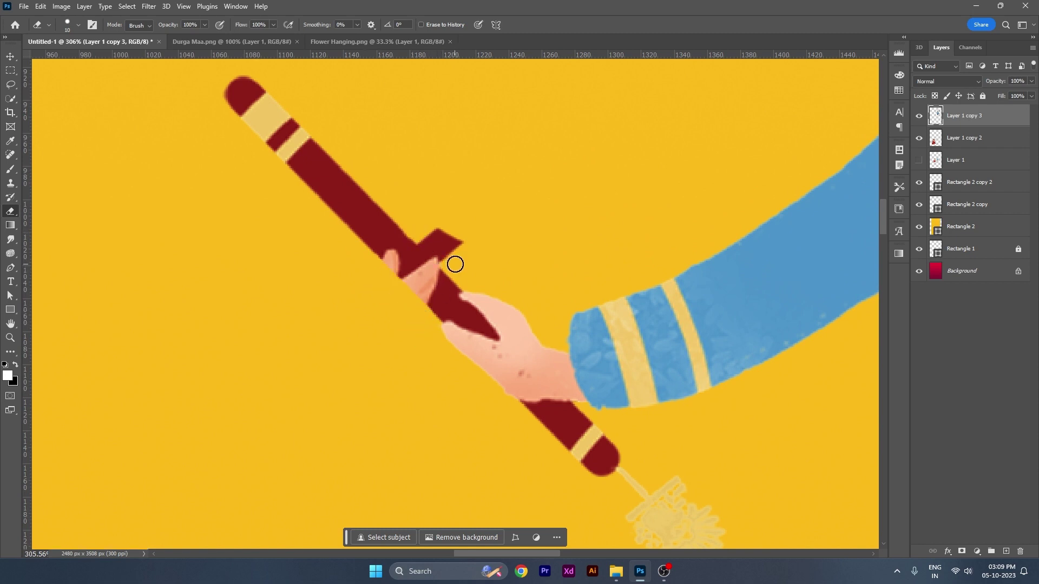
{"action": "mouse_move", "coordinate": [450, 268]}
{"action": "left_mouse_down"}
{"action": "mouse_move", "coordinate": [482, 275]}
{"action": "mouse_move", "coordinate": [441, 232]}
{"action": "left_mouse_up"}
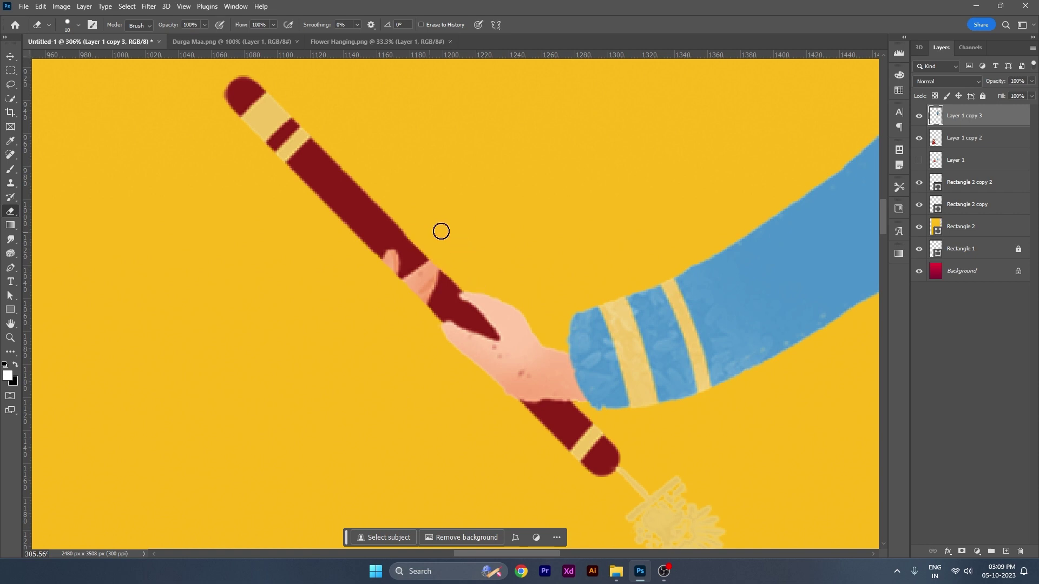
- Select Layer 1 copy 3's pixels and paint the stick's pink patches dark red
{"action": "right_click", "coordinate": [937, 120]}
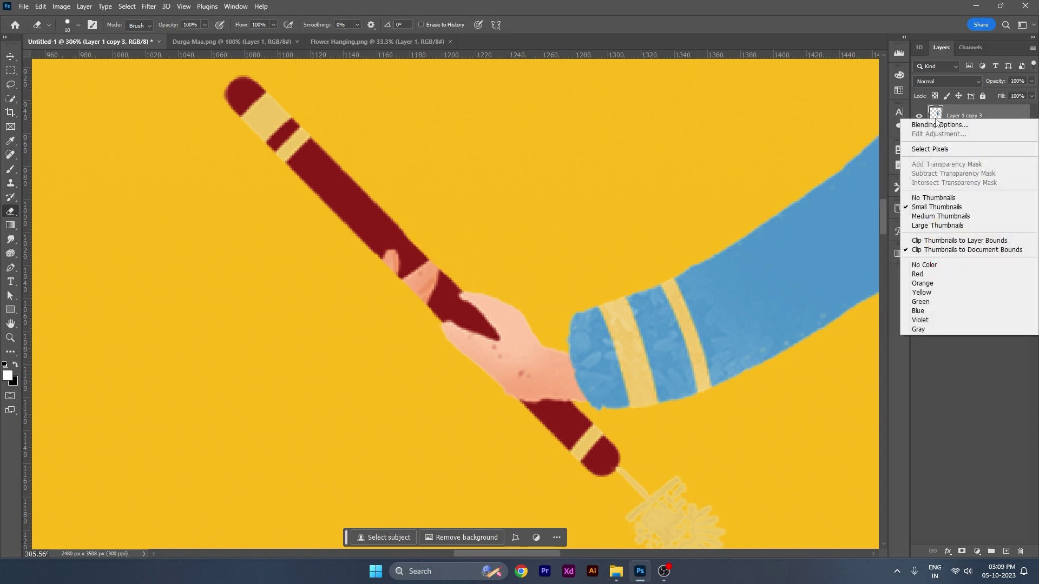
{"action": "left_click", "coordinate": [942, 149]}
{"action": "key", "text": "b"}
{"action": "scroll", "coordinate": [422, 279], "scroll_direction": "up", "scroll_amount": 3}
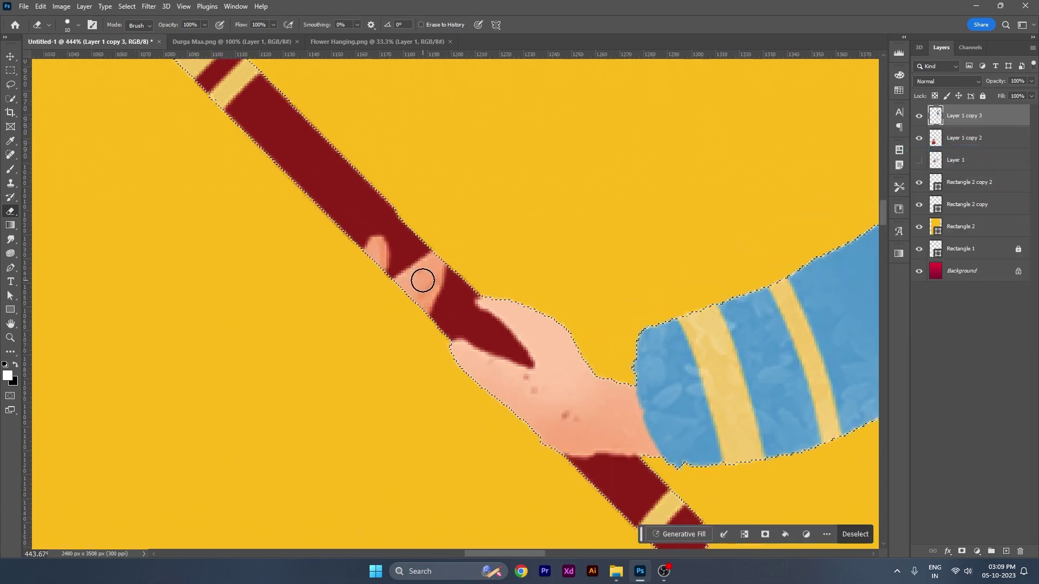
{"action": "left_click", "coordinate": [408, 244], "text": "alt"}
{"action": "mouse_move", "coordinate": [364, 216]}
{"action": "left_mouse_down"}
{"action": "mouse_move", "coordinate": [394, 274]}
{"action": "mouse_move", "coordinate": [429, 309]}
{"action": "mouse_move", "coordinate": [453, 267]}
{"action": "left_mouse_up"}
{"action": "key", "text": "ctrl+d"}
{"action": "key", "text": "v"}
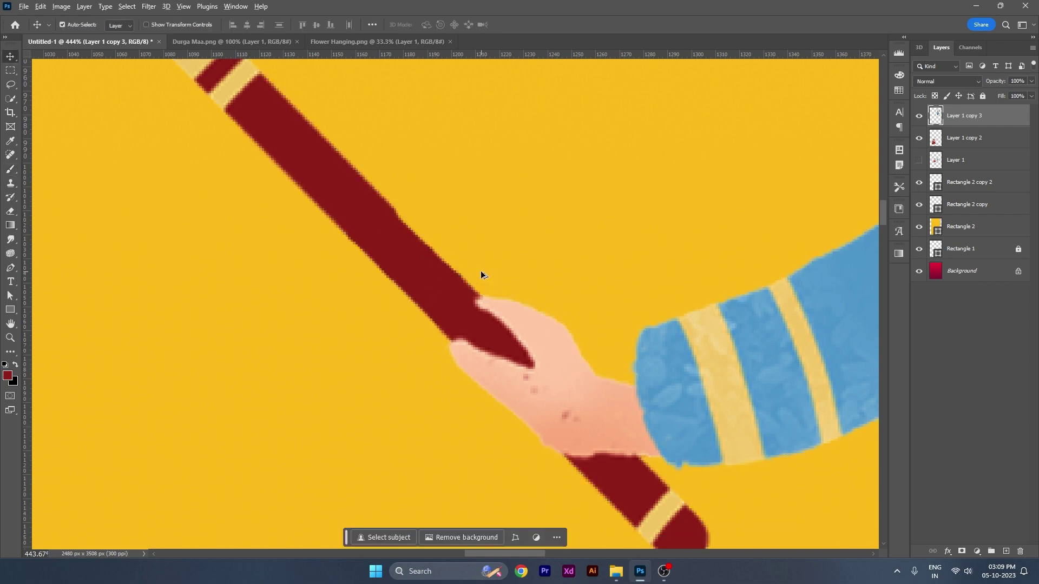
{"action": "scroll", "coordinate": [480, 275], "scroll_direction": "down", "scroll_amount": 2}
{"action": "scroll", "coordinate": [481, 276], "scroll_direction": "down", "scroll_amount": 2}
{"action": "scroll", "coordinate": [485, 276], "scroll_direction": "down", "scroll_amount": 2}
- Move the male dancer into the poster's bottom-right corner
{"action": "scroll", "coordinate": [486, 276], "scroll_direction": "down", "scroll_amount": 2}
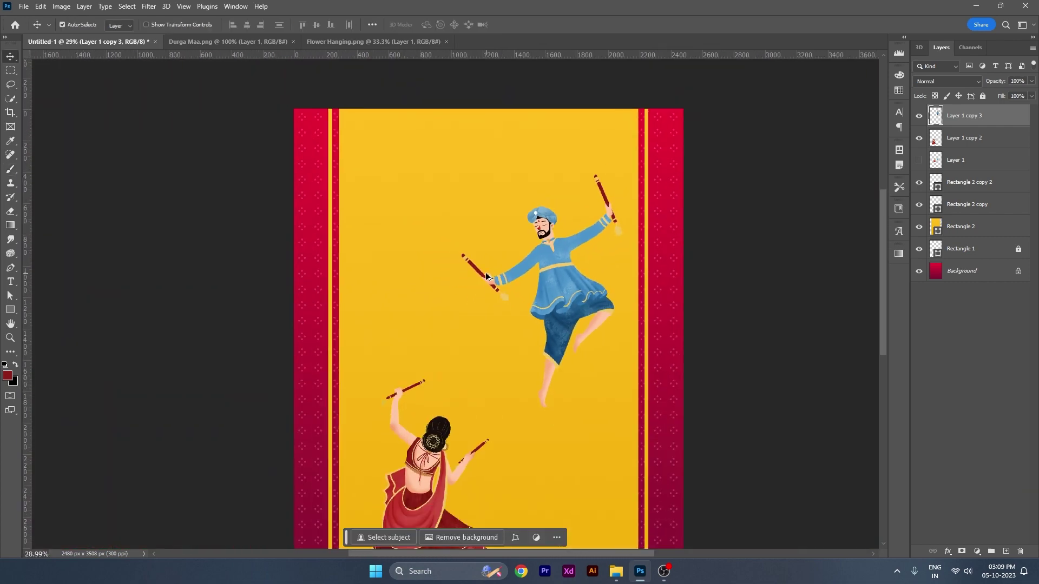
{"action": "scroll", "coordinate": [486, 276], "scroll_direction": "down", "scroll_amount": 1}
{"action": "left_click_drag", "start_coordinate": [531, 287], "coordinate": [522, 471]}
{"action": "left_click_drag", "start_coordinate": [403, 417], "coordinate": [354, 441]}
- Place the female dancer at the bottom-left and scale her to about 113%
{"action": "mouse_move", "coordinate": [519, 399]}
{"action": "left_mouse_down"}
{"action": "mouse_move", "coordinate": [552, 475]}
{"action": "mouse_move", "coordinate": [589, 475]}
{"action": "left_mouse_up"}
{"action": "left_click_drag", "start_coordinate": [356, 474], "coordinate": [344, 497]}
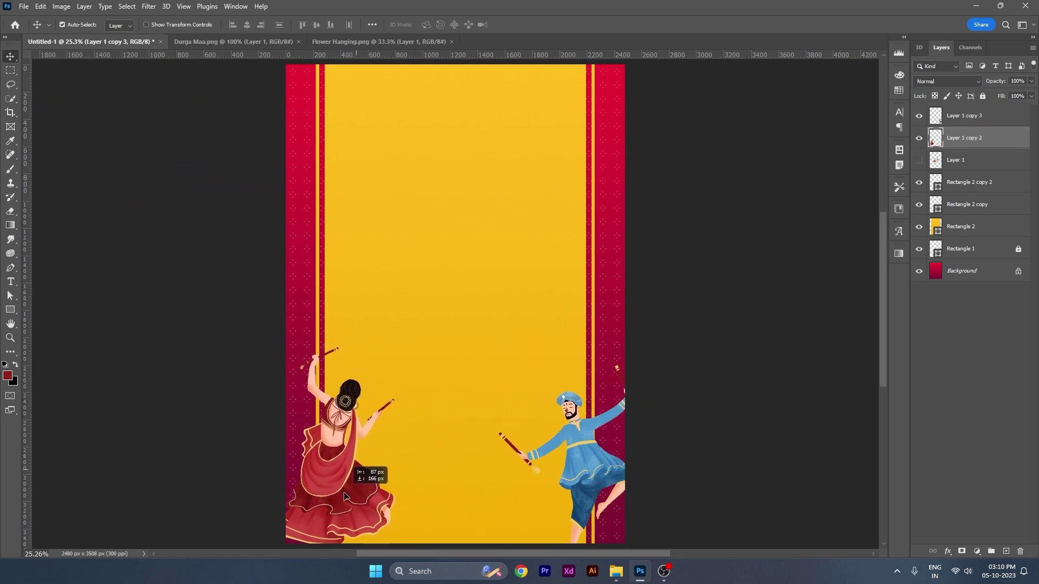
{"action": "key", "text": "ctrl+t"}
{"action": "left_click_drag", "start_coordinate": [337, 349], "coordinate": [338, 314]}
{"action": "key", "text": "Return"}
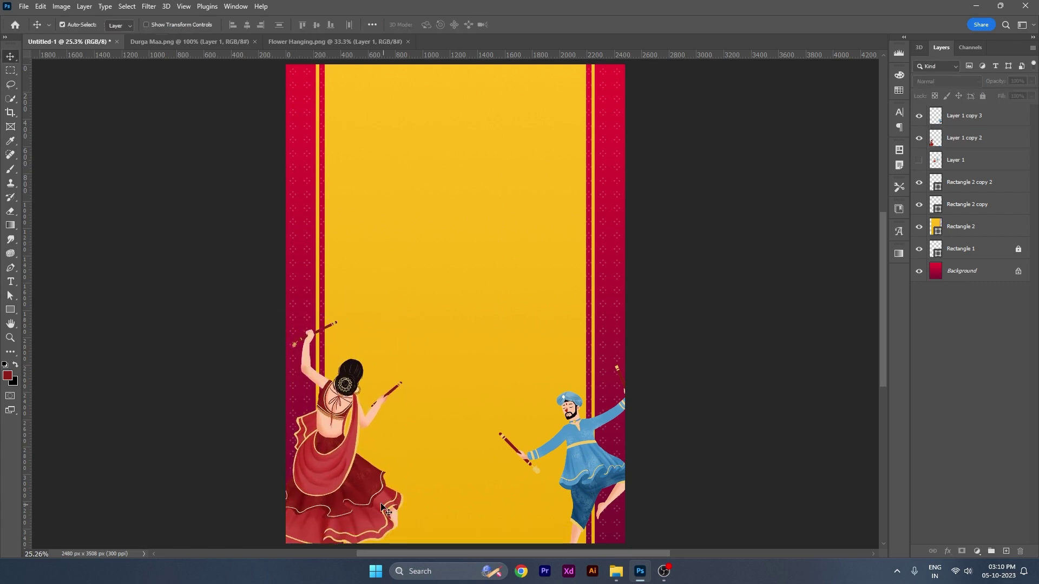
{"action": "left_click_drag", "start_coordinate": [371, 503], "coordinate": [371, 504]}
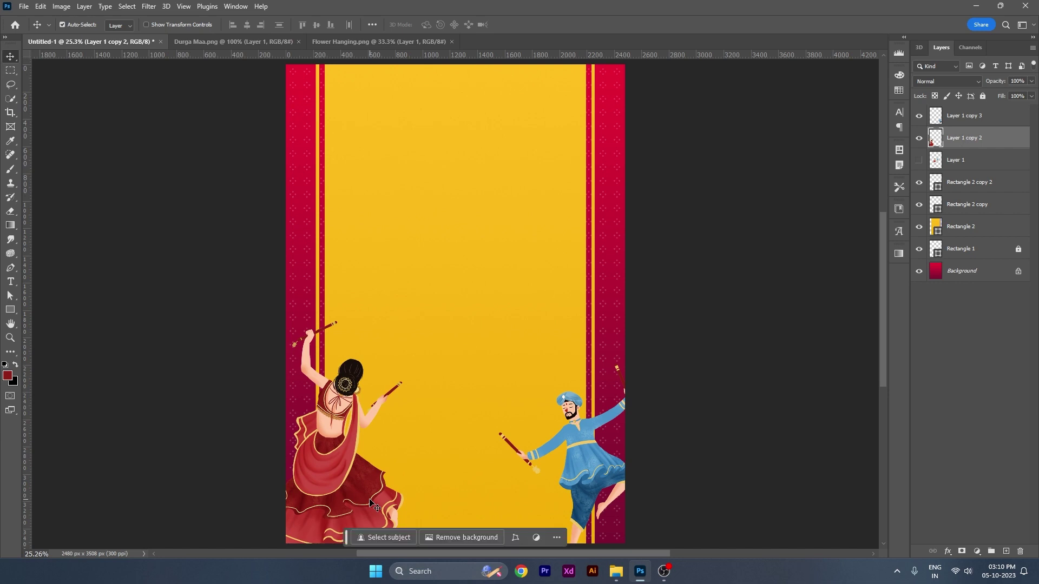
- Move the quick actions bar away from the artwork and pin it there
{"action": "left_click_drag", "start_coordinate": [348, 538], "coordinate": [646, 536]}
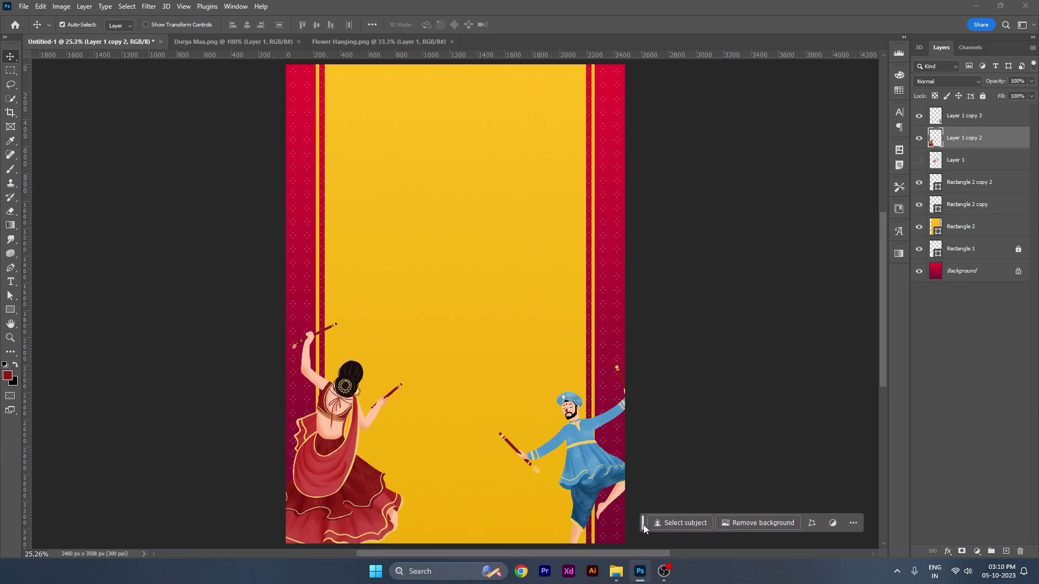
{"action": "left_click", "coordinate": [856, 536]}
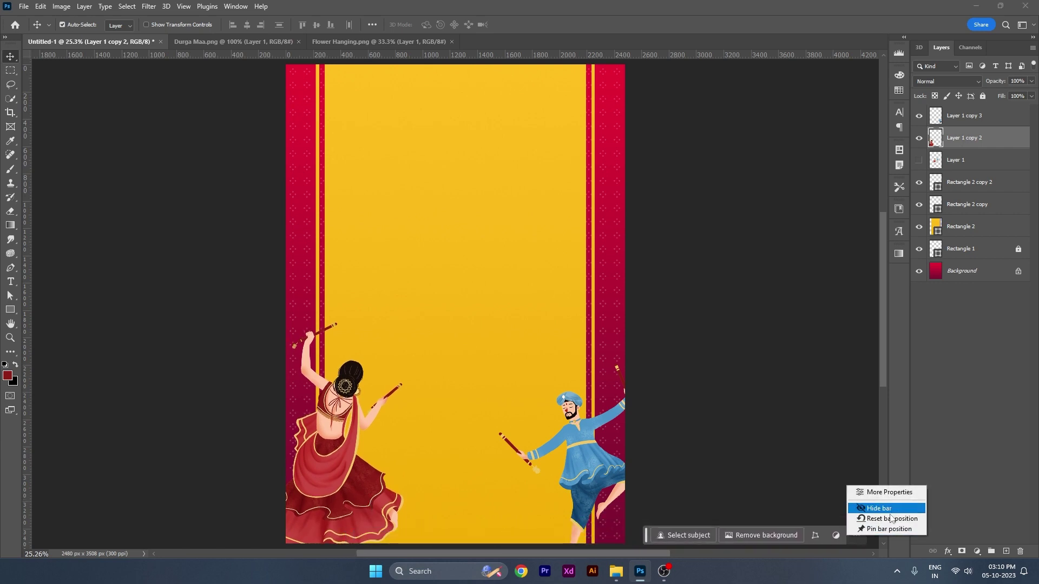
{"action": "left_click", "coordinate": [907, 529]}
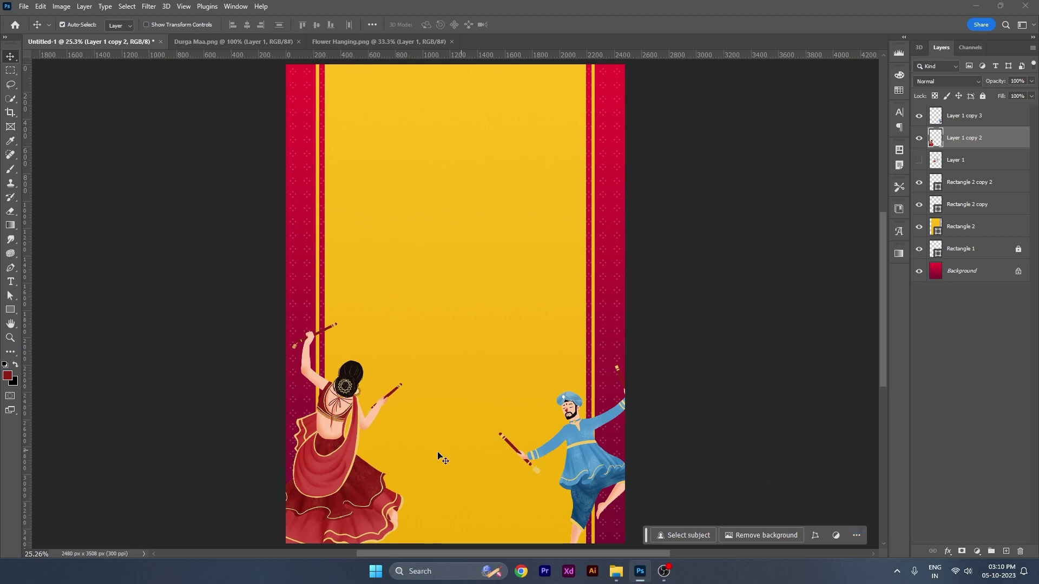
- Give Layer 1 copy 2 a drop shadow: 23% opacity, 30 px distance, 79 px size
{"action": "right_click", "coordinate": [1022, 139]}
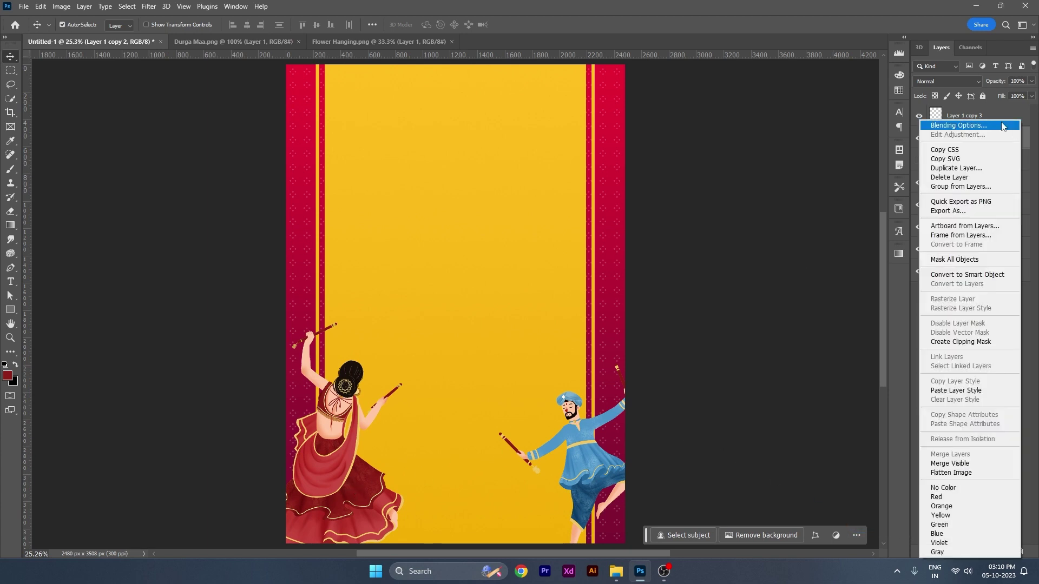
{"action": "left_click", "coordinate": [953, 122]}
{"action": "left_click_drag", "start_coordinate": [689, 136], "coordinate": [418, 161]}
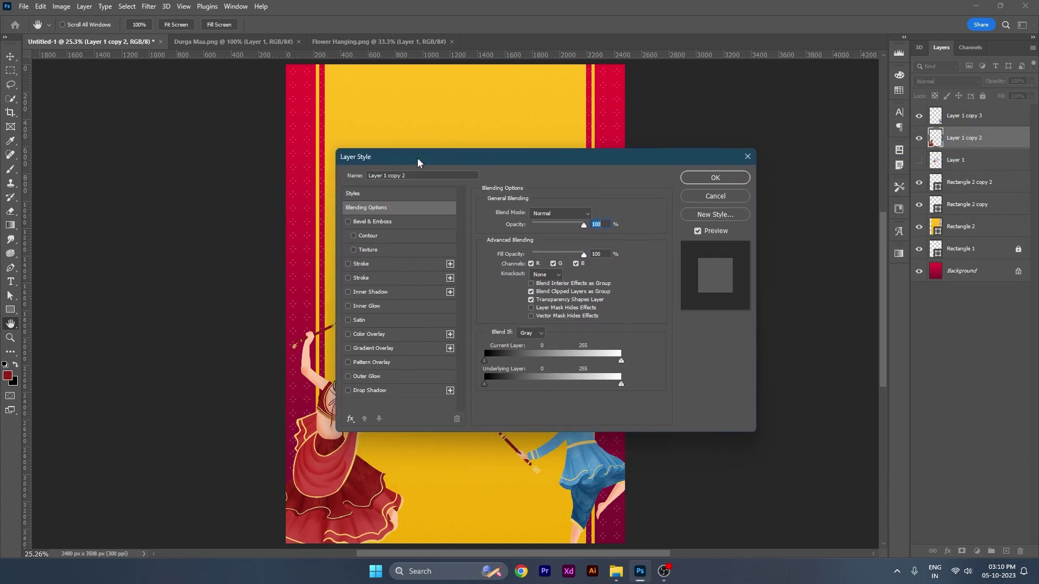
{"action": "left_click", "coordinate": [390, 392]}
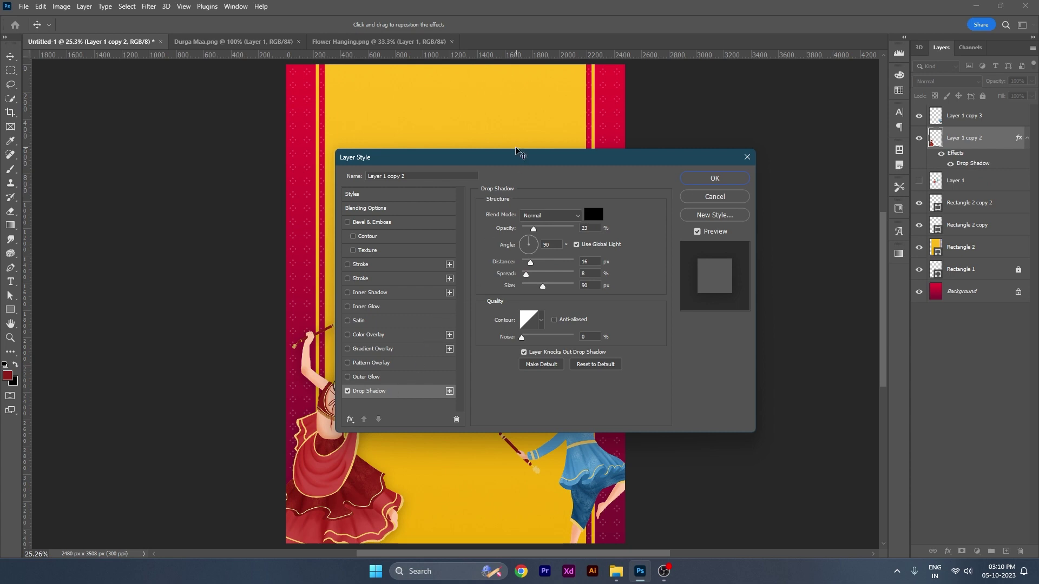
{"action": "mouse_move", "coordinate": [516, 161]}
{"action": "left_mouse_down"}
{"action": "mouse_move", "coordinate": [577, 168]}
{"action": "mouse_move", "coordinate": [520, 158]}
{"action": "left_mouse_up"}
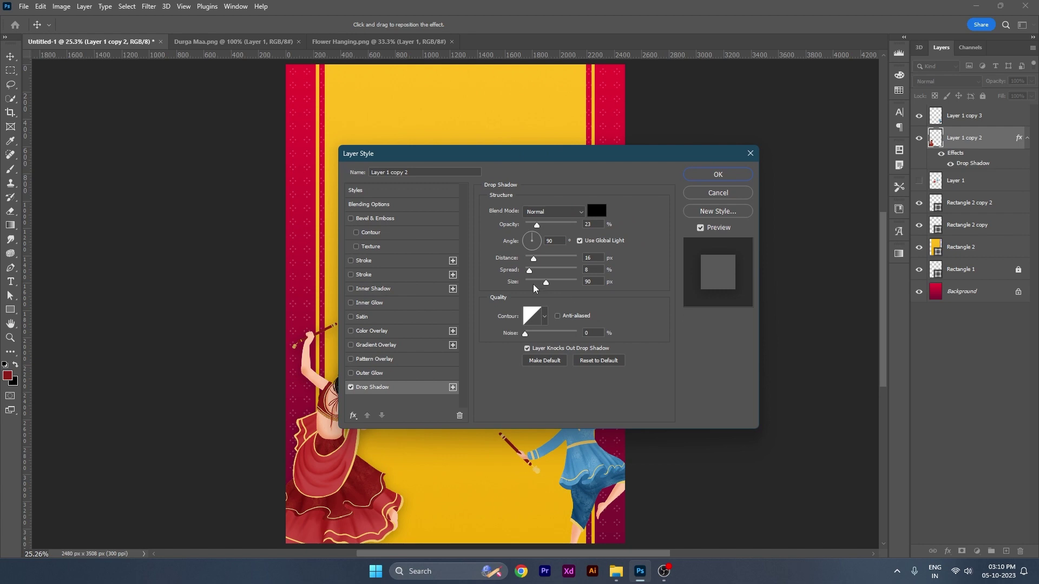
{"action": "left_click_drag", "start_coordinate": [473, 154], "coordinate": [566, 147]}
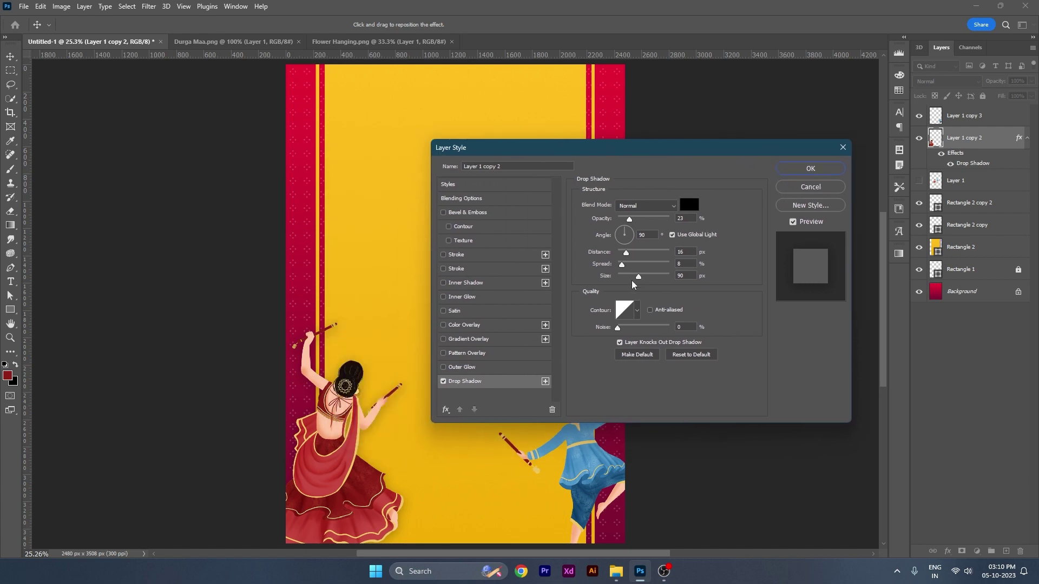
{"action": "left_click_drag", "start_coordinate": [639, 280], "coordinate": [638, 279]}
{"action": "left_click_drag", "start_coordinate": [360, 427], "coordinate": [357, 428]}
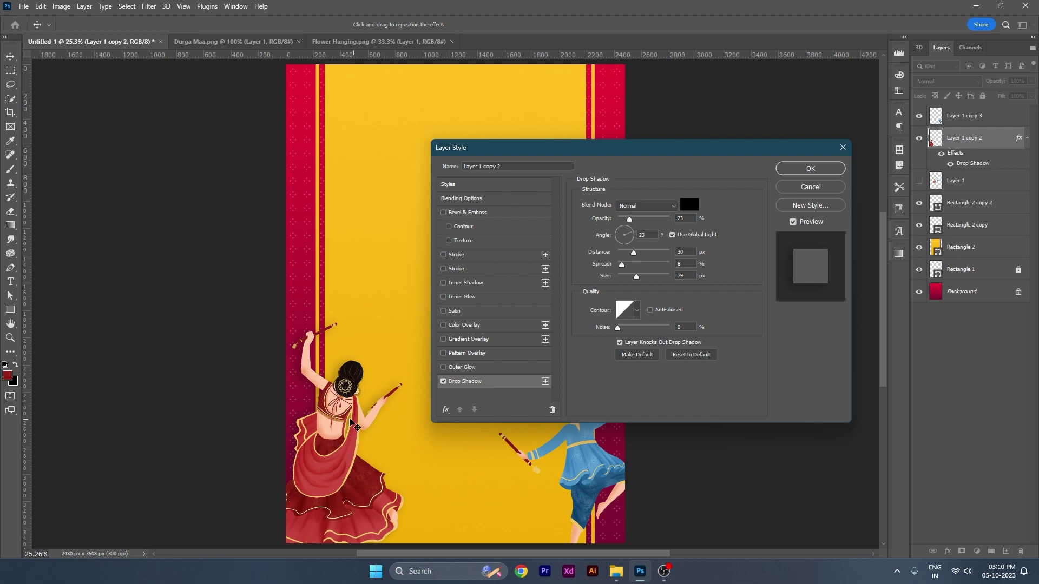
{"action": "left_click", "coordinate": [786, 174]}
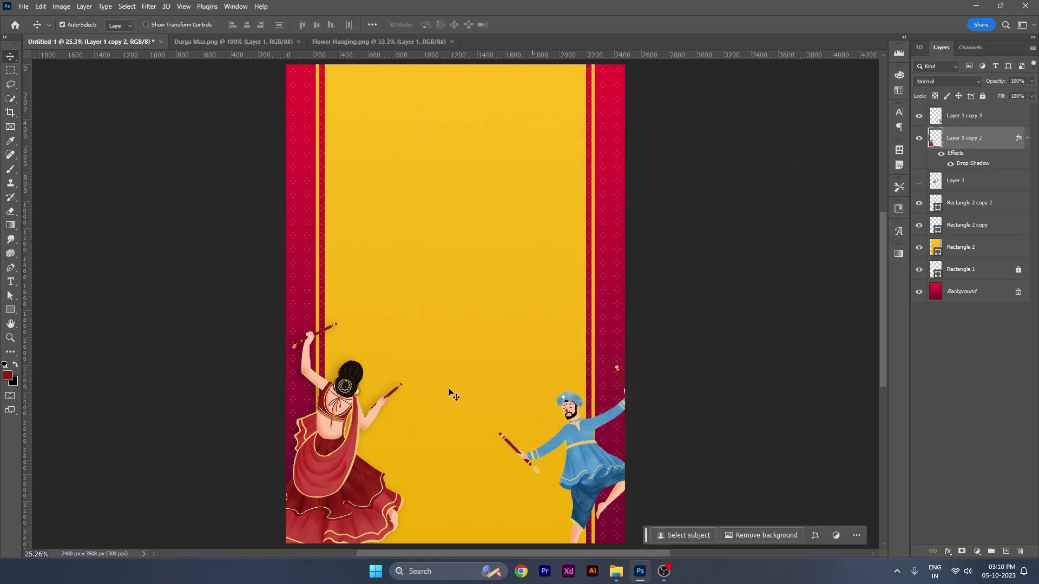
- Copy the woman dancer's layer style and paste it onto Layer 1 copy 3
{"action": "right_click", "coordinate": [983, 136]}
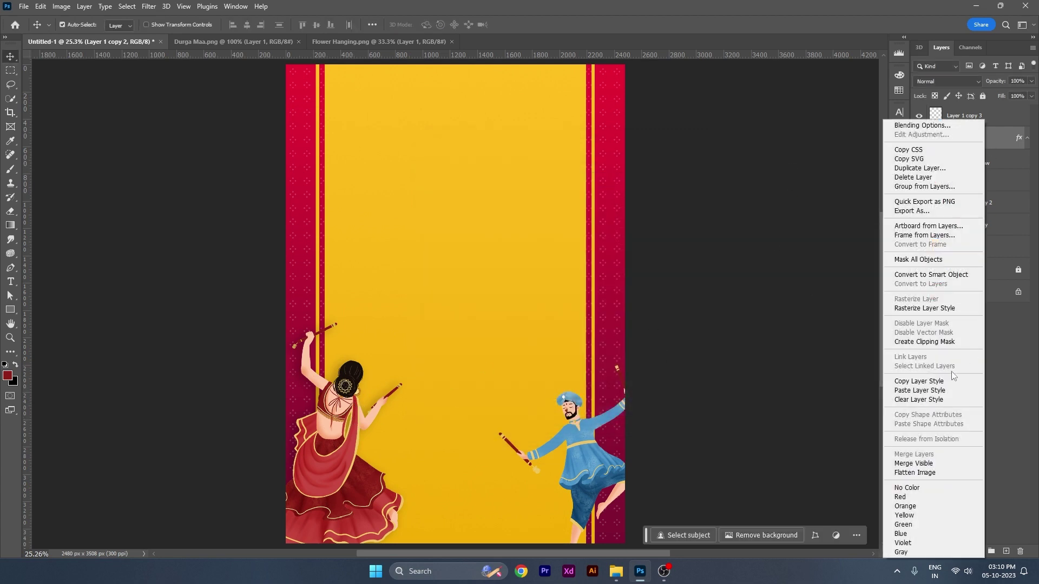
{"action": "left_click", "coordinate": [942, 382]}
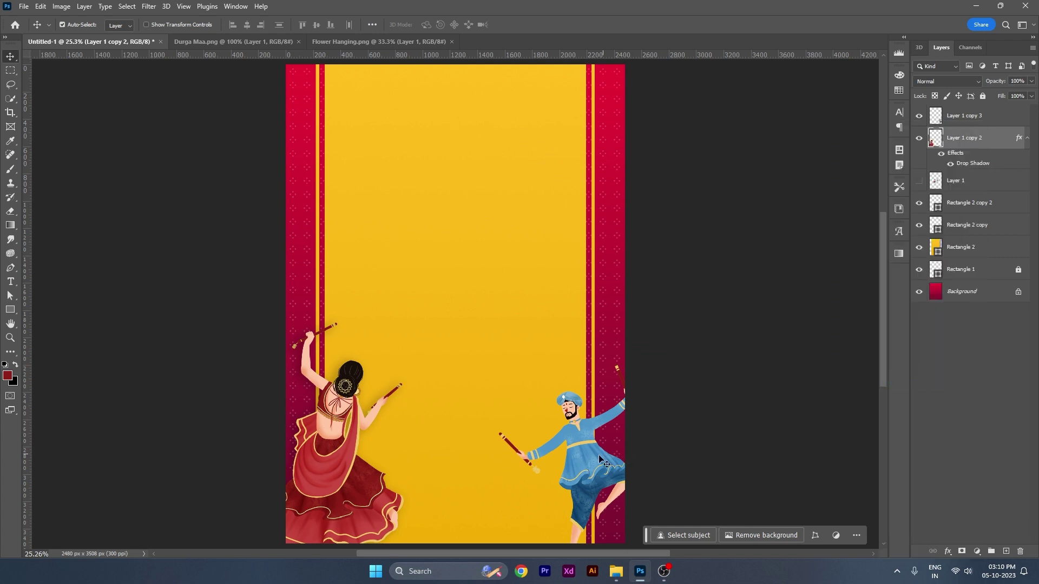
{"action": "left_click", "coordinate": [975, 116]}
{"action": "right_click", "coordinate": [979, 115]}
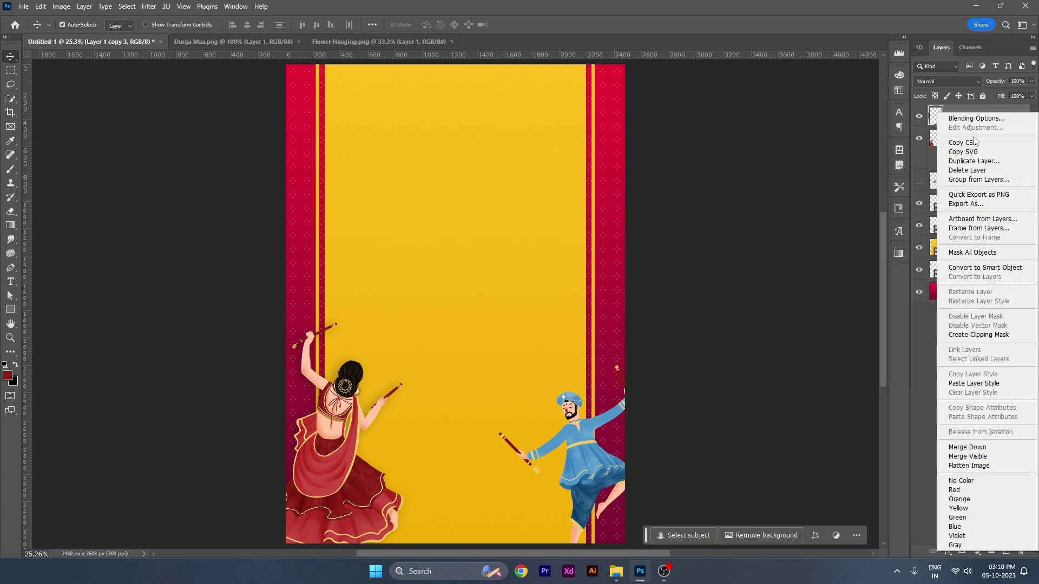
{"action": "left_click", "coordinate": [989, 384]}
- Scale the man dancer up noticeably and shift him slightly right
{"action": "key", "text": "ctrl+t"}
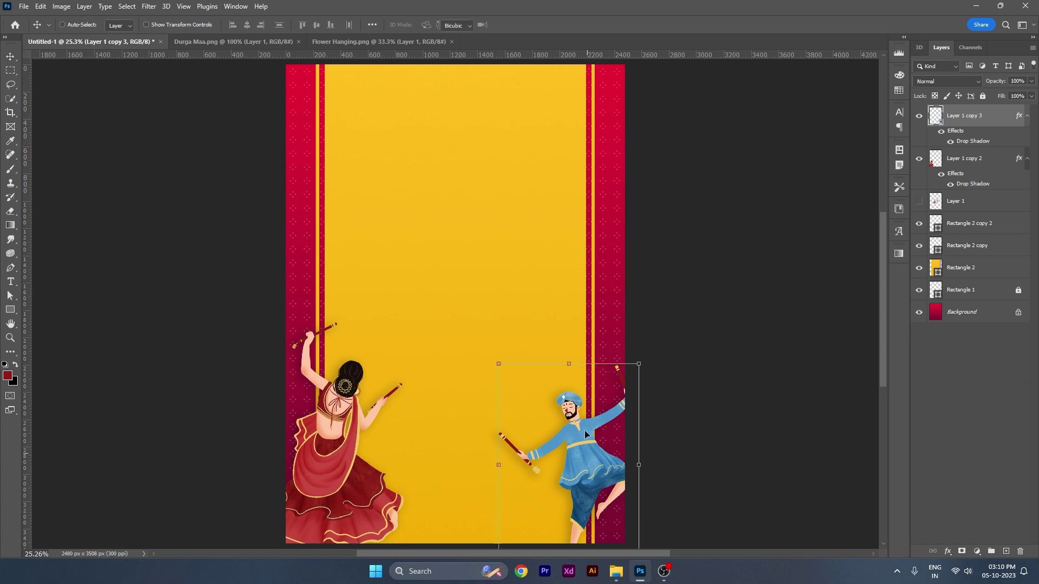
{"action": "left_click_drag", "start_coordinate": [561, 365], "coordinate": [573, 304]}
{"action": "left_click_drag", "start_coordinate": [610, 410], "coordinate": [622, 412]}
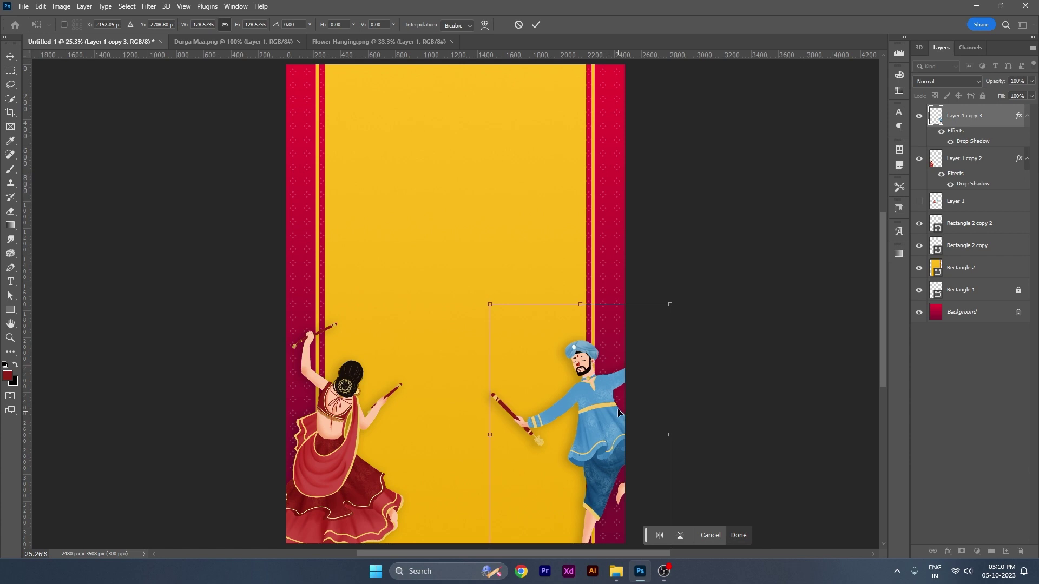
{"action": "left_click_drag", "start_coordinate": [582, 304], "coordinate": [588, 299]}
{"action": "key", "text": "Return"}
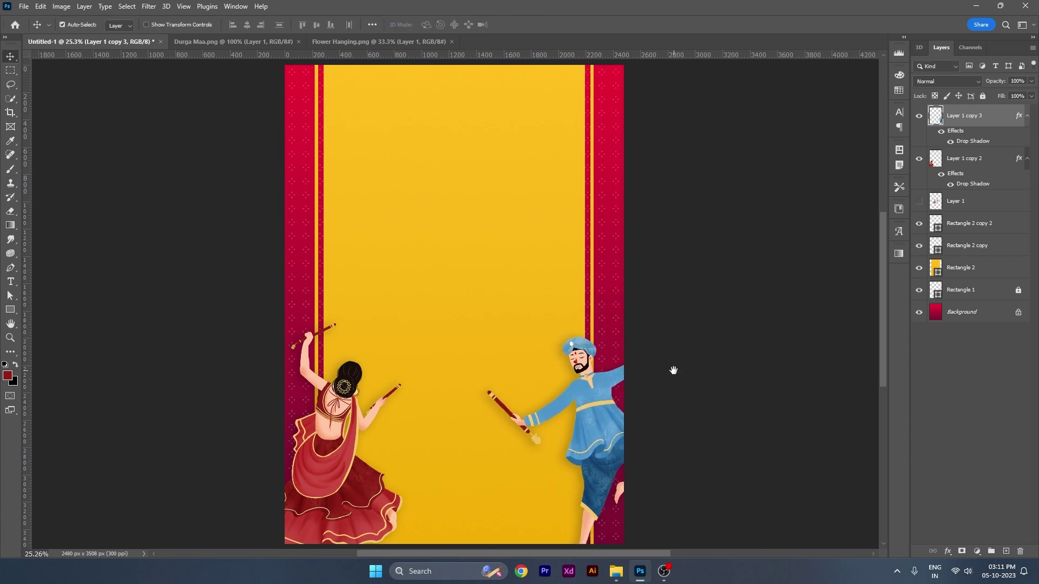
- Enlarge the woman dancer slightly
{"action": "left_click", "coordinate": [333, 412]}
{"action": "key", "text": "ctrl+t"}
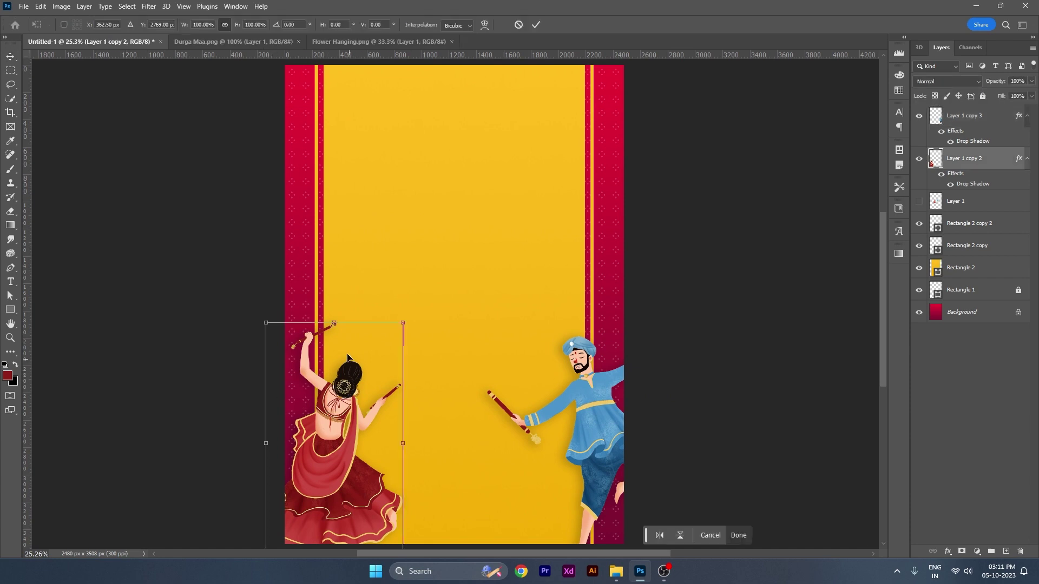
{"action": "left_click_drag", "start_coordinate": [334, 323], "coordinate": [335, 316]}
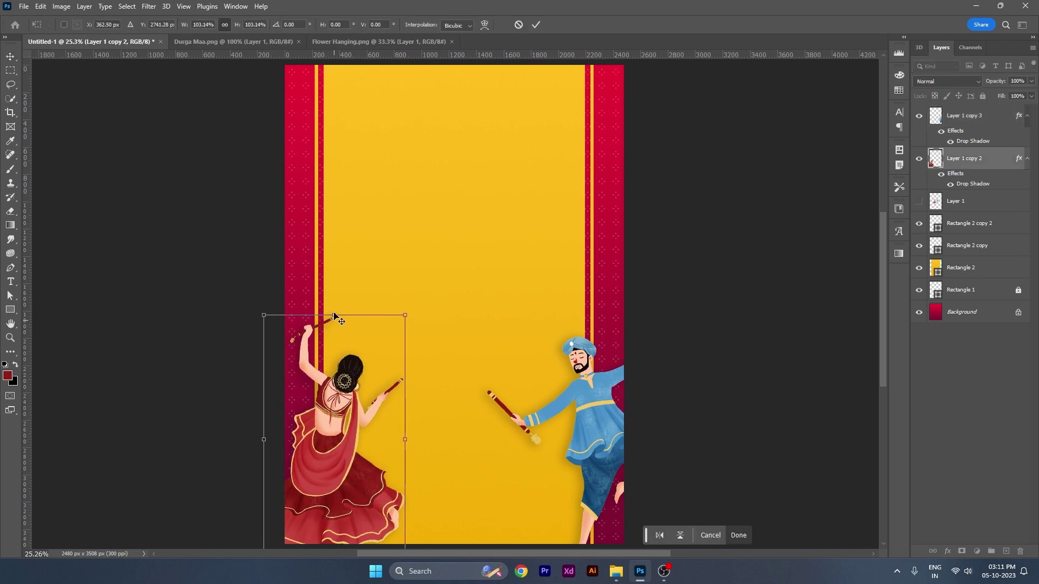
{"action": "key", "text": "Return"}
- Fine-tune the man dancer's size, then deselect him
{"action": "left_click", "coordinate": [574, 414]}
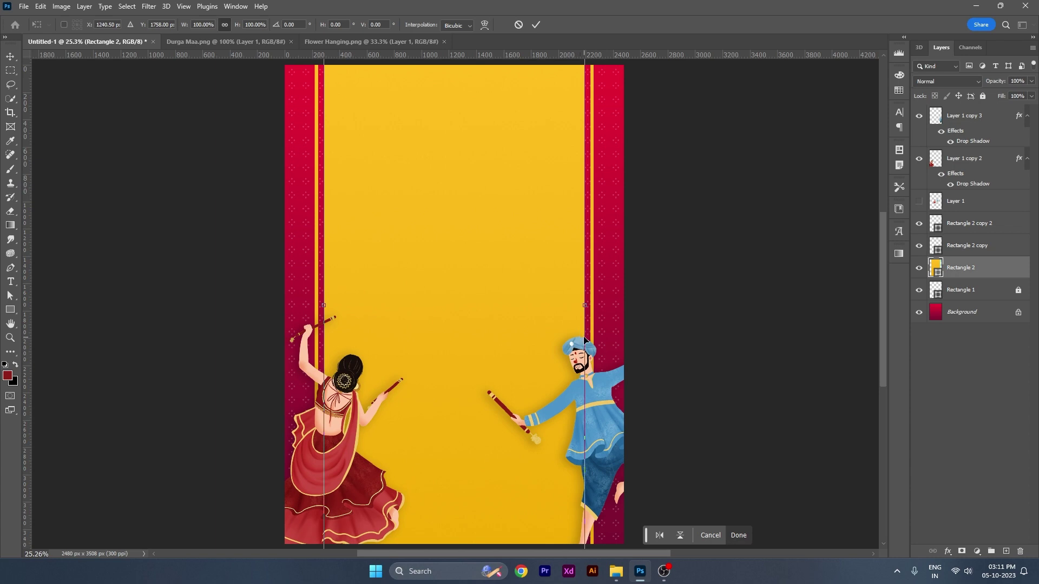
{"action": "left_click", "coordinate": [596, 394]}
{"action": "key", "text": "ctrl+t"}
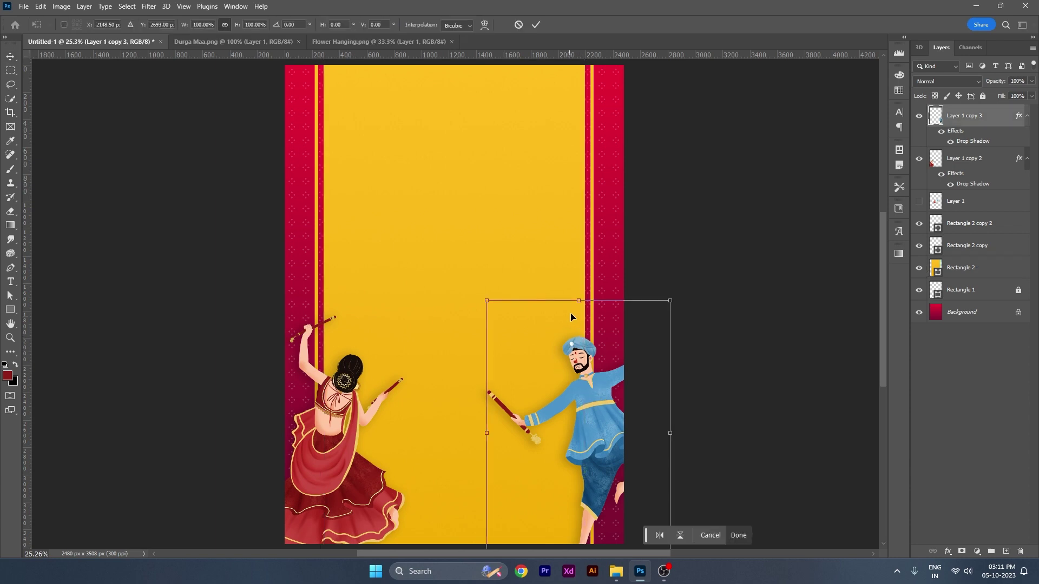
{"action": "left_click_drag", "start_coordinate": [579, 300], "coordinate": [580, 297]}
{"action": "key", "text": "Return"}
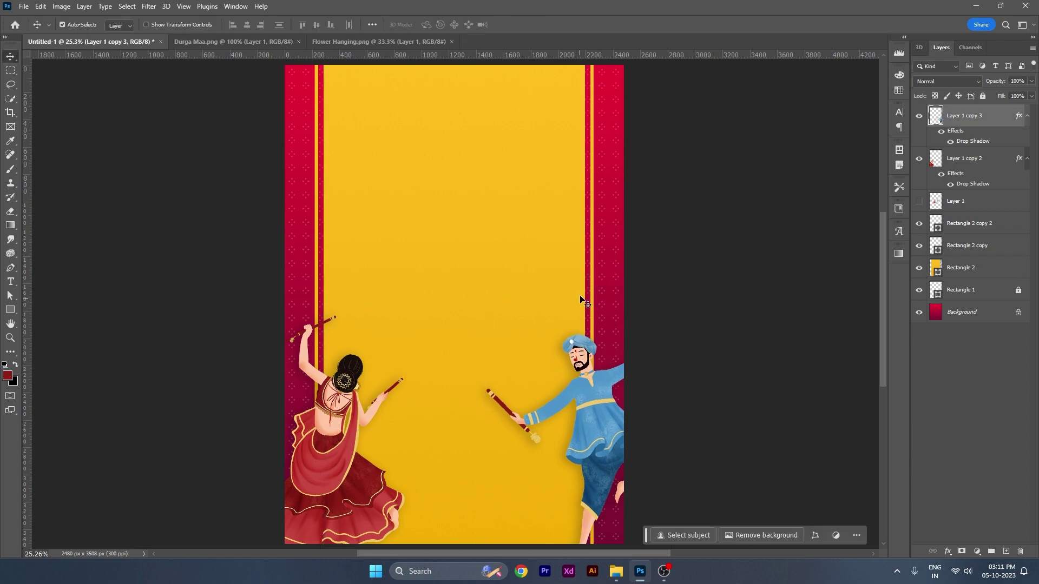
{"action": "left_click", "coordinate": [671, 359]}
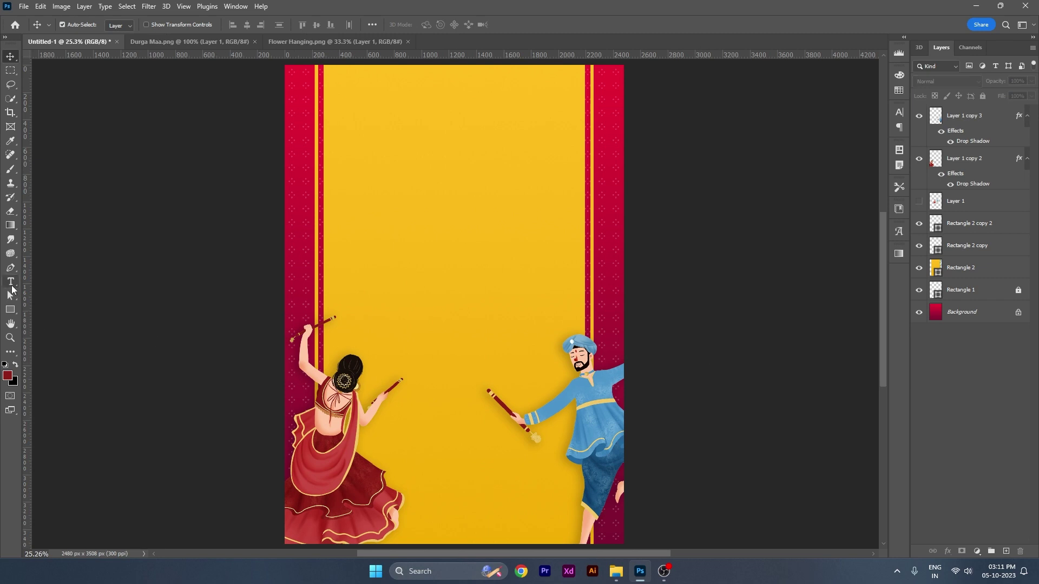
- Type a two-line text block 'Subh' / 'Navratri' above the dancers
{"action": "left_click", "coordinate": [11, 286]}
{"action": "left_click", "coordinate": [403, 251]}
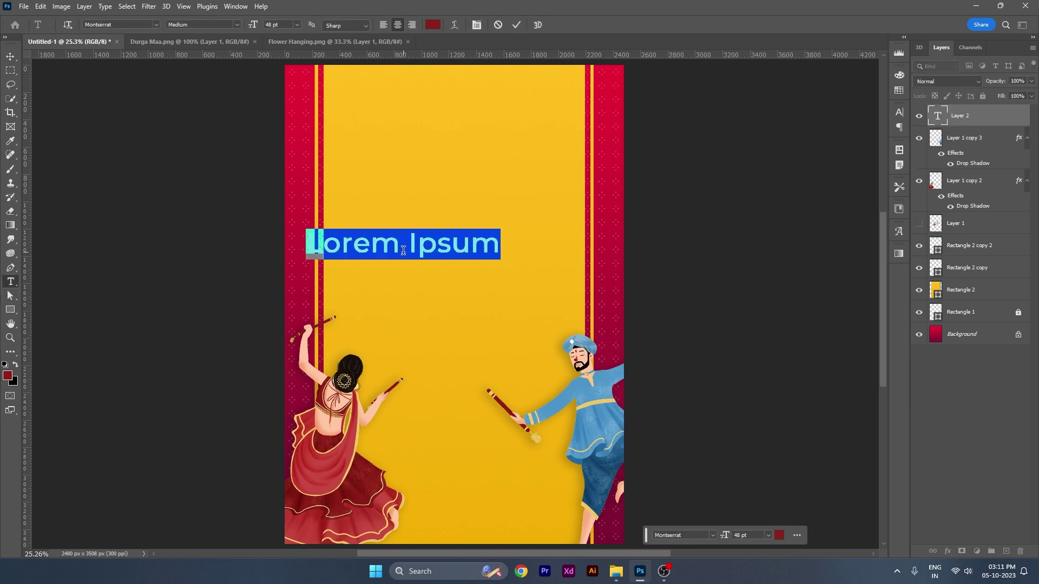
{"action": "type", "text": "Subh"}
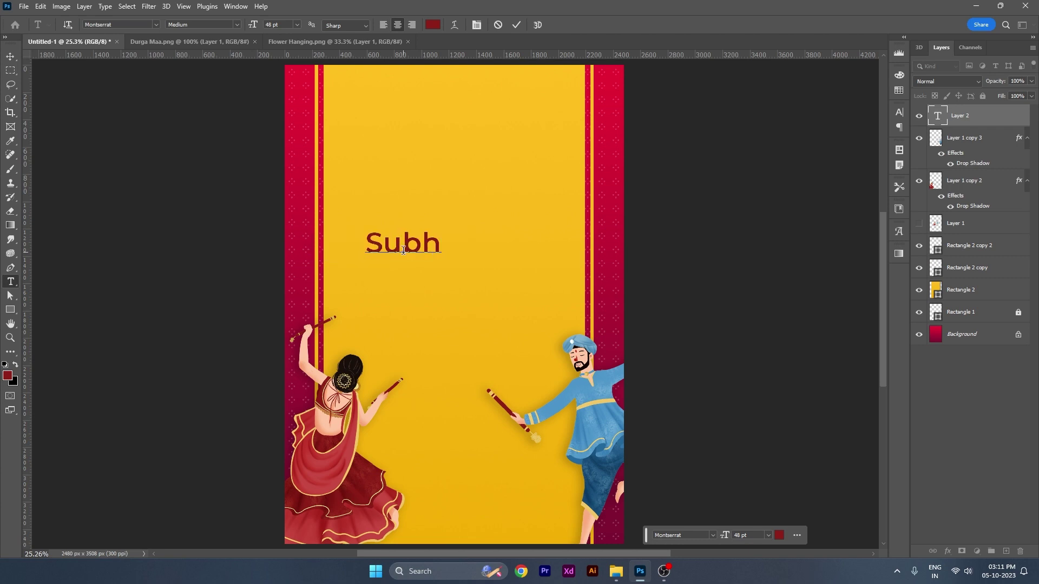
{"action": "key", "text": "Return"}
{"action": "type", "text": "Navr"}
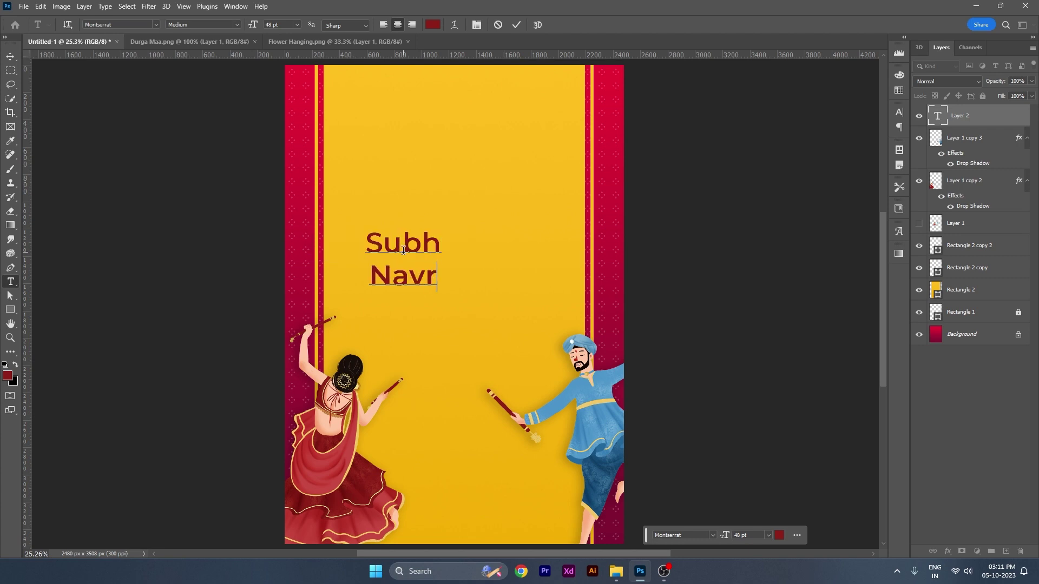
{"action": "type", "text": "atri"}
- Move the heading toward the panel's centre and select both lines of text
{"action": "key", "text": "ctrl+a"}
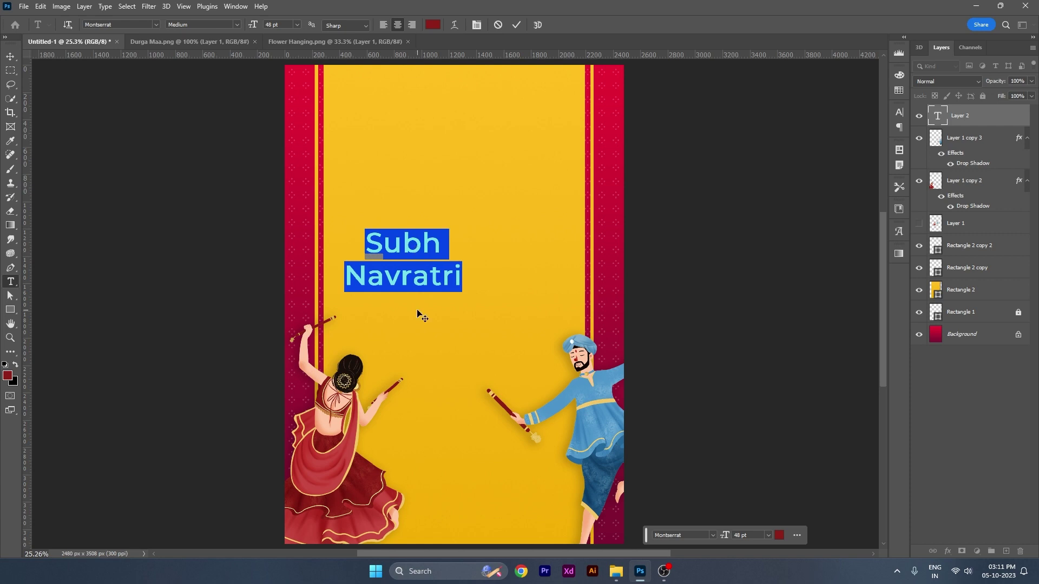
{"action": "mouse_move", "coordinate": [418, 313]}
{"action": "left_mouse_down"}
{"action": "mouse_move", "coordinate": [479, 293]}
{"action": "mouse_move", "coordinate": [460, 296]}
{"action": "left_mouse_up"}
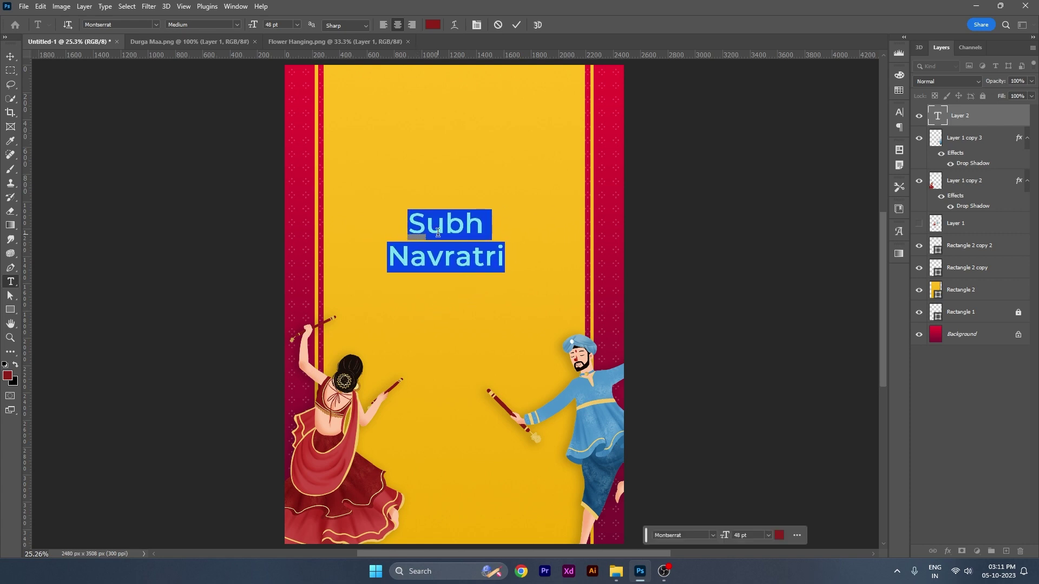
{"action": "mouse_move", "coordinate": [409, 223]}
{"action": "left_mouse_down"}
{"action": "mouse_move", "coordinate": [453, 223]}
{"action": "mouse_move", "coordinate": [511, 257]}
{"action": "left_mouse_up"}
{"action": "left_click", "coordinate": [472, 258]}
{"action": "left_click_drag", "start_coordinate": [411, 226], "coordinate": [509, 261]}
{"action": "double_click", "coordinate": [496, 258]}
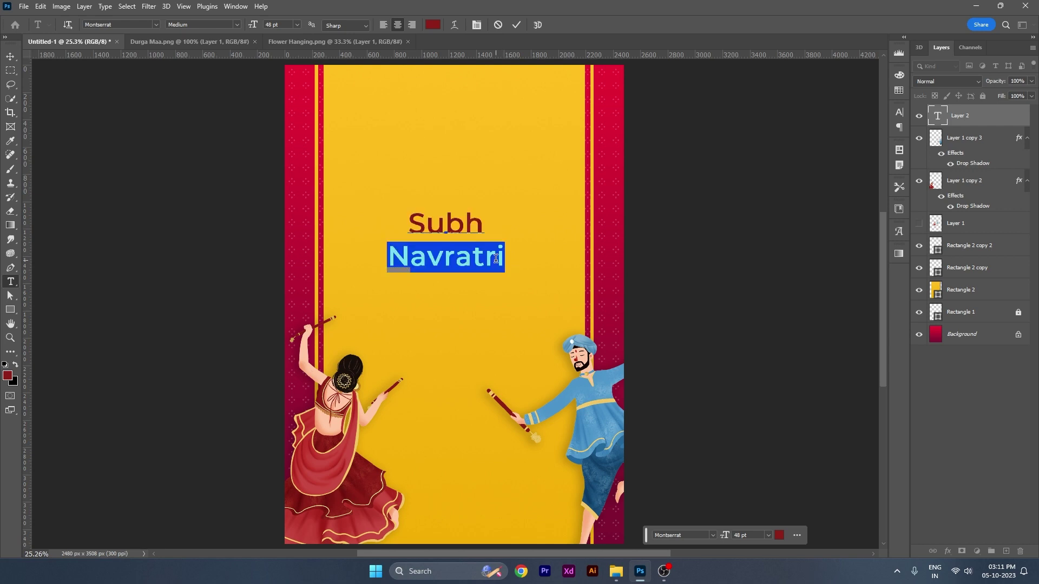
{"action": "mouse_move", "coordinate": [496, 258]}
{"action": "left_mouse_down"}
{"action": "mouse_move", "coordinate": [410, 224]}
{"action": "mouse_move", "coordinate": [512, 273]}
{"action": "left_mouse_up"}
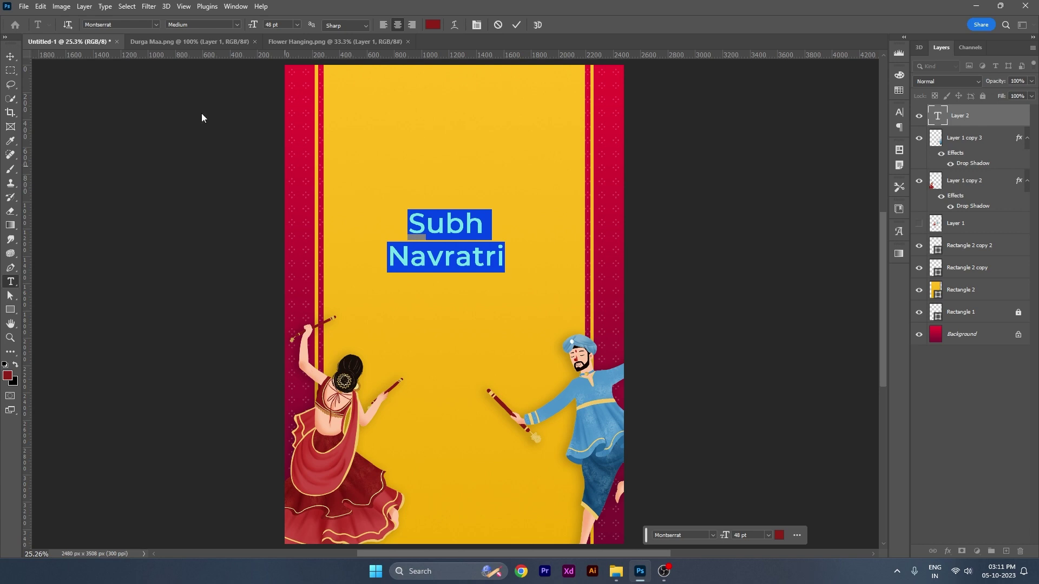
- Search 'bu' and apply Buljirya Personal use to the heading, then nudge it right
{"action": "left_click", "coordinate": [115, 25]}
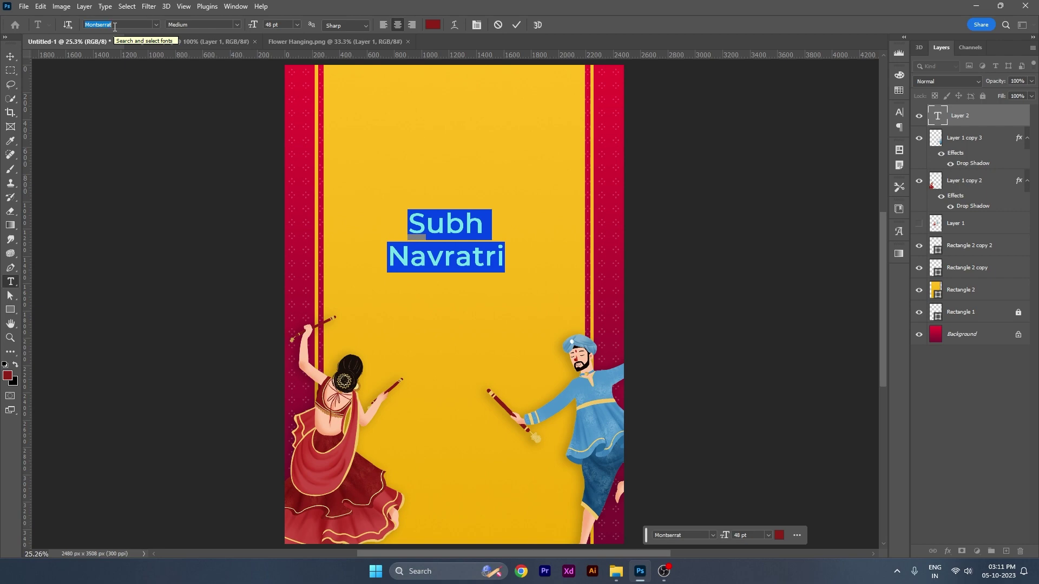
{"action": "type", "text": "bul"}
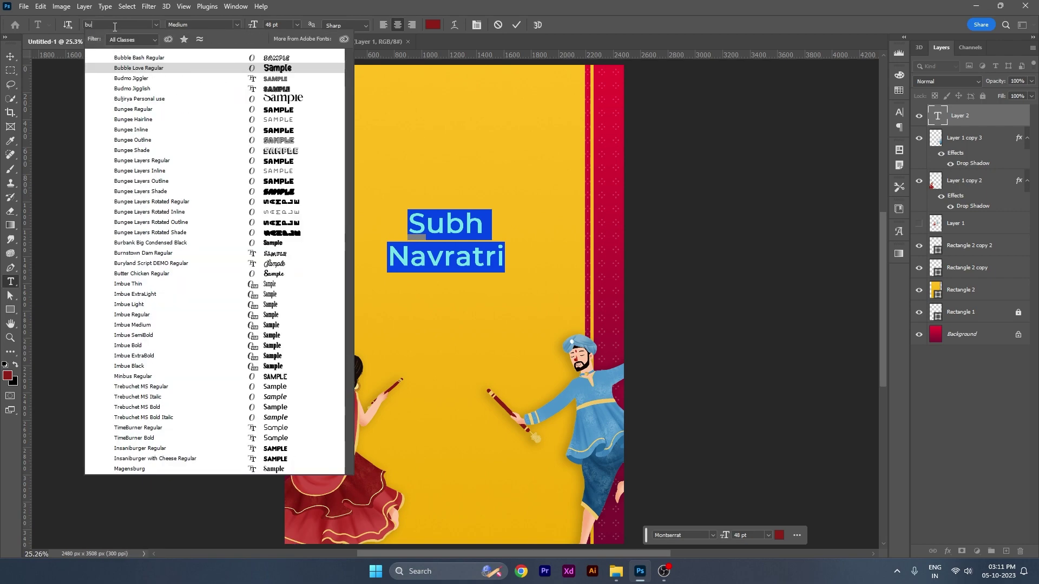
{"action": "type", "text": "u"}
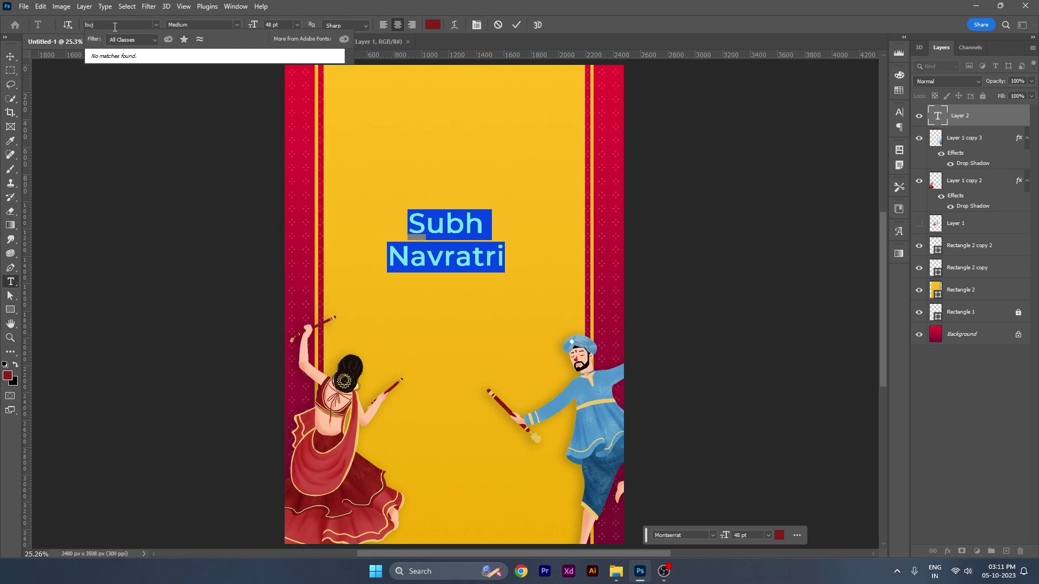
{"action": "key", "text": "BackSpace"}
{"action": "key", "text": "BackSpace"}
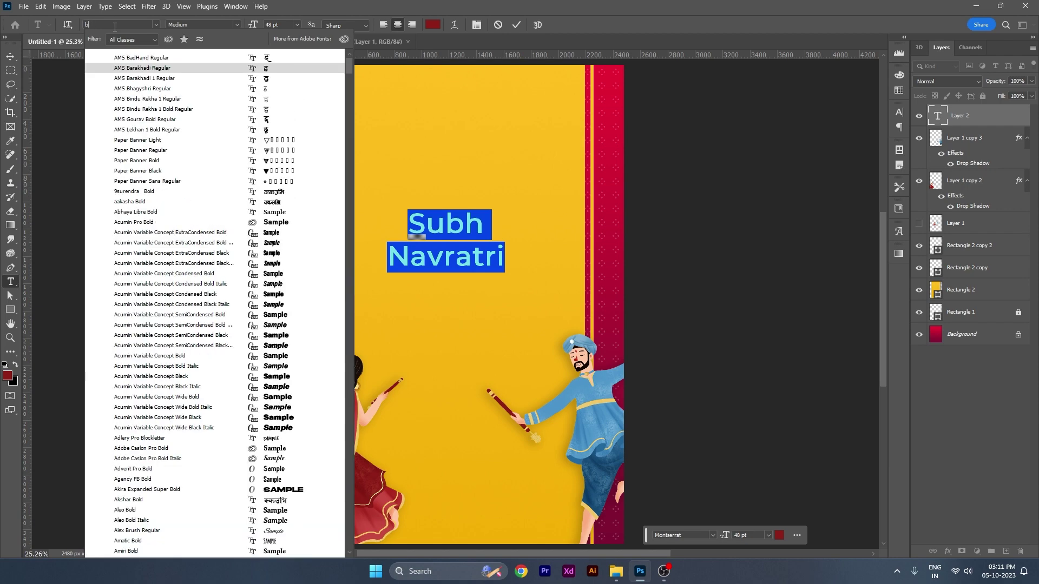
{"action": "type", "text": "uljirya"}
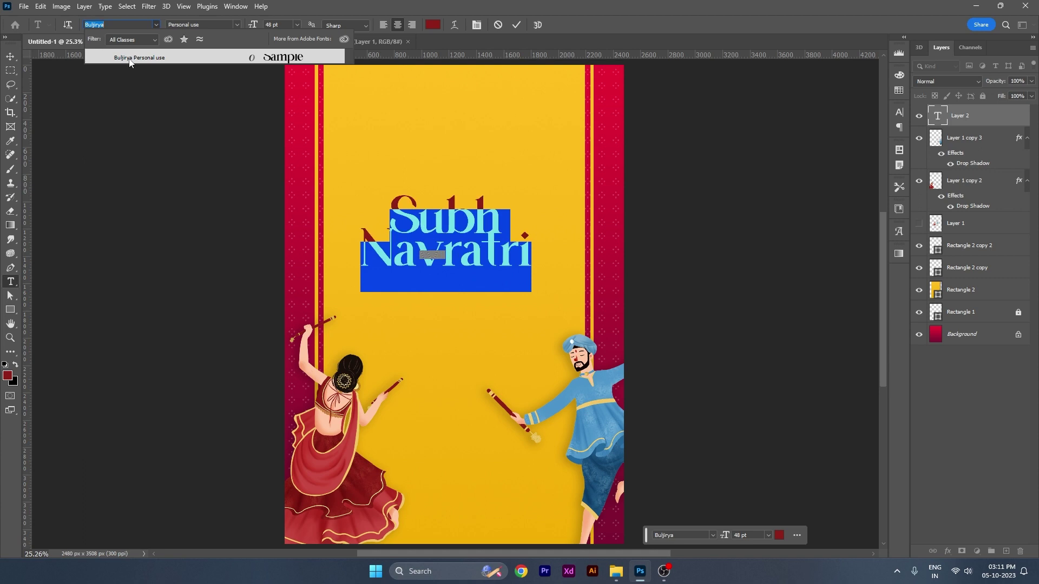
{"action": "left_click", "coordinate": [129, 57]}
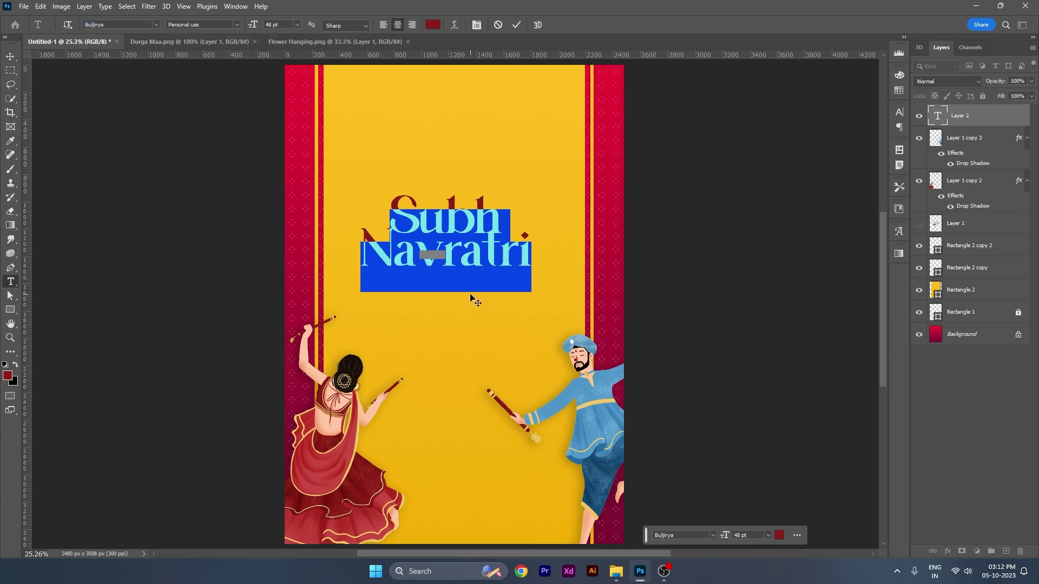
{"action": "left_click_drag", "start_coordinate": [471, 297], "coordinate": [478, 298]}
- Widen the heading's line spacing in the Character panel and nudge it slightly upward
{"action": "key", "text": "Escape"}
{"action": "key", "text": "v"}
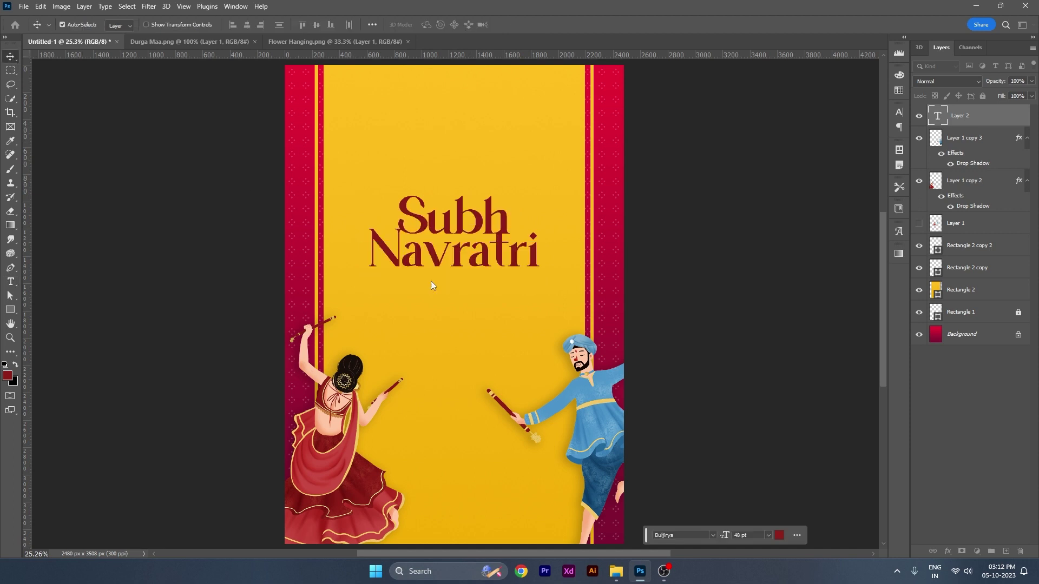
{"action": "double_click", "coordinate": [455, 257]}
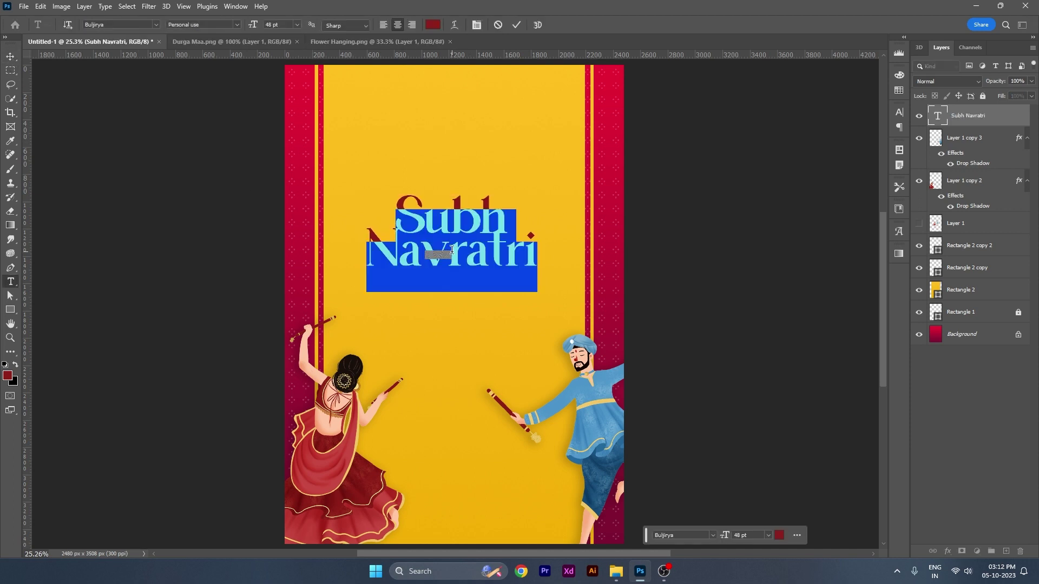
{"action": "left_click", "coordinate": [898, 117]}
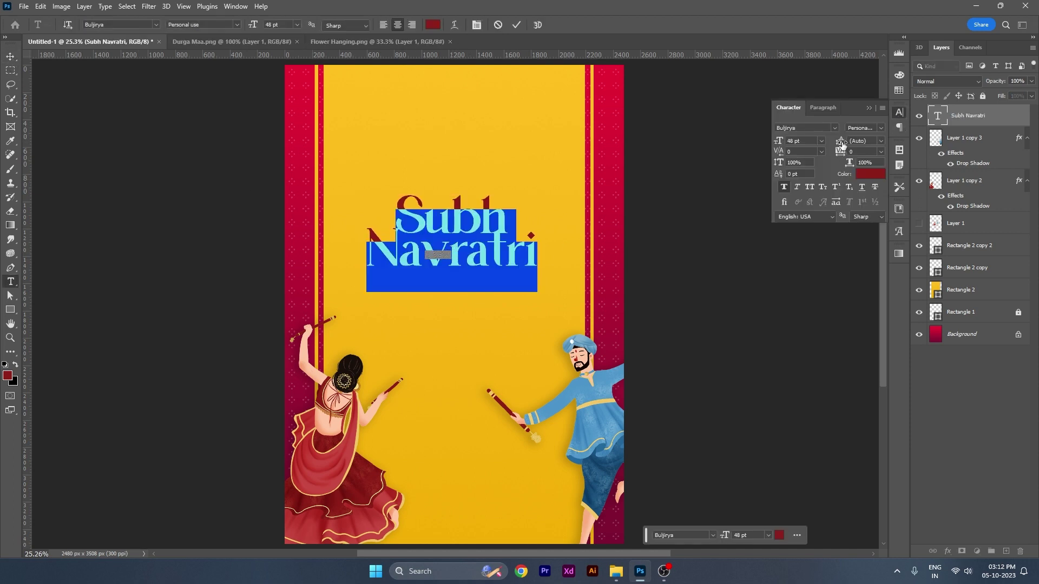
{"action": "left_click_drag", "start_coordinate": [844, 144], "coordinate": [853, 142]}
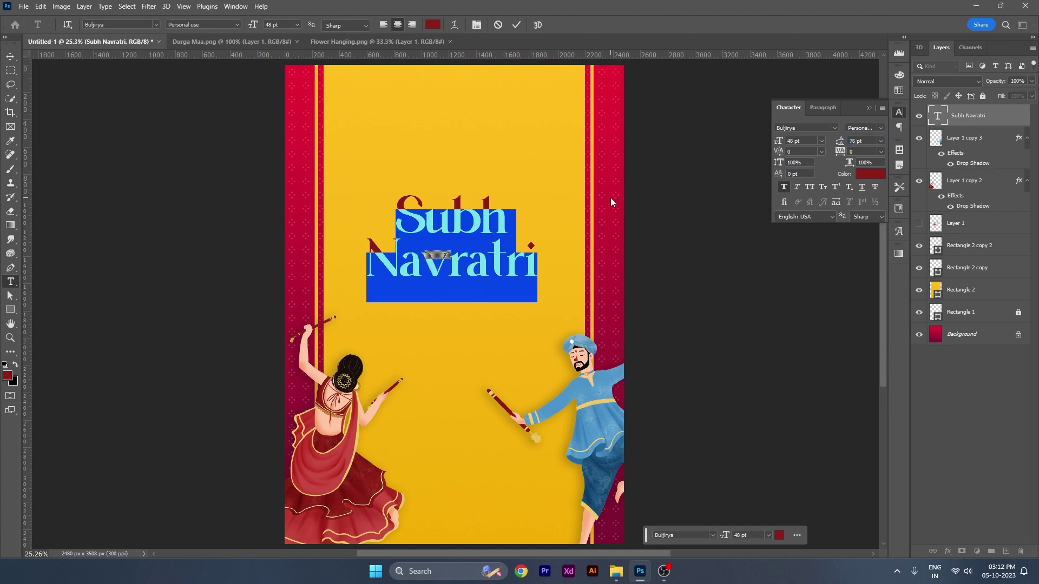
{"action": "left_click", "coordinate": [476, 277]}
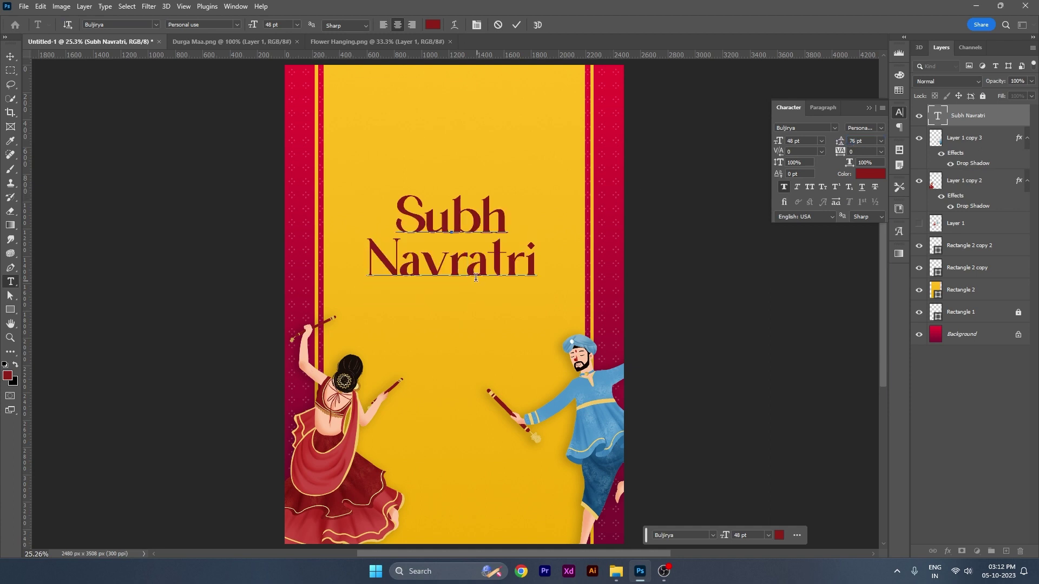
{"action": "left_click", "coordinate": [11, 57]}
{"action": "left_click_drag", "start_coordinate": [456, 269], "coordinate": [459, 263]}
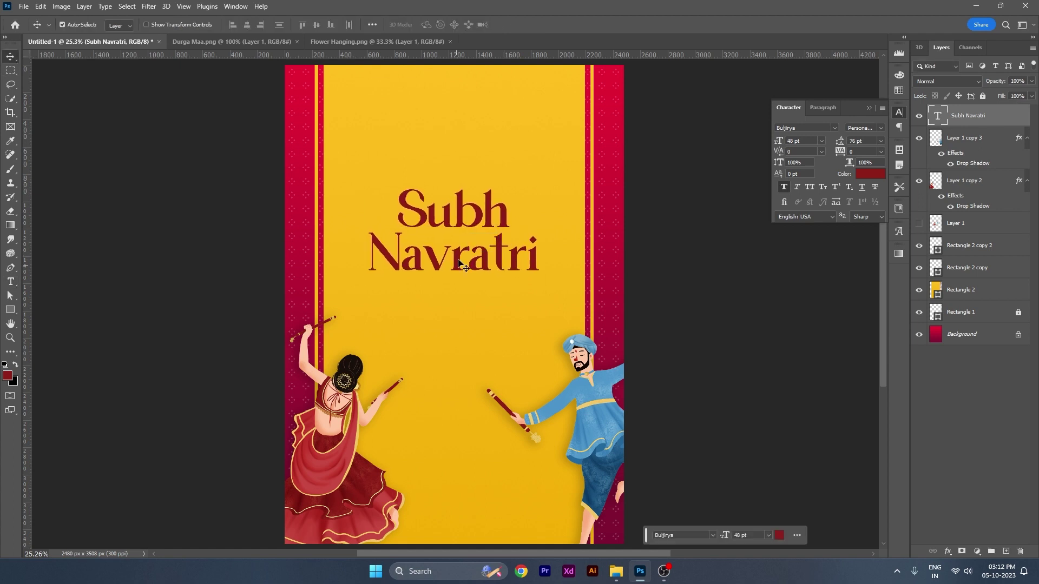
- Set the Subh Navratri heading to 55 pt with letter spacing of 10
{"action": "double_click", "coordinate": [460, 263]}
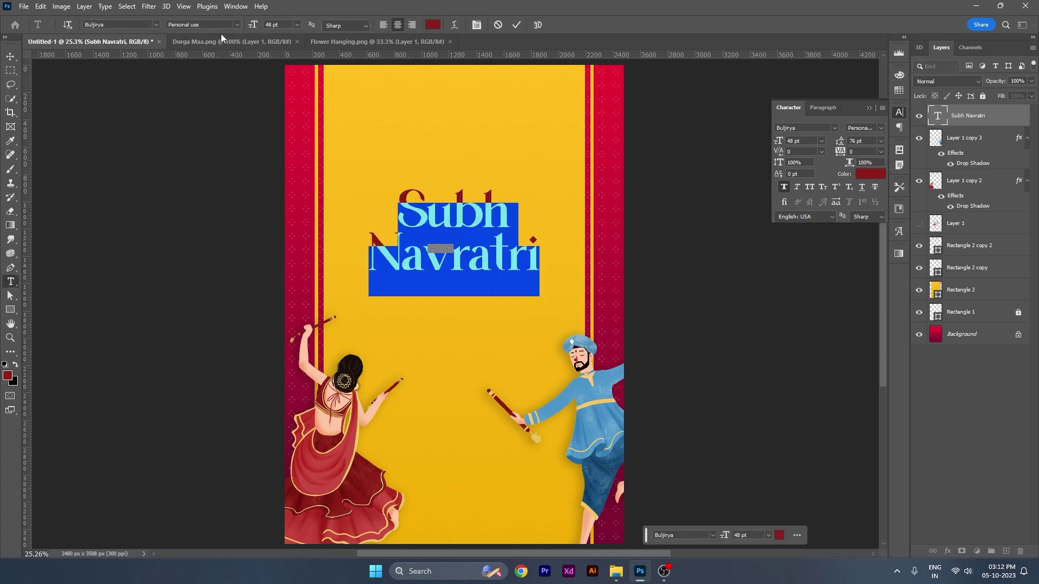
{"action": "left_click", "coordinate": [279, 23]}
{"action": "type", "text": "55"}
{"action": "key", "text": "Return"}
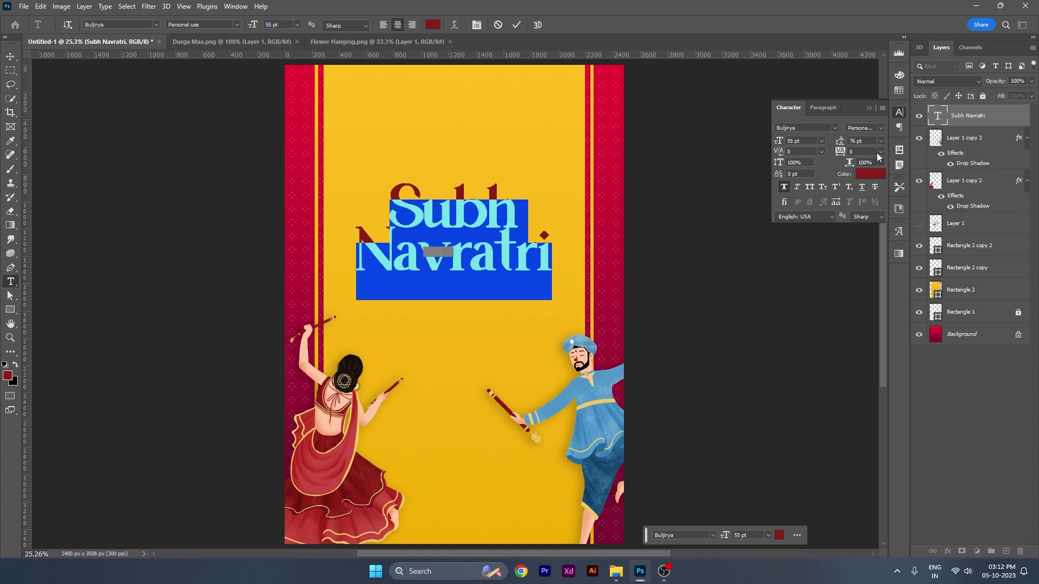
{"action": "left_click", "coordinate": [877, 157]}
{"action": "left_click", "coordinate": [854, 263]}
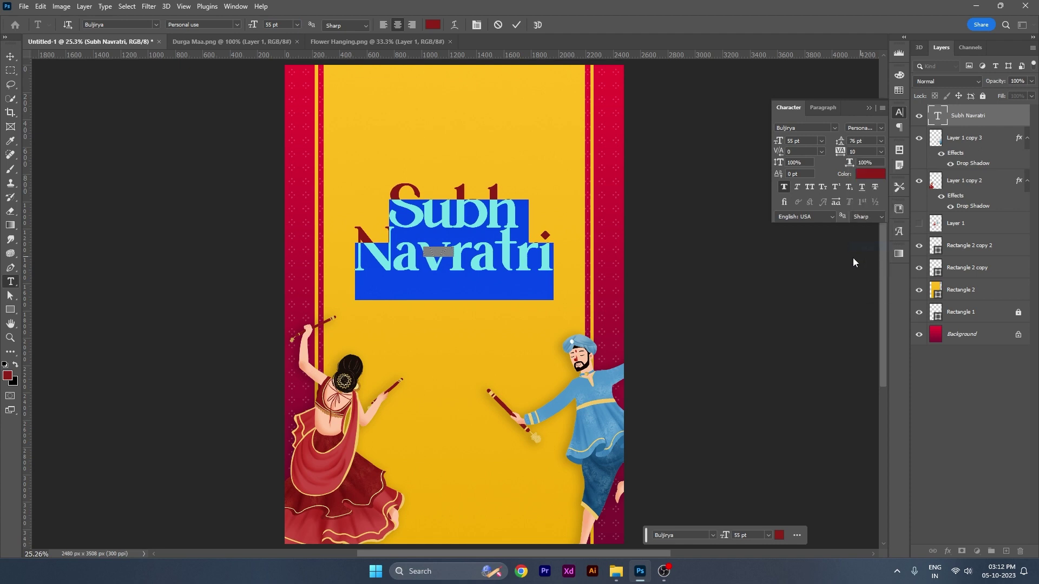
{"action": "left_click", "coordinate": [11, 57]}
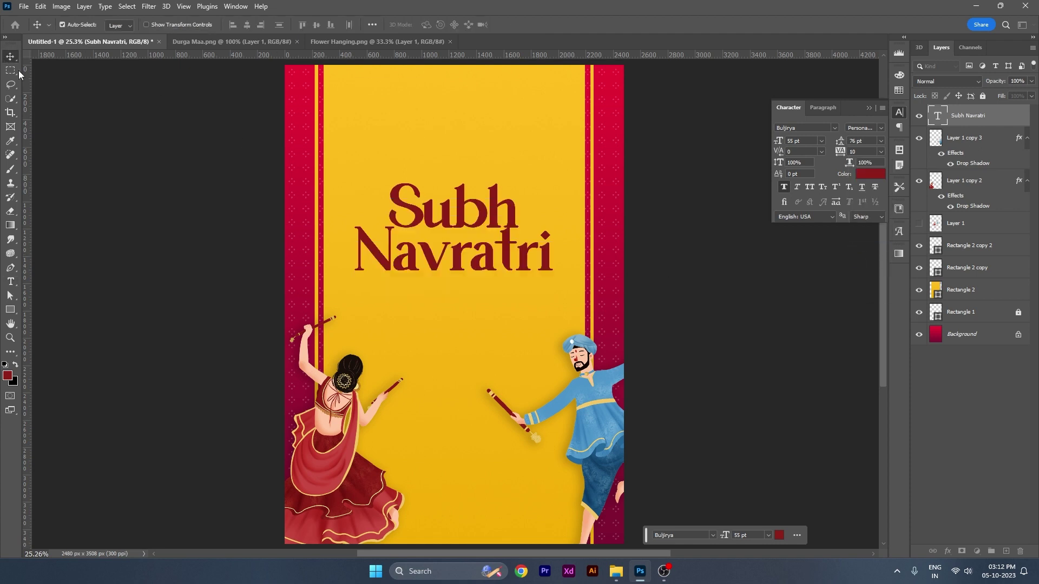
- Increase the heading's leading to 89 pt and nudge it up and left
{"action": "double_click", "coordinate": [530, 264]}
{"action": "key", "text": "ctrl+a"}
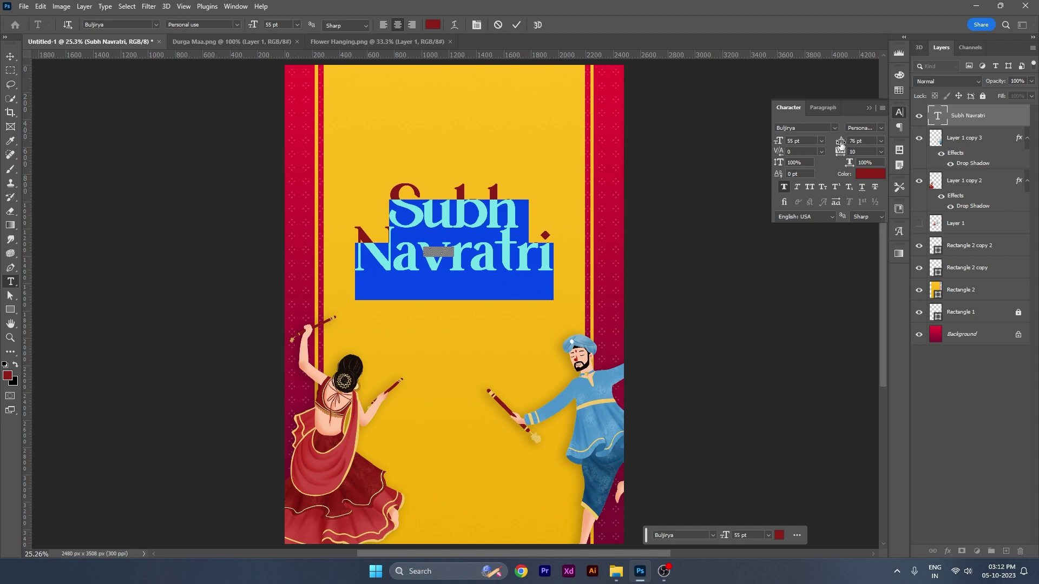
{"action": "left_click_drag", "start_coordinate": [841, 143], "coordinate": [849, 143]}
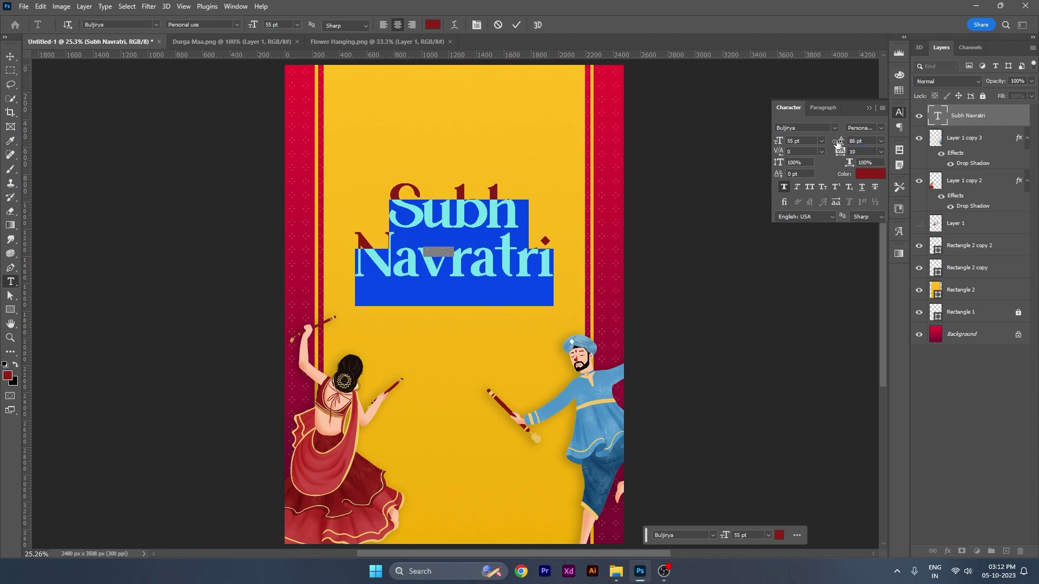
{"action": "left_click_drag", "start_coordinate": [838, 142], "coordinate": [839, 142]}
{"action": "left_click", "coordinate": [9, 56]}
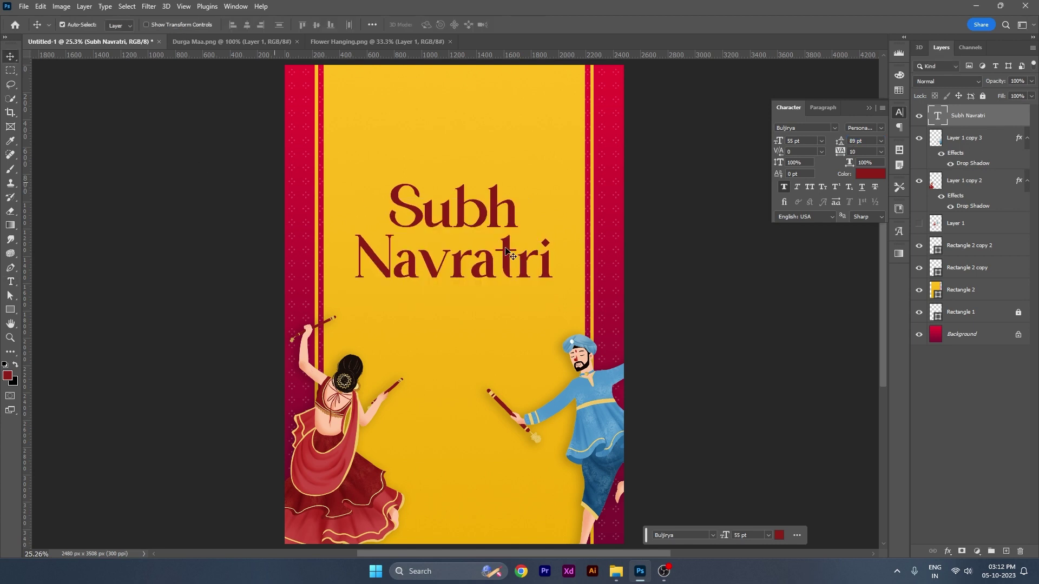
{"action": "left_click_drag", "start_coordinate": [509, 253], "coordinate": [507, 251]}
- Open Blending Options for the heading layer and enable Gradient Overlay
{"action": "right_click", "coordinate": [1022, 130]}
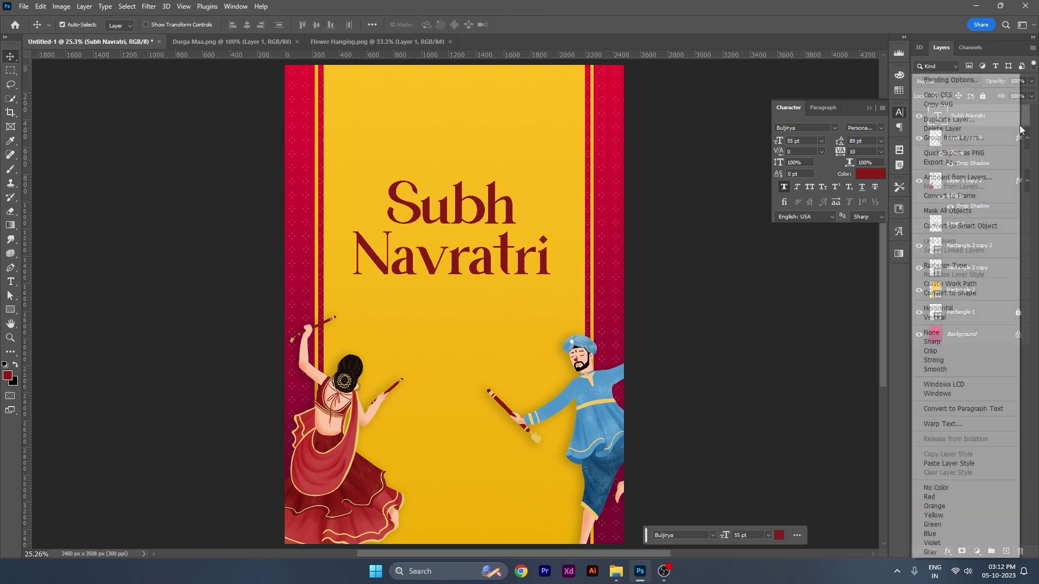
{"action": "left_click", "coordinate": [951, 80]}
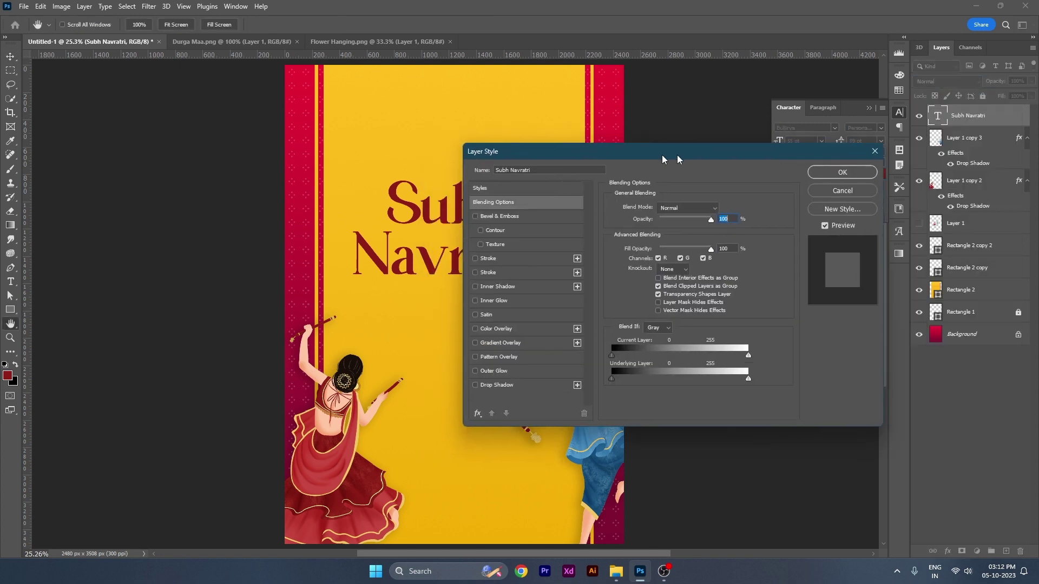
{"action": "left_click_drag", "start_coordinate": [677, 155], "coordinate": [788, 133]}
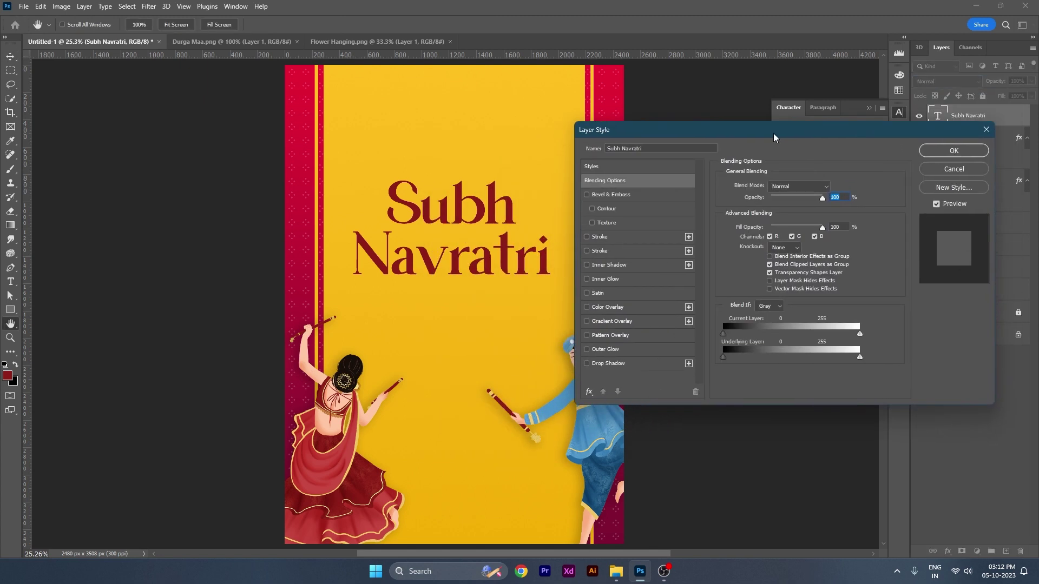
{"action": "left_click", "coordinate": [637, 321]}
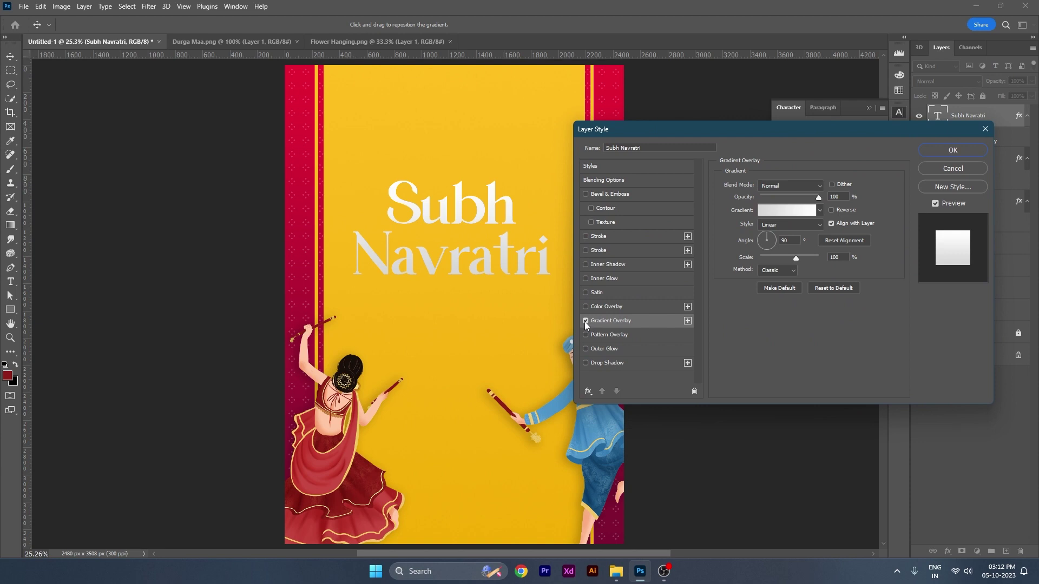
- Make the gradient run from sampled bright red to dark crimson, then reverse it
{"action": "left_click", "coordinate": [795, 212]}
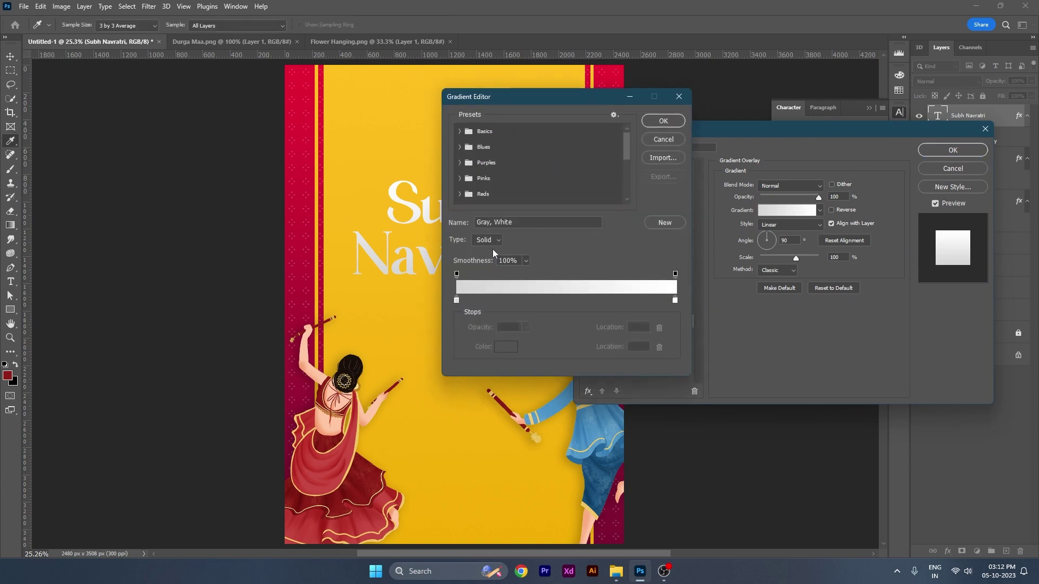
{"action": "left_click", "coordinate": [457, 301]}
{"action": "left_click", "coordinate": [298, 72]}
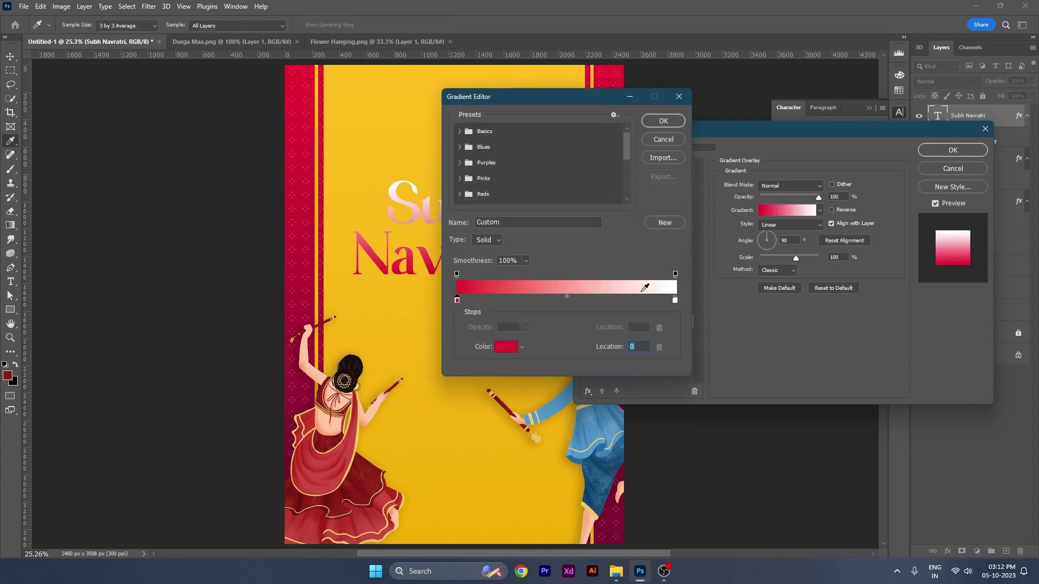
{"action": "left_click", "coordinate": [676, 301]}
{"action": "left_click", "coordinate": [614, 529]}
{"action": "left_click", "coordinate": [672, 125]}
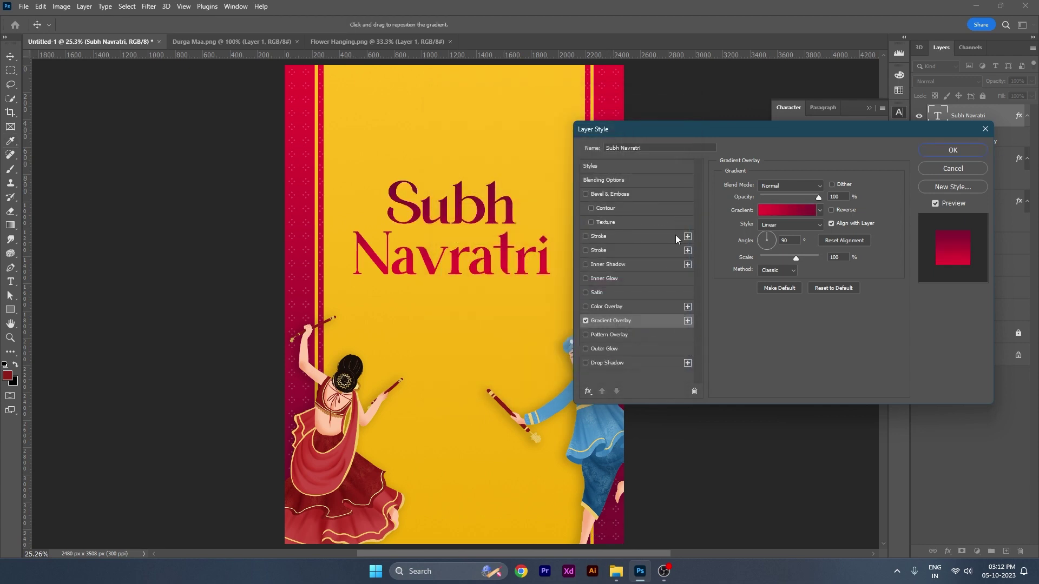
{"action": "left_click", "coordinate": [832, 210]}
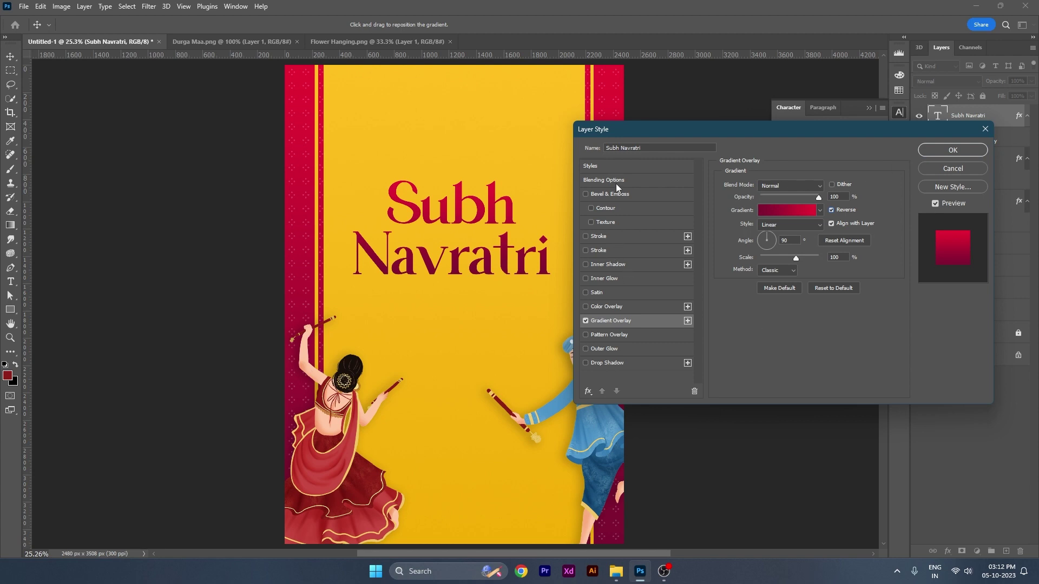
{"action": "left_click_drag", "start_coordinate": [617, 137], "coordinate": [677, 141]}
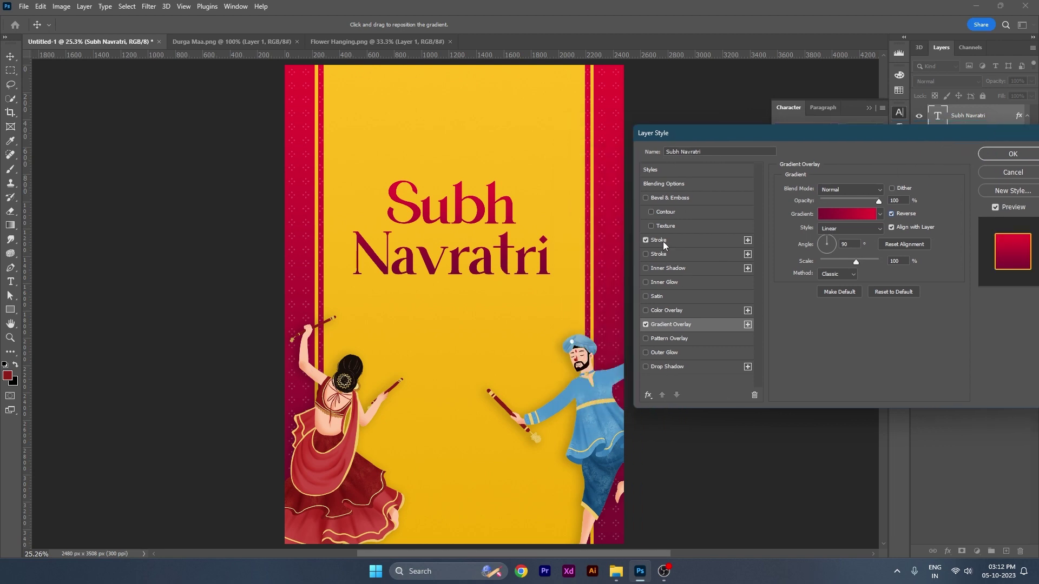
- Enable a Stroke on the heading and set its colour to white #ffffff
{"action": "left_click", "coordinate": [664, 242]}
{"action": "left_click_drag", "start_coordinate": [826, 141], "coordinate": [602, 171]}
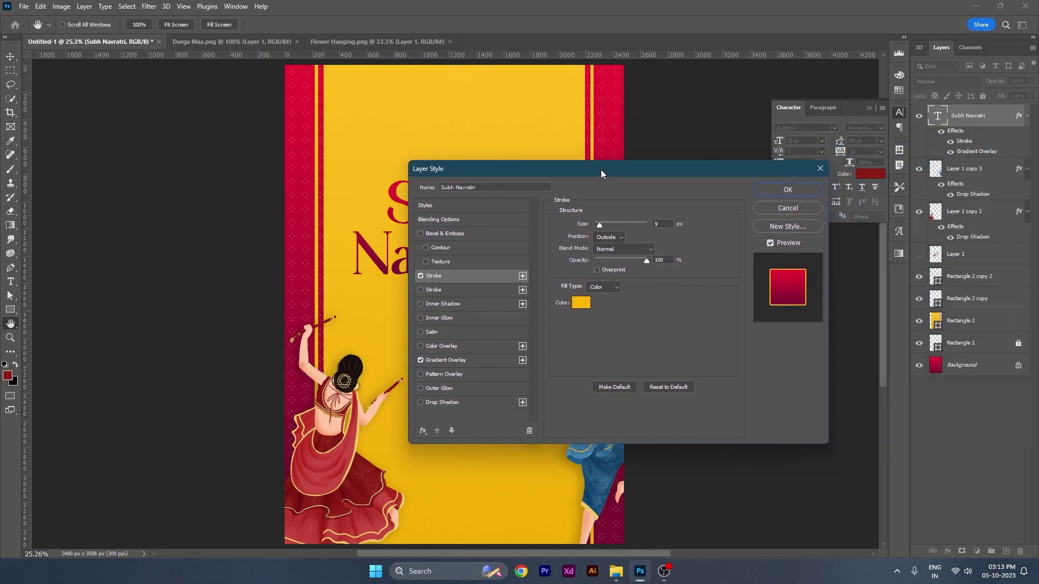
{"action": "left_click", "coordinate": [581, 303]}
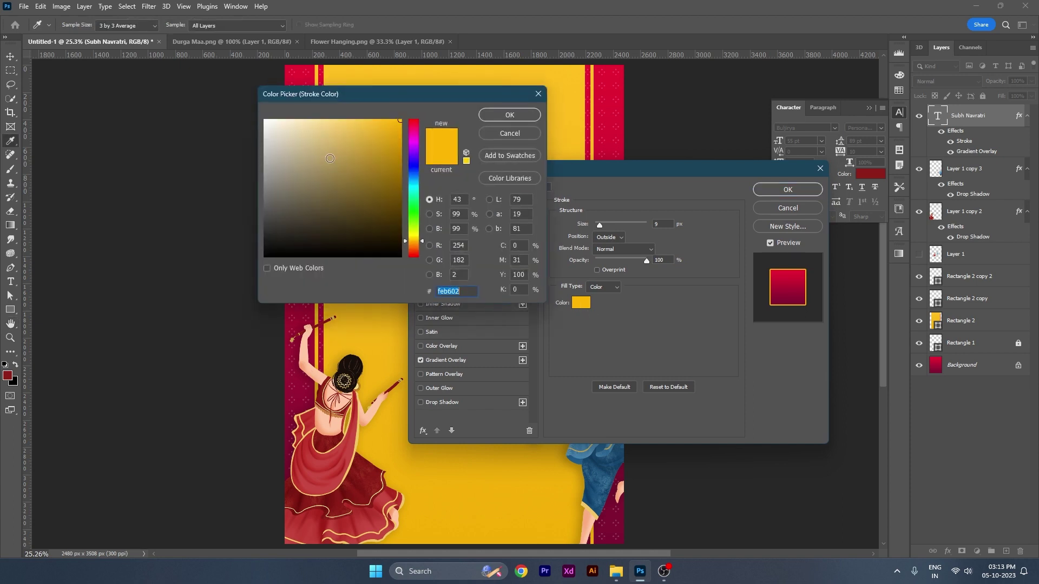
{"action": "type", "text": "ffffff"}
{"action": "left_click", "coordinate": [494, 117]}
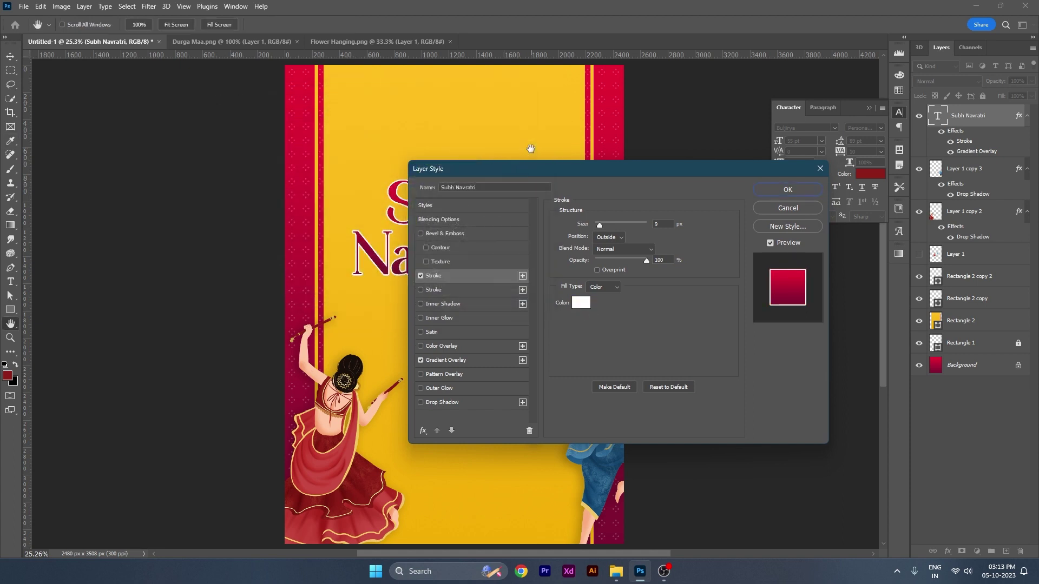
- Give the white stroke 9 px size and 60% opacity, then add a second purple stroke
{"action": "double_click", "coordinate": [665, 224]}
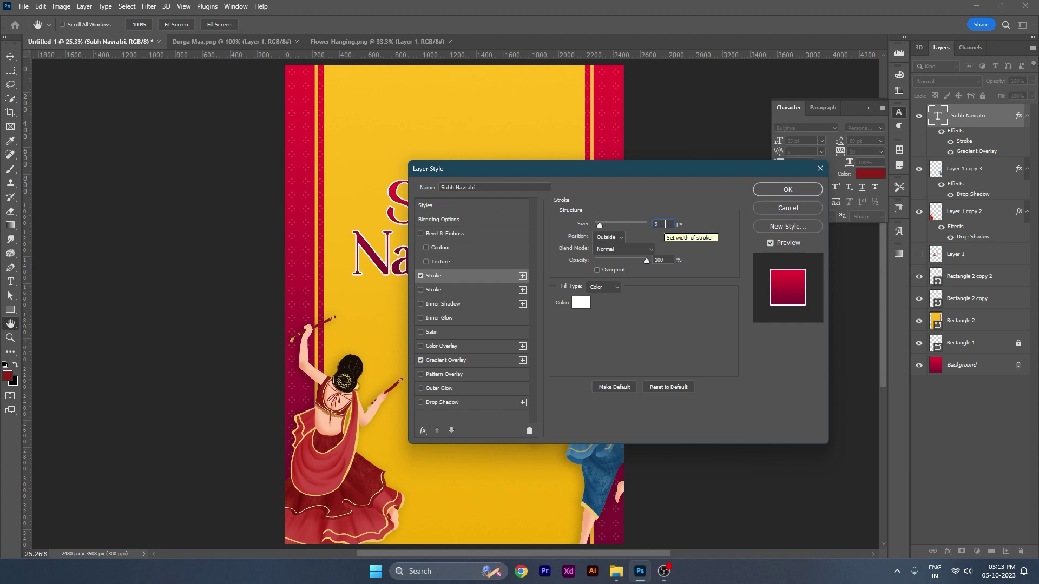
{"action": "left_click_drag", "start_coordinate": [620, 168], "coordinate": [711, 168]}
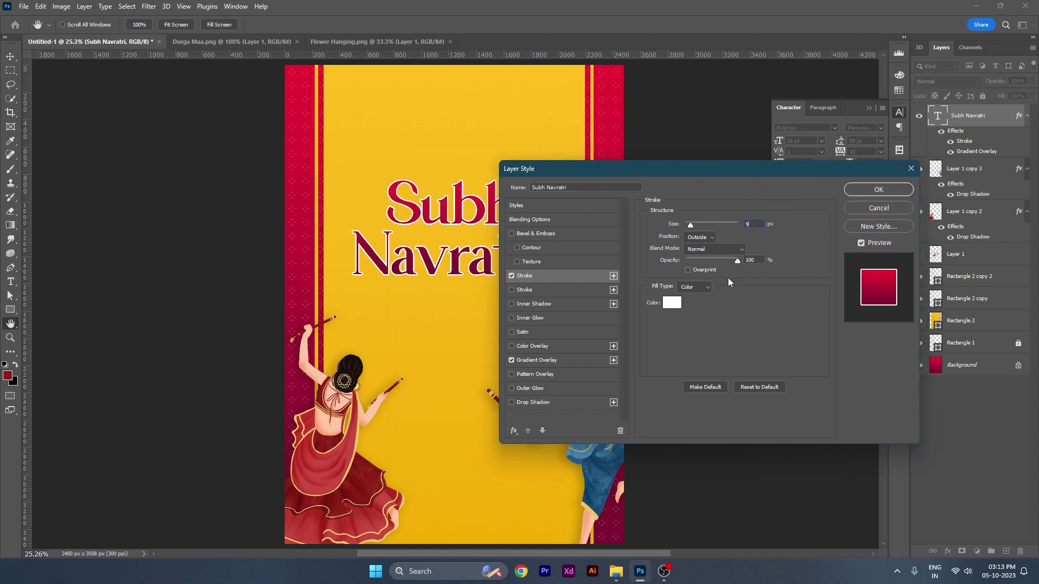
{"action": "left_click_drag", "start_coordinate": [737, 264], "coordinate": [717, 264]}
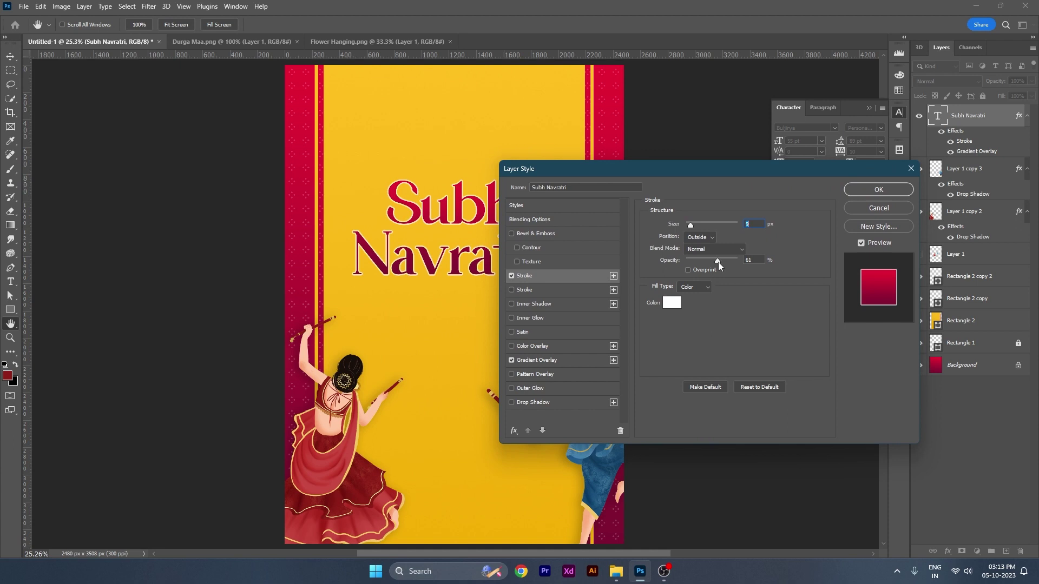
{"action": "double_click", "coordinate": [757, 260]}
{"action": "type", "text": "6"}
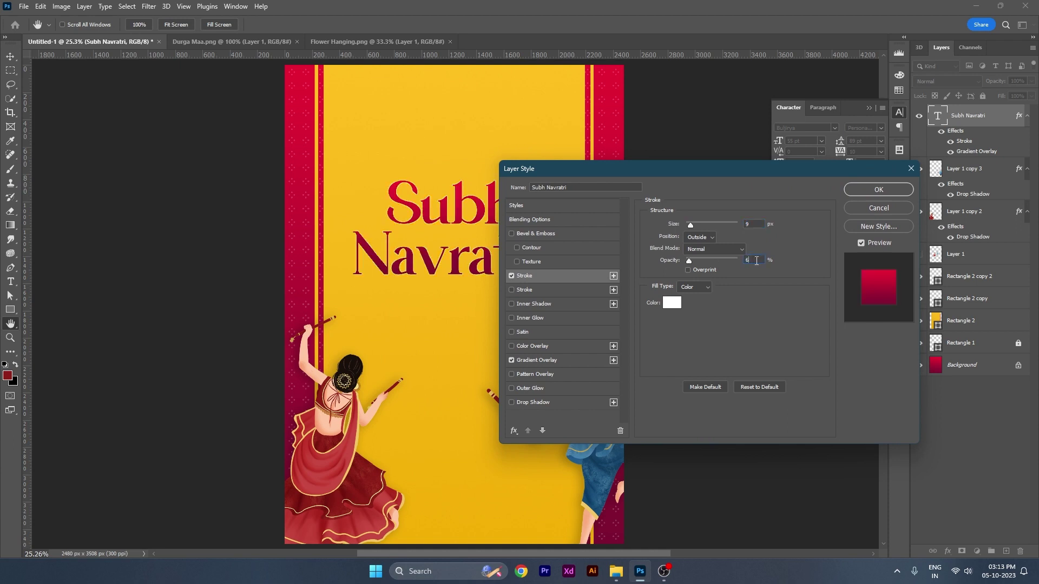
{"action": "type", "text": "0"}
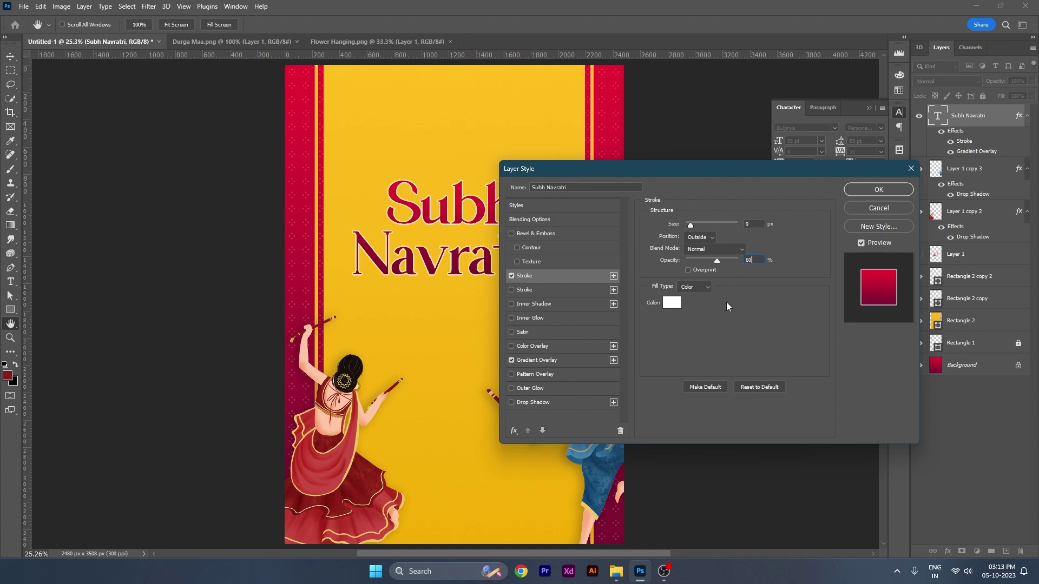
{"action": "left_click", "coordinate": [544, 294]}
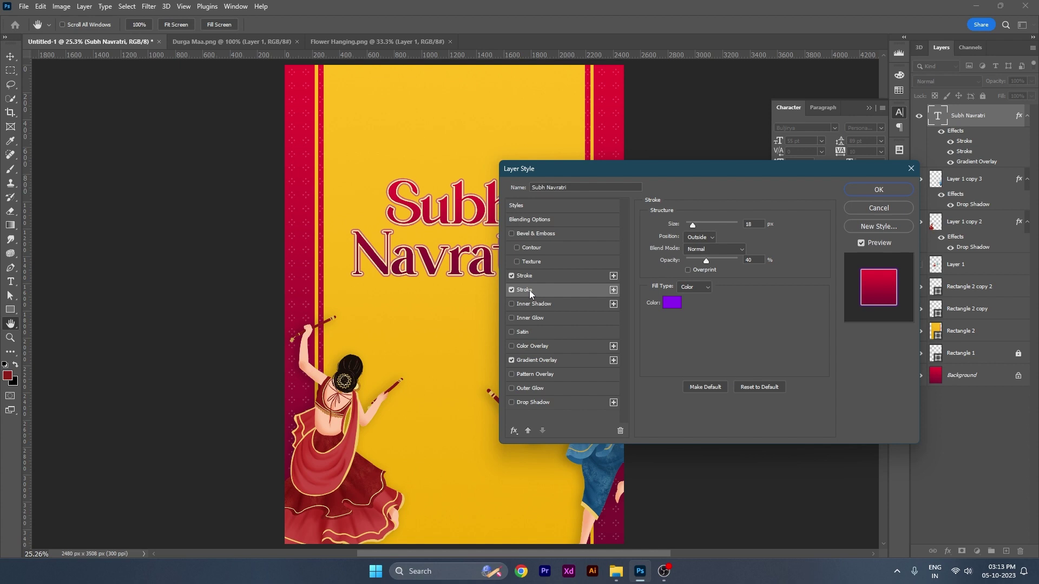
- Set the second stroke's colour to a maroon sampled from the title
{"action": "left_click", "coordinate": [671, 303]}
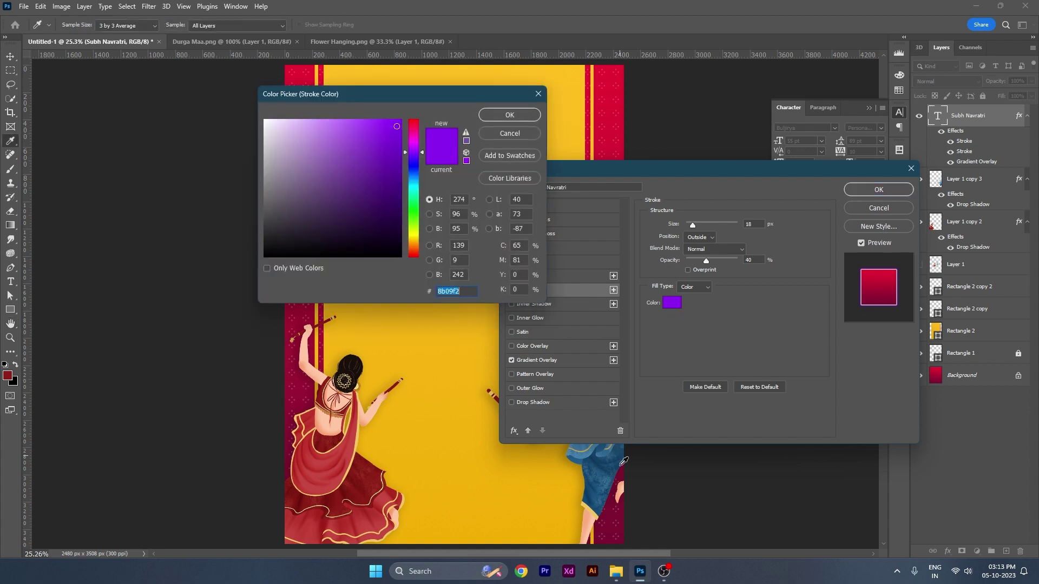
{"action": "left_click_drag", "start_coordinate": [364, 94], "coordinate": [607, 109]}
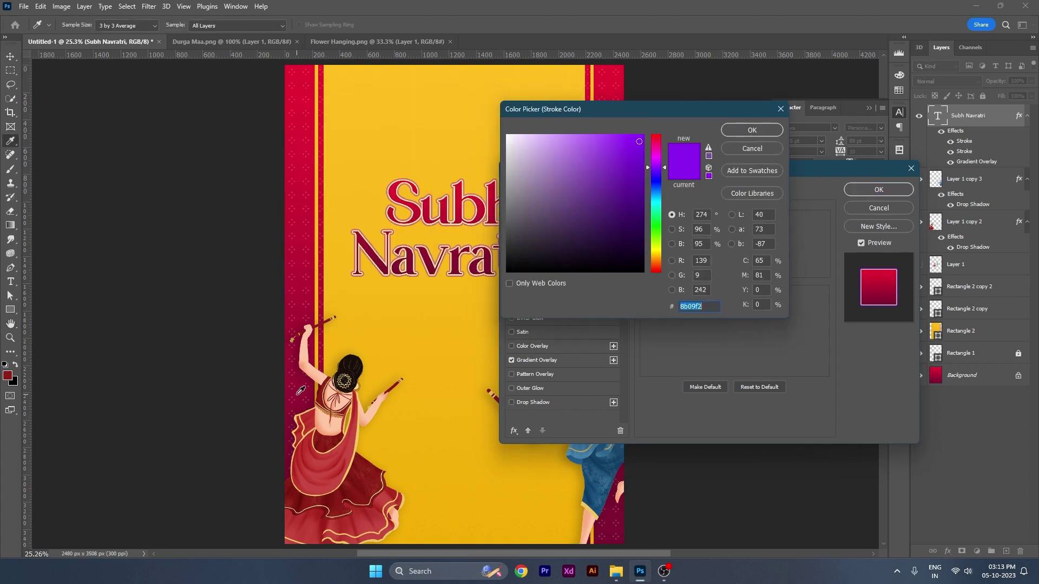
{"action": "left_click", "coordinate": [300, 392]}
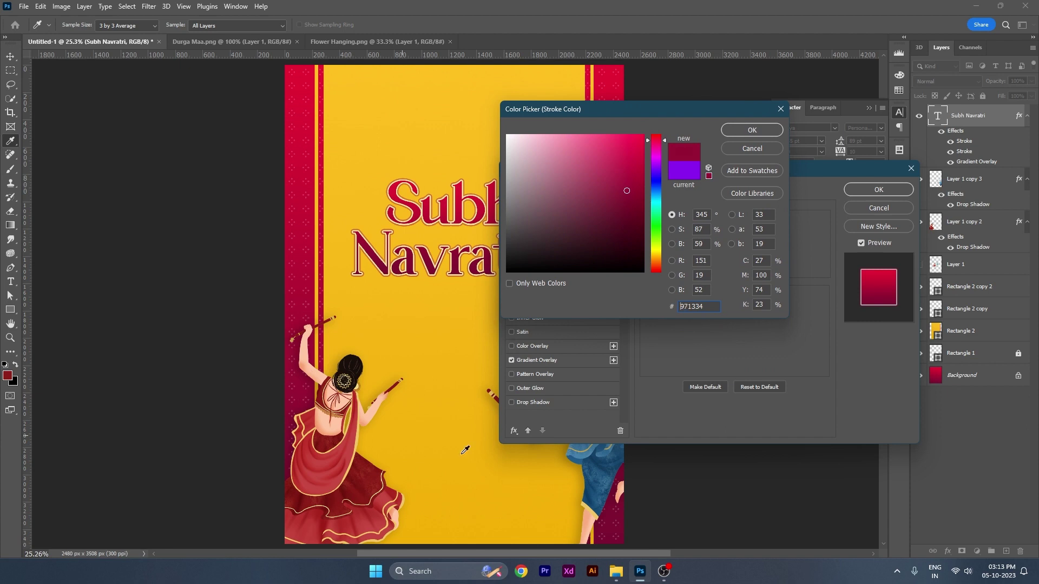
{"action": "left_click", "coordinate": [613, 515]}
{"action": "left_click", "coordinate": [622, 529]}
{"action": "left_click", "coordinate": [781, 129]}
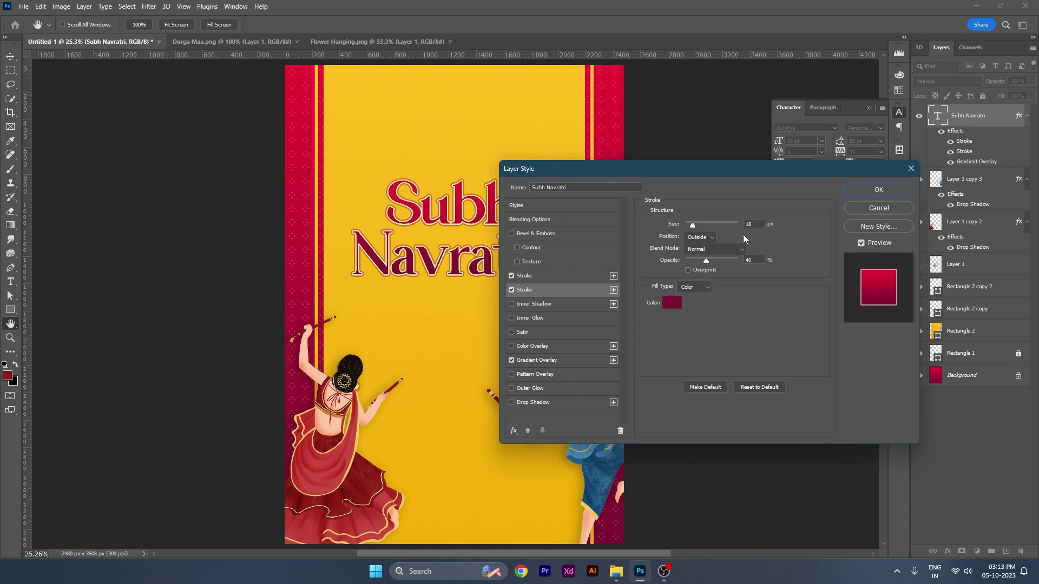
- Set the second maroon stroke's size and raise its opacity to 75%
{"action": "left_click", "coordinate": [761, 224]}
{"action": "left_click_drag", "start_coordinate": [712, 262], "coordinate": [717, 262]}
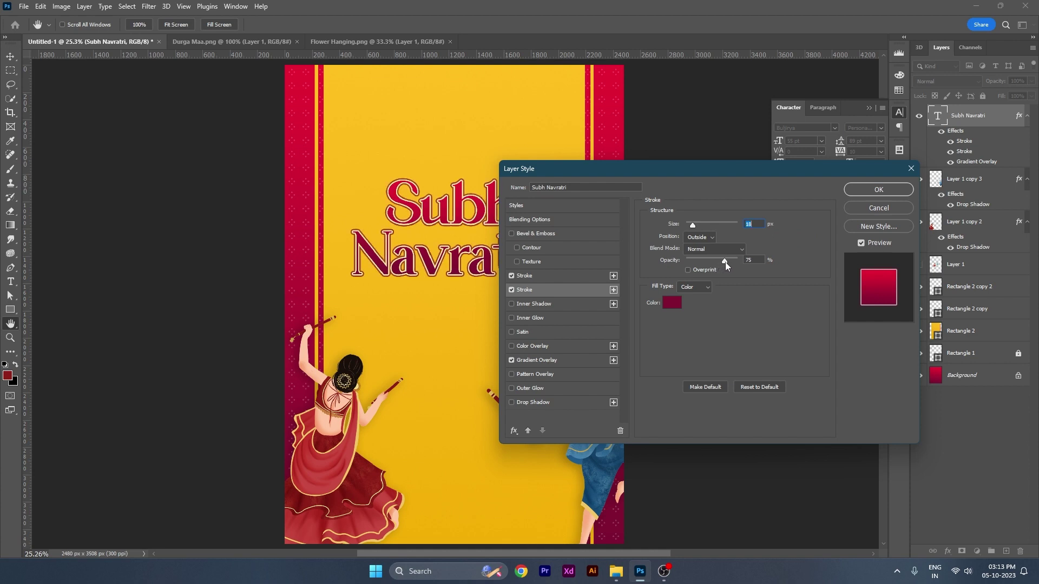
{"action": "left_click", "coordinate": [726, 262]}
- Toggle the title's strokes and gradient off and on to compare, then apply the style
{"action": "left_click_drag", "start_coordinate": [753, 169], "coordinate": [881, 128]}
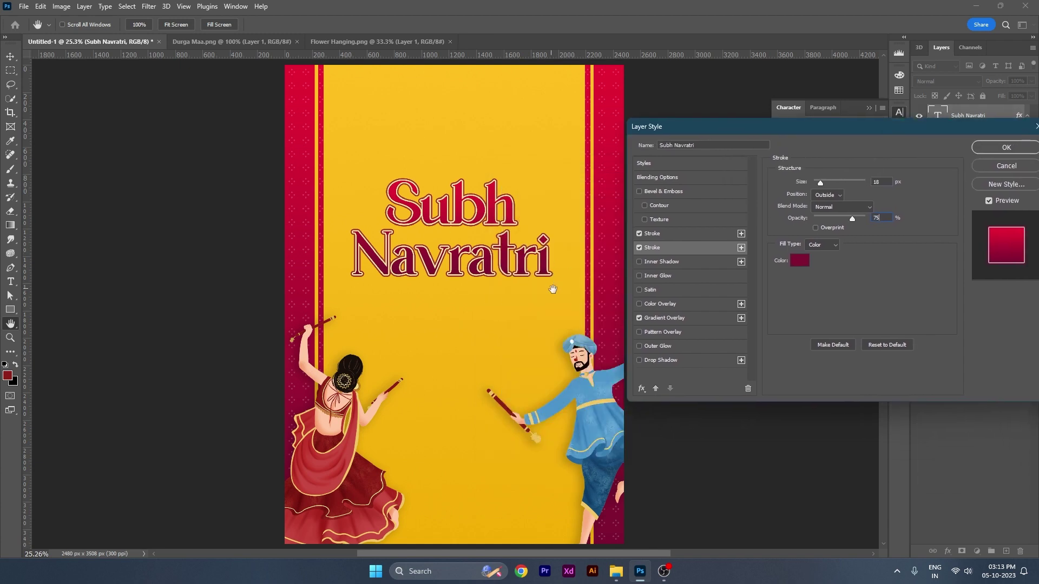
{"action": "left_click", "coordinate": [640, 248]}
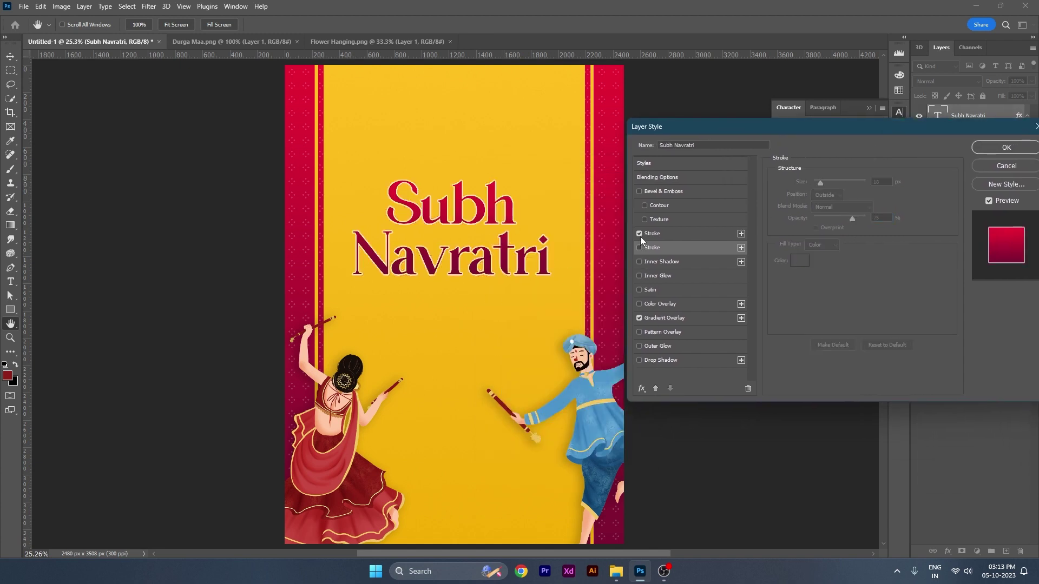
{"action": "left_click", "coordinate": [639, 317]}
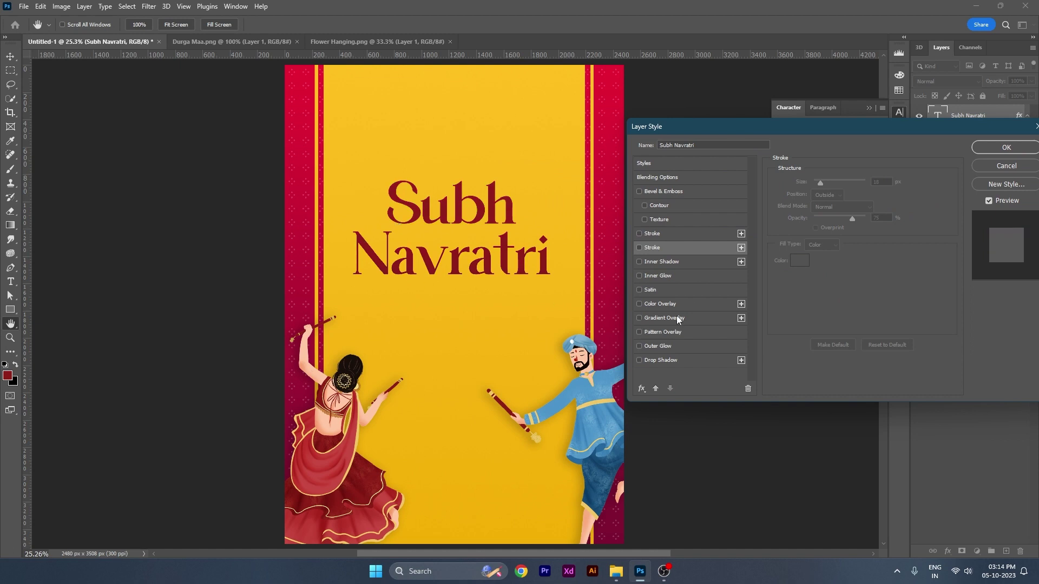
{"action": "left_click", "coordinate": [640, 304]}
{"action": "left_click", "coordinate": [640, 318]}
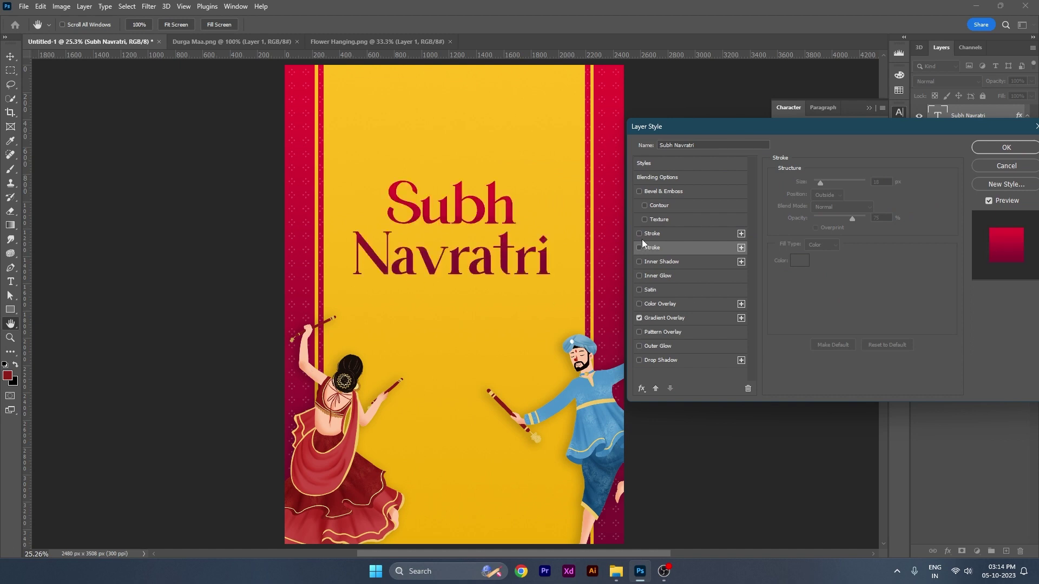
{"action": "left_click", "coordinate": [639, 248]}
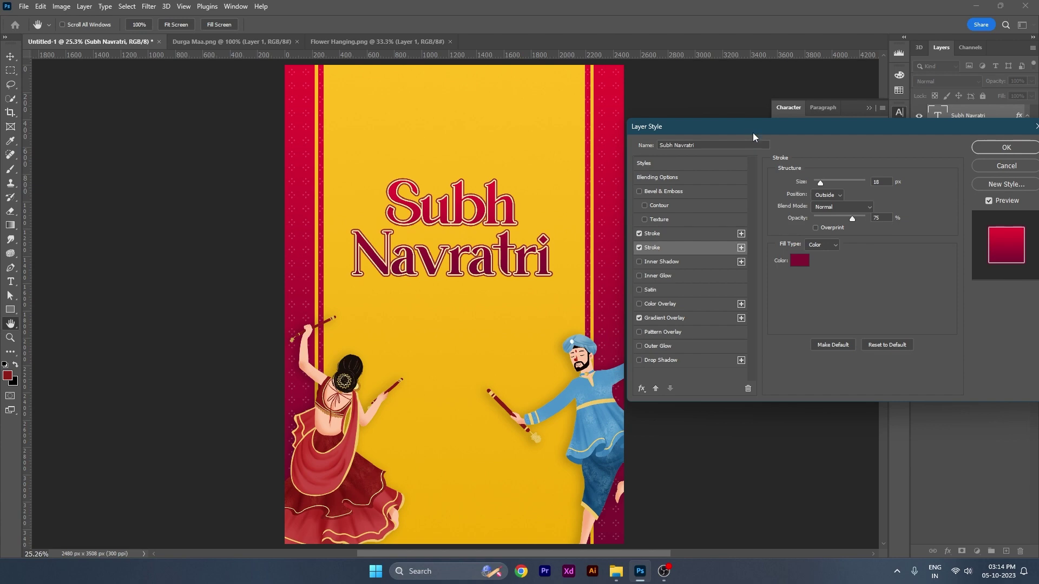
{"action": "left_click_drag", "start_coordinate": [752, 132], "coordinate": [557, 234]}
{"action": "left_click", "coordinate": [784, 249]}
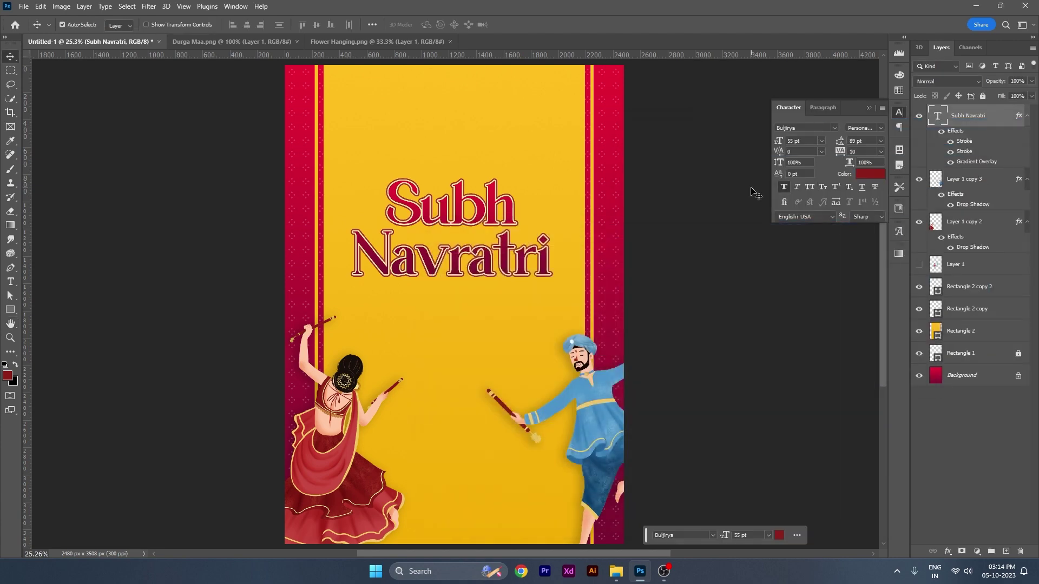
- Centre the Subh Navratri title horizontally on the poster
{"action": "left_click", "coordinate": [247, 25]}
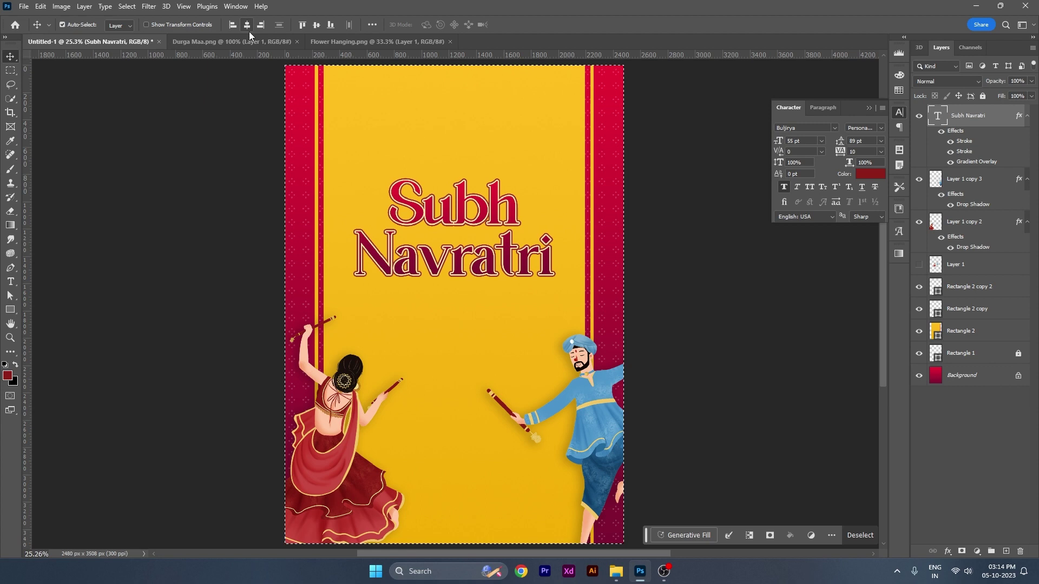
{"action": "left_click", "coordinate": [892, 131]}
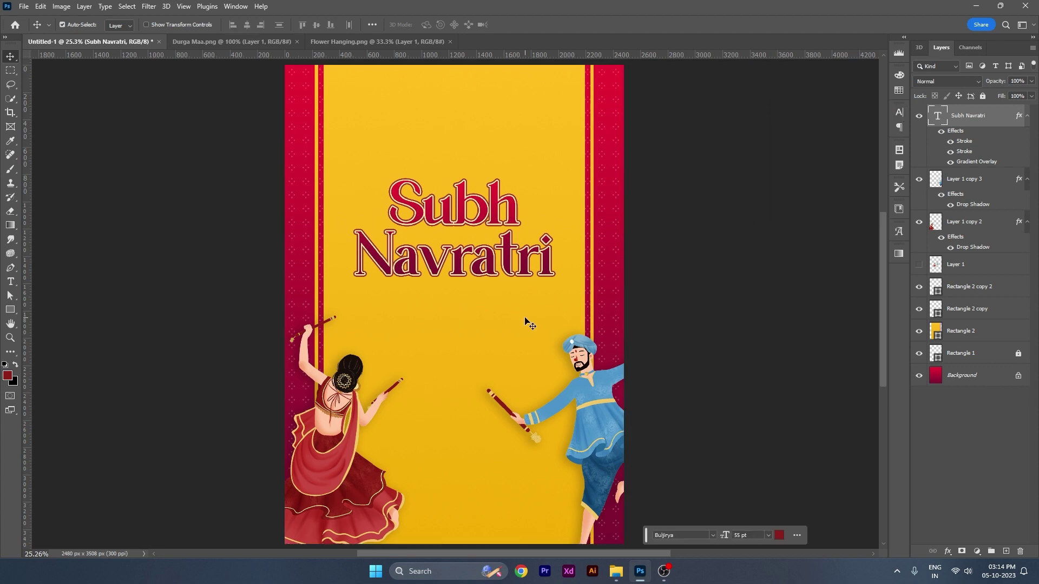
{"action": "left_click", "coordinate": [14, 283]}
{"action": "left_click", "coordinate": [399, 297]}
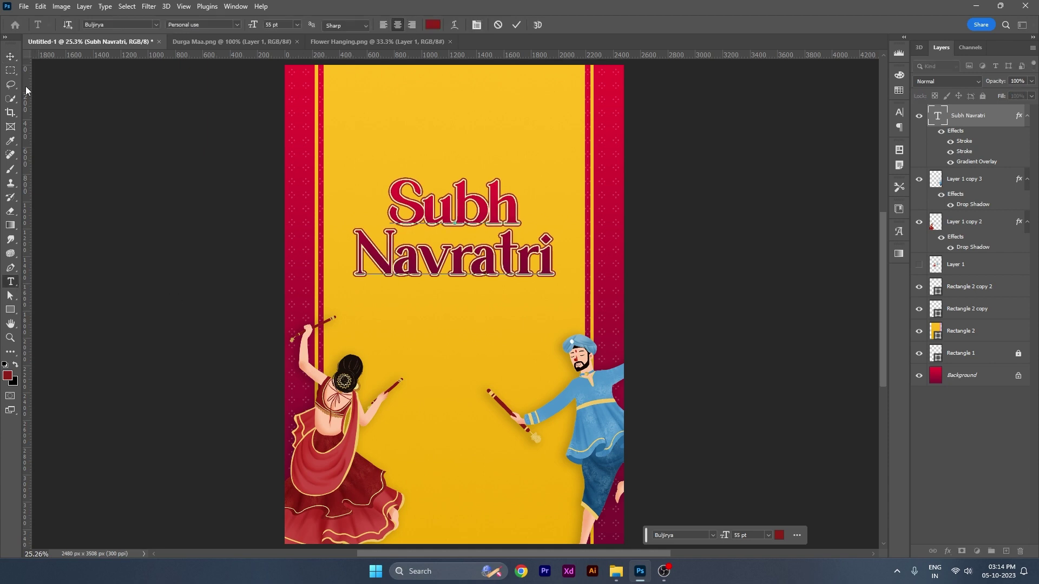
{"action": "left_click", "coordinate": [10, 56]}
{"action": "left_click", "coordinate": [10, 282]}
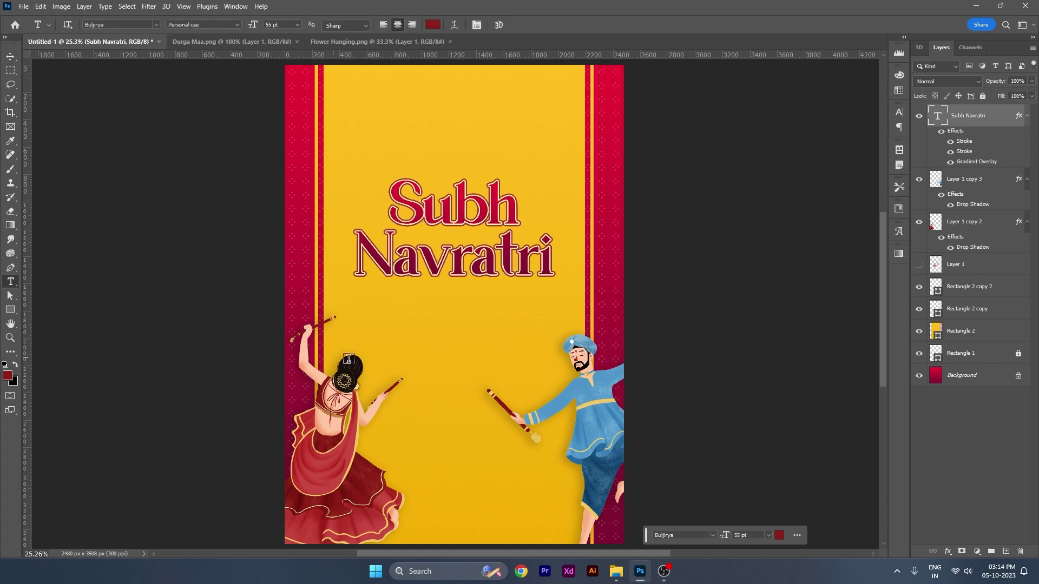
- Add a Montserrat Medium text box under the title and paste the Navratri greeting
{"action": "left_click", "coordinate": [400, 350]}
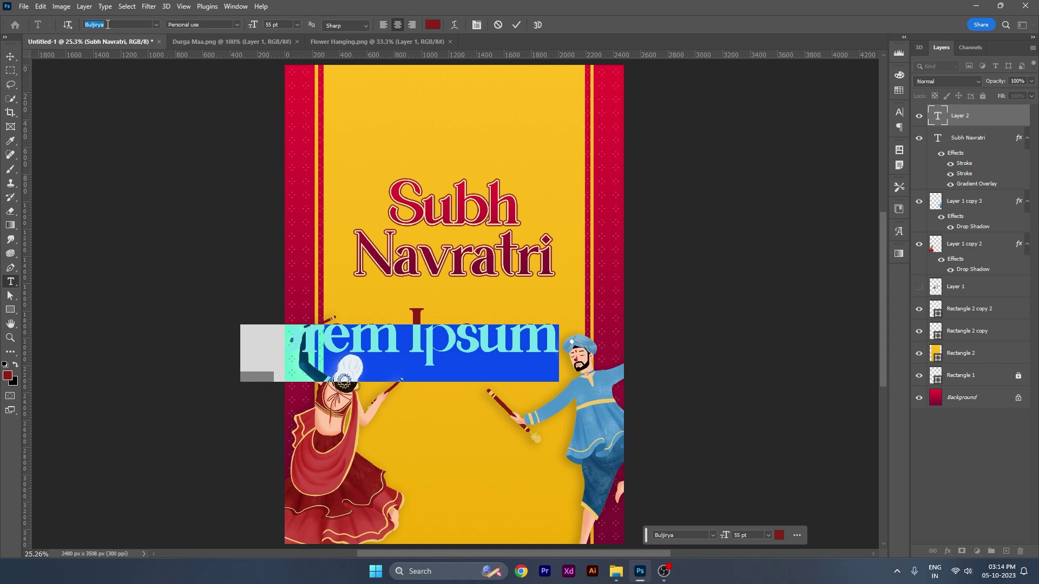
{"action": "type", "text": "mont"}
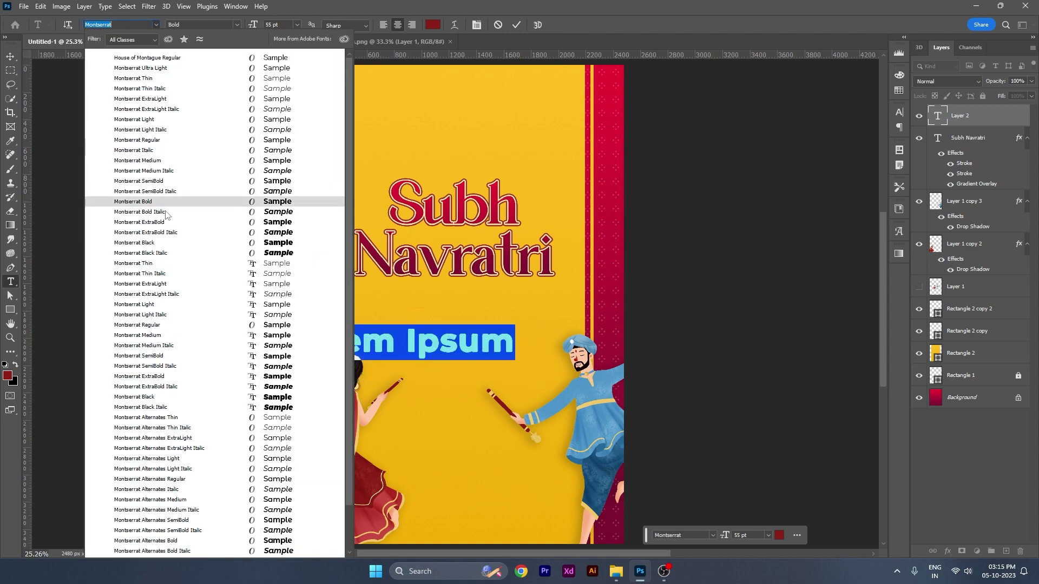
{"action": "left_click", "coordinate": [166, 162]}
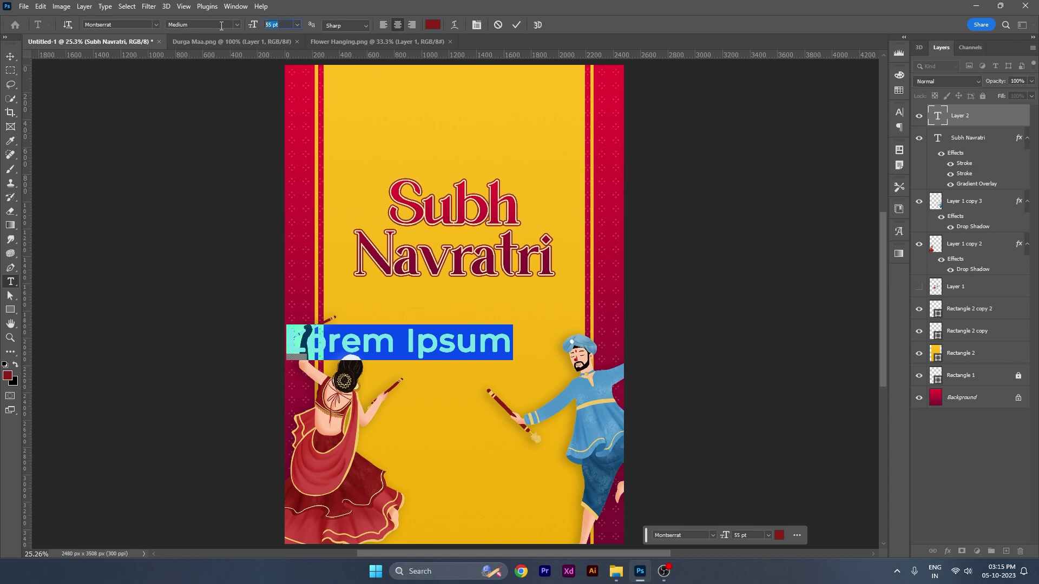
{"action": "key", "text": "Return"}
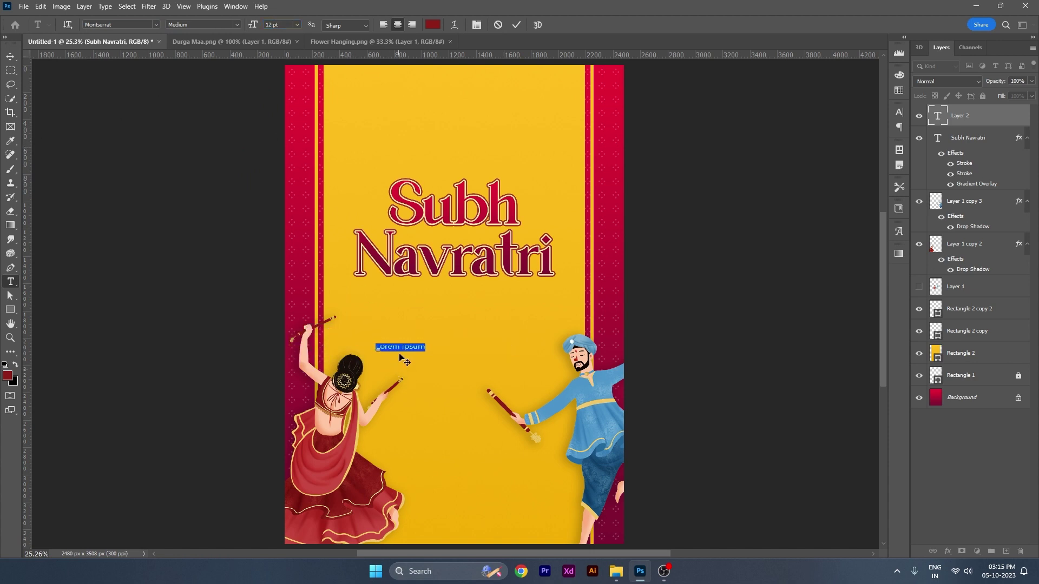
{"action": "left_click_drag", "start_coordinate": [399, 369], "coordinate": [384, 325]}
{"action": "key", "text": "super+v"}
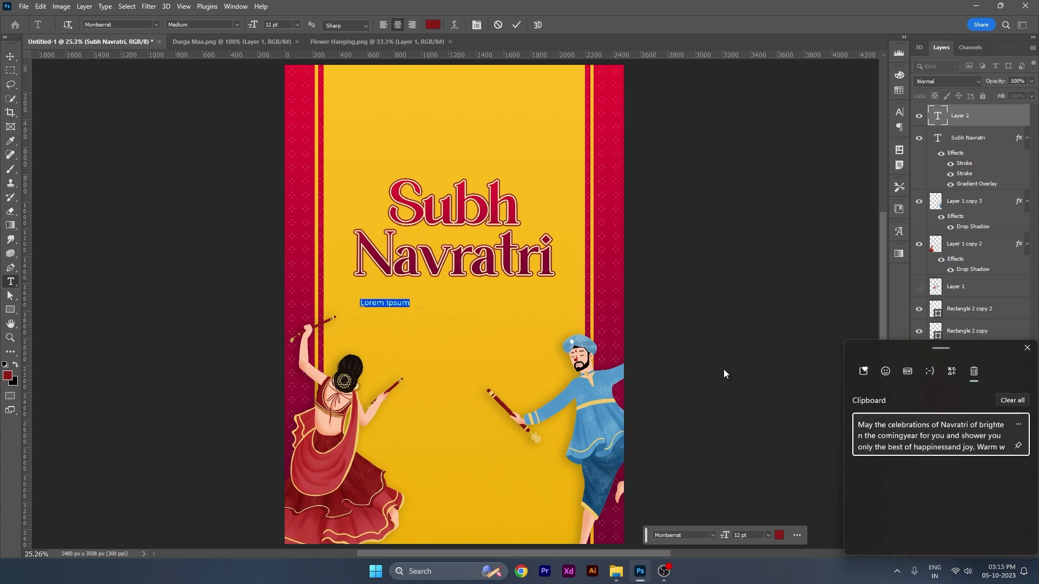
{"action": "left_click", "coordinate": [868, 433]}
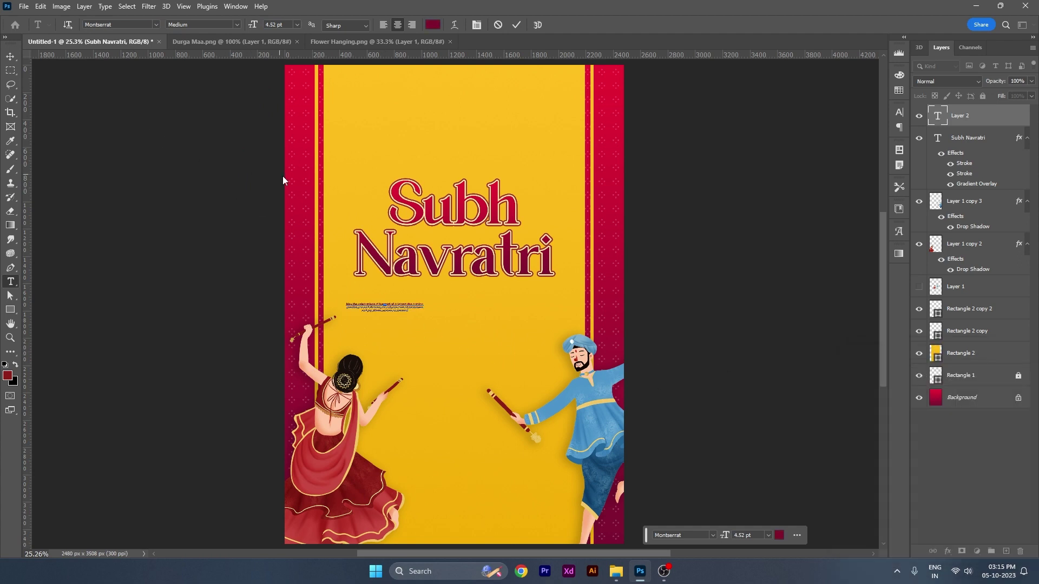
- Resize the greeting to 12 pt and centre it just beneath the title
{"action": "key", "text": "ctrl+a"}
{"action": "left_click", "coordinate": [286, 25]}
{"action": "type", "text": "12"}
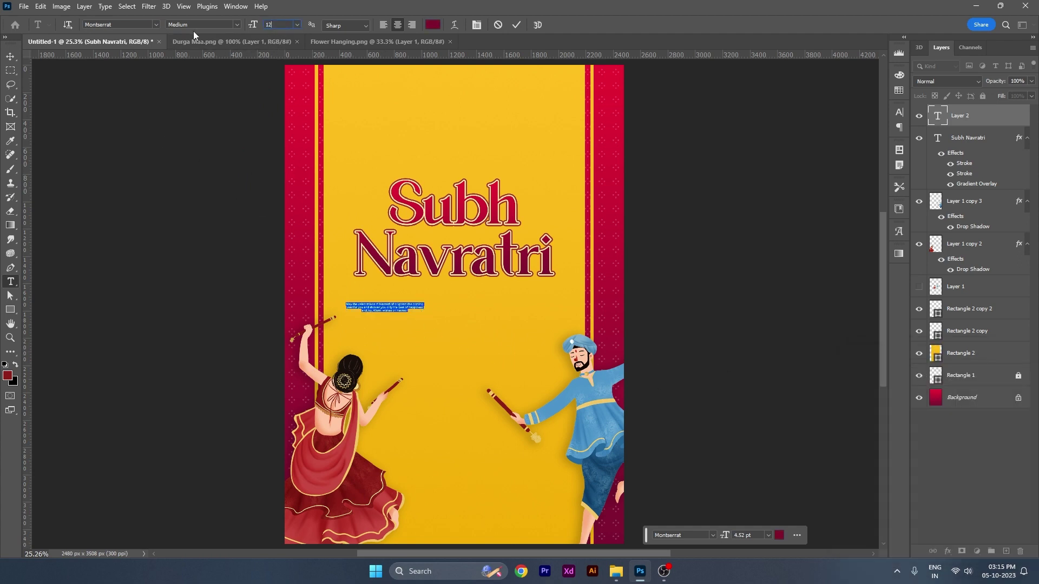
{"action": "key", "text": "Return"}
{"action": "left_click", "coordinate": [10, 56]}
{"action": "left_click_drag", "start_coordinate": [379, 315], "coordinate": [451, 302]}
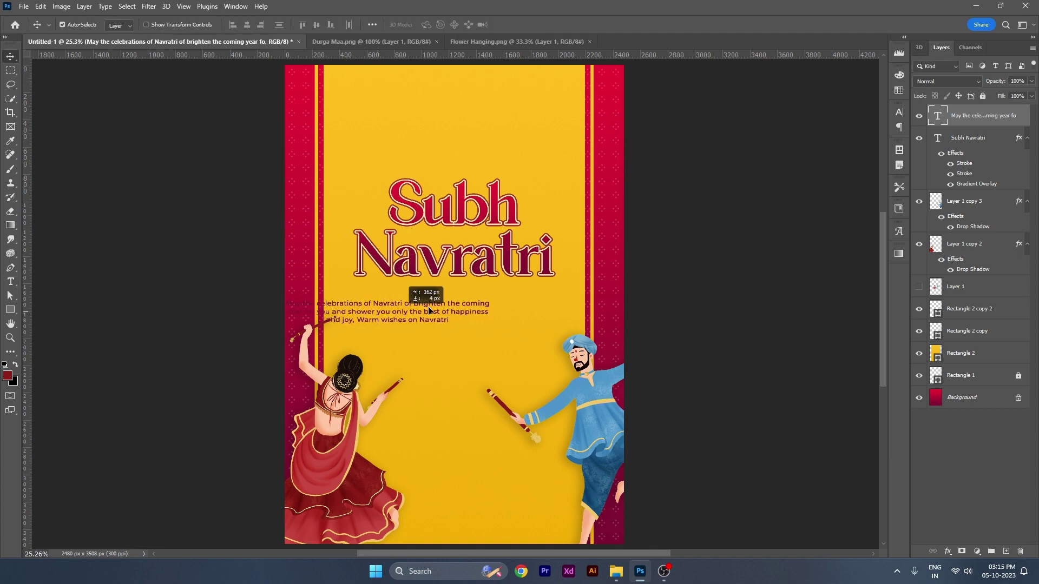
- Colour the greeting with the title's maroon and fit the poster in the window
{"action": "double_click", "coordinate": [451, 302]}
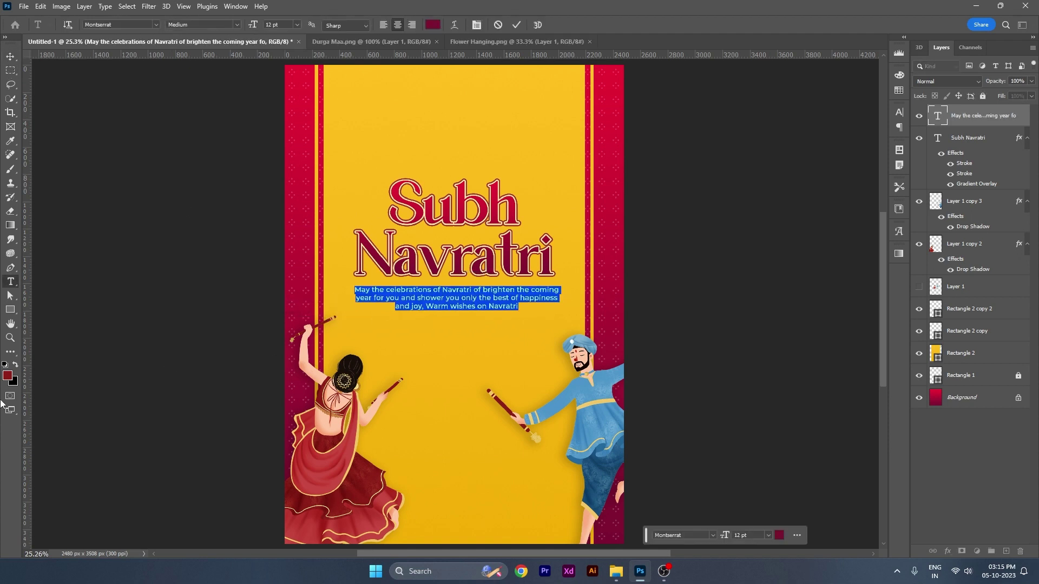
{"action": "left_click", "coordinate": [8, 376]}
{"action": "left_click", "coordinate": [608, 531]}
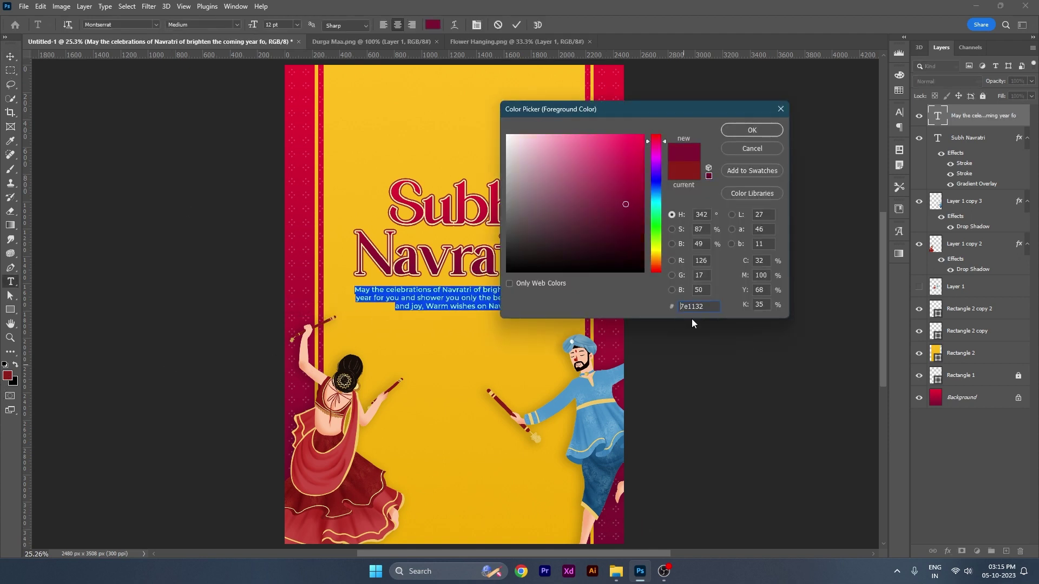
{"action": "left_click", "coordinate": [751, 133]}
{"action": "left_click", "coordinate": [10, 56]}
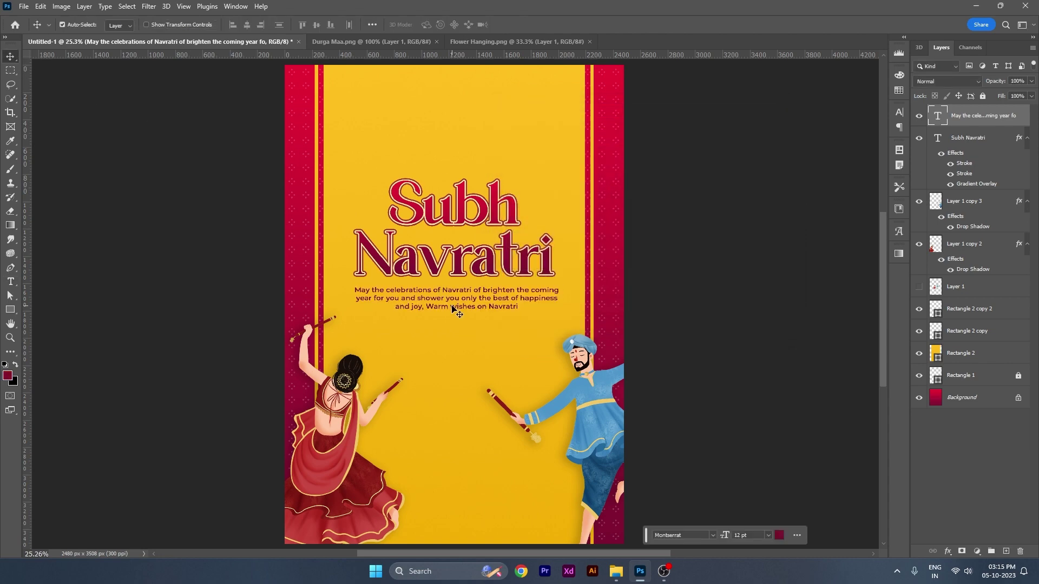
{"action": "scroll", "coordinate": [453, 307], "scroll_direction": "up", "scroll_amount": 2}
{"action": "scroll", "coordinate": [453, 307], "scroll_direction": "up", "scroll_amount": 1}
{"action": "scroll", "coordinate": [453, 284], "scroll_direction": "up", "scroll_amount": 1}
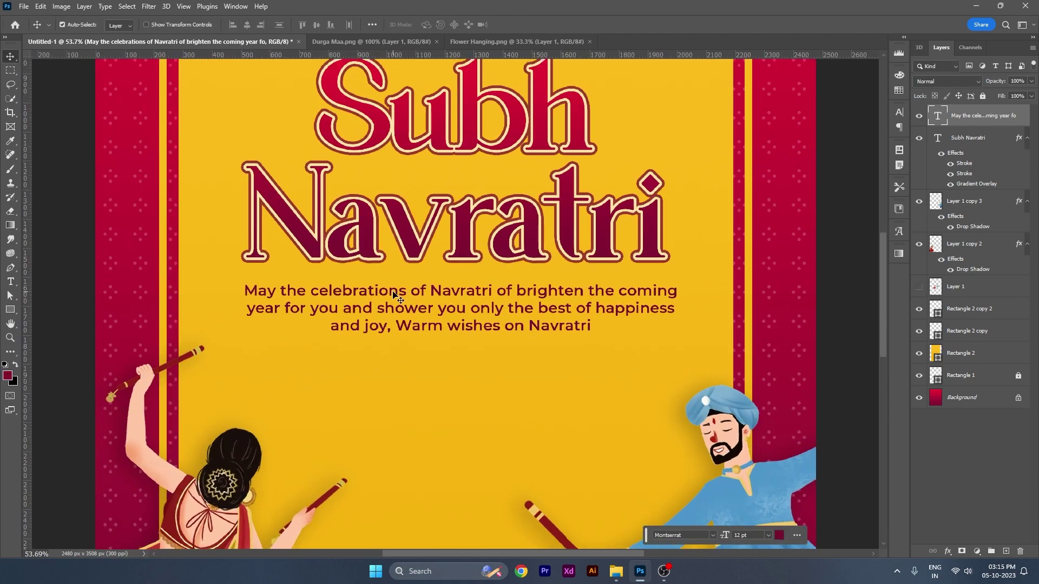
{"action": "key", "text": "ctrl+0"}
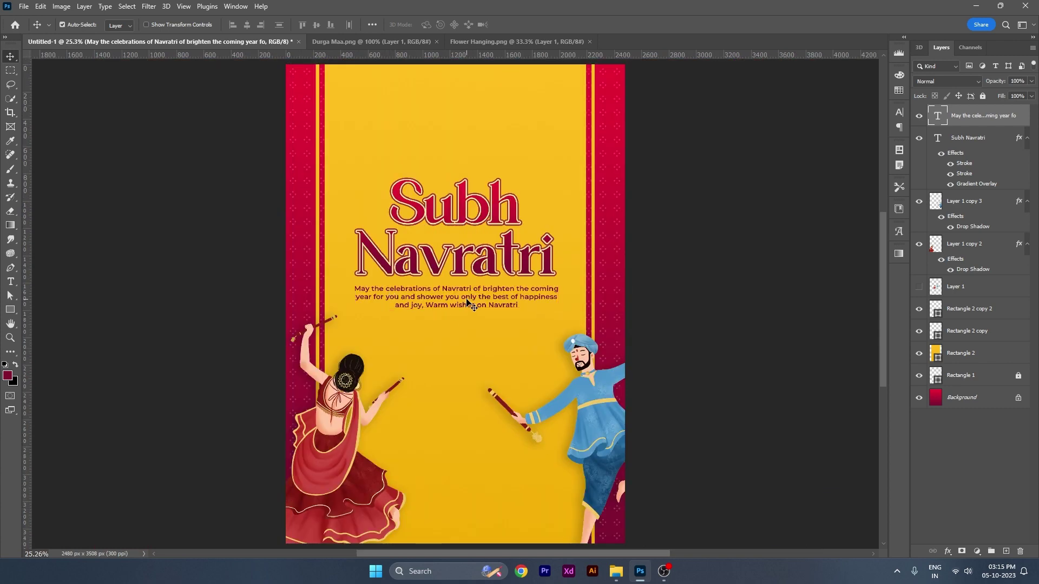
- Enlarge the woman dancer slightly upward, to about 103%
{"action": "left_click", "coordinate": [357, 364]}
{"action": "key", "text": "ctrl+t"}
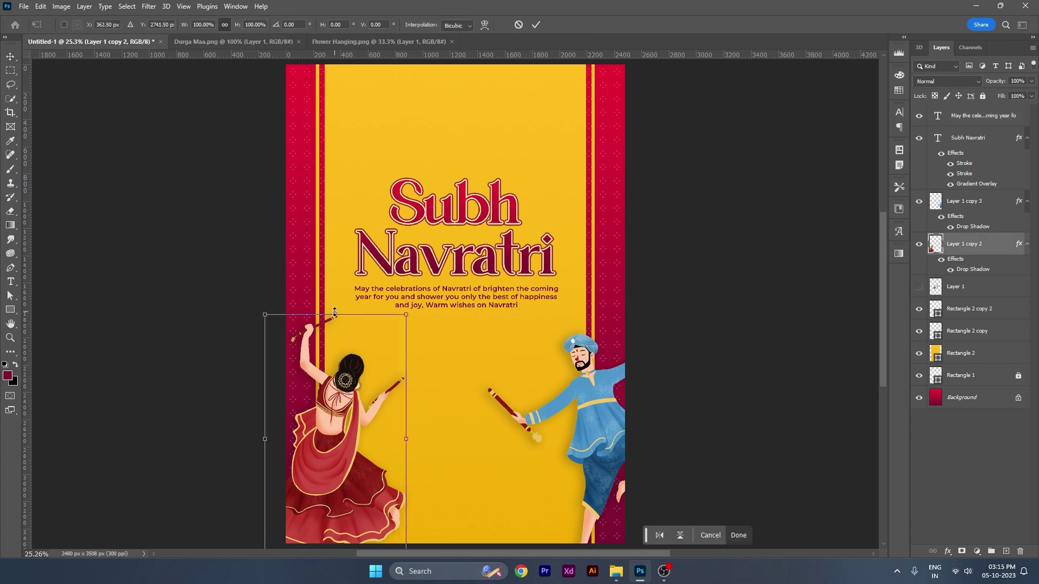
{"action": "left_click_drag", "start_coordinate": [335, 314], "coordinate": [337, 299]}
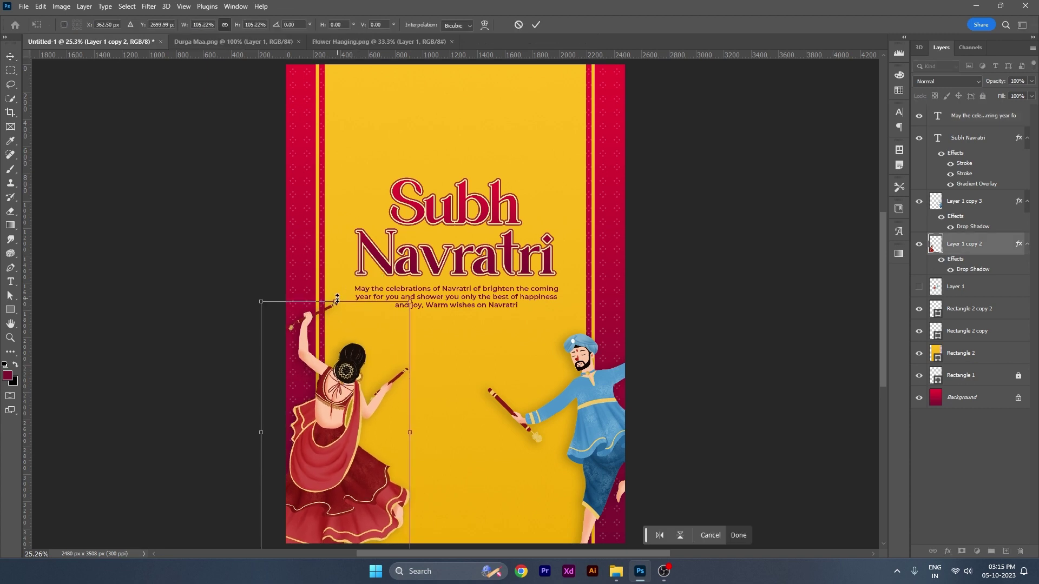
{"action": "key", "text": "Return"}
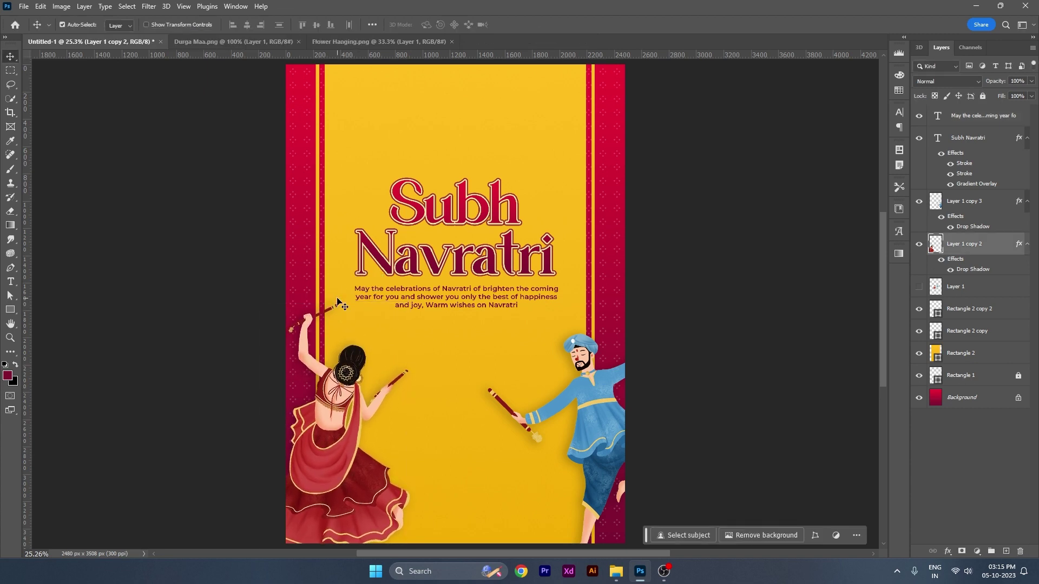
{"action": "key", "text": "ctrl+t"}
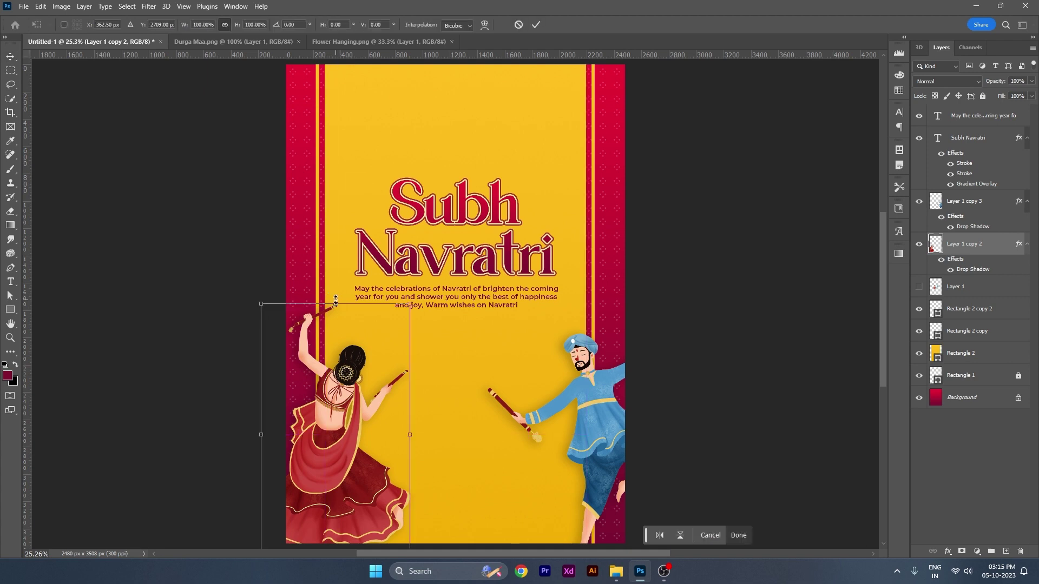
{"action": "left_click_drag", "start_coordinate": [335, 301], "coordinate": [335, 293]}
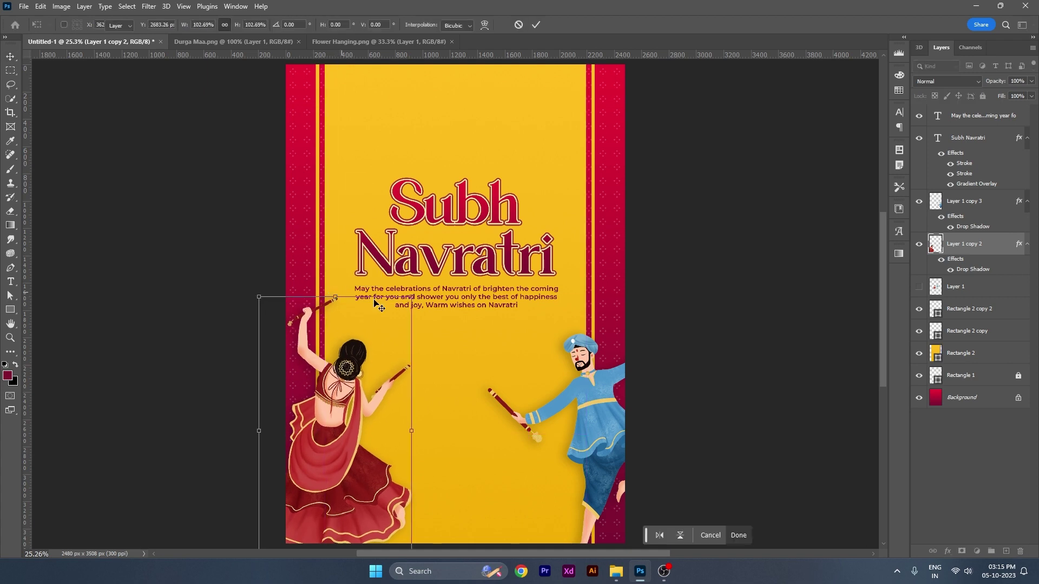
{"action": "key", "text": "Return"}
- Enlarge the man dancer to about 110%
{"action": "left_click", "coordinate": [599, 404], "text": "ctrl"}
{"action": "key", "text": "ctrl+t"}
{"action": "left_click_drag", "start_coordinate": [580, 297], "coordinate": [583, 269]}
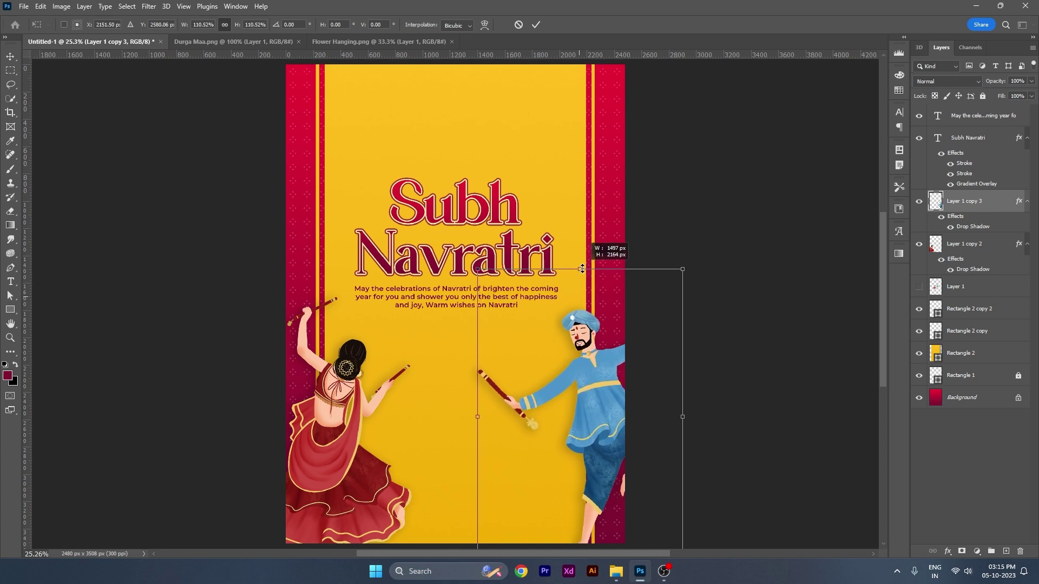
{"action": "key", "text": "Return"}
{"action": "left_click", "coordinate": [703, 341]}
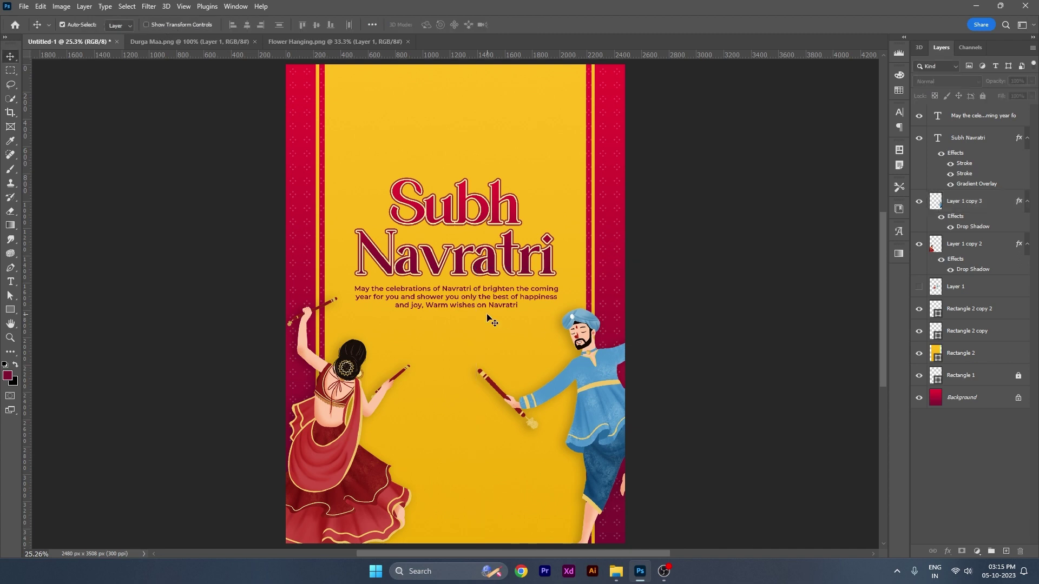
- Nudge the Subh Navratri title and greeting a little lower on the poster
{"action": "left_click", "coordinate": [484, 302]}
{"action": "left_click", "coordinate": [494, 272], "text": "shift"}
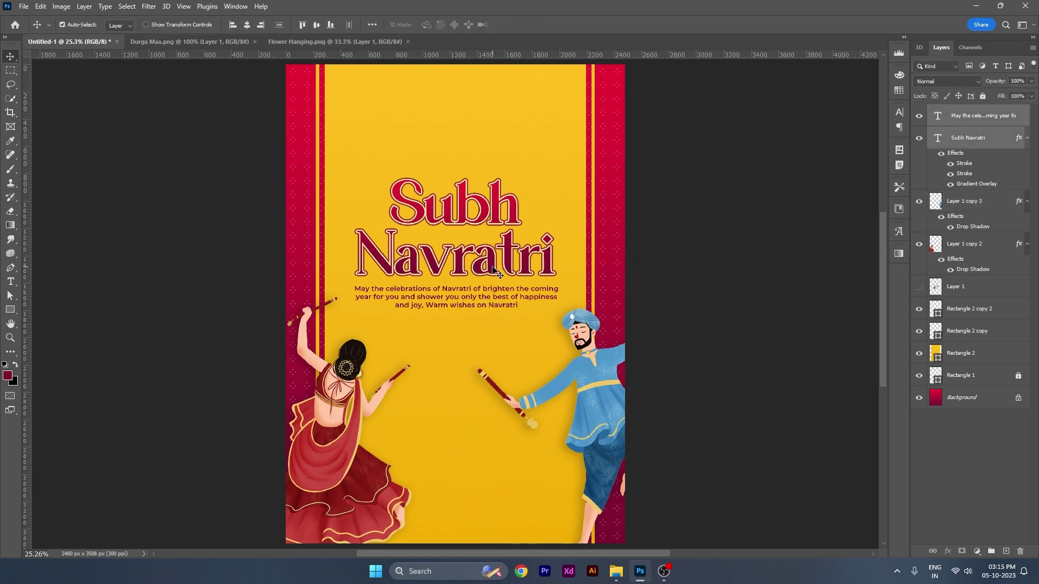
{"action": "key", "text": "Down"}
{"action": "key", "text": "Down"}
{"action": "key", "text": "Down"}
{"action": "key", "text": "Down"}
{"action": "key", "text": "Down"}
{"action": "key", "text": "Down"}
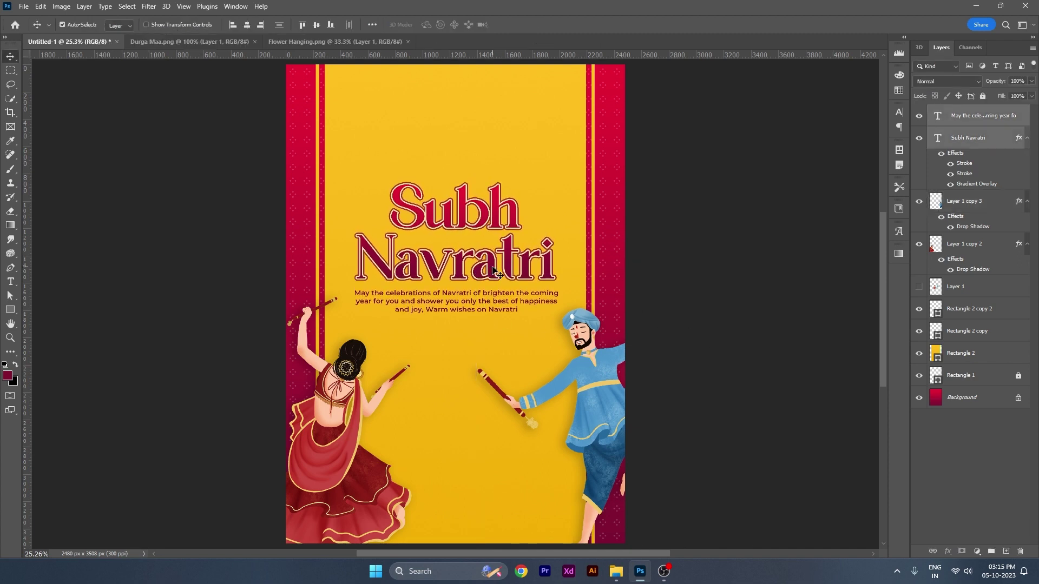
{"action": "key", "text": "Down"}
{"action": "key", "text": "Down"}
{"action": "key", "text": "Down"}
{"action": "key", "text": "Down"}
{"action": "key", "text": "Down"}
{"action": "key", "text": "Down"}
{"action": "key", "text": "Down"}
{"action": "key", "text": "Down"}
{"action": "key", "text": "Down"}
{"action": "left_click", "coordinate": [672, 309]}
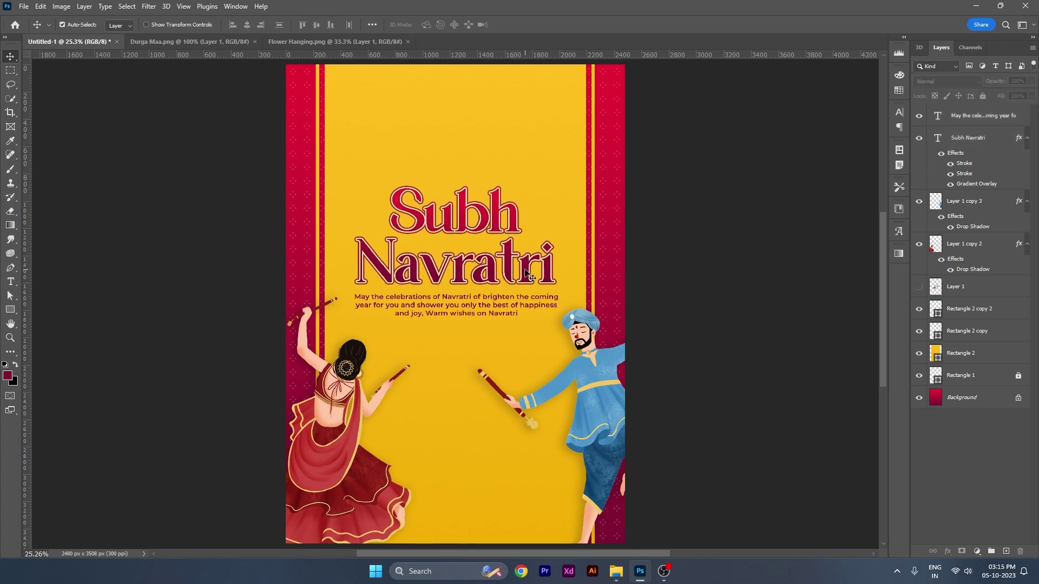
{"action": "left_click", "coordinate": [528, 274]}
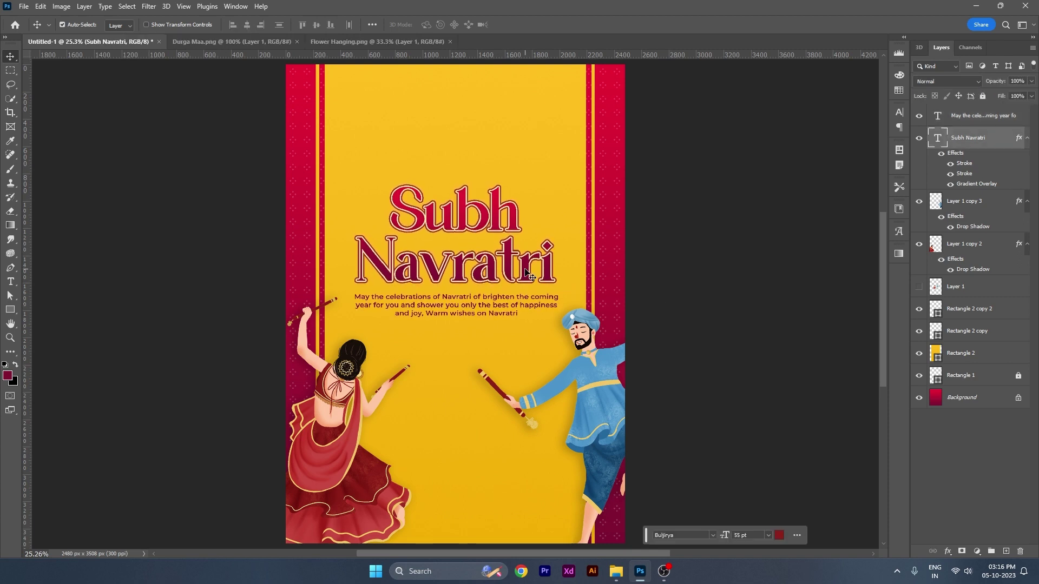
{"action": "left_click", "coordinate": [666, 309]}
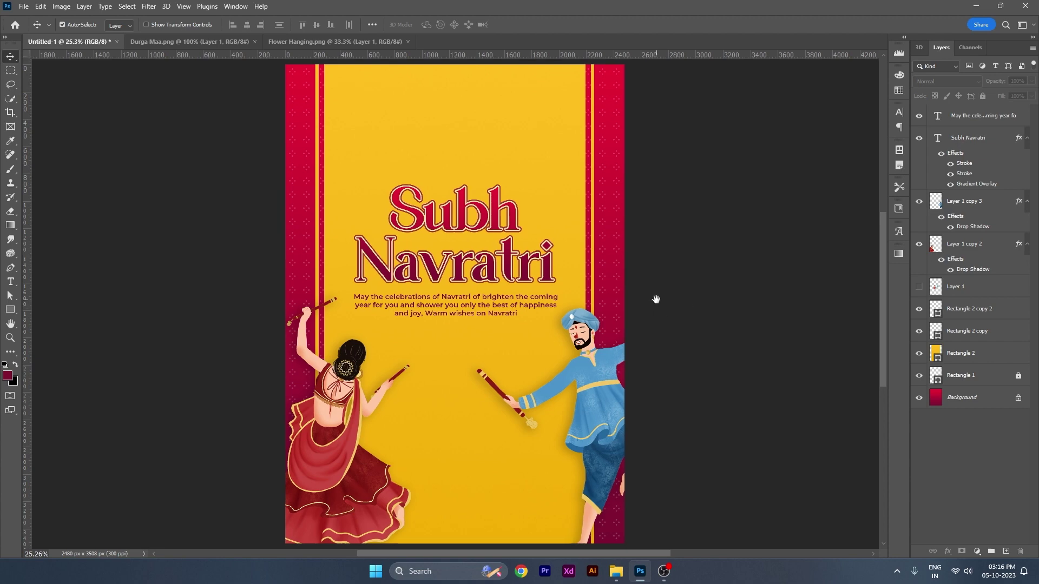
- Switch to the Flower Hanging.png image and adjust the garland artwork's position
{"action": "left_click", "coordinate": [368, 41]}
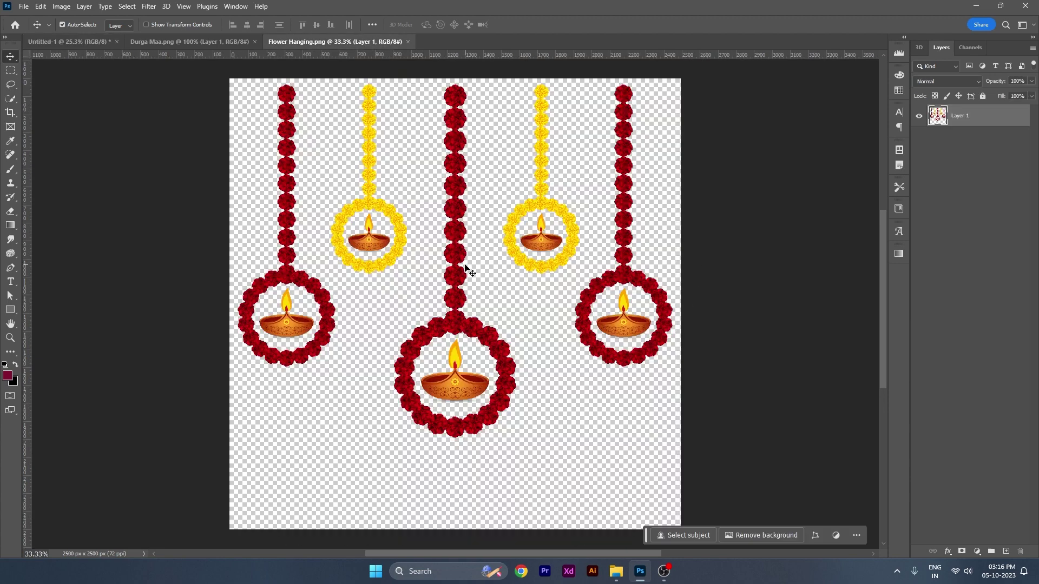
{"action": "left_click_drag", "start_coordinate": [457, 249], "coordinate": [467, 285]}
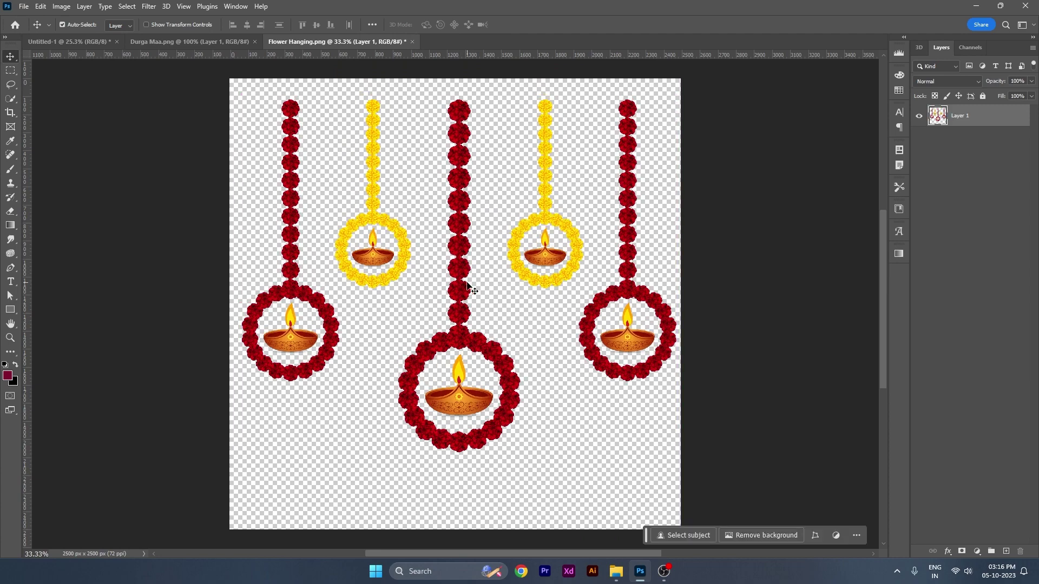
{"action": "left_click_drag", "start_coordinate": [462, 336], "coordinate": [461, 333]}
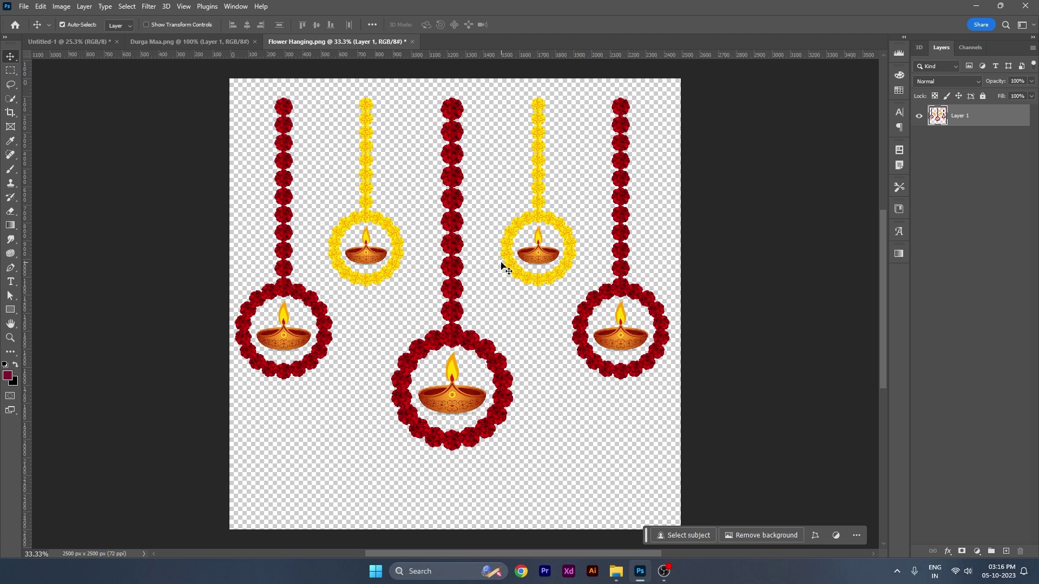
- Trace the rightmost red garland with the Pen tool and copy it to a new layer
{"action": "key", "text": "p"}
{"action": "left_click_drag", "start_coordinate": [603, 83], "coordinate": [695, 94]}
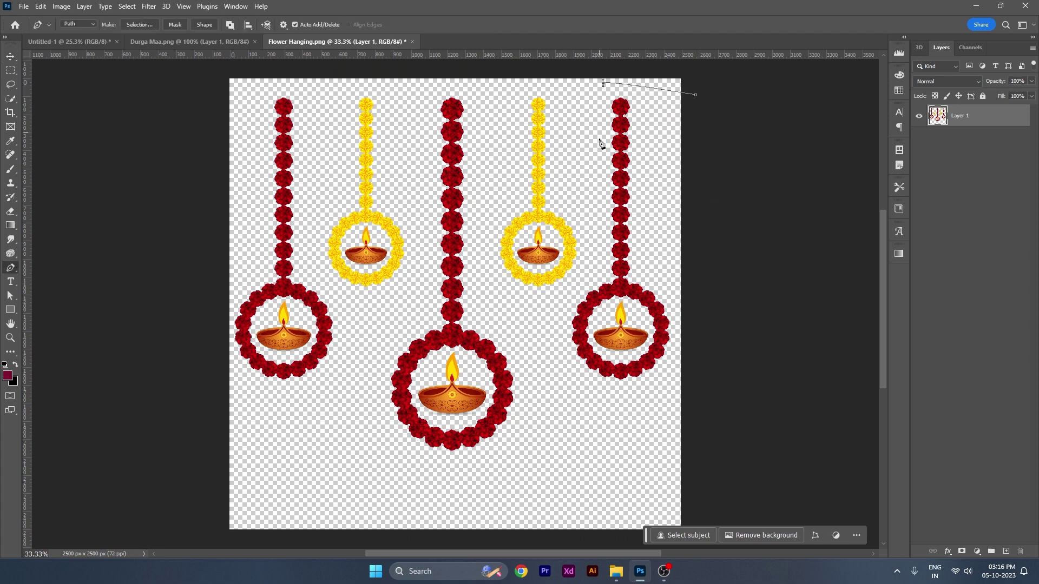
{"action": "left_click", "coordinate": [588, 254]}
{"action": "left_click", "coordinate": [564, 318]}
{"action": "left_click", "coordinate": [559, 390]}
{"action": "left_click", "coordinate": [654, 419]}
{"action": "left_click", "coordinate": [750, 342]}
{"action": "left_click", "coordinate": [744, 212]}
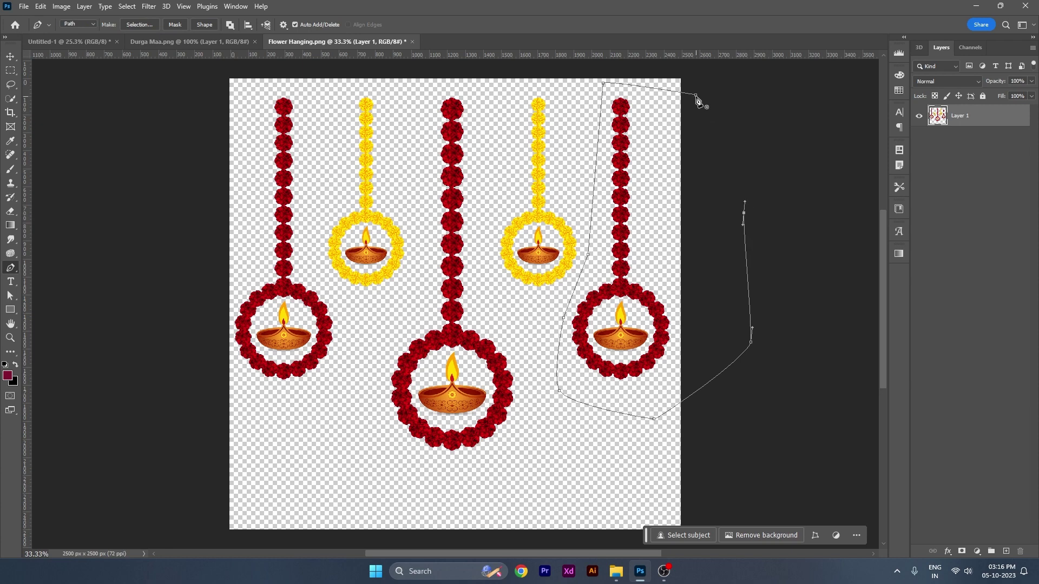
{"action": "left_click", "coordinate": [696, 96]}
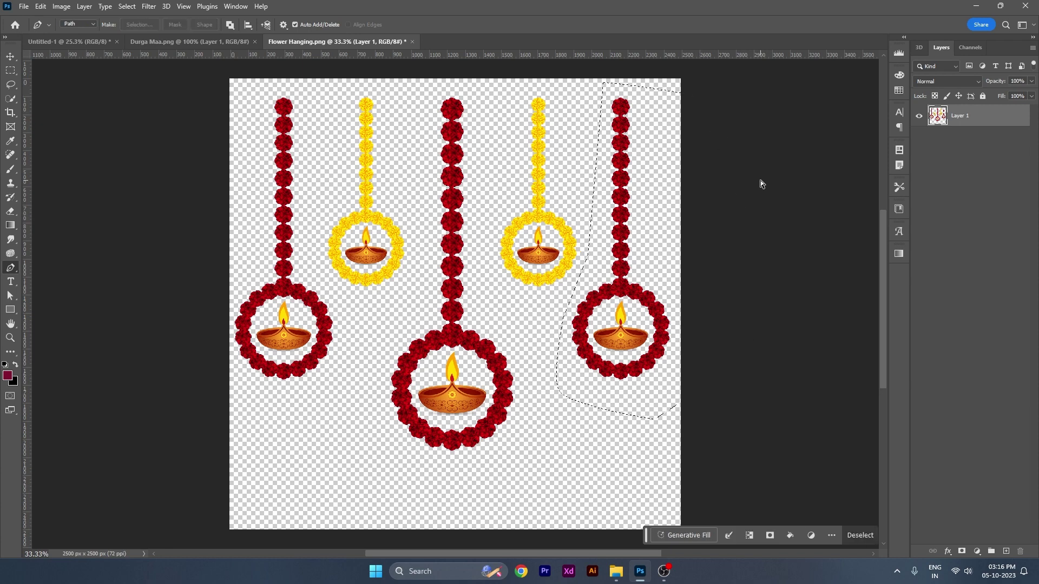
{"action": "key", "text": "ctrl+shift+alt+n"}
- Trace the right yellow garland, copy it to its own layer, and drag the garlands toward the poster
{"action": "left_click", "coordinate": [961, 139]}
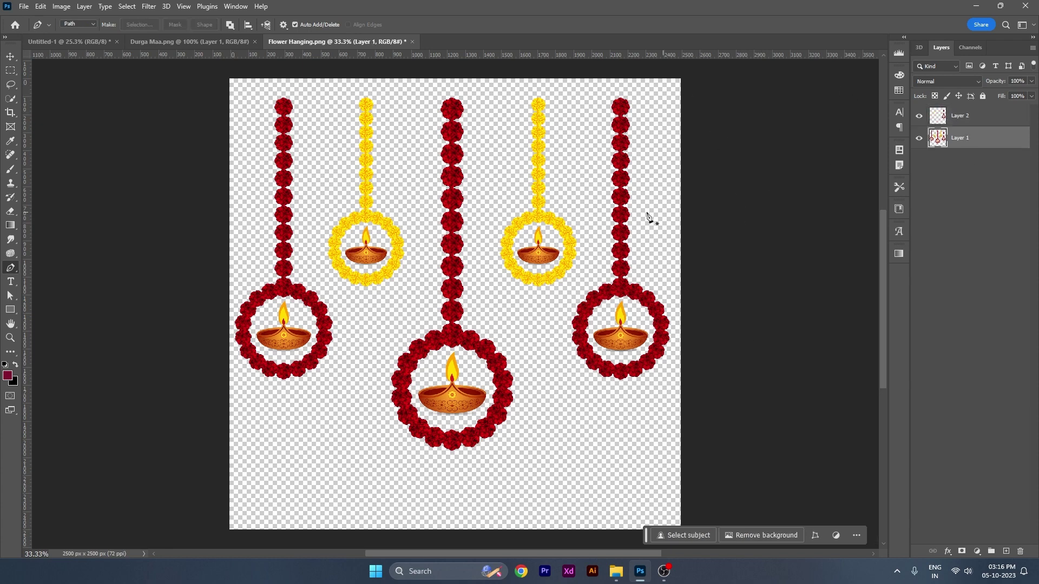
{"action": "left_click", "coordinate": [590, 176]}
{"action": "left_click", "coordinate": [580, 95]}
{"action": "left_click", "coordinate": [515, 86]}
{"action": "left_click", "coordinate": [508, 159]}
{"action": "left_click", "coordinate": [485, 217]}
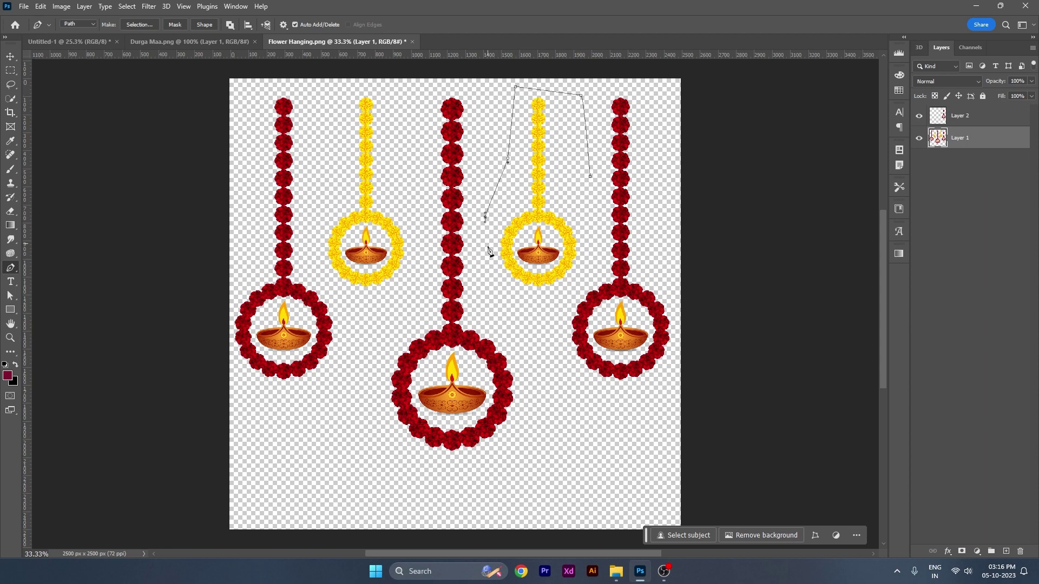
{"action": "left_click", "coordinate": [493, 274]}
{"action": "left_click", "coordinate": [535, 308]}
{"action": "left_click", "coordinate": [572, 298]}
{"action": "key", "text": "ctrl+Return"}
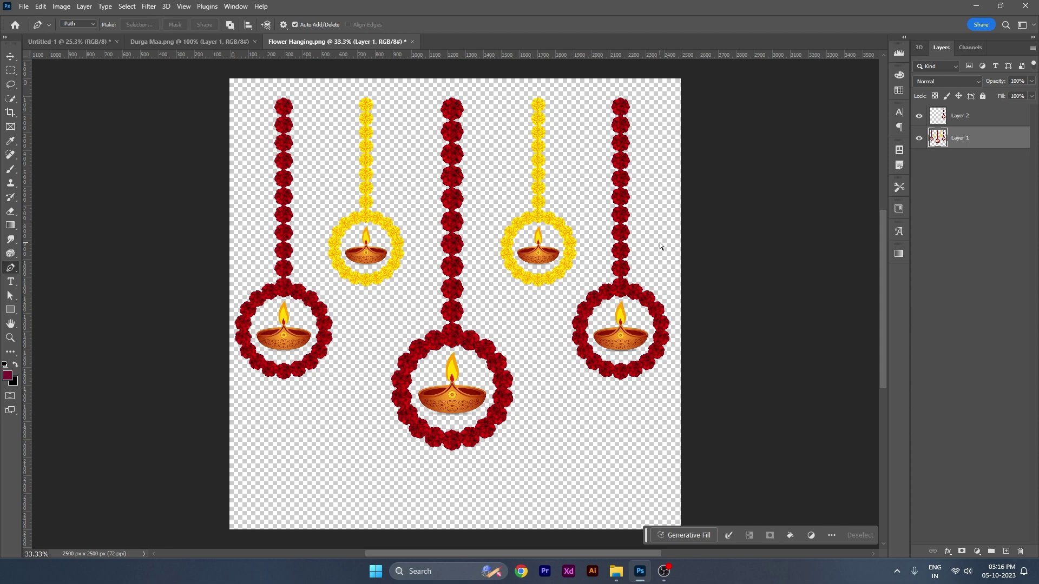
{"action": "key", "text": "ctrl+j"}
{"action": "key", "text": "v"}
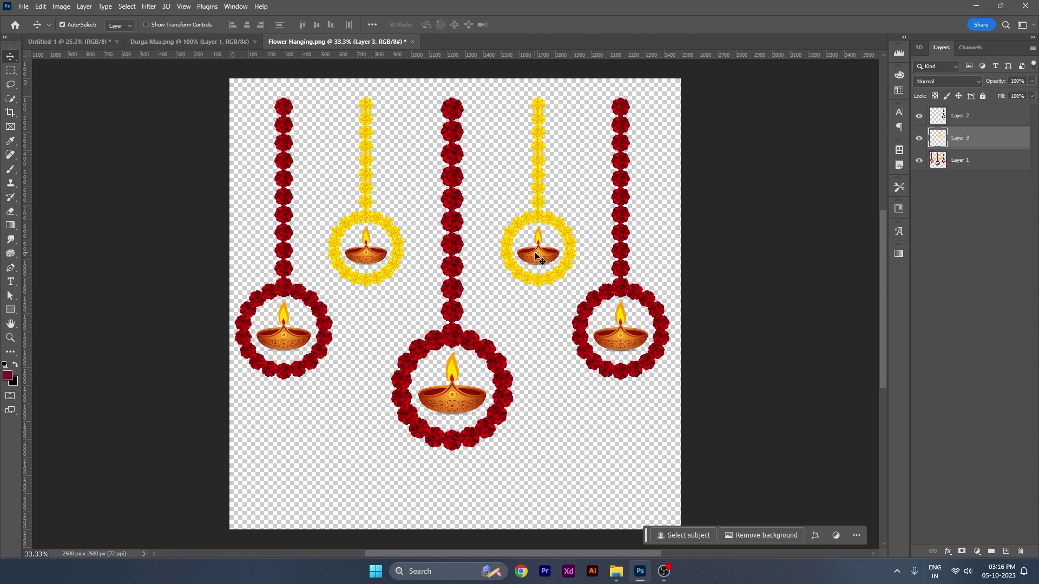
{"action": "left_click_drag", "start_coordinate": [617, 328], "coordinate": [96, 59]}
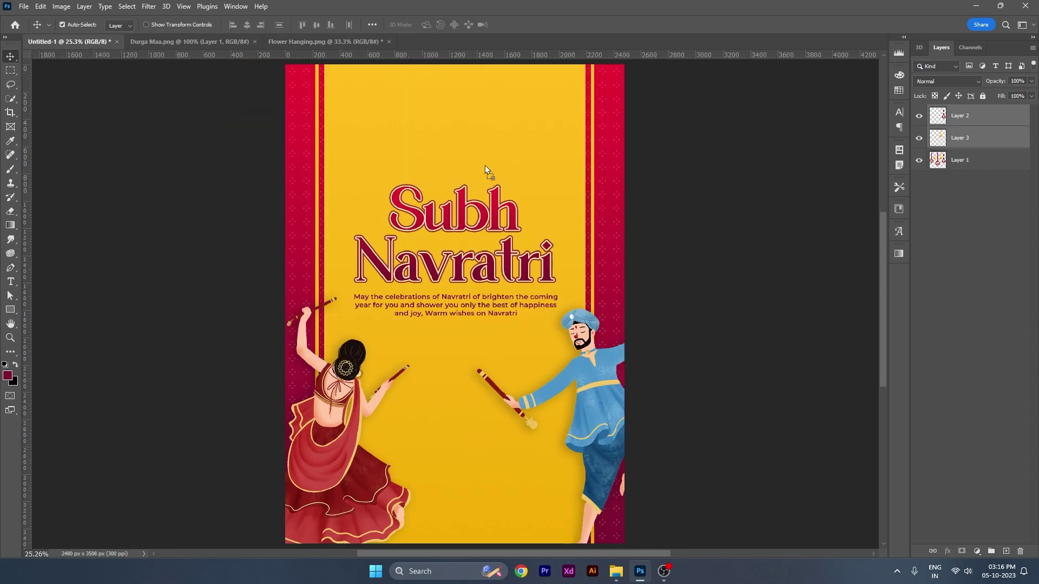
- Drop the garland layers onto the poster and scale them to fit
{"action": "left_click_drag", "start_coordinate": [485, 164], "coordinate": [487, 168]}
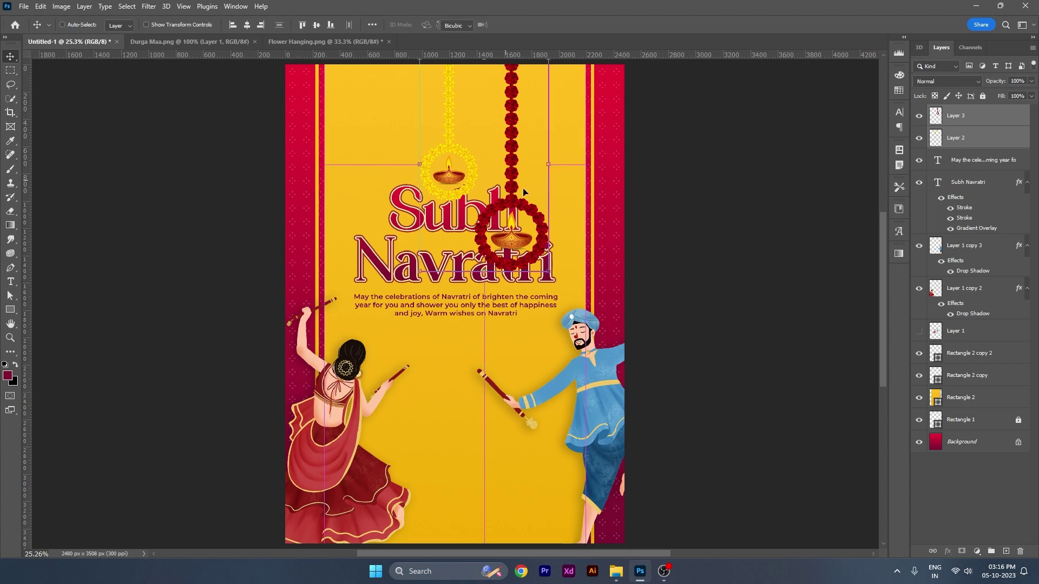
{"action": "key", "text": "ctrl+t"}
{"action": "mouse_move", "coordinate": [549, 165]}
{"action": "left_mouse_down"}
{"action": "mouse_move", "coordinate": [487, 176]}
{"action": "mouse_move", "coordinate": [476, 162]}
{"action": "mouse_move", "coordinate": [601, 158]}
{"action": "left_mouse_up"}
{"action": "key", "text": "Return"}
{"action": "scroll", "coordinate": [617, 136], "scroll_direction": "up", "scroll_amount": 5}
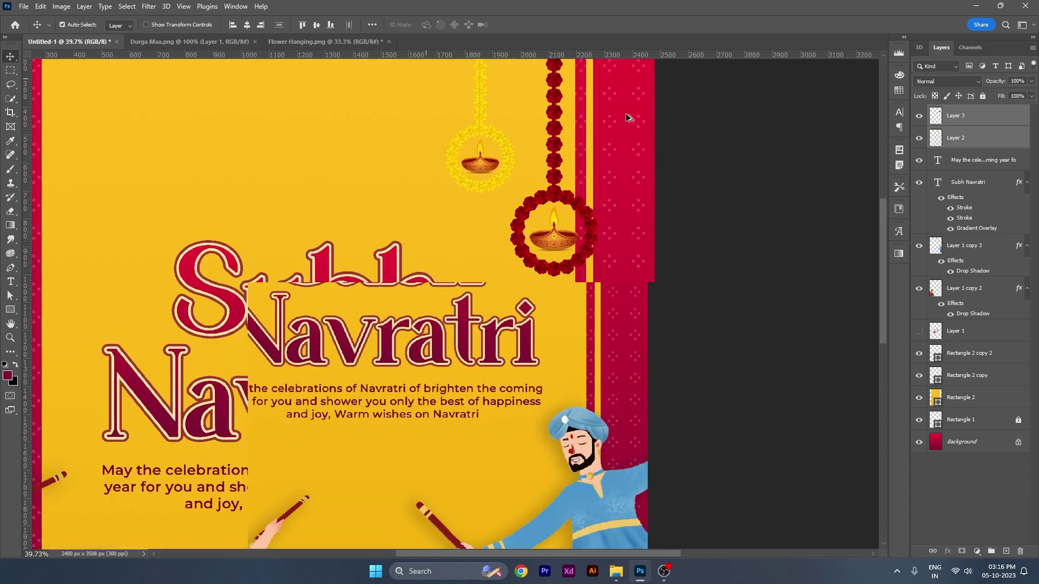
- Place the yellow garland on the right red border and shorten it
{"action": "left_click_drag", "start_coordinate": [414, 270], "coordinate": [557, 241]}
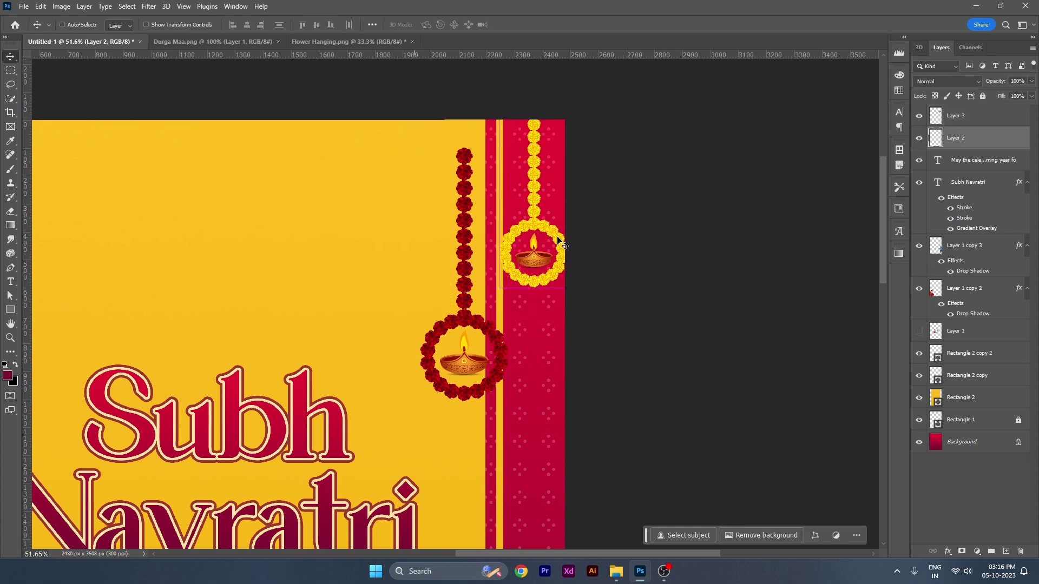
{"action": "key", "text": "ctrl+t"}
{"action": "left_click_drag", "start_coordinate": [534, 289], "coordinate": [547, 232]}
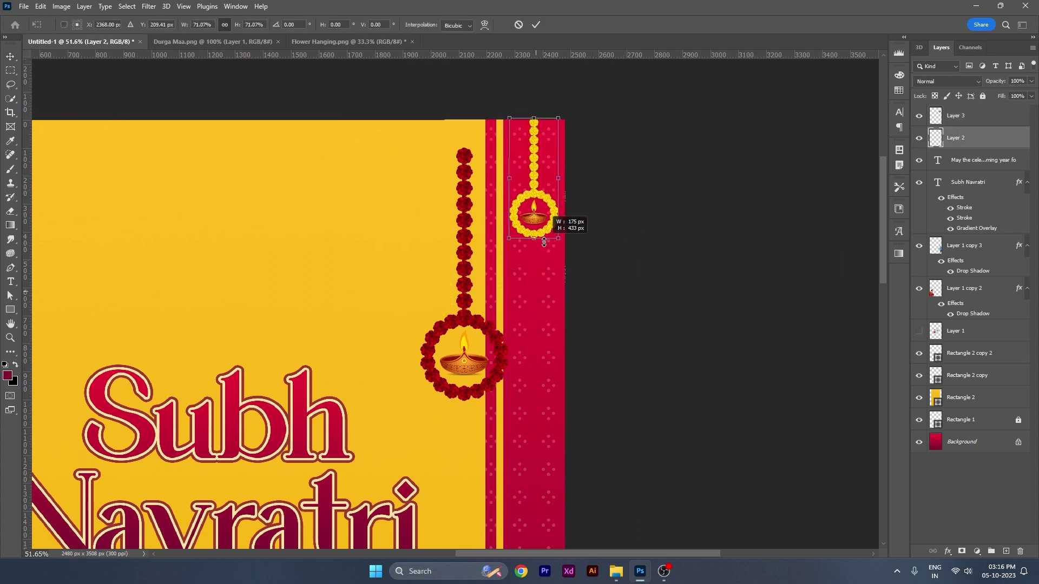
{"action": "key", "text": "Return"}
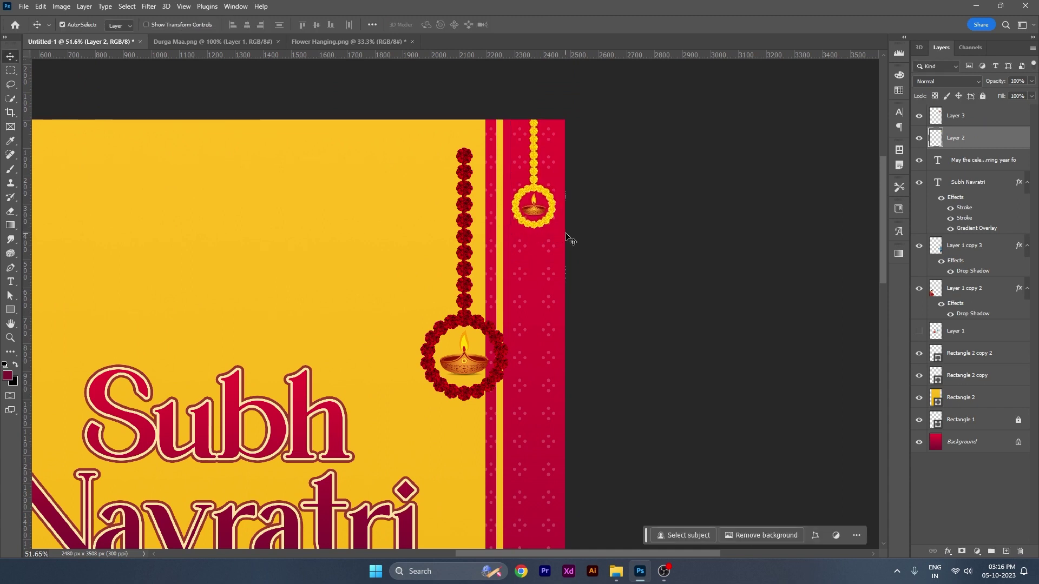
{"action": "left_click", "coordinate": [598, 233]}
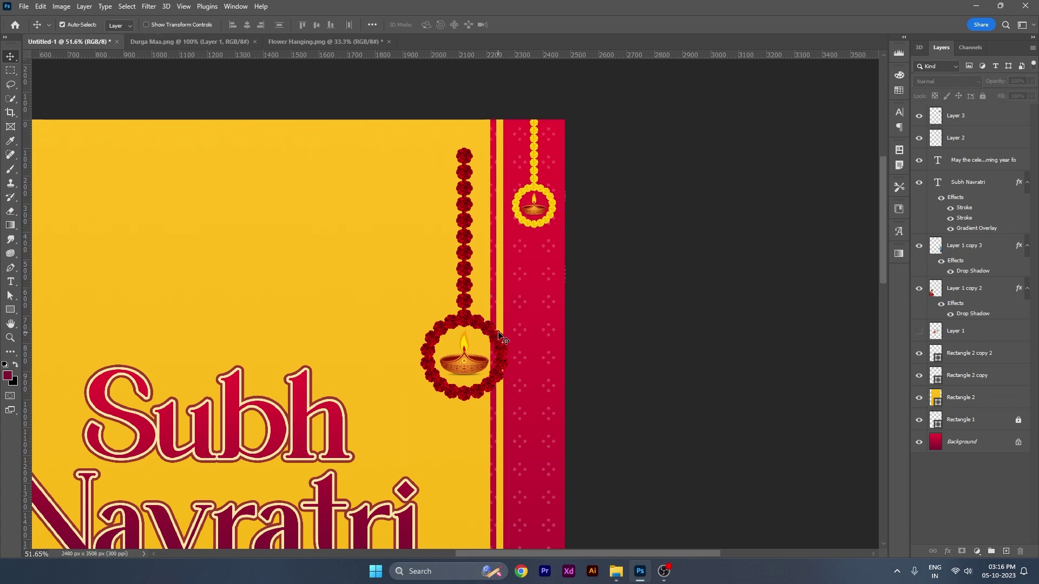
{"action": "key", "text": "ctrl+z"}
{"action": "key", "text": "ctrl+z"}
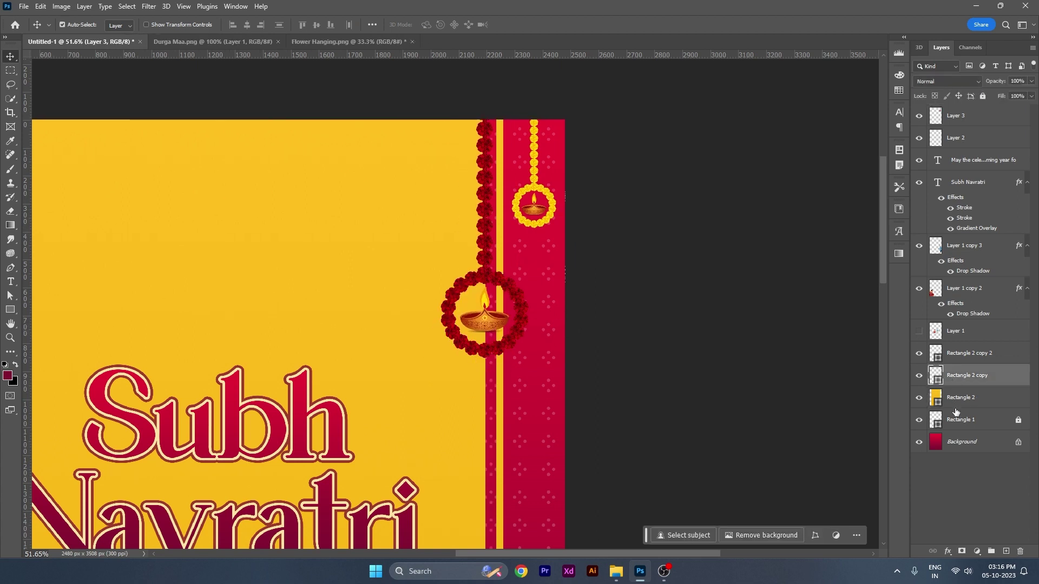
- Lock the border Rectangle layers in place
{"action": "left_click", "coordinate": [956, 414], "text": "shift"}
{"action": "left_click", "coordinate": [746, 323]}
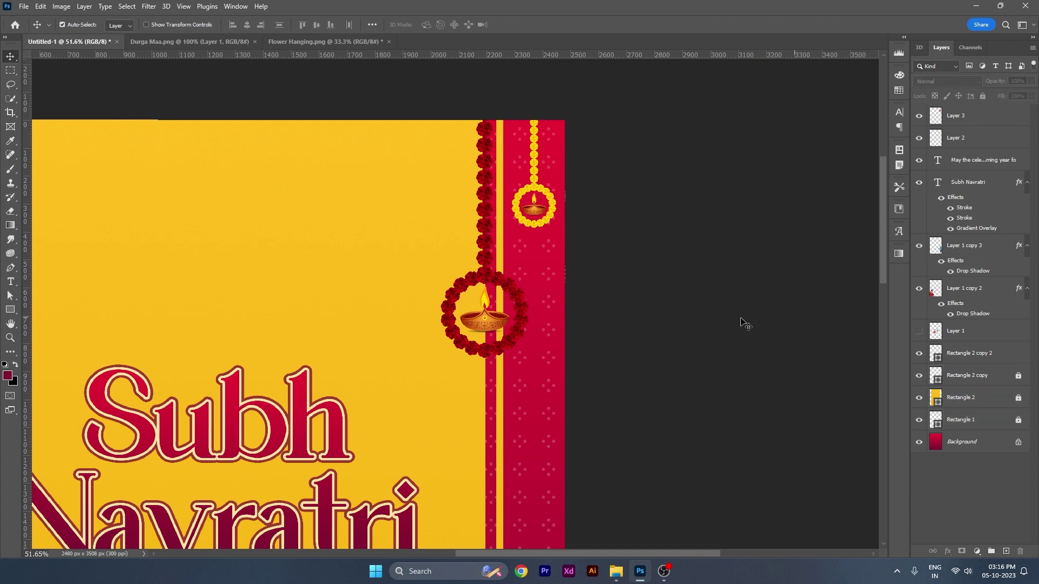
{"action": "left_click", "coordinate": [521, 303]}
{"action": "left_click", "coordinate": [974, 354]}
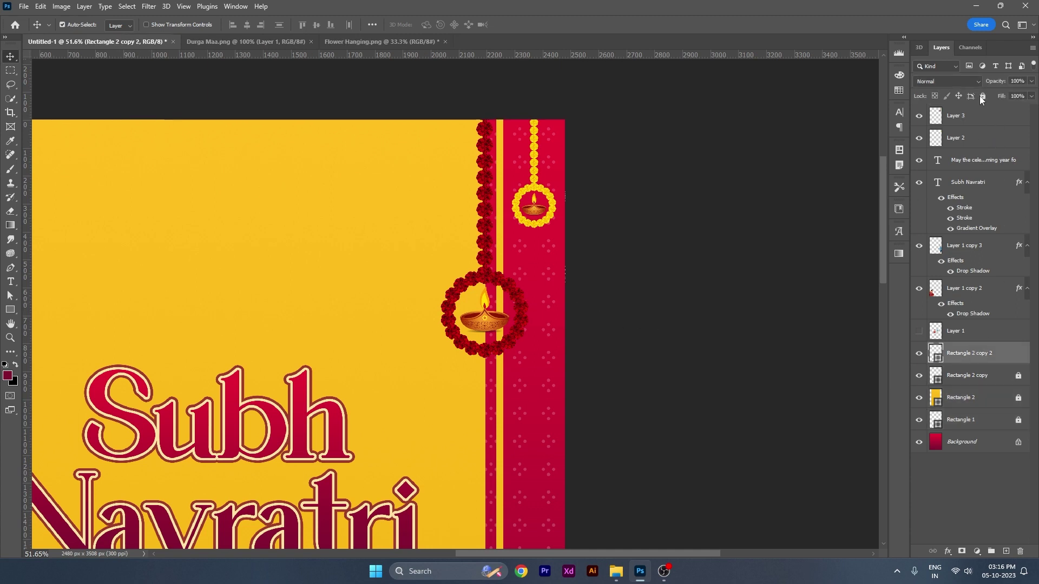
{"action": "left_click", "coordinate": [521, 304]}
- Shrink the red garland to about 78% onto the right border and fit the poster in view
{"action": "key", "text": "ctrl+t"}
{"action": "mouse_move", "coordinate": [496, 353]}
{"action": "left_mouse_down"}
{"action": "mouse_move", "coordinate": [494, 298]}
{"action": "mouse_move", "coordinate": [509, 295]}
{"action": "left_mouse_up"}
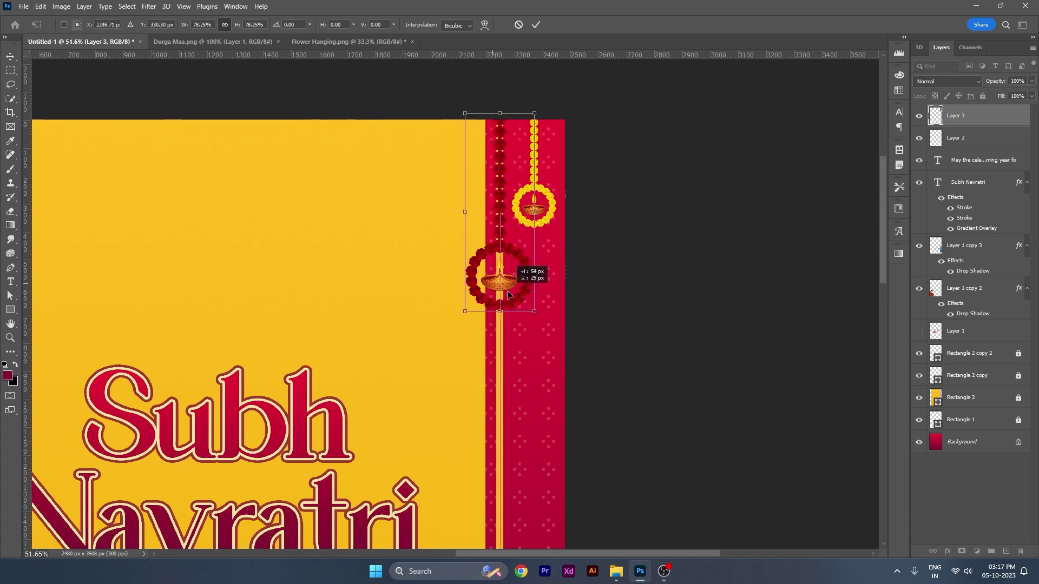
{"action": "left_click_drag", "start_coordinate": [509, 294], "coordinate": [508, 297]}
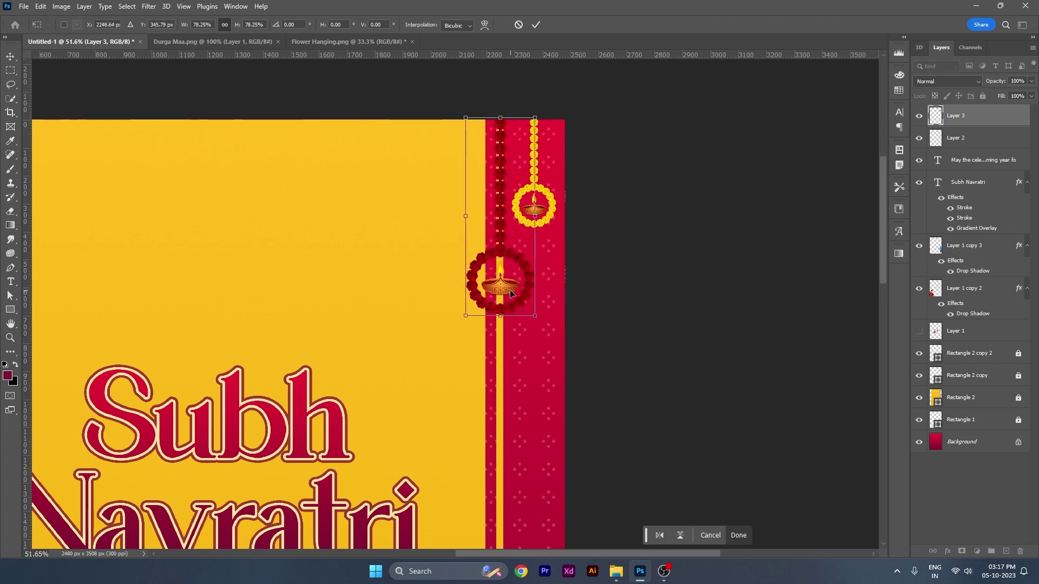
{"action": "key", "text": "Return"}
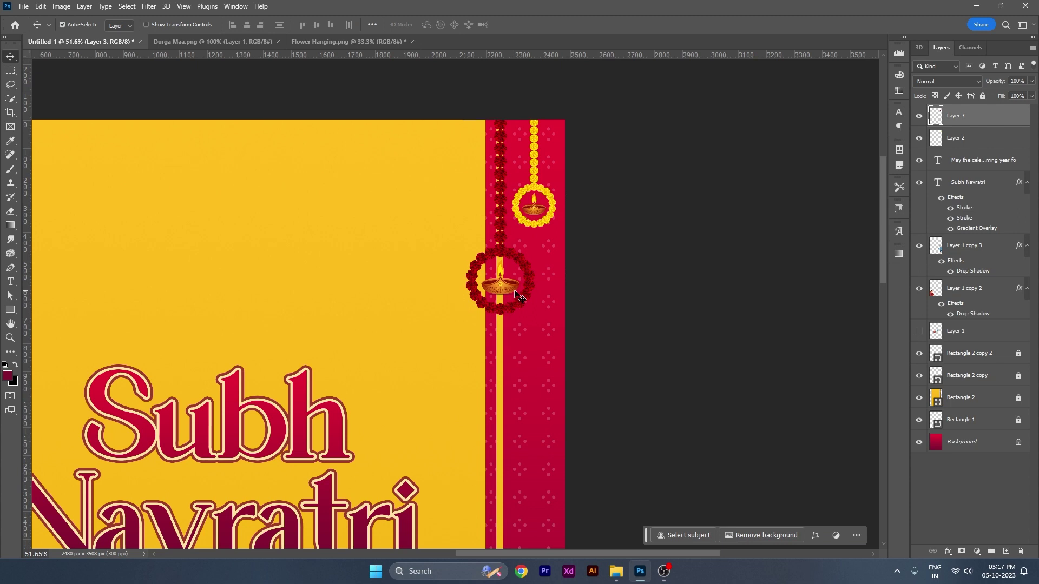
{"action": "key", "text": "ctrl+0"}
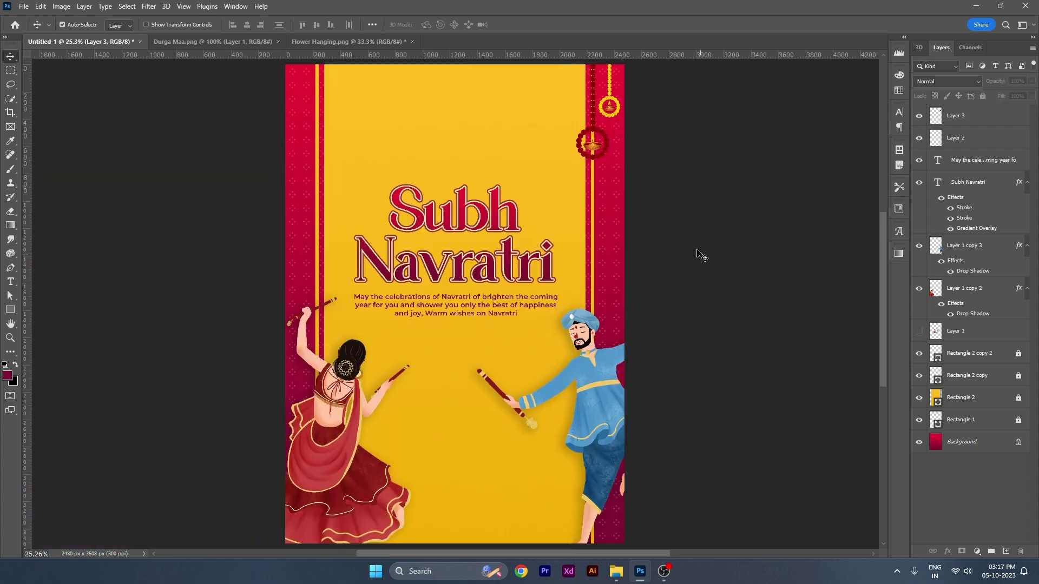
- Duplicate the red and yellow garland layers and shift the copies left
{"action": "left_click", "coordinate": [612, 111], "text": "ctrl+shift"}
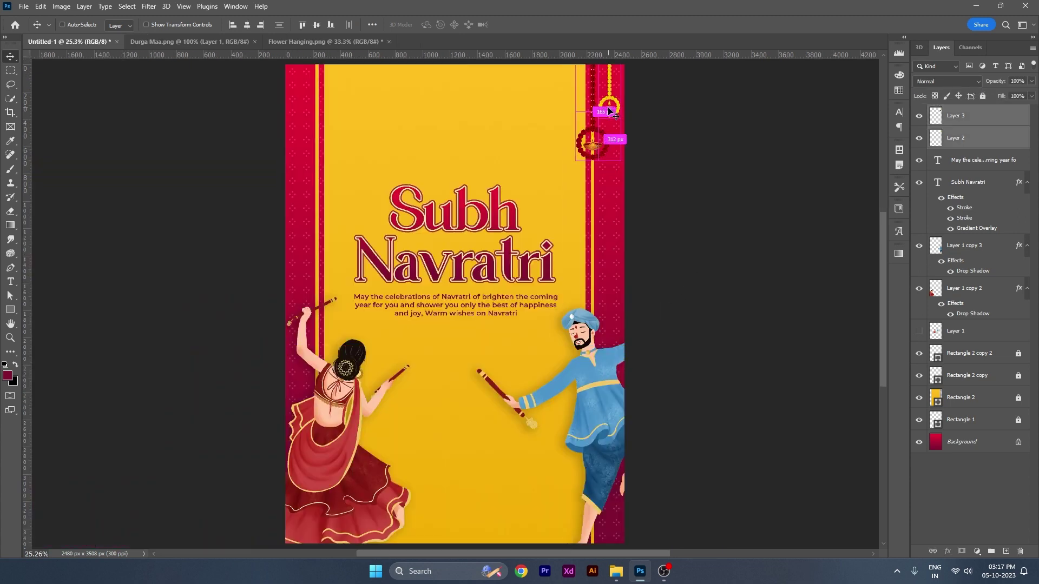
{"action": "key", "text": "ctrl+j"}
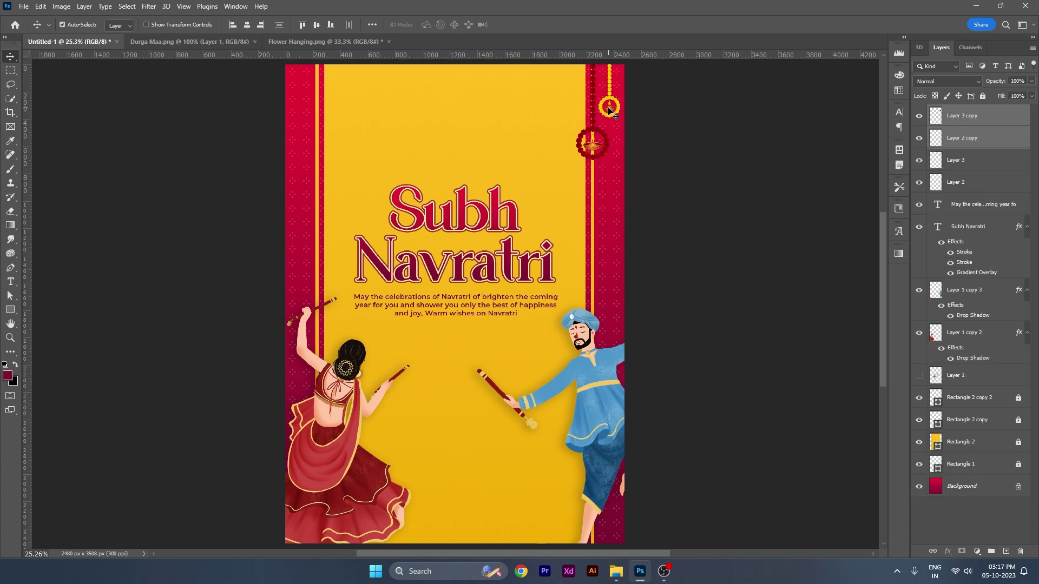
{"action": "key", "text": "shift+Left"}
{"action": "key", "text": "shift+Left"}
{"action": "key", "text": "shift+Left"}
{"action": "key", "text": "shift+Left"}
{"action": "key", "text": "shift+Left"}
{"action": "key", "text": "shift+Left"}
{"action": "key", "text": "shift+Left"}
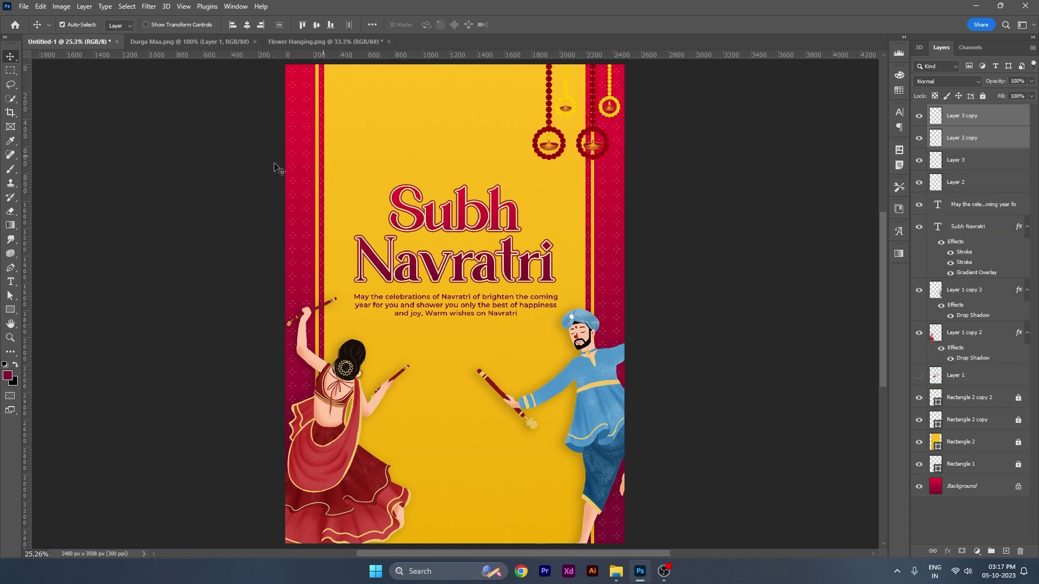
{"action": "key", "text": "shift+Left"}
{"action": "key", "text": "shift+Left"}
{"action": "key", "text": "shift+Left"}
{"action": "key", "text": "shift+Left"}
{"action": "key", "text": "shift+Left"}
{"action": "key", "text": "shift+Left"}
{"action": "key", "text": "shift+Left"}
{"action": "key", "text": "shift+Left"}
{"action": "key", "text": "shift+Left"}
{"action": "key", "text": "shift+Left"}
{"action": "key", "text": "shift+Left"}
{"action": "key", "text": "shift+Left"}
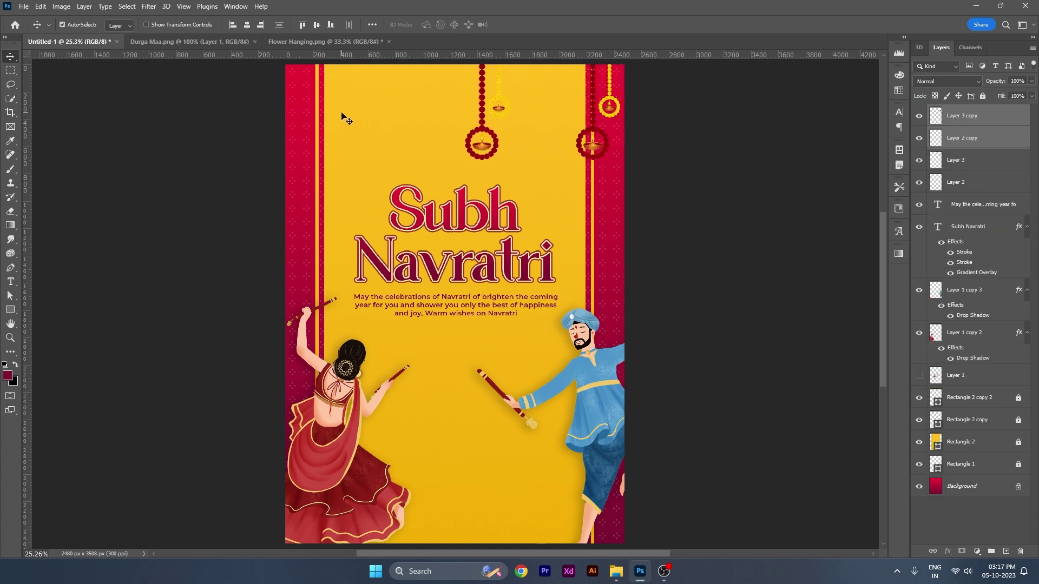
{"action": "key", "text": "shift+Left"}
{"action": "key", "text": "shift+Left"}
{"action": "key", "text": "shift+Left"}
{"action": "key", "text": "shift+Left"}
{"action": "key", "text": "shift+Left"}
{"action": "key", "text": "shift+Left"}
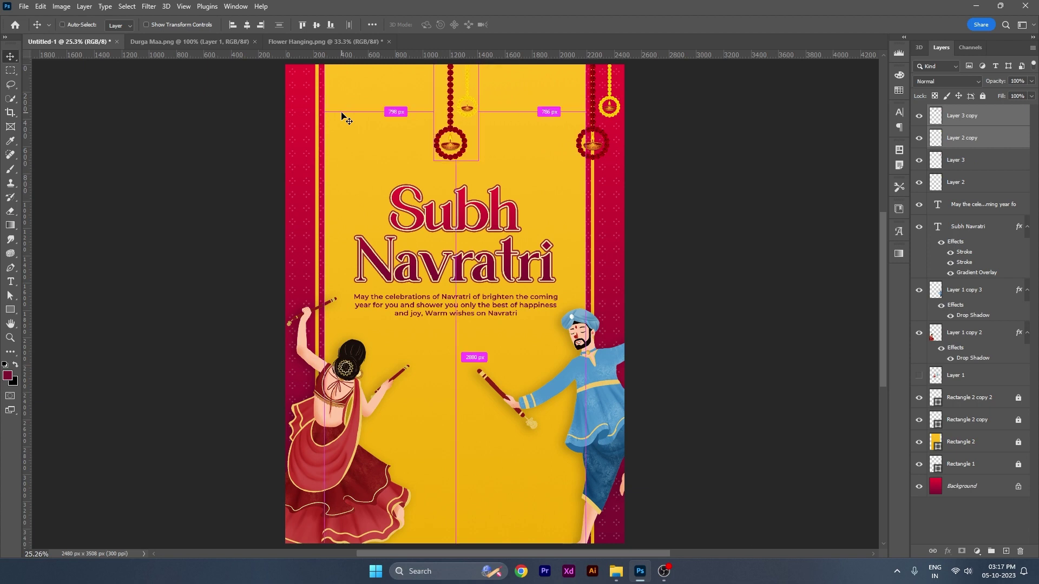
- Flip the copied garlands horizontally and slide them further left
{"action": "key", "text": "ctrl+t"}
{"action": "right_click", "coordinate": [465, 116]}
{"action": "left_click", "coordinate": [523, 332]}
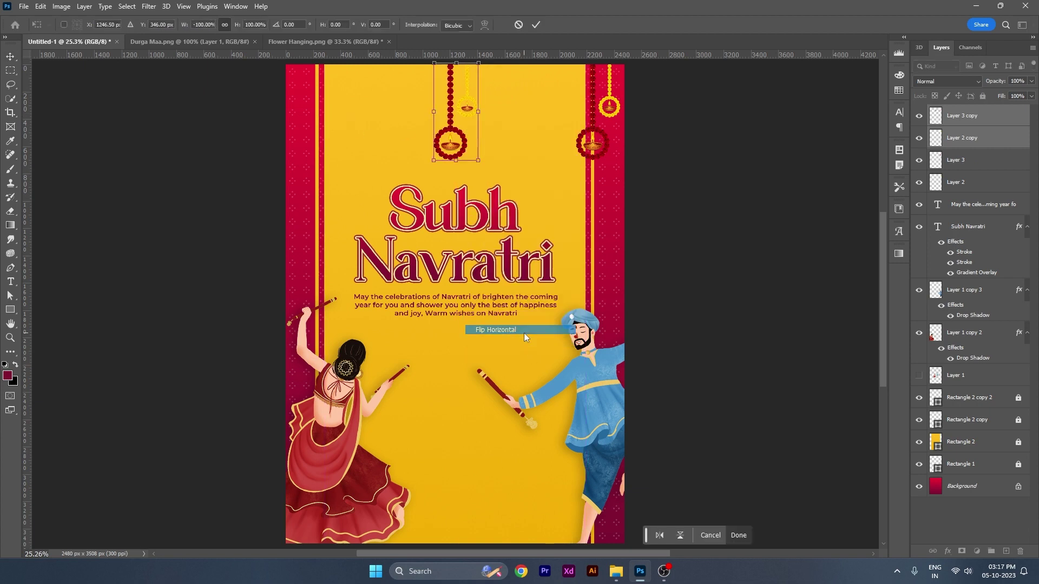
{"action": "key", "text": "Return"}
{"action": "key", "text": "shift+Left"}
{"action": "key", "text": "shift+Left"}
{"action": "key", "text": "shift+Left"}
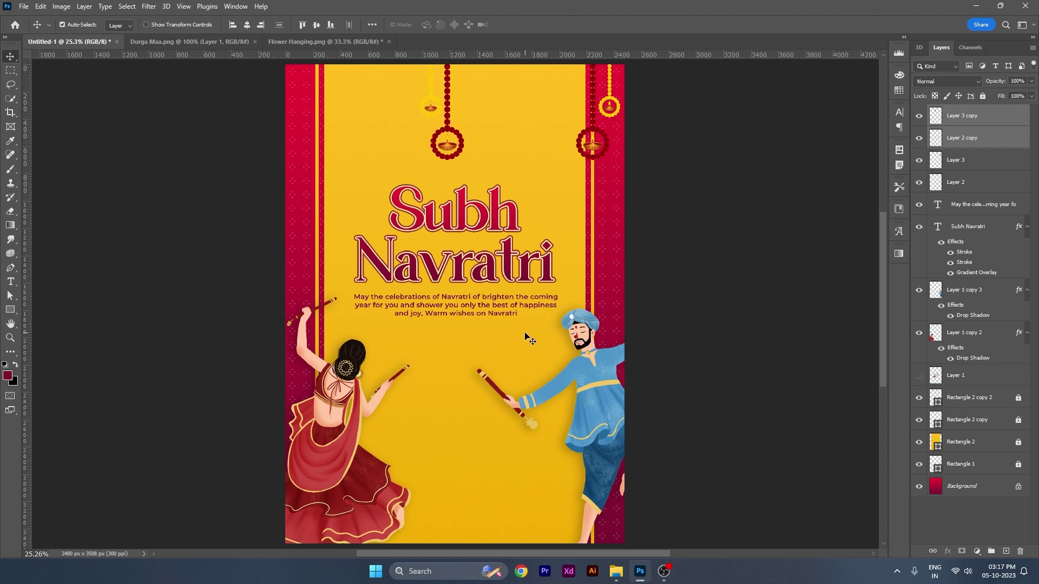
{"action": "key", "text": "shift+Left"}
{"action": "key", "text": "shift+Left"}
{"action": "key", "text": "shift+Left"}
{"action": "key", "text": "shift+Left"}
{"action": "key", "text": "shift+Left"}
{"action": "key", "text": "shift+Left"}
{"action": "key", "text": "shift+Left"}
{"action": "key", "text": "shift+Left"}
{"action": "key", "text": "shift+Left"}
{"action": "key", "text": "shift+Left"}
{"action": "key", "text": "shift+Left"}
{"action": "key", "text": "shift+Left"}
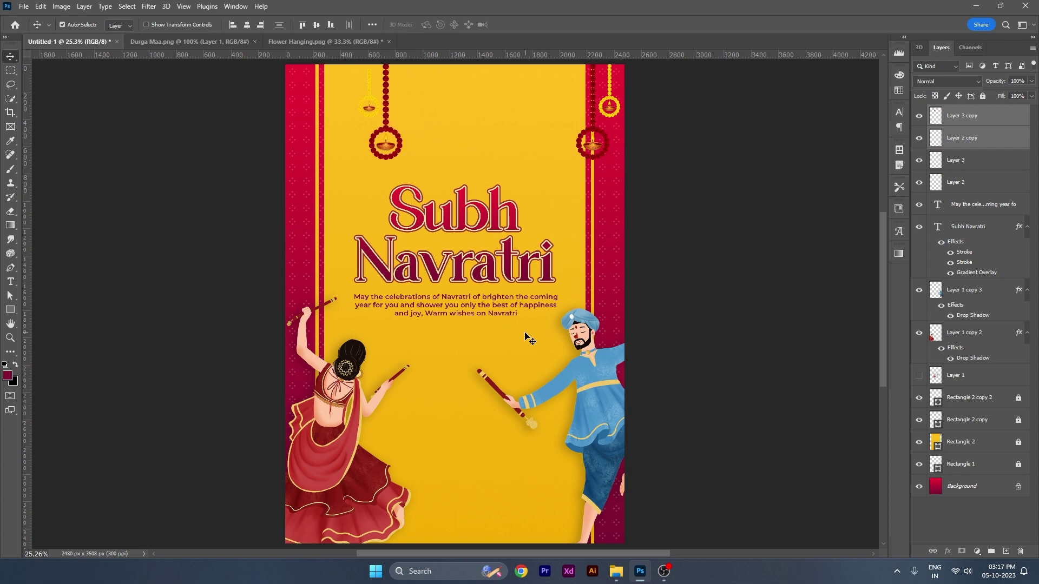
{"action": "key", "text": "shift+Left"}
{"action": "key", "text": "shift+Left"}
{"action": "key", "text": "shift+Left"}
{"action": "key", "text": "shift+Left"}
{"action": "key", "text": "shift+Left"}
{"action": "key", "text": "shift+Left"}
{"action": "key", "text": "shift+Left"}
{"action": "key", "text": "shift+Left"}
{"action": "key", "text": "shift+Left"}
{"action": "key", "text": "shift+Left"}
{"action": "key", "text": "shift+Left"}
{"action": "key", "text": "shift+Left"}
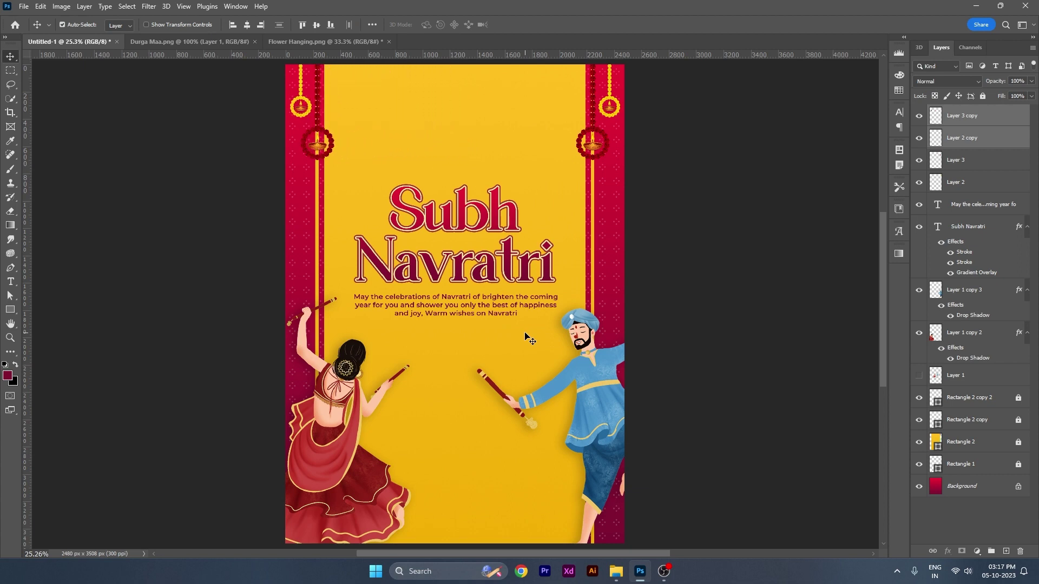
- Nudge the mirrored garlands onto the left red border and fit the poster in view
{"action": "scroll", "coordinate": [352, 105], "scroll_direction": "up", "scroll_amount": 2}
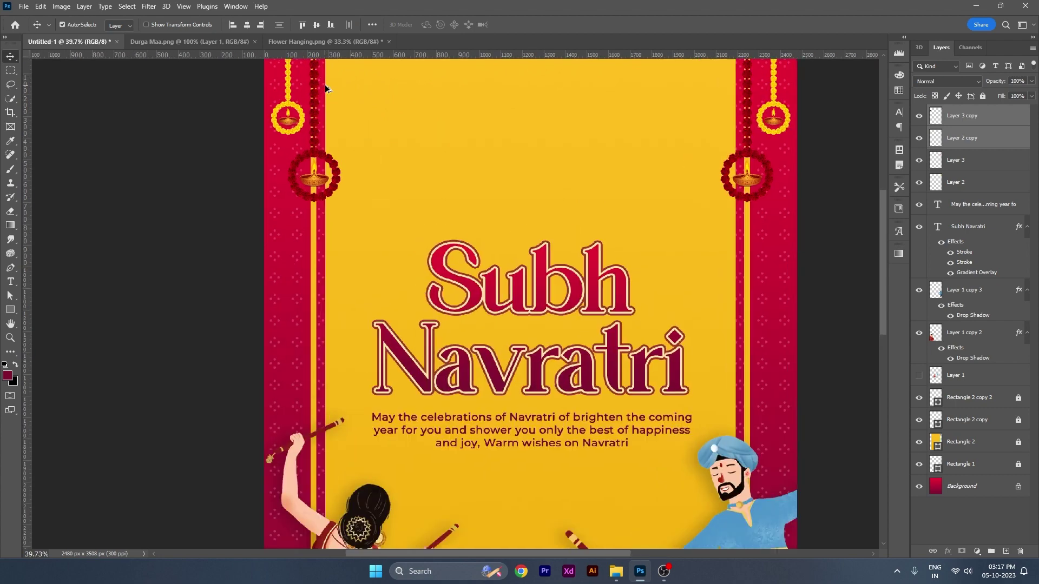
{"action": "scroll", "coordinate": [335, 101], "scroll_direction": "up", "scroll_amount": 2}
{"action": "scroll", "coordinate": [389, 193], "scroll_direction": "down", "scroll_amount": 1}
{"action": "key", "text": "Left"}
{"action": "key", "text": "Left"}
{"action": "key", "text": "Left"}
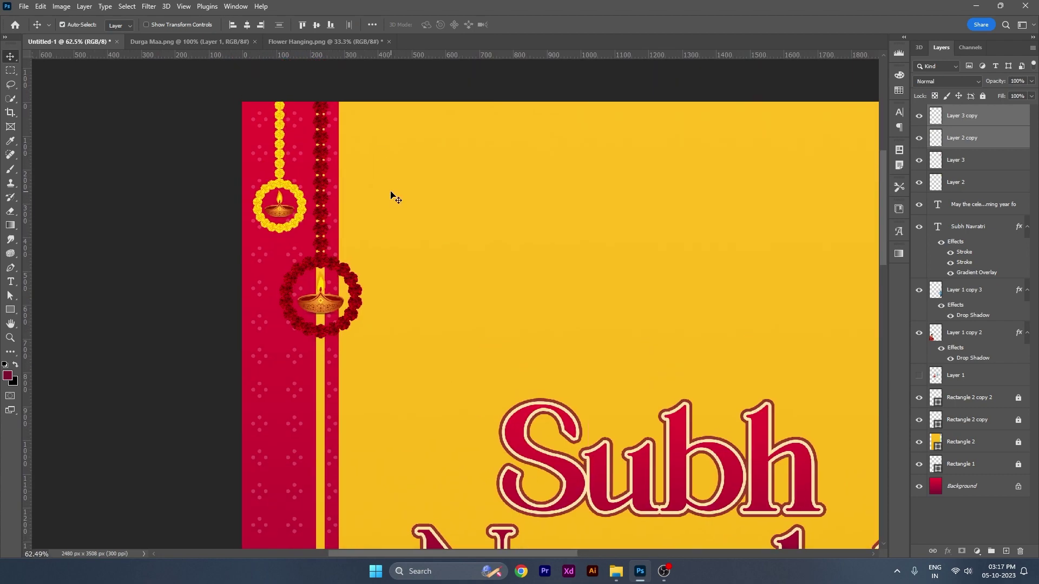
{"action": "key", "text": "Left"}
{"action": "key", "text": "Left"}
{"action": "key", "text": "Left"}
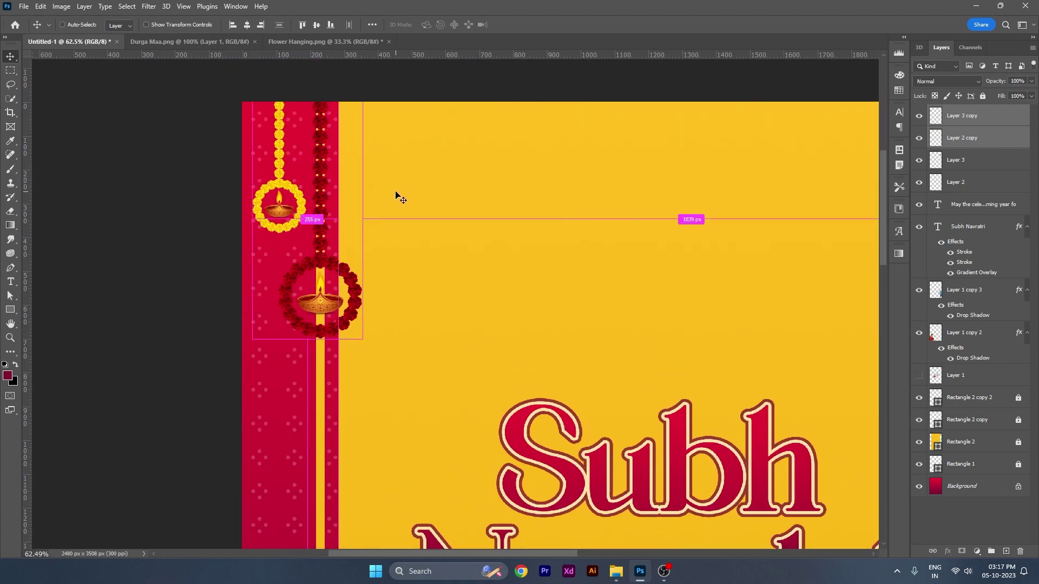
{"action": "key", "text": "ctrl+0"}
{"action": "left_click", "coordinate": [709, 213]}
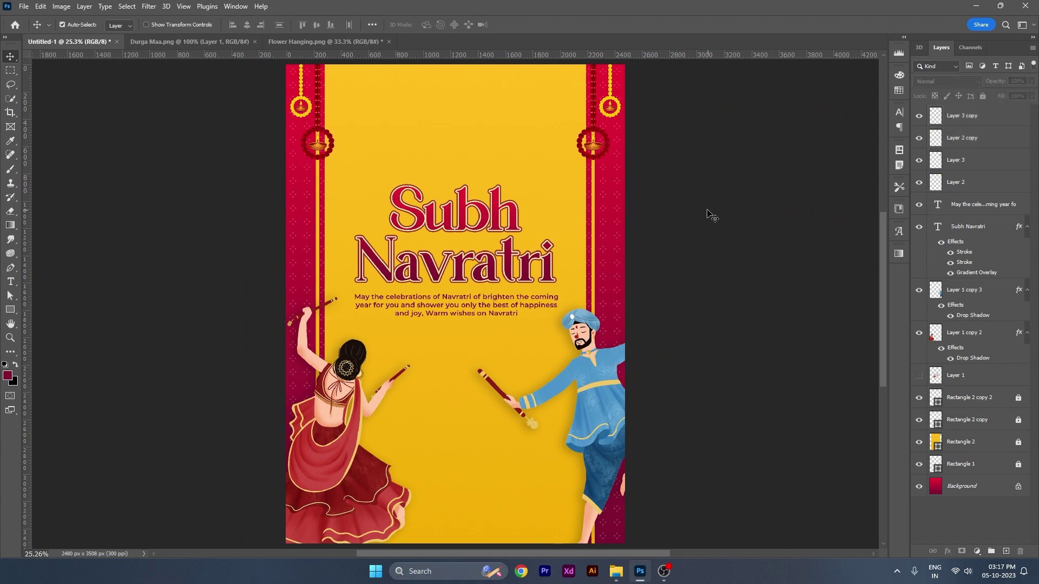
- Drag the Durga Maa face into the poster and enlarge it to about 170%
{"action": "left_click", "coordinate": [217, 43]}
{"action": "mouse_move", "coordinate": [465, 216]}
{"action": "left_mouse_down"}
{"action": "mouse_move", "coordinate": [83, 41]}
{"action": "mouse_move", "coordinate": [492, 150]}
{"action": "mouse_move", "coordinate": [459, 112]}
{"action": "mouse_move", "coordinate": [475, 203]}
{"action": "left_mouse_up"}
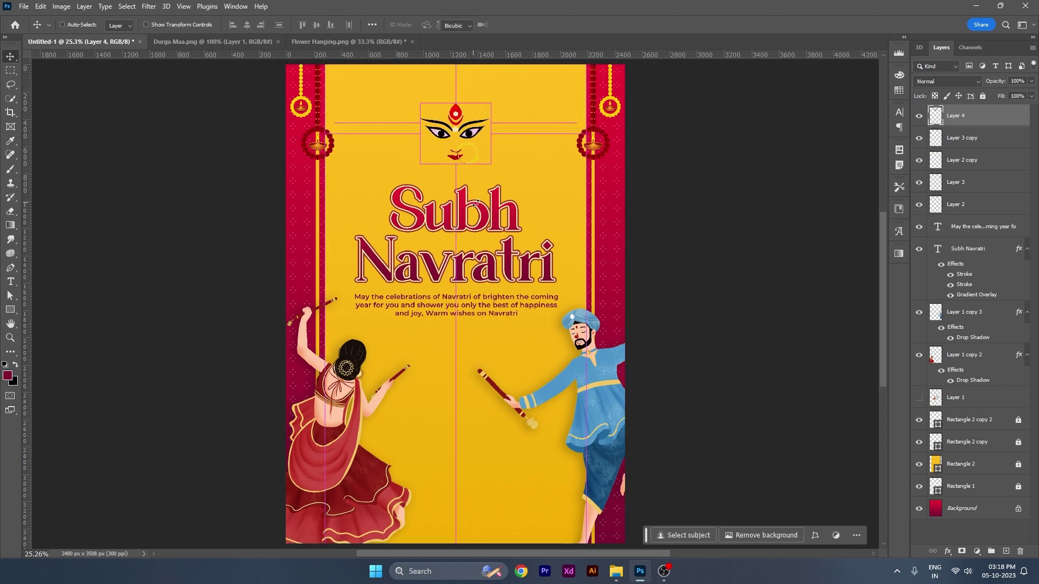
{"action": "key", "text": "ctrl+t"}
{"action": "left_click_drag", "start_coordinate": [456, 164], "coordinate": [455, 207]}
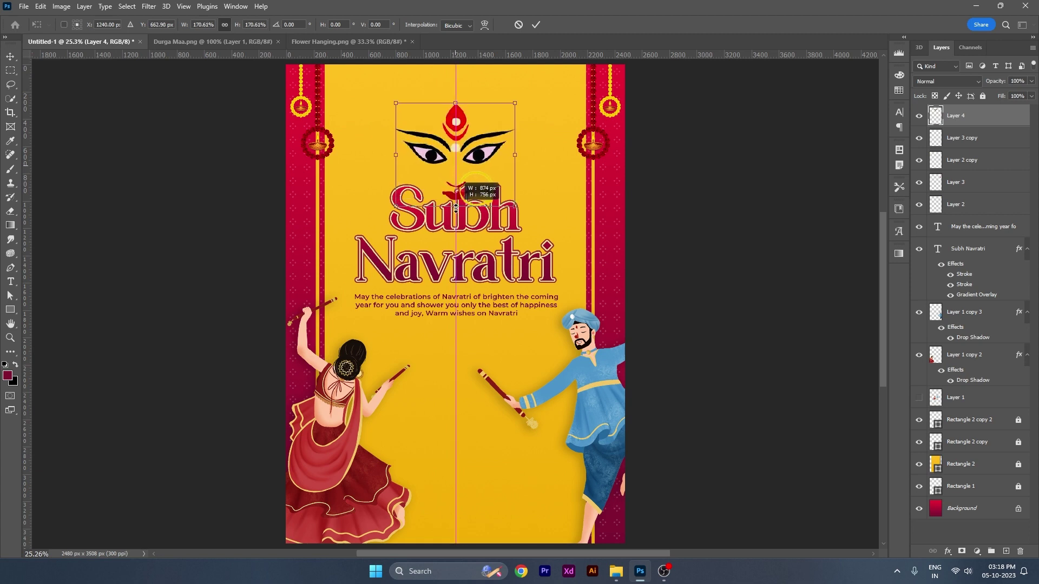
{"action": "key", "text": "Return"}
- Move the Durga face up above the title and rescale it to about 87%
{"action": "key", "text": "shift+Up"}
{"action": "key", "text": "shift+Up"}
{"action": "key", "text": "shift+Up"}
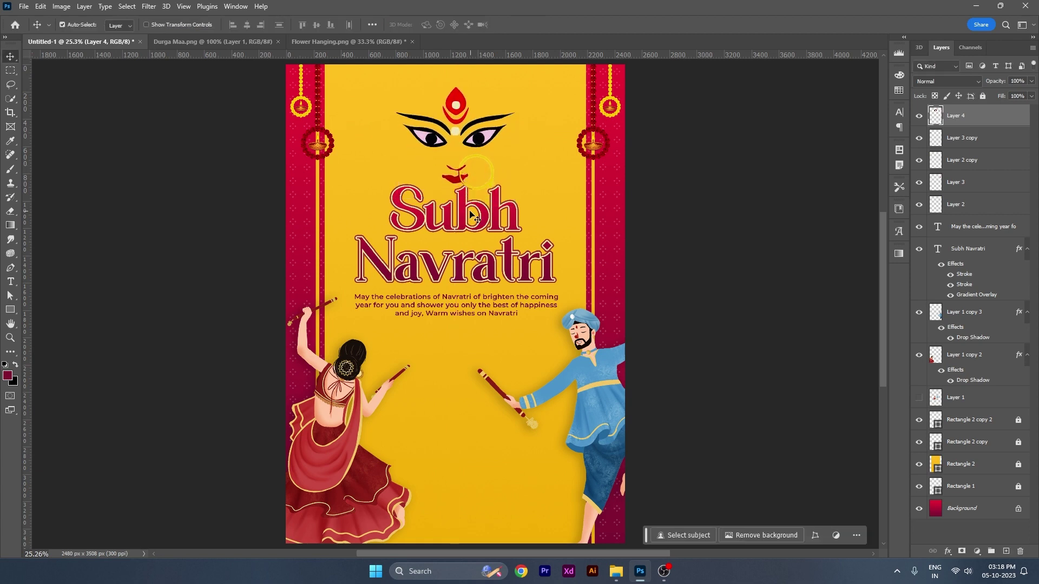
{"action": "key", "text": "shift+Up"}
{"action": "key", "text": "shift+Up"}
{"action": "key", "text": "shift+Up"}
{"action": "key", "text": "shift+Up"}
{"action": "key", "text": "shift+Up"}
{"action": "key", "text": "shift+Up"}
{"action": "key", "text": "ctrl+t"}
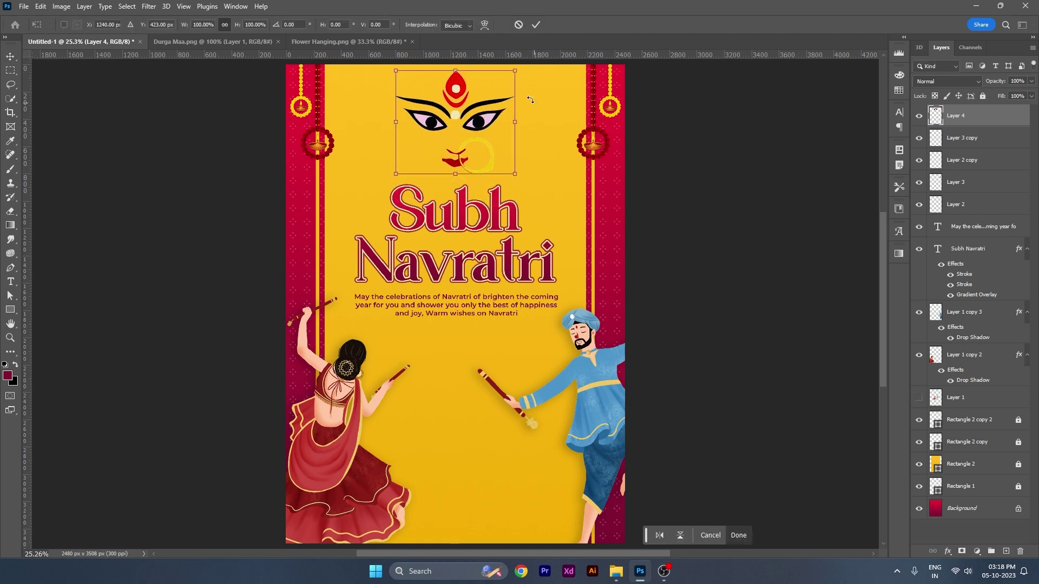
{"action": "left_click_drag", "start_coordinate": [516, 69], "coordinate": [514, 83]}
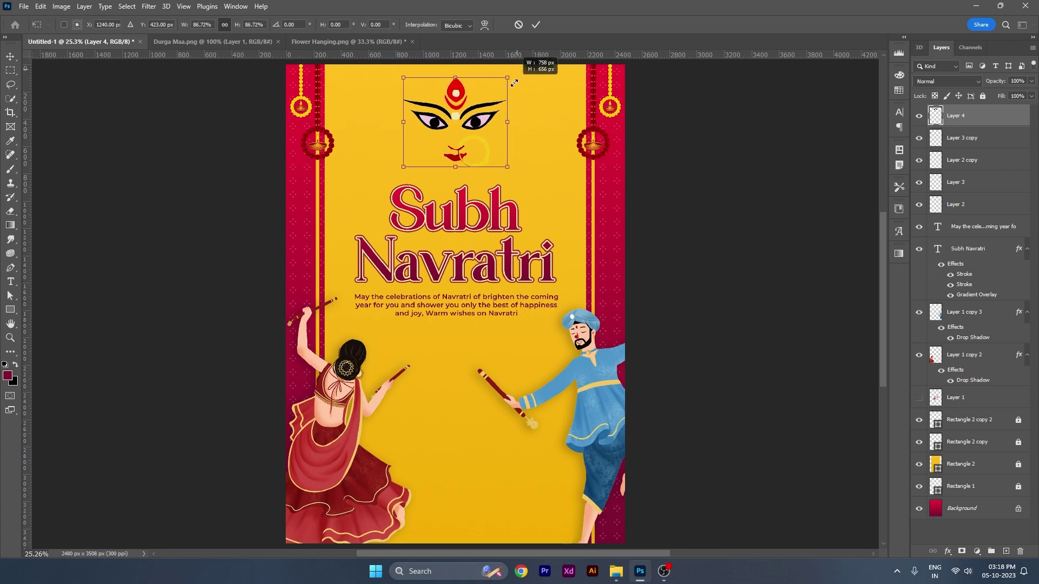
{"action": "left_click_drag", "start_coordinate": [514, 83], "coordinate": [515, 83]}
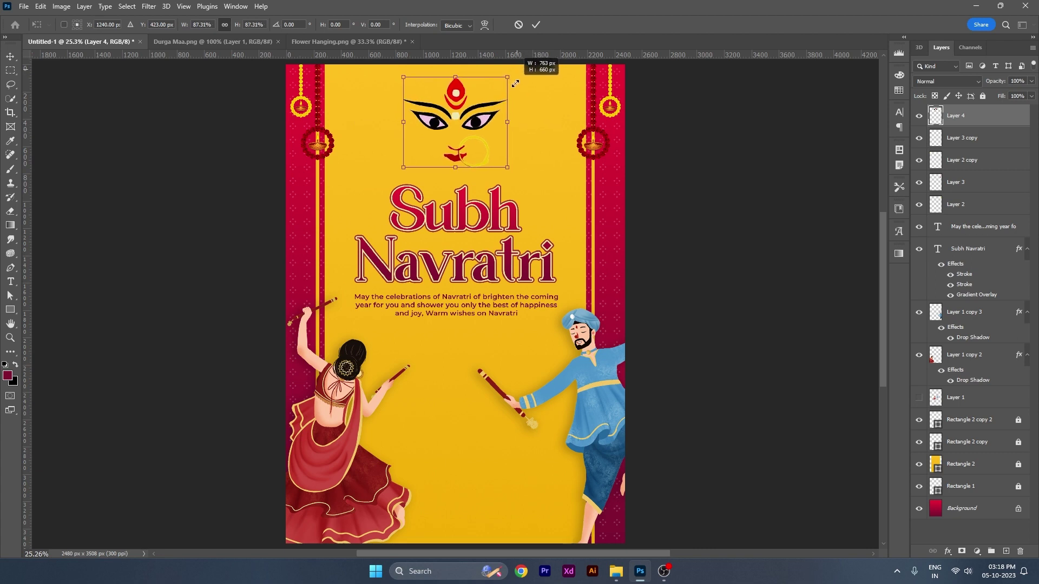
{"action": "key", "text": "Return"}
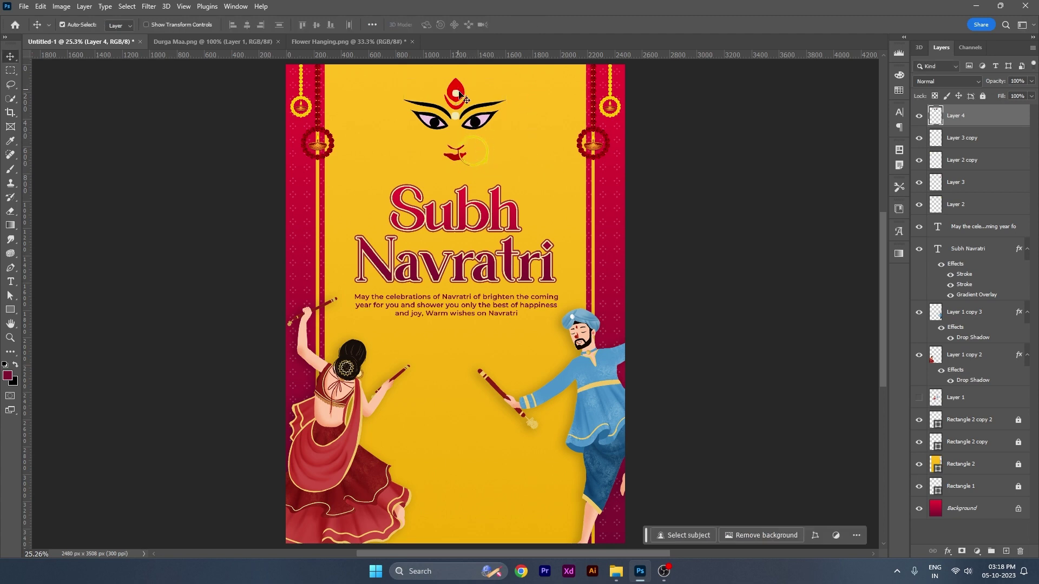
- Give Layer 4's Durga face a drop shadow of size 18 px, distance 17 px, angle 151°
{"action": "right_click", "coordinate": [1025, 123]}
{"action": "left_click", "coordinate": [974, 126]}
{"action": "left_click", "coordinate": [476, 462]}
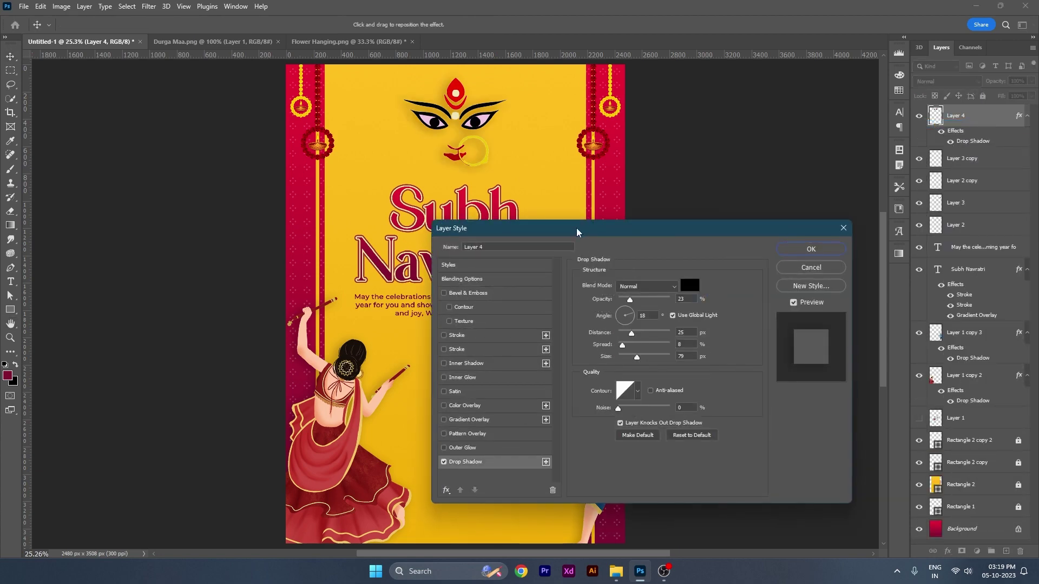
{"action": "left_click_drag", "start_coordinate": [576, 232], "coordinate": [609, 206]}
{"action": "left_click_drag", "start_coordinate": [669, 331], "coordinate": [657, 332]}
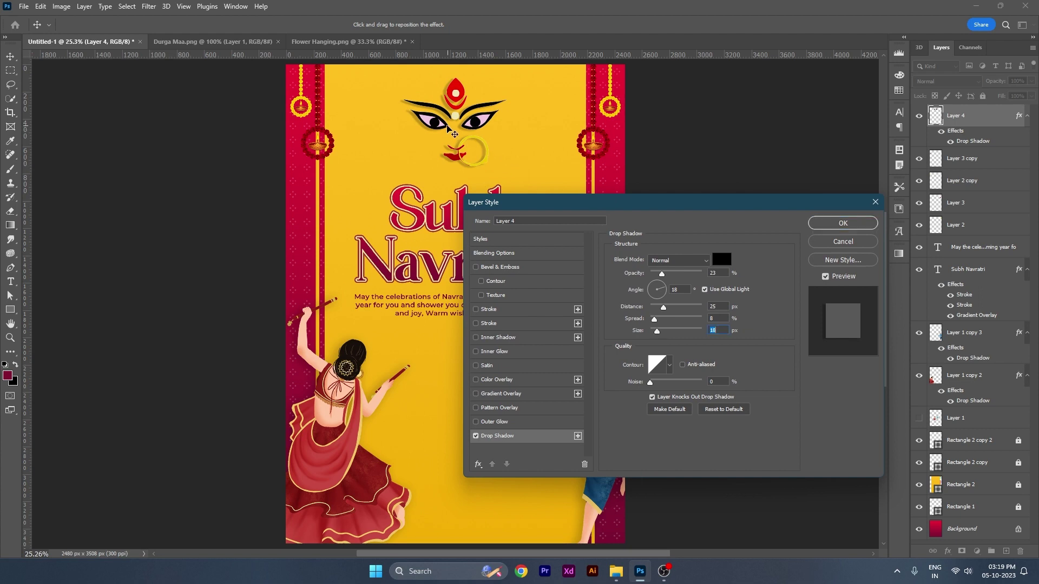
{"action": "left_click_drag", "start_coordinate": [447, 125], "coordinate": [482, 153]}
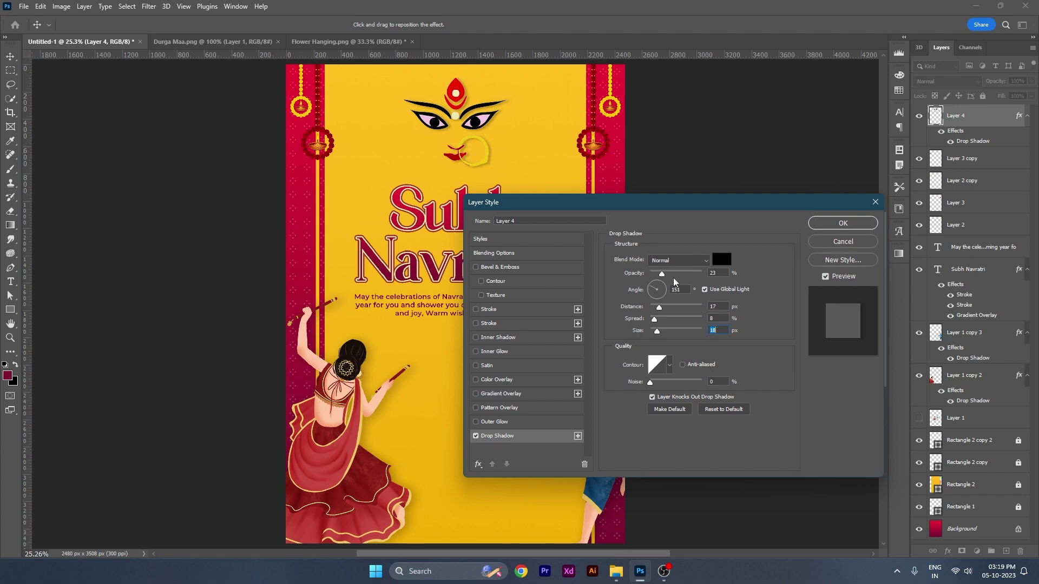
{"action": "left_click", "coordinate": [863, 226]}
{"action": "left_click", "coordinate": [717, 334]}
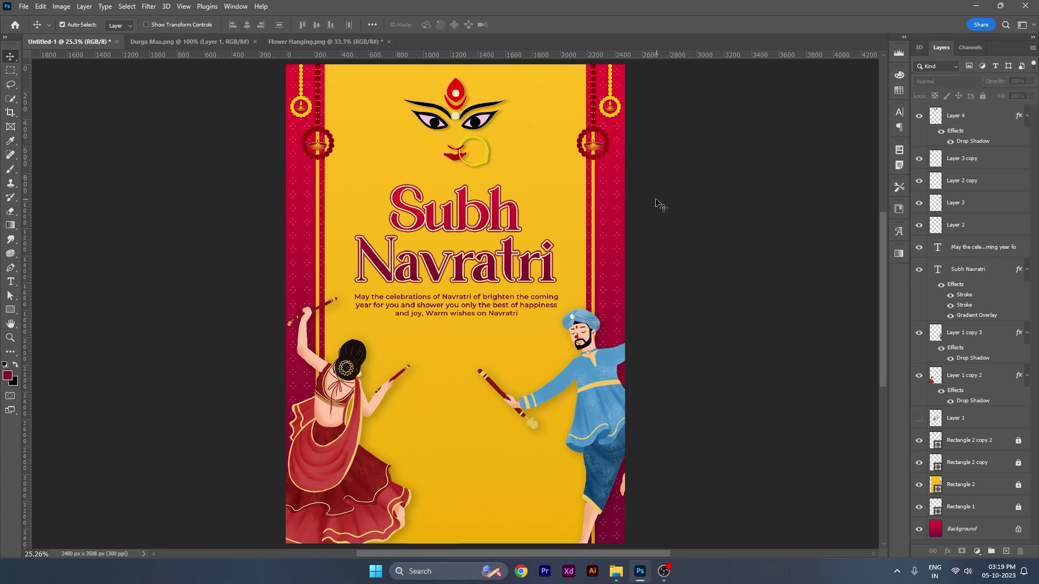
- Move the smaller dancer pair down between the large dancers and bring its layer to the top
{"action": "left_click", "coordinate": [919, 419]}
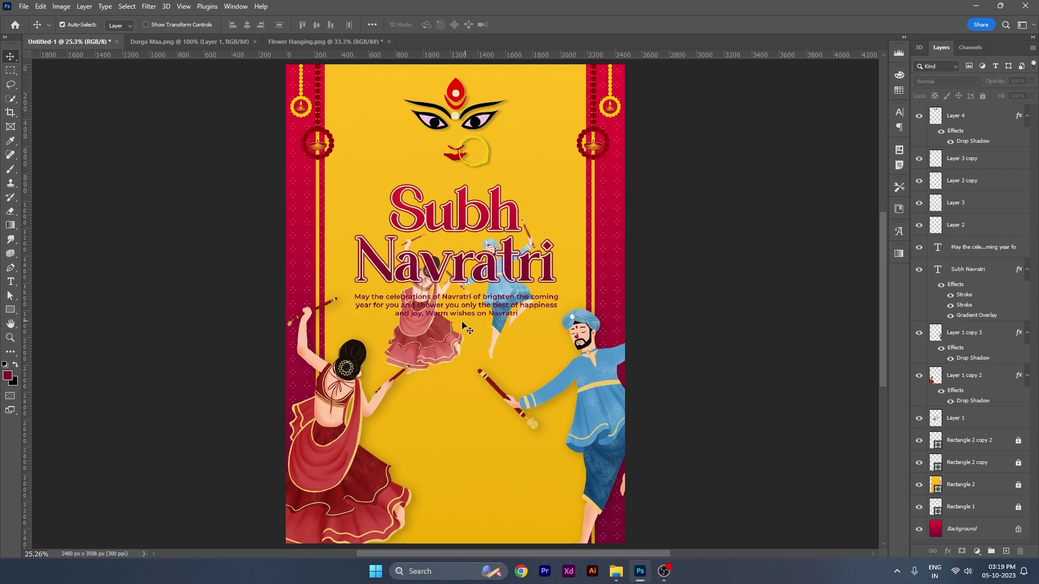
{"action": "left_click_drag", "start_coordinate": [433, 340], "coordinate": [443, 441]}
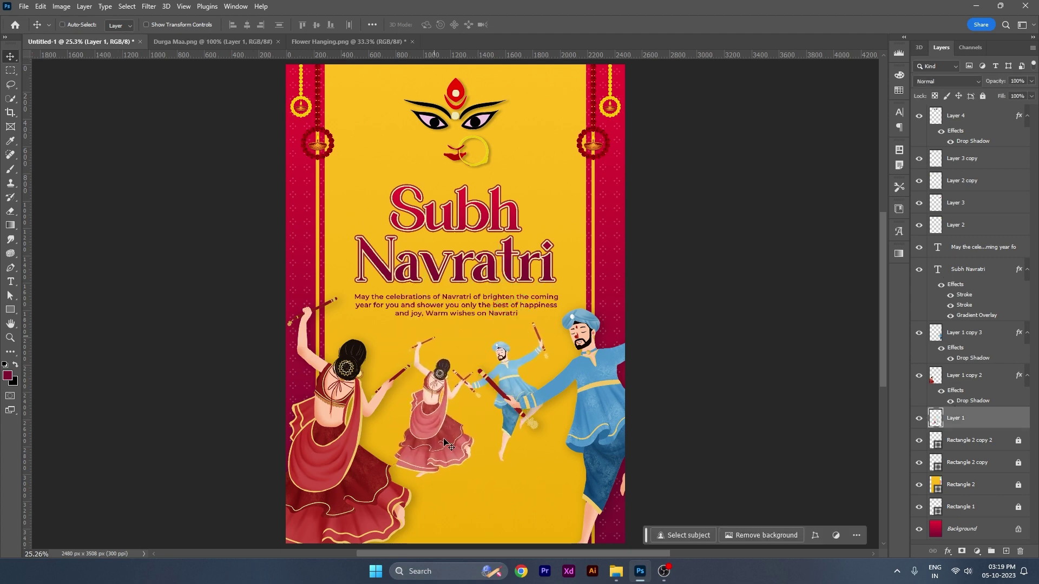
{"action": "key", "text": "ctrl+shift+bracketright"}
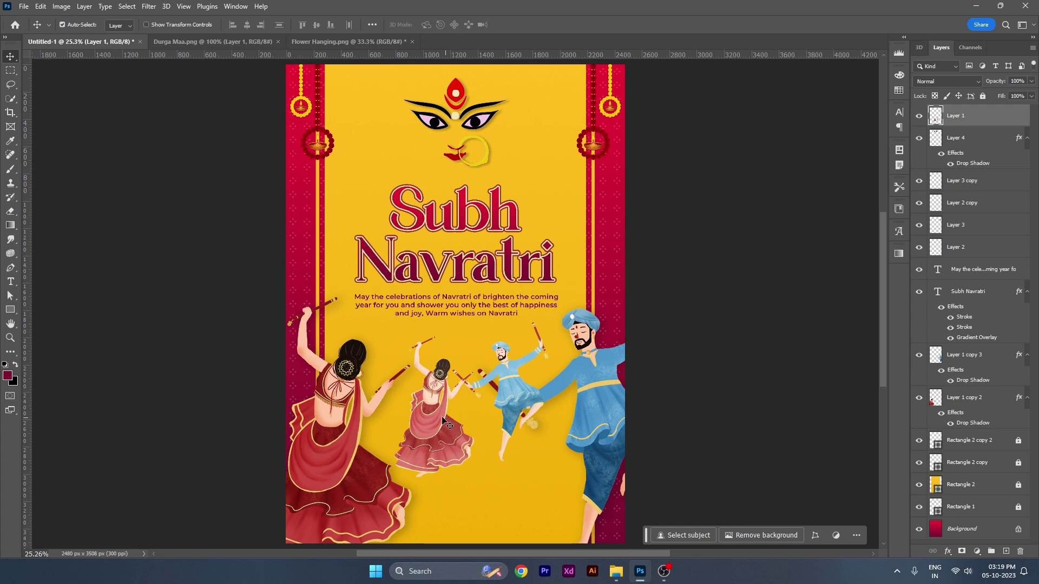
{"action": "mouse_move", "coordinate": [449, 421]}
{"action": "left_mouse_down"}
{"action": "mouse_move", "coordinate": [463, 422]}
{"action": "mouse_move", "coordinate": [448, 442]}
{"action": "left_mouse_up"}
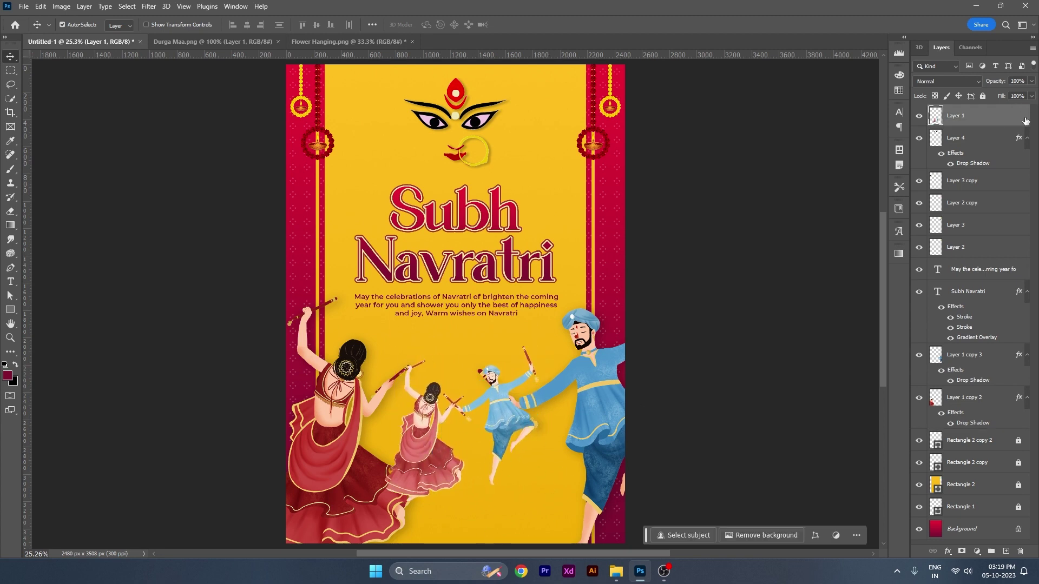
{"action": "left_click_drag", "start_coordinate": [535, 203], "coordinate": [664, 145]}
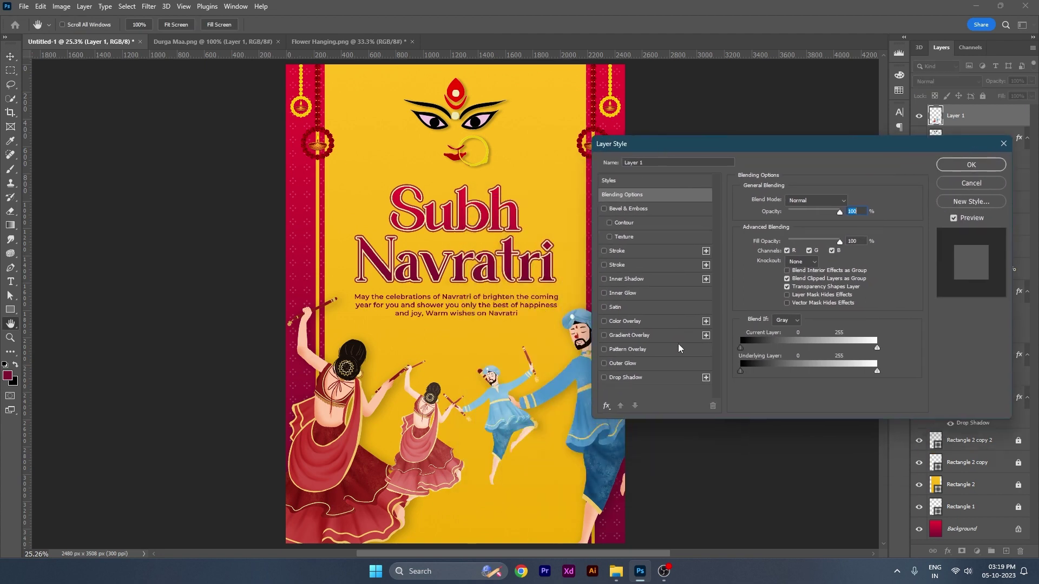
- Tint the silhouettes with a maroon colour overlay sampled from the poster, then fade them to 5% opacity
{"action": "left_click", "coordinate": [626, 323]}
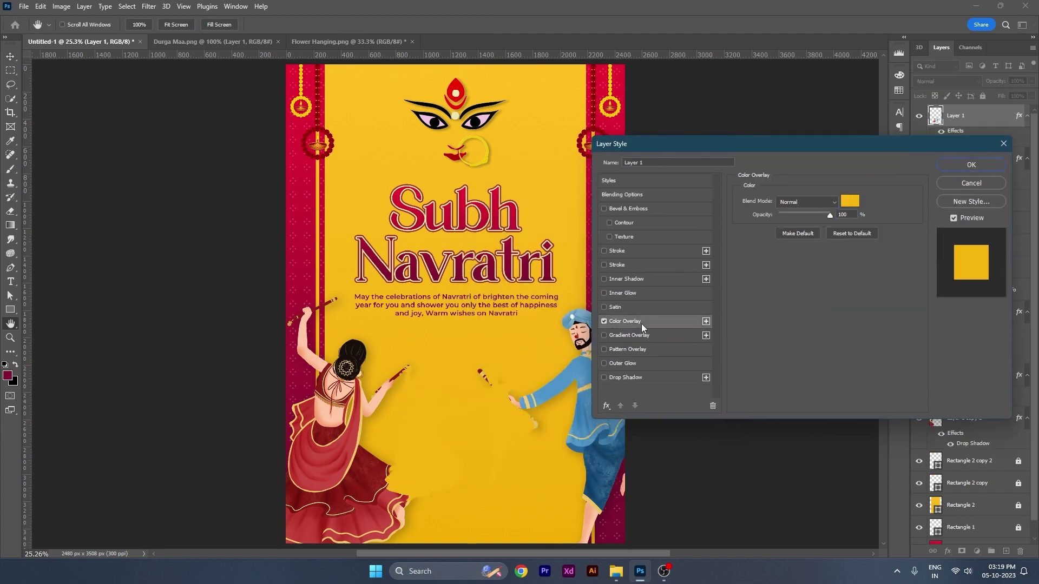
{"action": "left_click", "coordinate": [858, 202]}
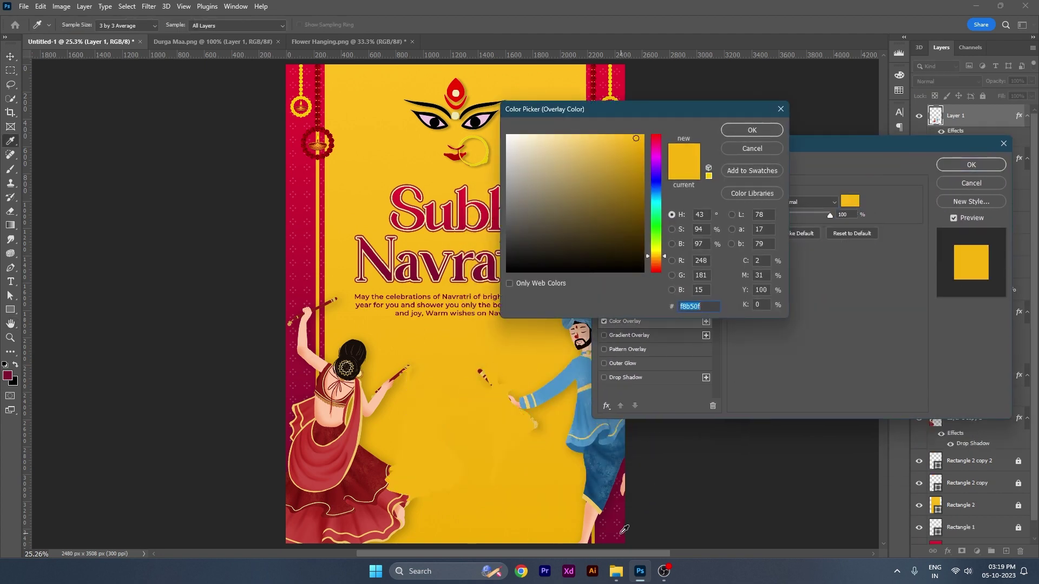
{"action": "left_click", "coordinate": [623, 529]}
{"action": "left_click", "coordinate": [741, 130]}
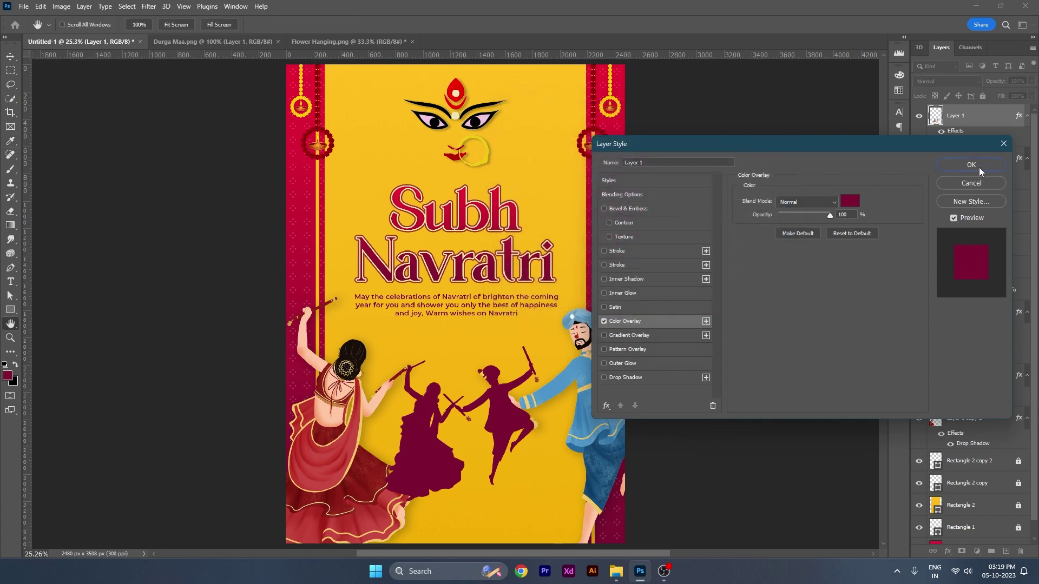
{"action": "left_click", "coordinate": [972, 165]}
{"action": "left_click_drag", "start_coordinate": [999, 81], "coordinate": [942, 98]}
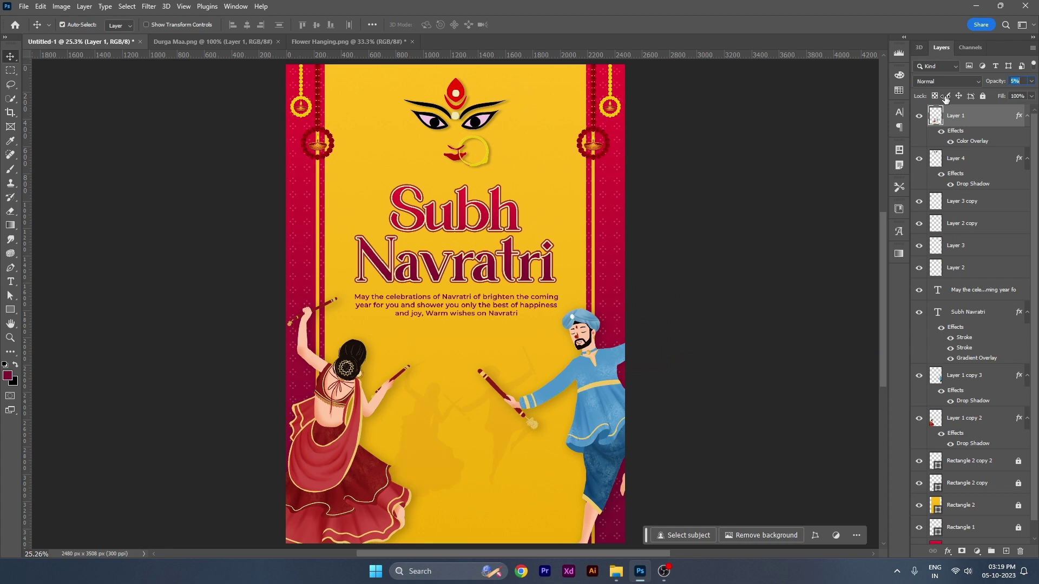
{"action": "left_click_drag", "start_coordinate": [942, 98], "coordinate": [1003, 97]}
- Set the silhouettes to 10% opacity and place them between the dancers, below Rectangle 2 copy
{"action": "type", "text": "10"}
{"action": "key", "text": "Return"}
{"action": "mouse_move", "coordinate": [426, 429]}
{"action": "left_mouse_down"}
{"action": "mouse_move", "coordinate": [353, 493]}
{"action": "mouse_move", "coordinate": [451, 464]}
{"action": "left_mouse_up"}
{"action": "left_click_drag", "start_coordinate": [956, 115], "coordinate": [977, 494]}
{"action": "scroll", "coordinate": [517, 466], "scroll_direction": "down", "scroll_amount": 2}
{"action": "scroll", "coordinate": [527, 419], "scroll_direction": "up", "scroll_amount": 1}
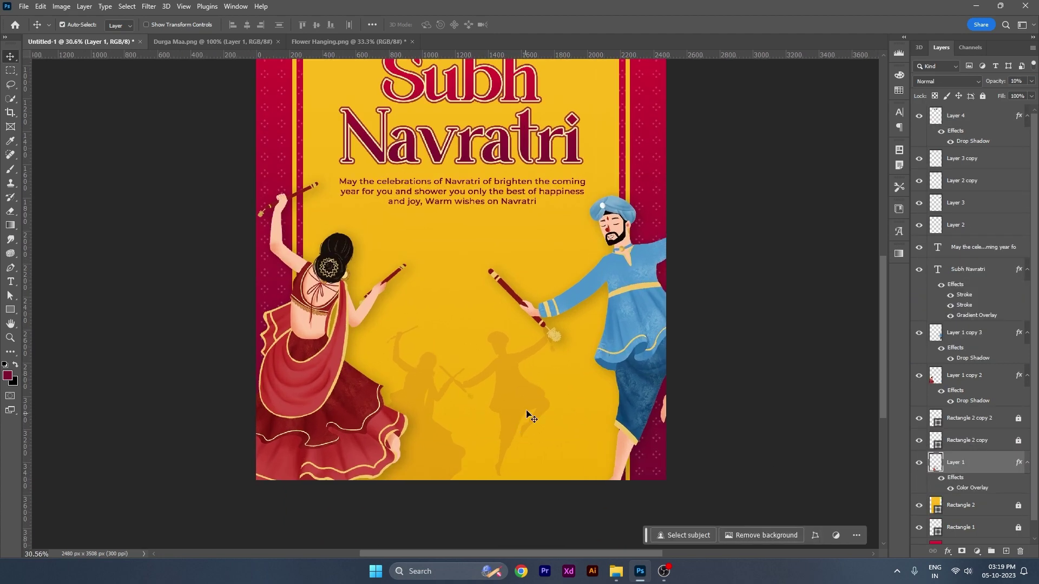
{"action": "left_click_drag", "start_coordinate": [528, 418], "coordinate": [492, 400]}
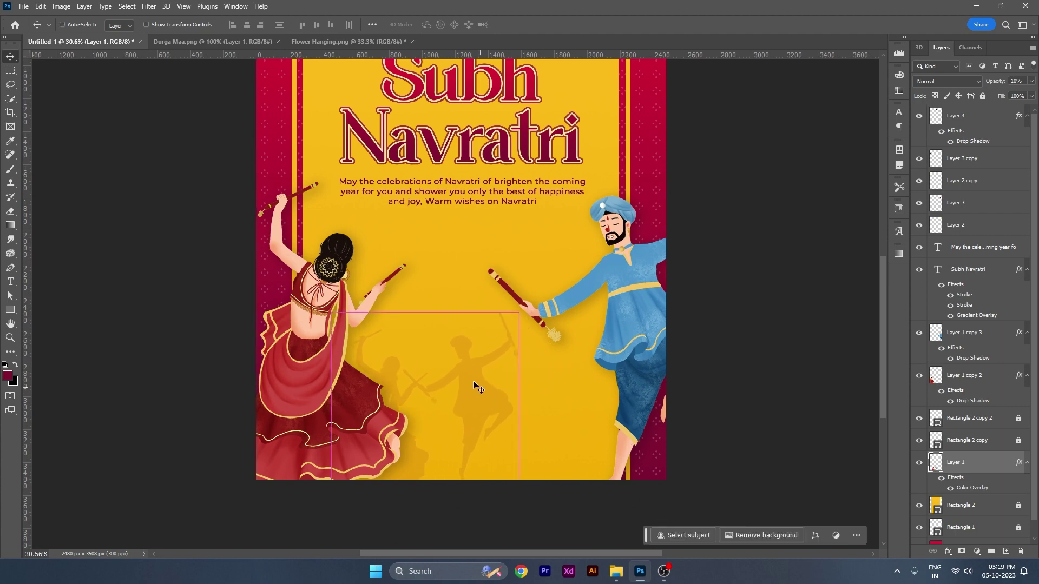
- Scale the silhouettes to about 92%, then add a copy to the right scaled to about 89%
{"action": "key", "text": "ctrl+t"}
{"action": "left_click_drag", "start_coordinate": [426, 309], "coordinate": [427, 326]}
{"action": "key", "text": "Return"}
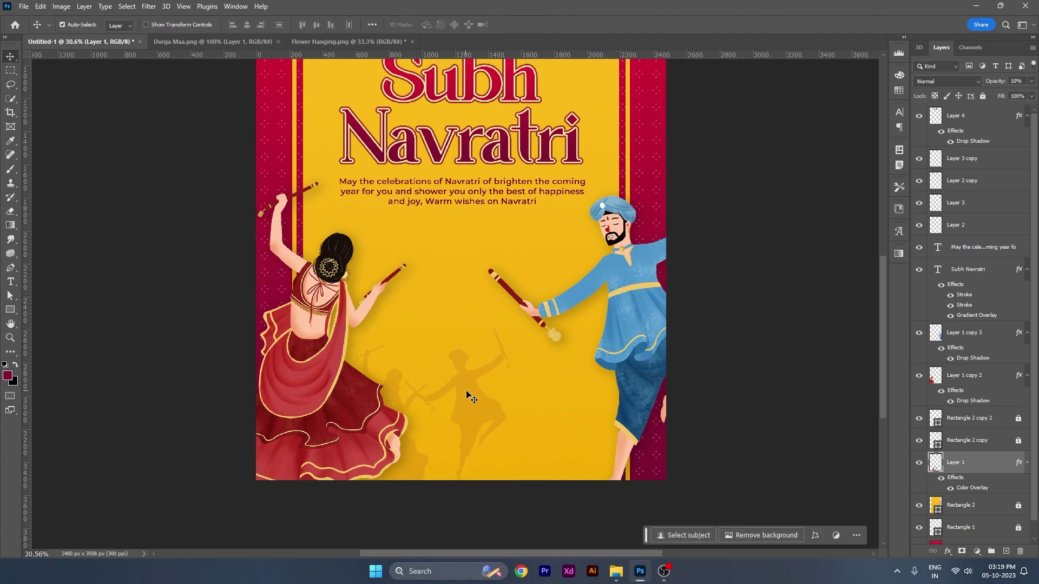
{"action": "left_click_drag", "start_coordinate": [471, 399], "coordinate": [642, 399]}
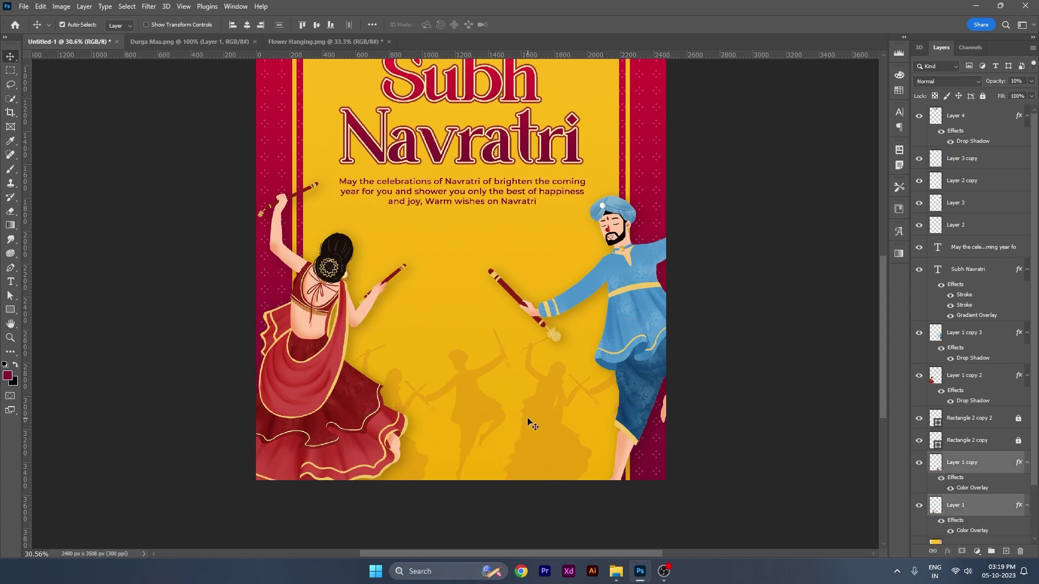
{"action": "key", "text": "ctrl+t"}
{"action": "mouse_move", "coordinate": [538, 431]}
{"action": "left_mouse_down"}
{"action": "mouse_move", "coordinate": [441, 437]}
{"action": "mouse_move", "coordinate": [450, 421]}
{"action": "left_mouse_up"}
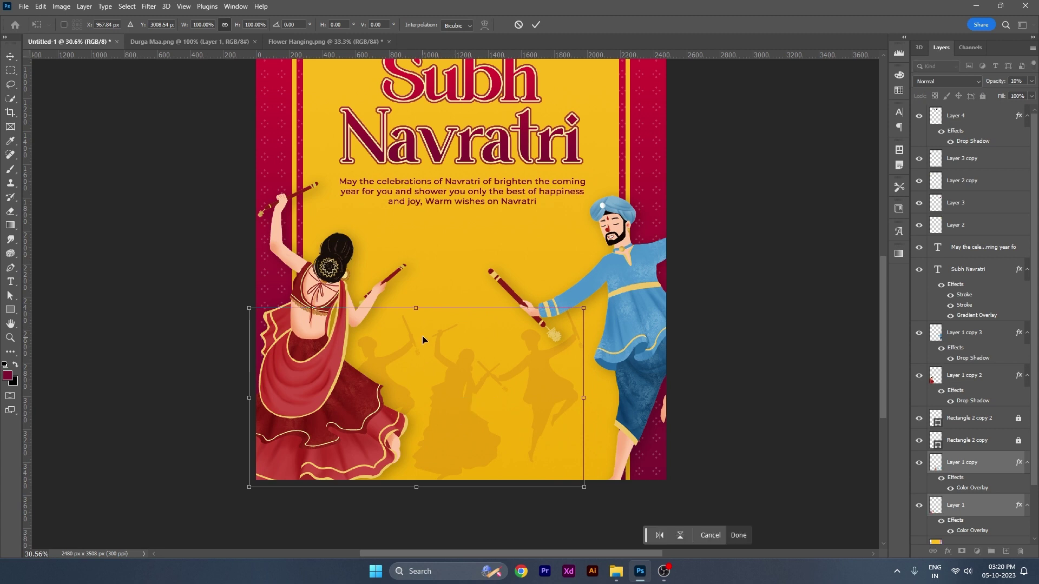
{"action": "left_click_drag", "start_coordinate": [415, 308], "coordinate": [416, 327]}
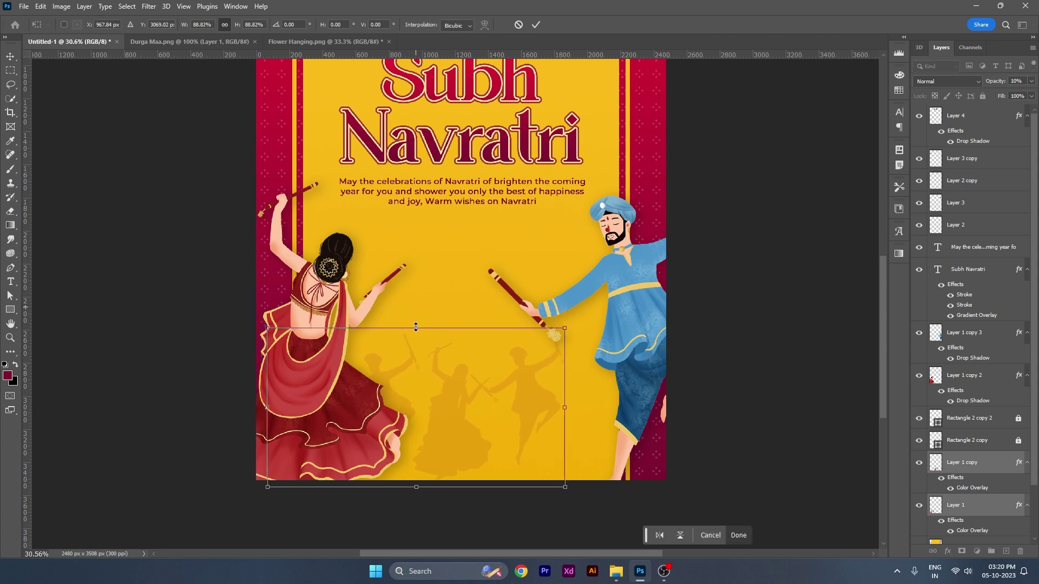
{"action": "key", "text": "Return"}
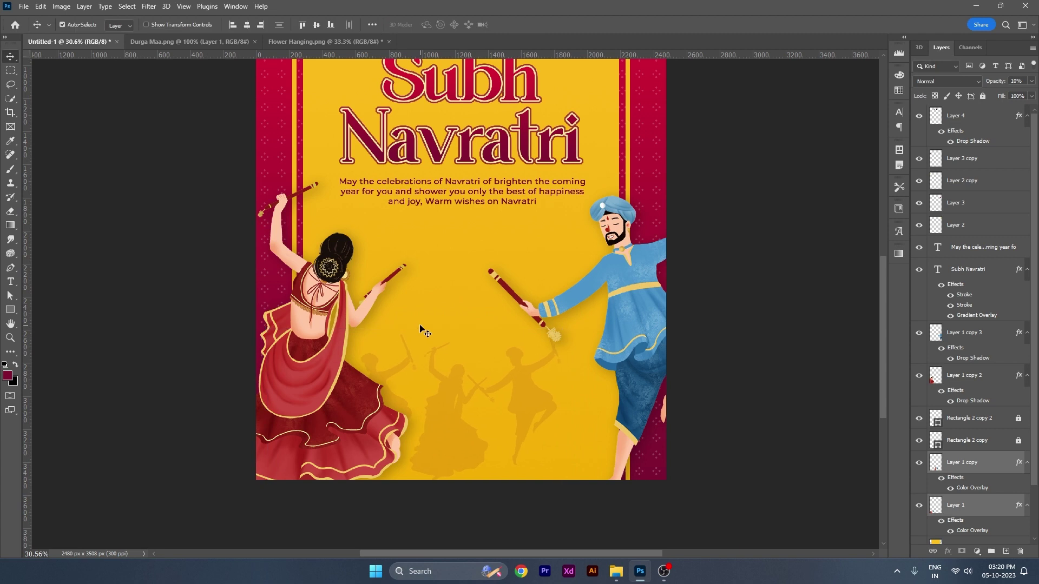
- Nudge the copied silhouettes to the right and fit the whole poster in view
{"action": "key", "text": "shift+Right"}
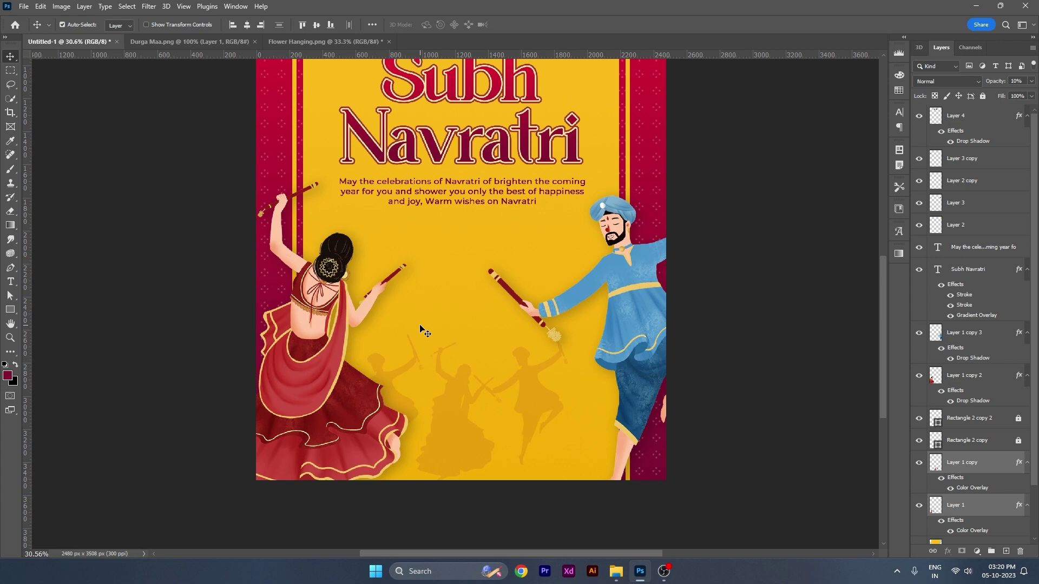
{"action": "key", "text": "shift+Right"}
{"action": "key", "text": "shift+Right"}
{"action": "key", "text": "shift+Right"}
{"action": "key", "text": "shift+Right"}
{"action": "key", "text": "shift+Right"}
{"action": "key", "text": "shift+Right"}
{"action": "key", "text": "shift+Right"}
{"action": "key", "text": "shift+Right"}
{"action": "key", "text": "shift+Right"}
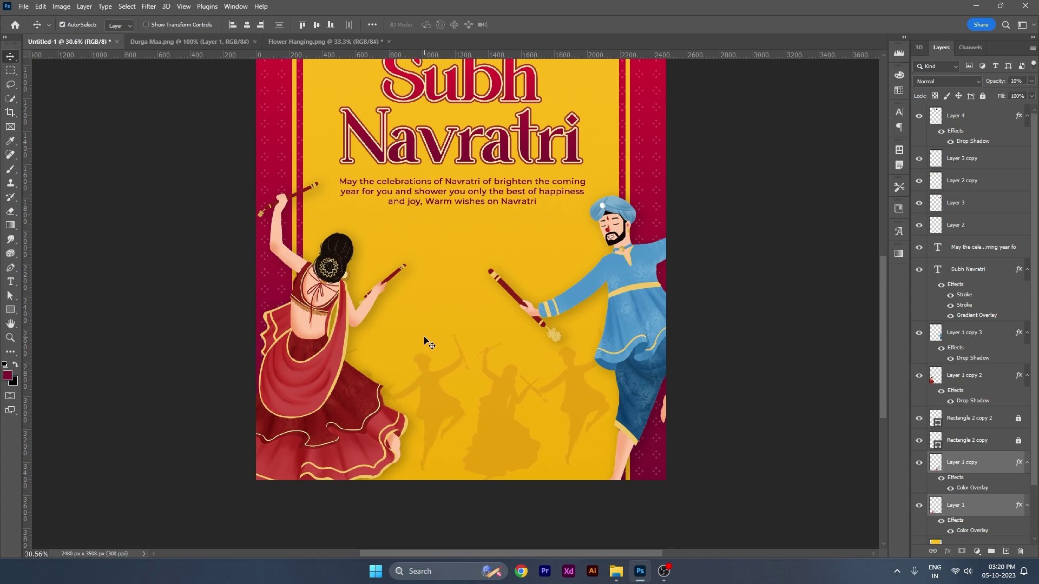
{"action": "key", "text": "shift+Right"}
{"action": "key", "text": "shift+Right"}
{"action": "key", "text": "shift+Right"}
{"action": "key", "text": "shift+Right"}
{"action": "key", "text": "shift+Right"}
{"action": "key", "text": "shift+Right"}
{"action": "key", "text": "shift+Right"}
{"action": "key", "text": "shift+Right"}
{"action": "key", "text": "shift+Right"}
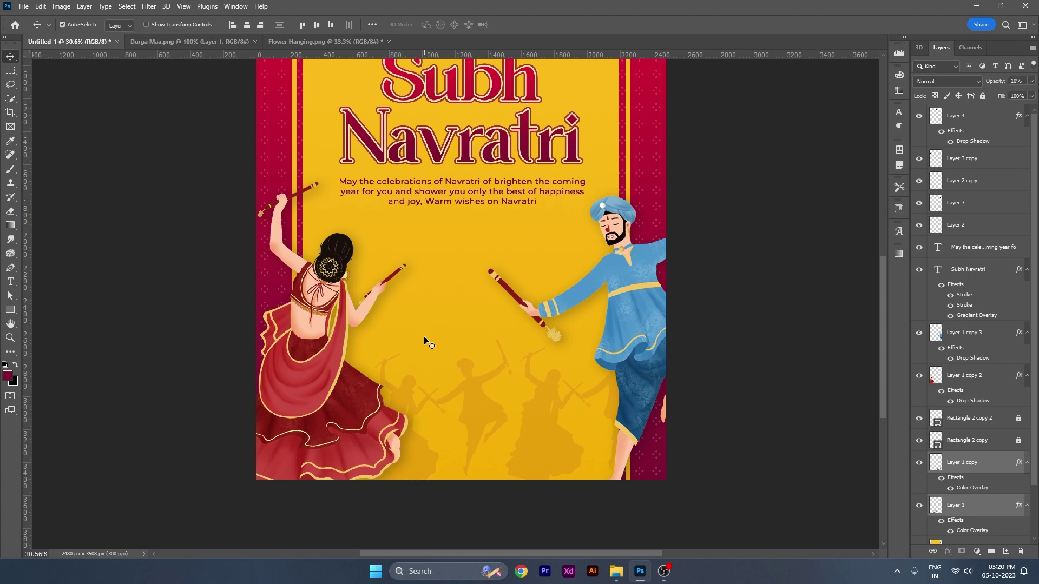
{"action": "left_click", "coordinate": [747, 420]}
{"action": "key", "text": "ctrl+0"}
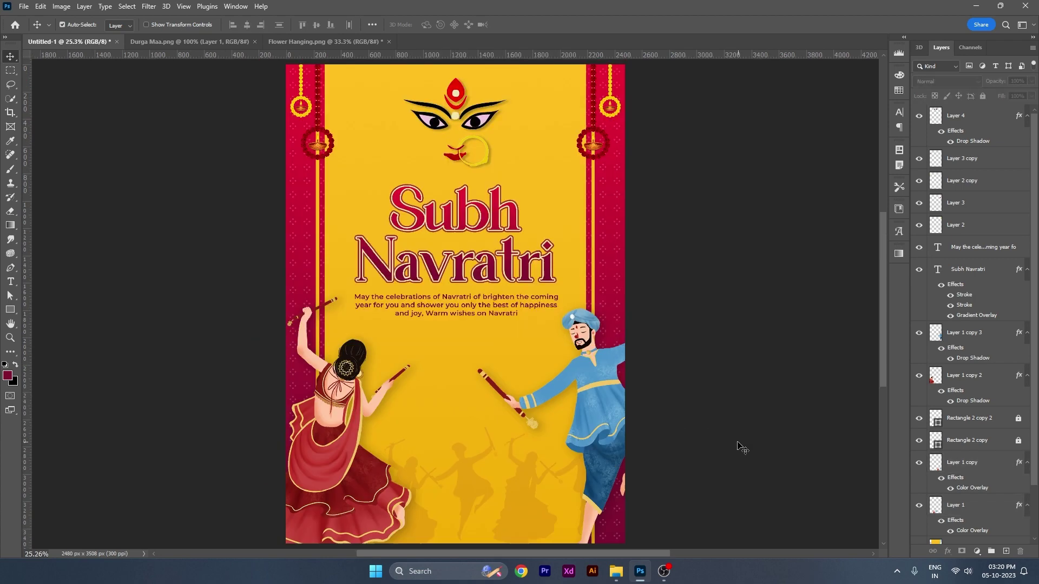
- In Flower Hanging.png, bring the diyas into view and merge the image's layers into one
{"action": "left_click", "coordinate": [344, 37]}
{"action": "scroll", "coordinate": [565, 265], "scroll_direction": "up", "scroll_amount": 3}
{"action": "scroll", "coordinate": [565, 265], "scroll_direction": "up", "scroll_amount": 3}
{"action": "left_click_drag", "start_coordinate": [696, 413], "coordinate": [595, 347]}
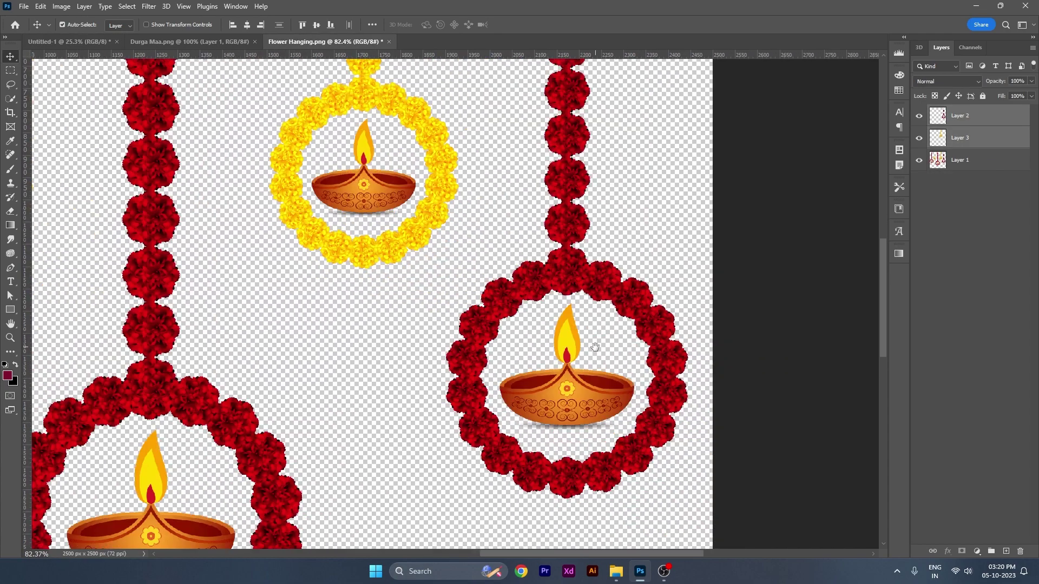
{"action": "scroll", "coordinate": [618, 388], "scroll_direction": "up", "scroll_amount": 2}
{"action": "scroll", "coordinate": [618, 388], "scroll_direction": "up", "scroll_amount": 2}
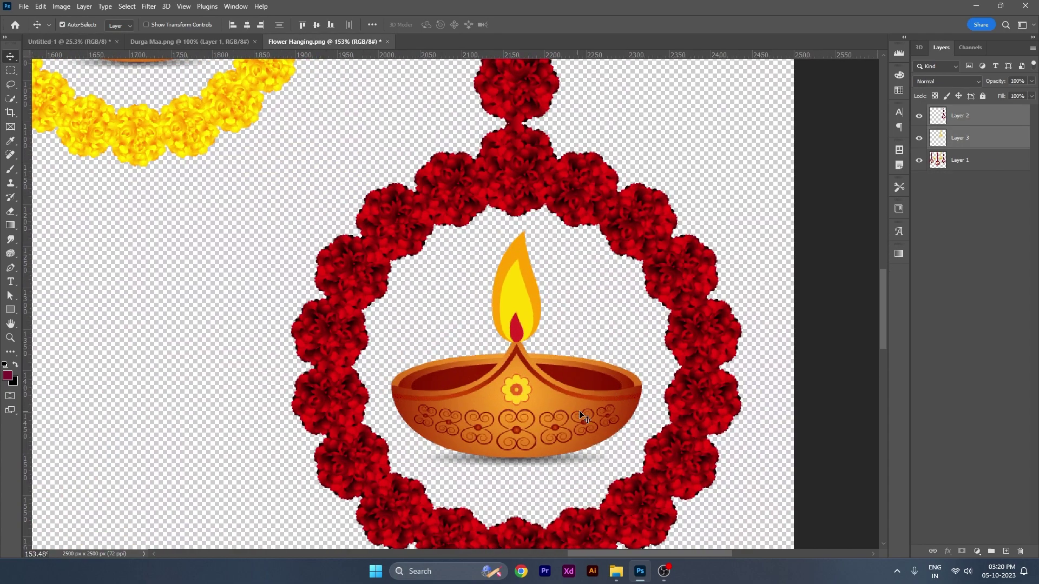
{"action": "left_click", "coordinate": [971, 138]}
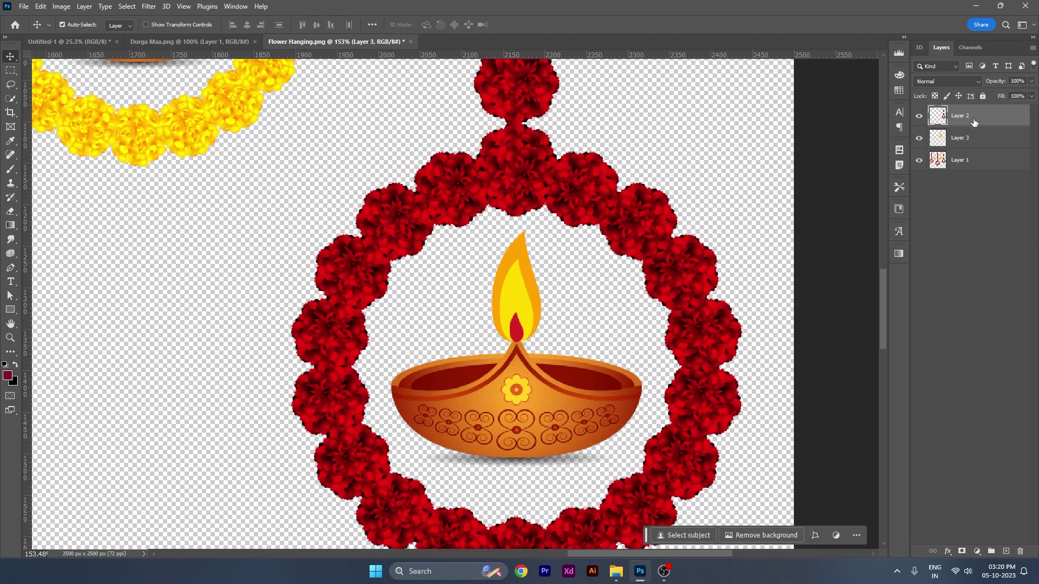
{"action": "key", "text": "ctrl+shift+e"}
- Trace around the diya with the Pen tool and copy it onto its own Layer 2
{"action": "key", "text": "p"}
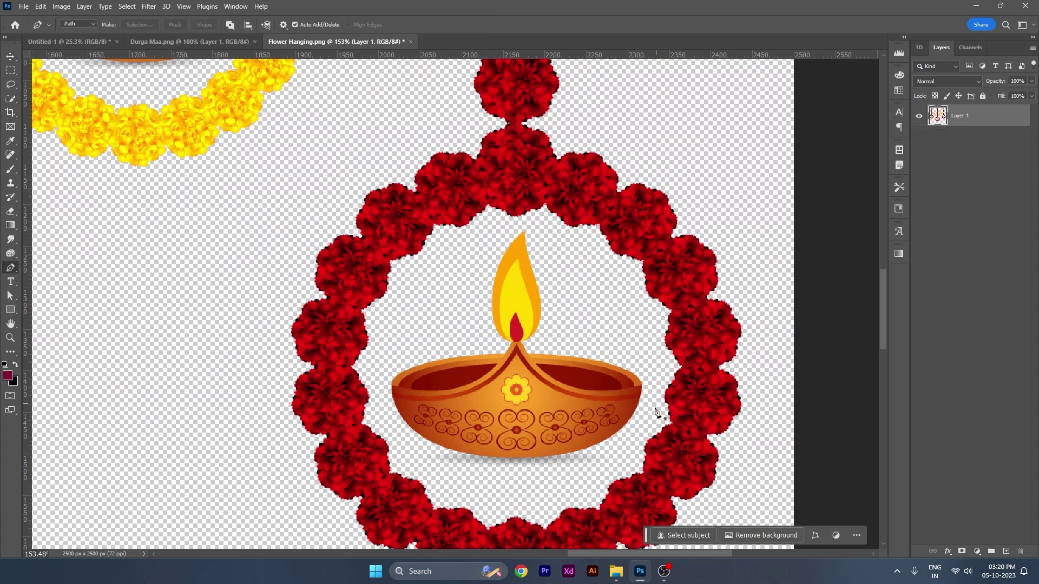
{"action": "left_click", "coordinate": [658, 393]}
{"action": "left_click", "coordinate": [633, 316]}
{"action": "left_click", "coordinate": [581, 247]}
{"action": "left_click", "coordinate": [536, 222]}
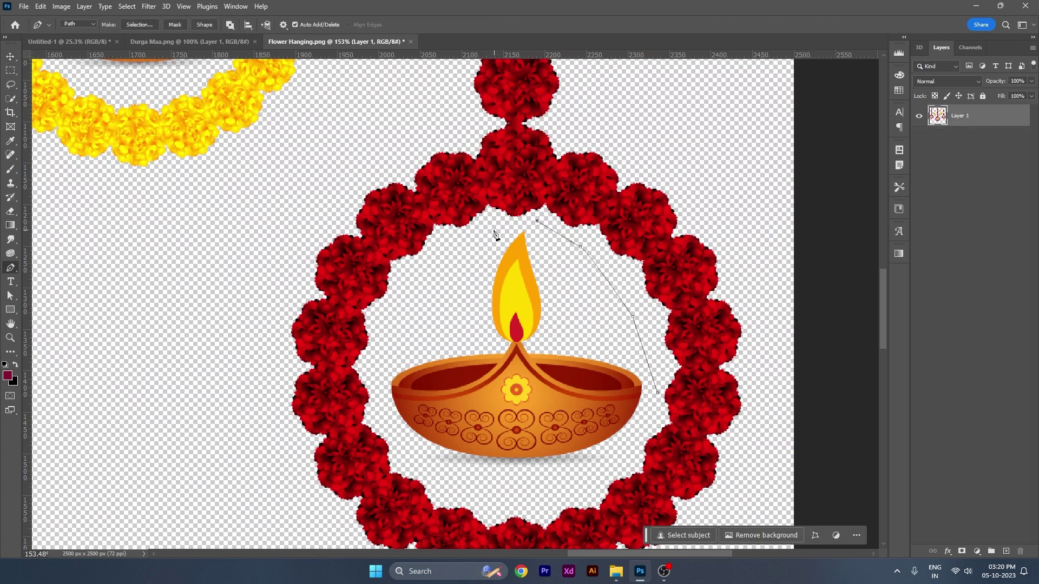
{"action": "left_click", "coordinate": [489, 233]}
{"action": "left_click", "coordinate": [436, 299]}
{"action": "left_click", "coordinate": [386, 361]}
{"action": "left_click", "coordinate": [382, 415]}
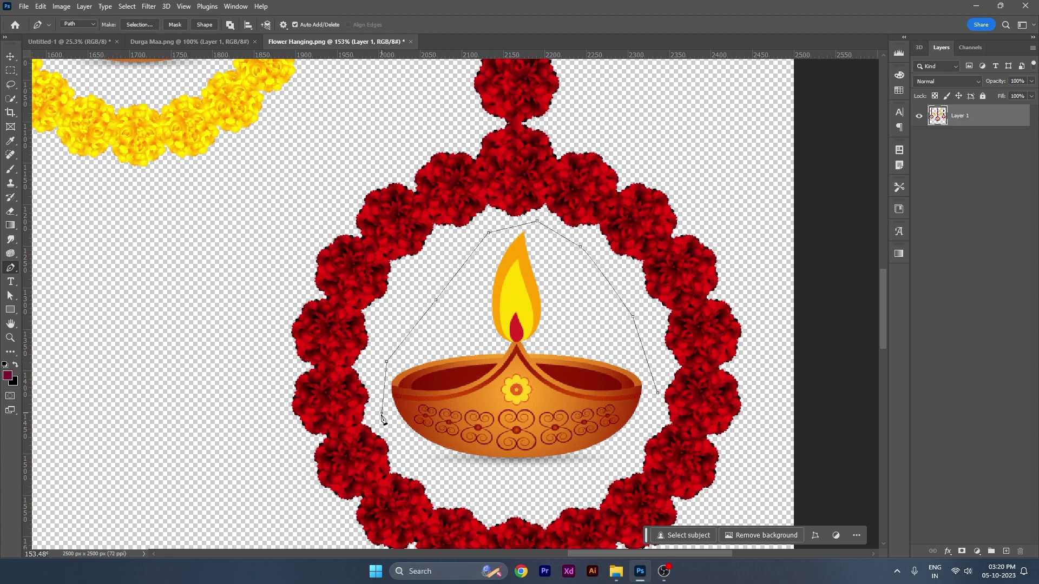
{"action": "left_click", "coordinate": [399, 464]}
{"action": "left_click", "coordinate": [445, 500]}
{"action": "left_click", "coordinate": [543, 511]}
{"action": "left_click", "coordinate": [607, 489]}
{"action": "key", "text": "ctrl+z"}
{"action": "left_click", "coordinate": [609, 478]}
{"action": "left_click", "coordinate": [638, 456]}
{"action": "left_click", "coordinate": [648, 429]}
{"action": "left_click", "coordinate": [658, 397]}
{"action": "key", "text": "ctrl+Return"}
{"action": "key", "text": "ctrl+j"}
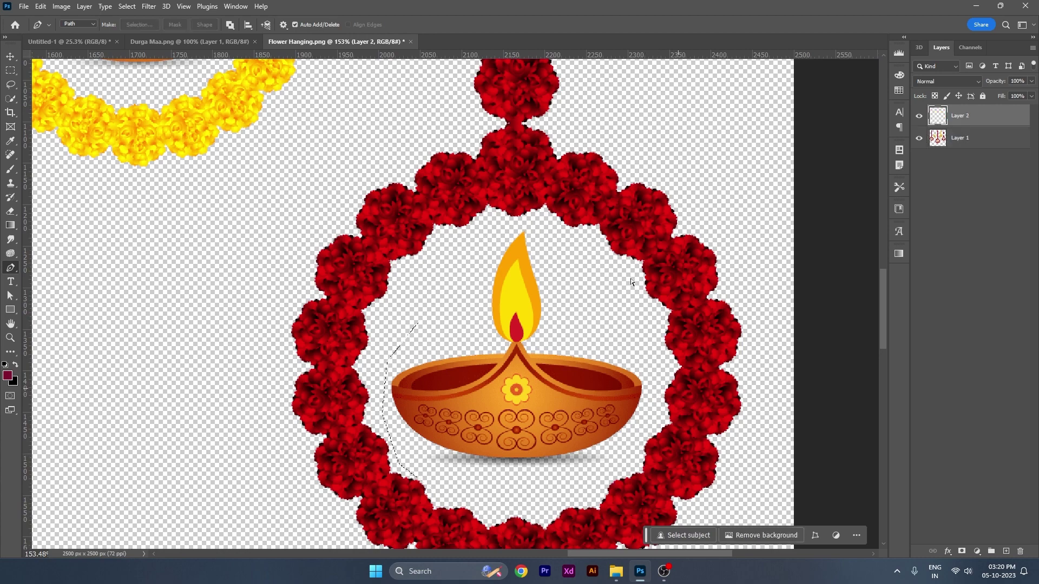
- Bring the diya layer onto the poster and centre it horizontally
{"action": "key", "text": "v"}
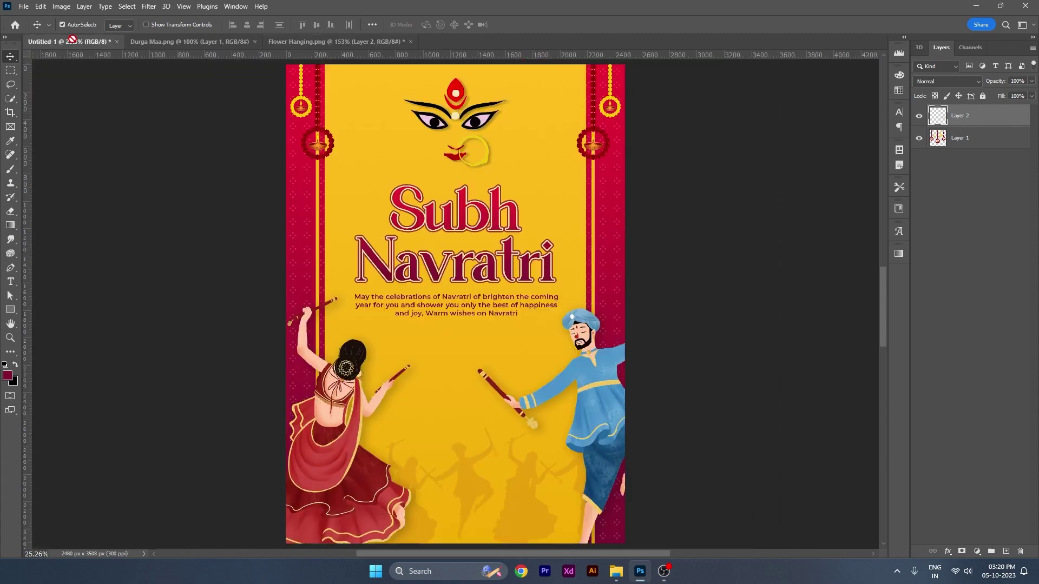
{"action": "mouse_move", "coordinate": [483, 372]}
{"action": "left_mouse_down"}
{"action": "mouse_move", "coordinate": [461, 415]}
{"action": "mouse_move", "coordinate": [470, 534]}
{"action": "left_mouse_up"}
{"action": "left_click", "coordinate": [525, 424]}
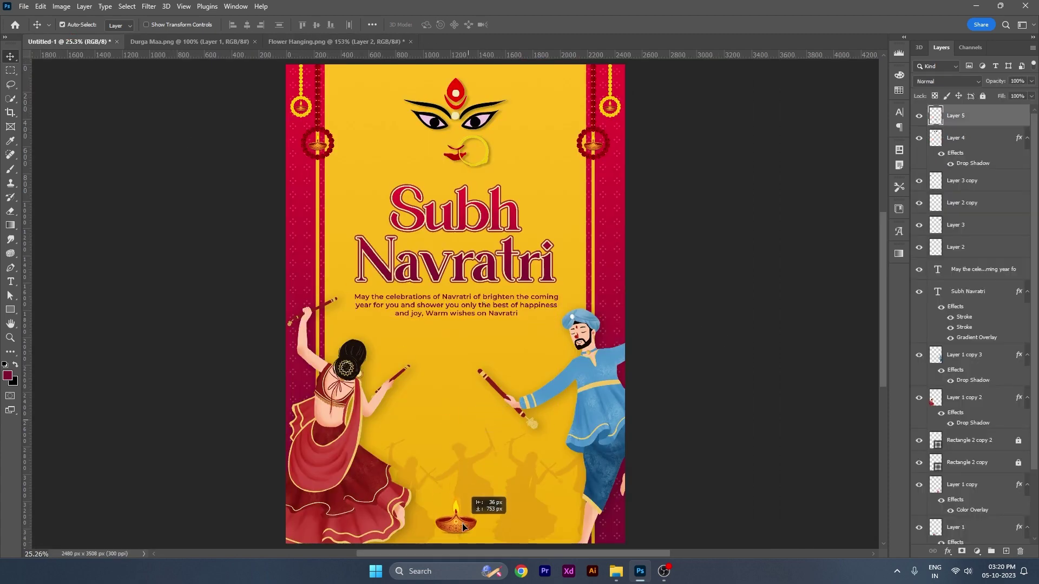
{"action": "key", "text": "ctrl+a"}
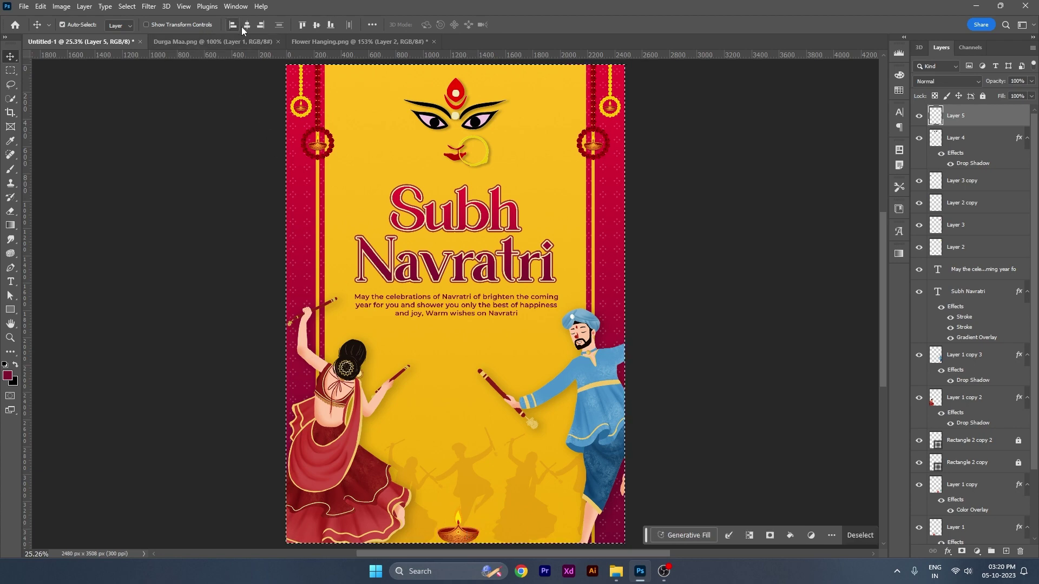
{"action": "left_click", "coordinate": [246, 25]}
- Enlarge the centred diya from its top edge
{"action": "scroll", "coordinate": [521, 405], "scroll_direction": "up", "scroll_amount": 2}
{"action": "scroll", "coordinate": [487, 427], "scroll_direction": "up", "scroll_amount": 3}
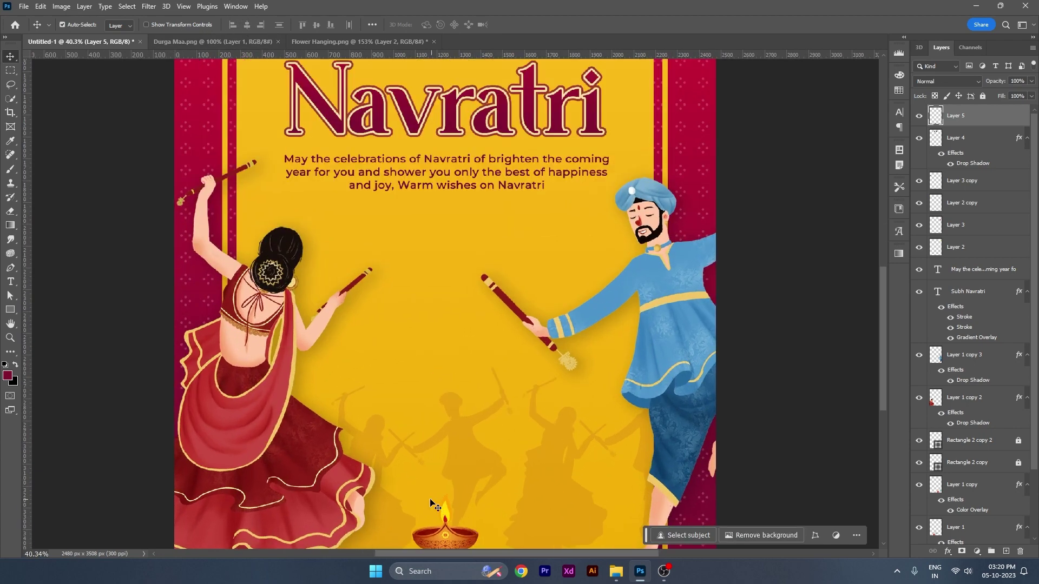
{"action": "scroll", "coordinate": [470, 438], "scroll_direction": "down", "scroll_amount": 2}
{"action": "scroll", "coordinate": [461, 451], "scroll_direction": "up", "scroll_amount": 2}
{"action": "scroll", "coordinate": [460, 451], "scroll_direction": "up", "scroll_amount": 1}
{"action": "key", "text": "ctrl+t"}
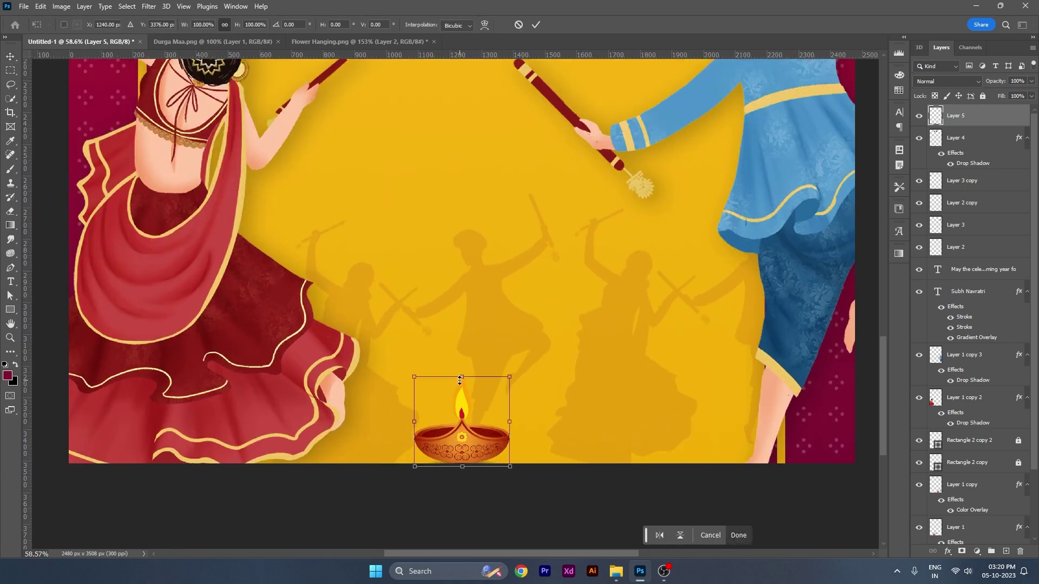
{"action": "left_click_drag", "start_coordinate": [462, 377], "coordinate": [463, 358]}
{"action": "key", "text": "Return"}
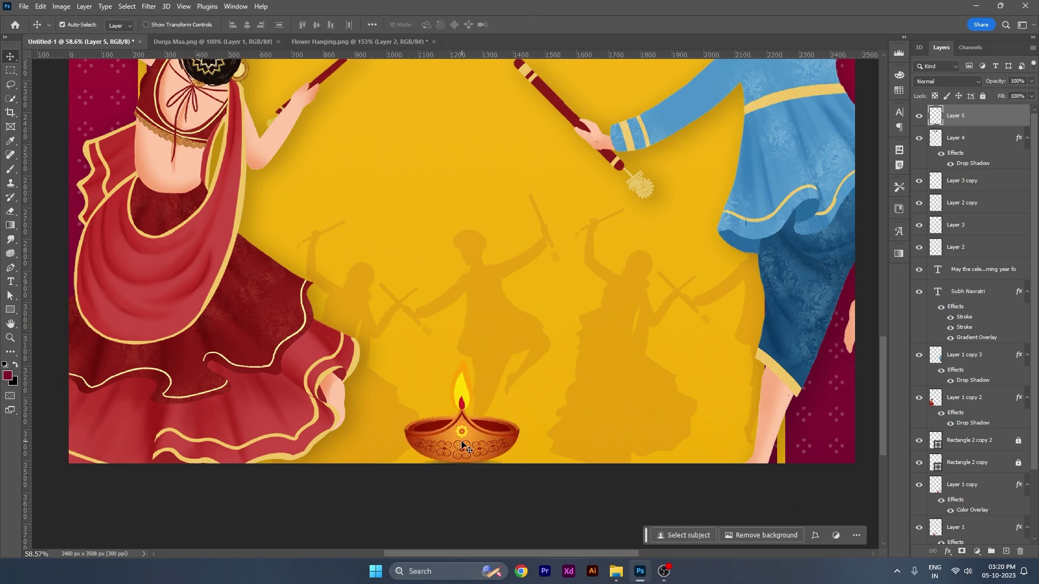
- Add a smaller copy of the diya just to the right of the large one
{"action": "left_click_drag", "start_coordinate": [462, 445], "coordinate": [553, 447]}
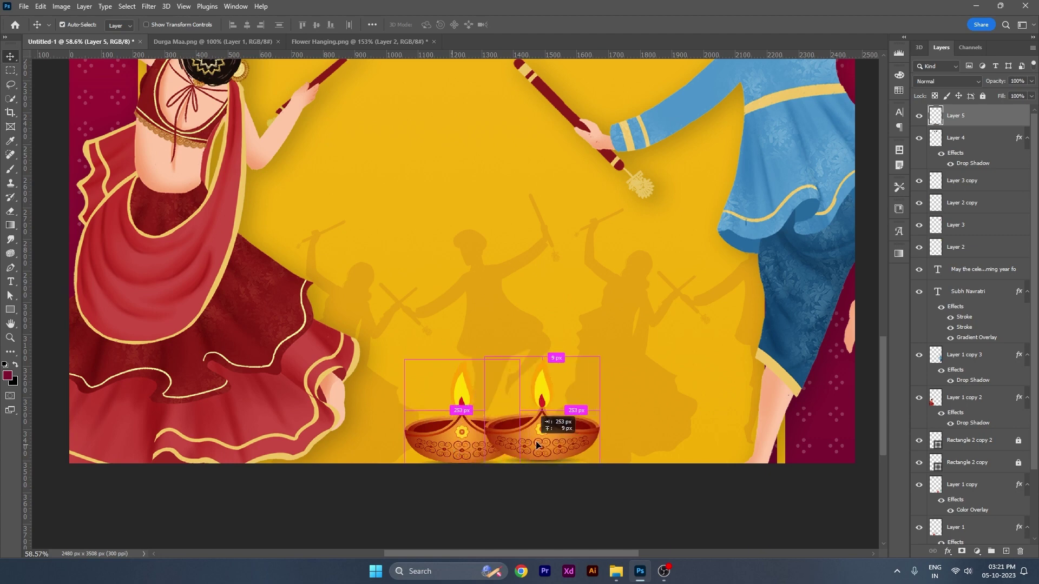
{"action": "key", "text": "ctrl+t"}
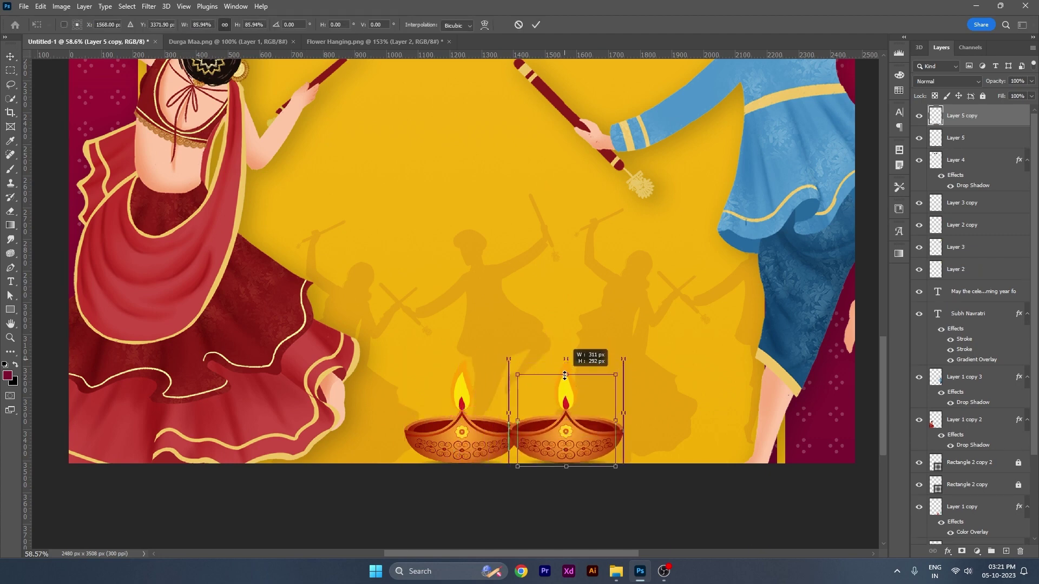
{"action": "left_click_drag", "start_coordinate": [566, 359], "coordinate": [565, 391]}
{"action": "key", "text": "Return"}
{"action": "key", "text": "shift+Left"}
{"action": "key", "text": "shift+Left"}
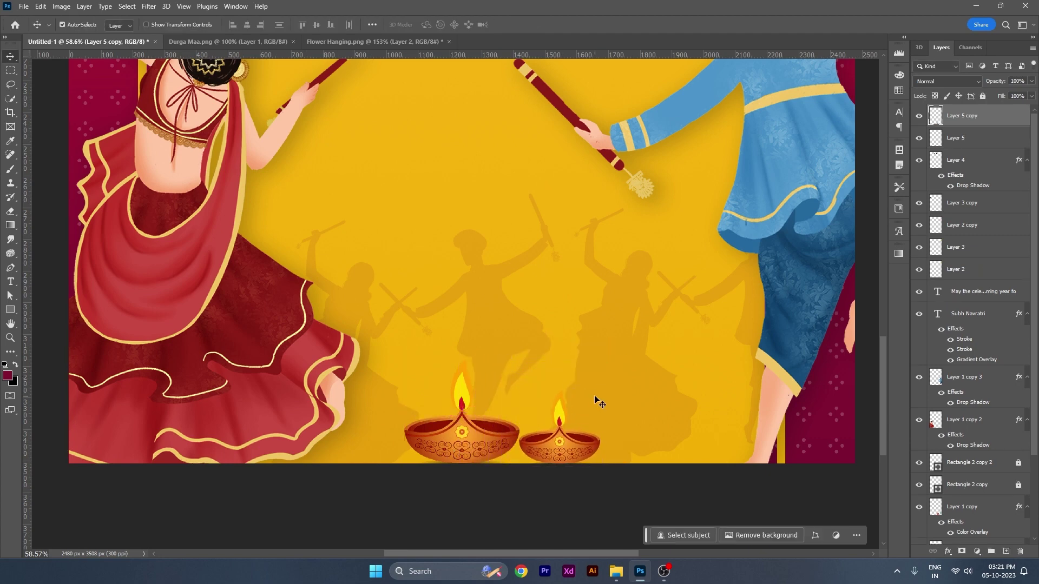
{"action": "key", "text": "shift+Left"}
{"action": "key", "text": "shift+Left"}
{"action": "key", "text": "shift+Left"}
{"action": "key", "text": "shift+Left"}
{"action": "key", "text": "shift+Left"}
- Stack the large diya above the small one and nudge the small diya right
{"action": "left_click", "coordinate": [471, 433]}
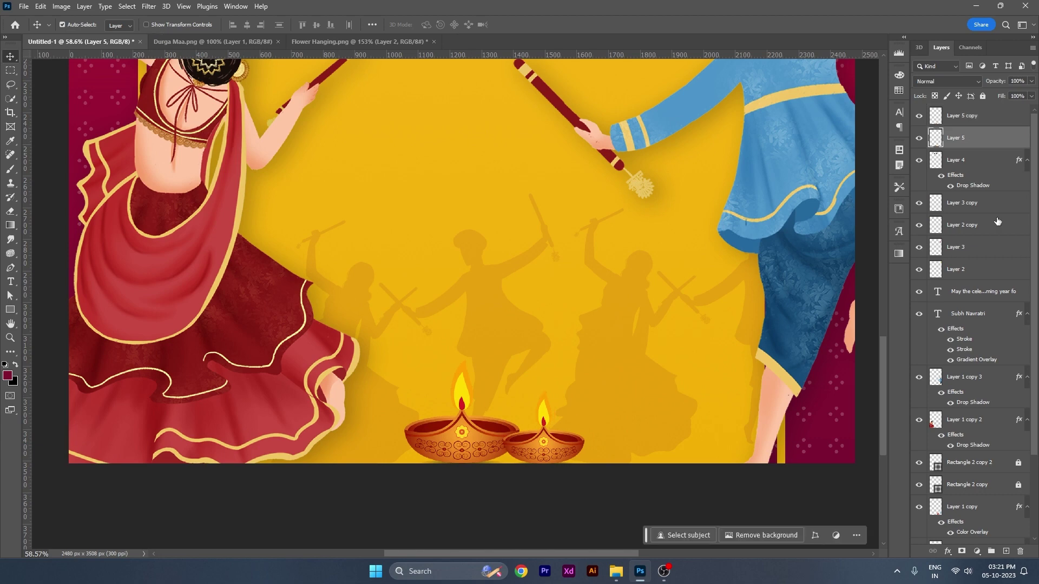
{"action": "left_click_drag", "start_coordinate": [975, 138], "coordinate": [974, 112]}
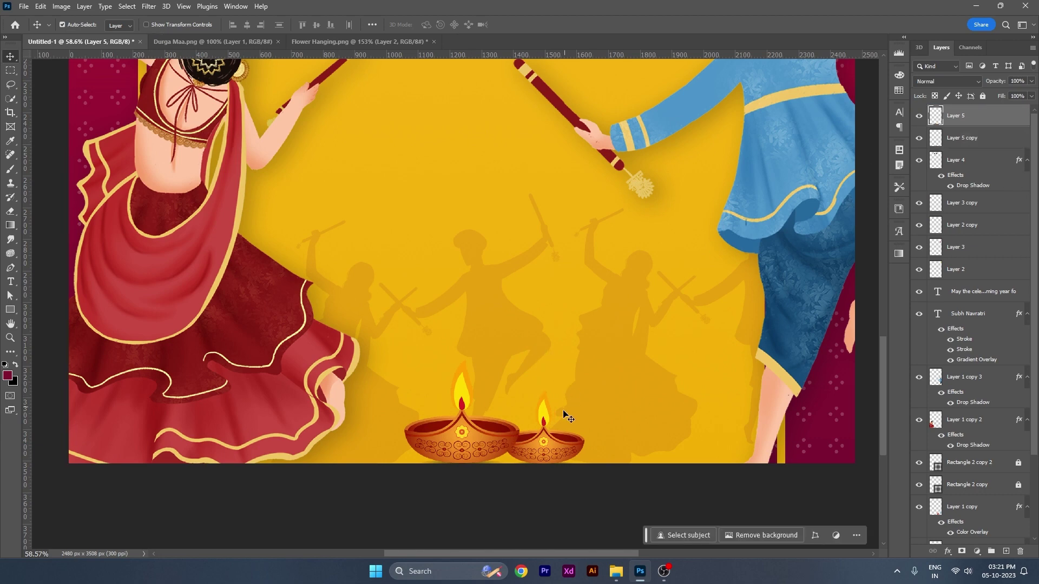
{"action": "left_click", "coordinate": [548, 447]}
{"action": "key", "text": "Right"}
{"action": "key", "text": "Right"}
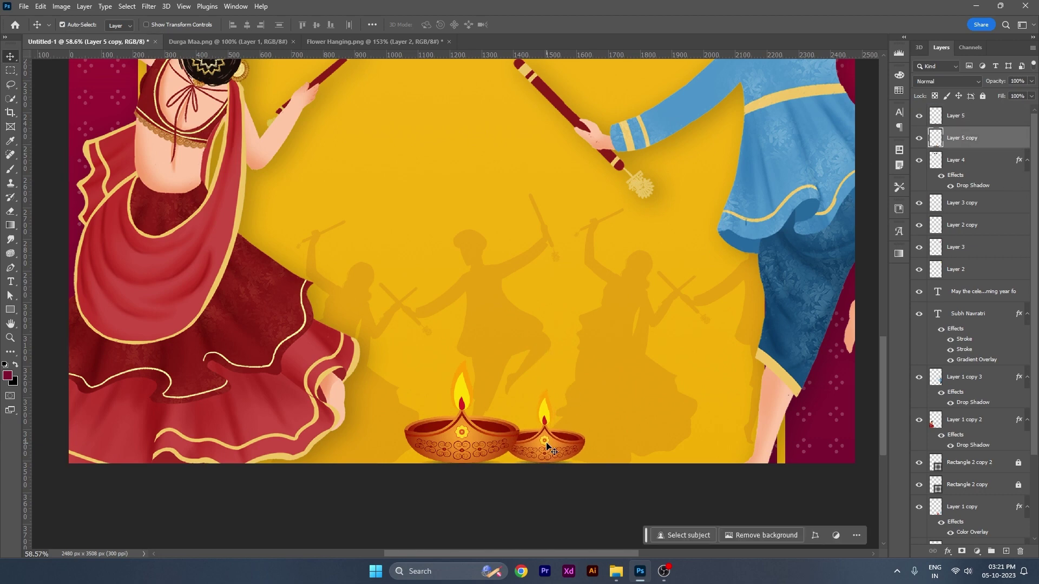
{"action": "key", "text": "Right"}
{"action": "key", "text": "Right"}
- Duplicate the small diya to the left of the large one as a third lamp
{"action": "mouse_move", "coordinate": [548, 447]}
{"action": "left_mouse_down"}
{"action": "mouse_move", "coordinate": [556, 453]}
{"action": "mouse_move", "coordinate": [419, 460]}
{"action": "left_mouse_up"}
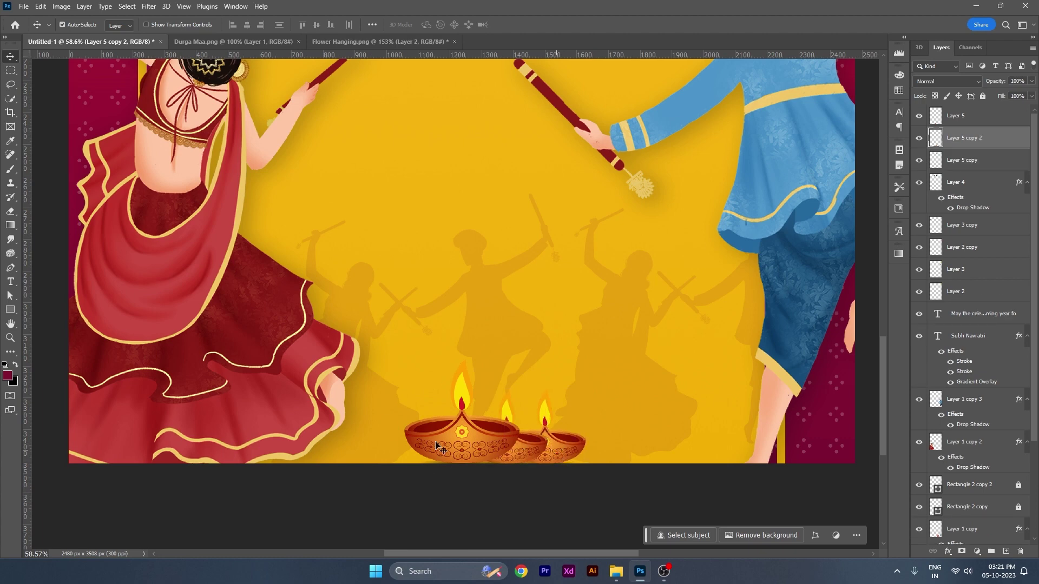
{"action": "key", "text": "shift+Left"}
{"action": "key", "text": "shift+Left"}
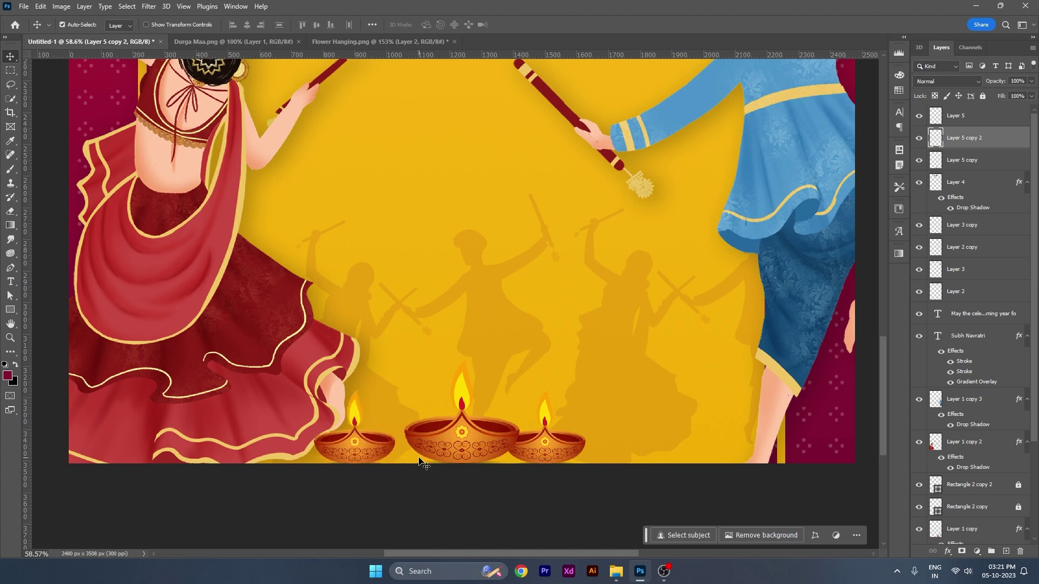
{"action": "key", "text": "shift+Left"}
{"action": "key", "text": "shift+Left"}
{"action": "key", "text": "shift+Left"}
{"action": "key", "text": "shift+Left"}
{"action": "key", "text": "shift+Left"}
{"action": "key", "text": "shift+Left"}
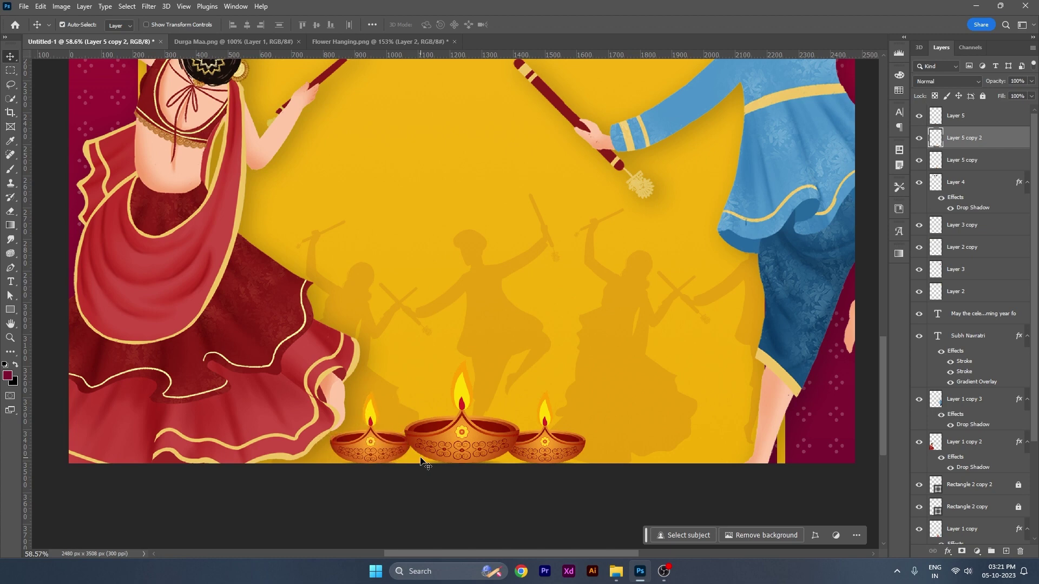
{"action": "key", "text": "ctrl+0"}
- Scale all three diyas together to about 79% and nudge the row slightly right
{"action": "left_click", "coordinate": [456, 533], "text": "shift"}
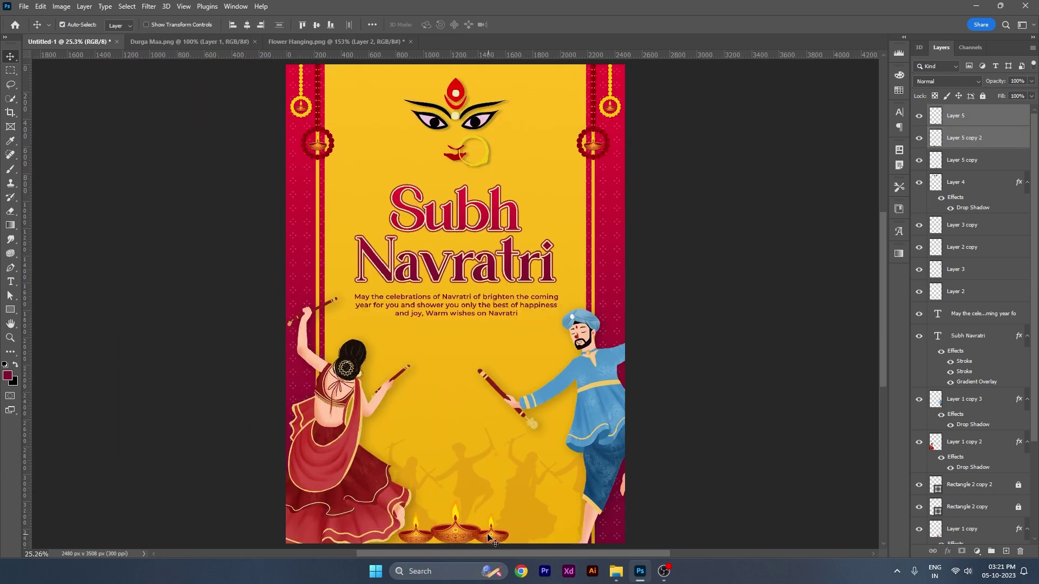
{"action": "left_click", "coordinate": [491, 535], "text": "shift"}
{"action": "key", "text": "ctrl+t"}
{"action": "left_click_drag", "start_coordinate": [455, 499], "coordinate": [454, 509]}
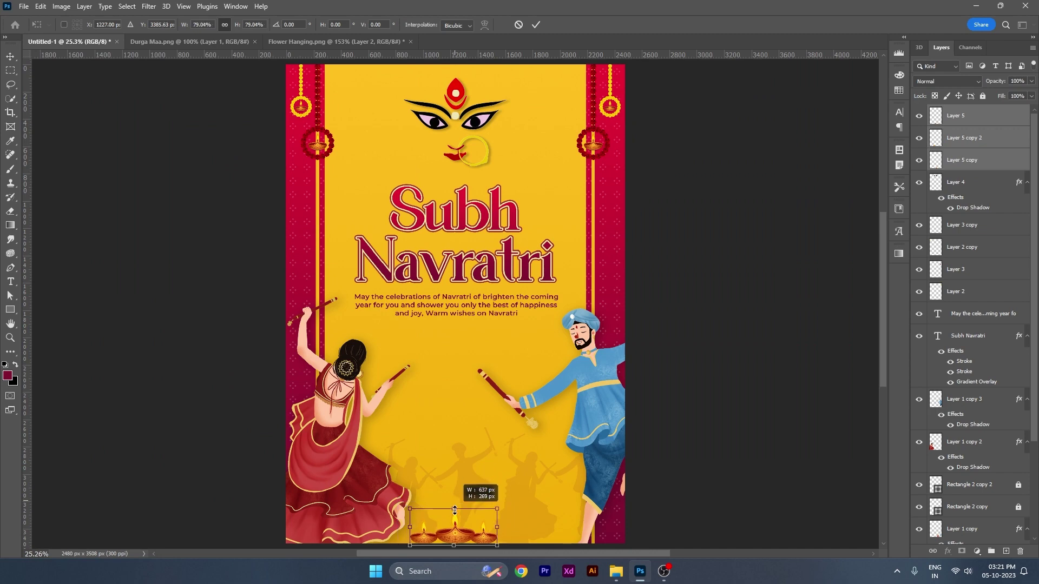
{"action": "key", "text": "Return"}
{"action": "key", "text": "shift+Right"}
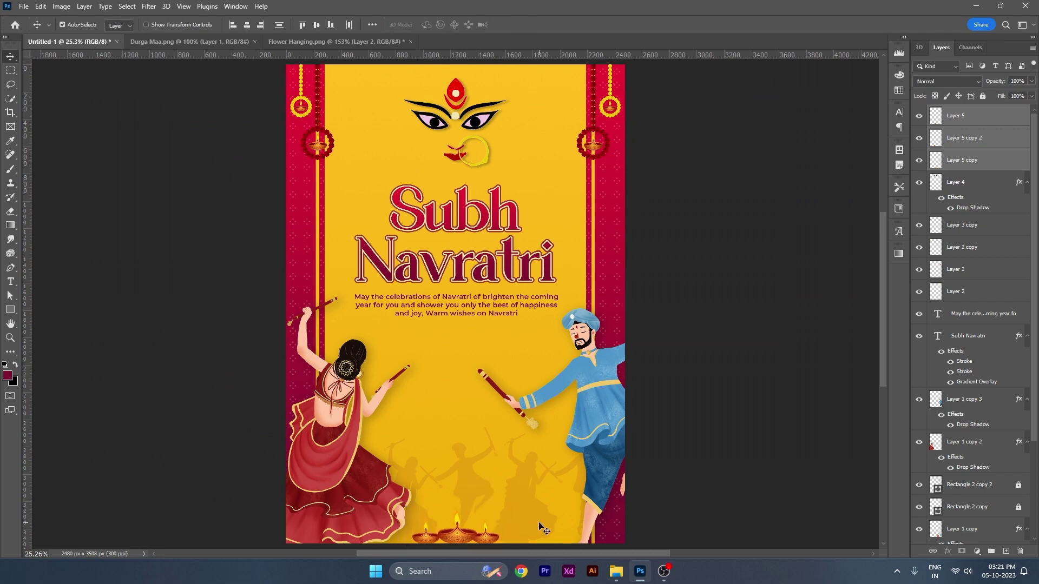
{"action": "left_click", "coordinate": [676, 398]}
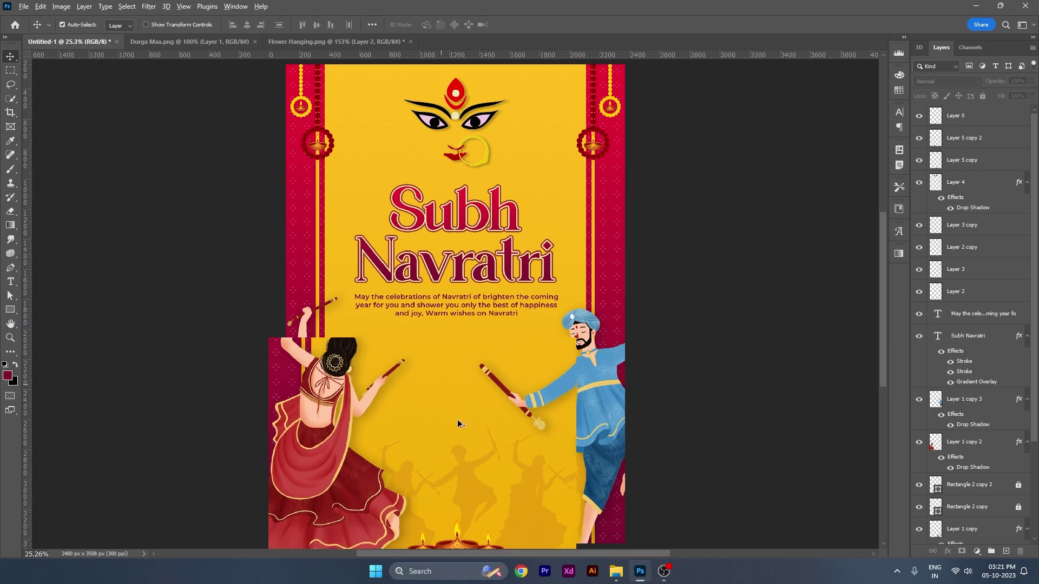
{"action": "scroll", "coordinate": [457, 420], "scroll_direction": "up", "scroll_amount": 2, "text": "alt"}
{"action": "scroll", "coordinate": [411, 341], "scroll_direction": "down", "scroll_amount": 1}
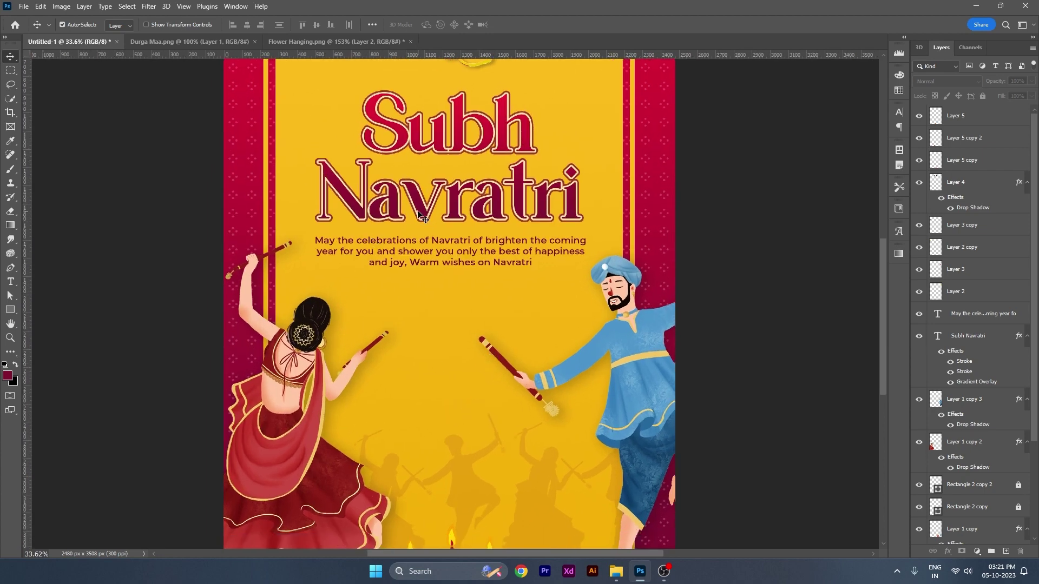
- Duplicate the Subh Navratri title, strip its effects, and shrink the copy to about half size
{"action": "left_click_drag", "start_coordinate": [419, 215], "coordinate": [455, 386], "text": "alt"}
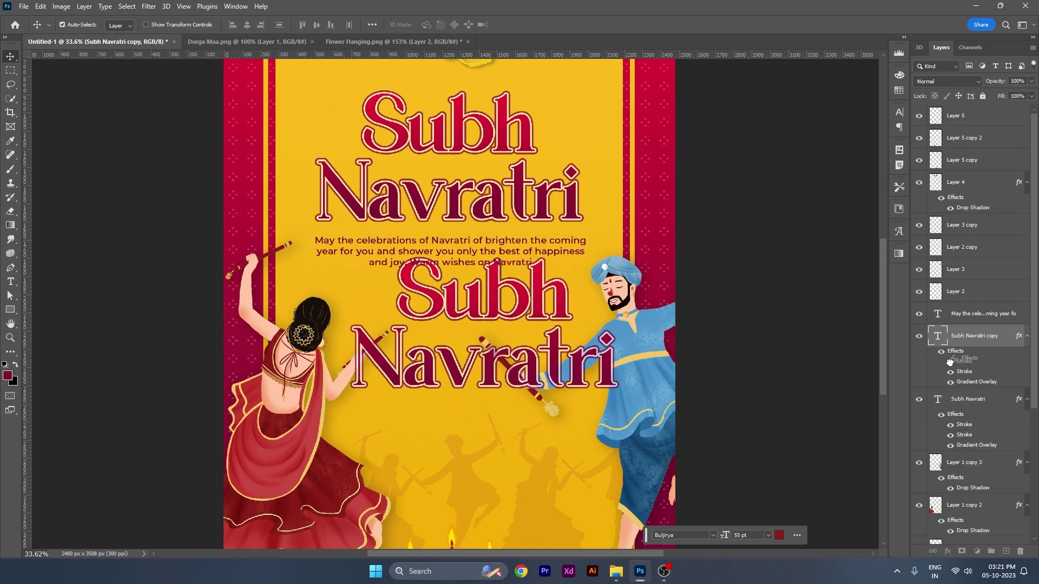
{"action": "mouse_move", "coordinate": [954, 354]}
{"action": "left_mouse_down"}
{"action": "mouse_move", "coordinate": [997, 528]}
{"action": "mouse_move", "coordinate": [1020, 551]}
{"action": "left_mouse_up"}
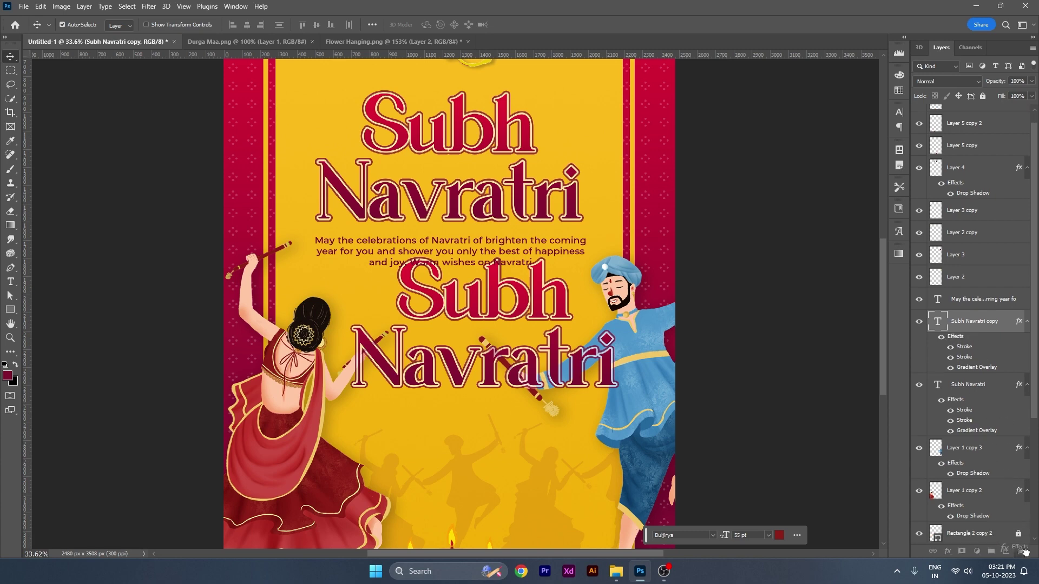
{"action": "left_click_drag", "start_coordinate": [523, 301], "coordinate": [524, 328]}
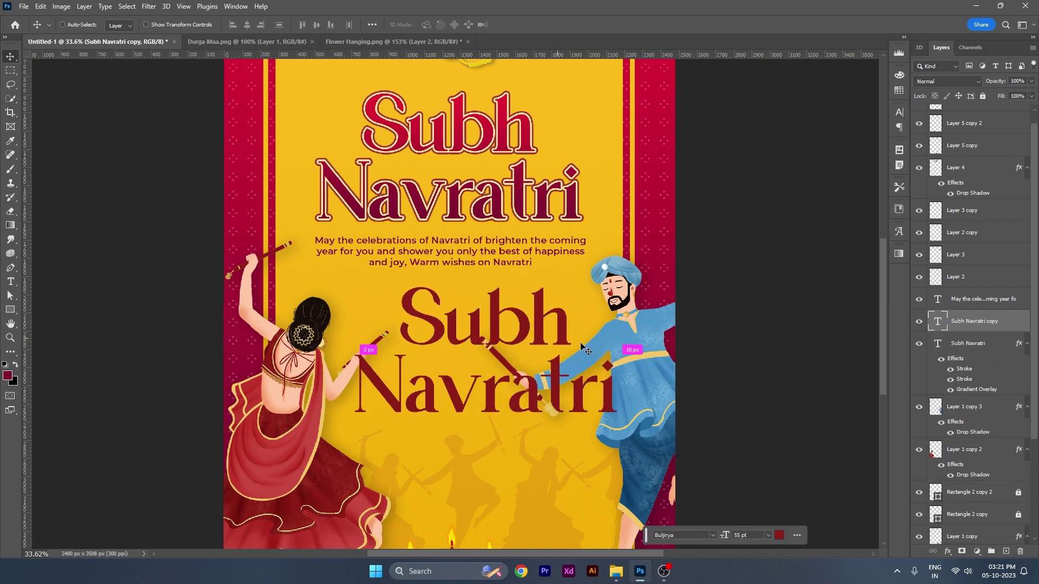
{"action": "key", "text": "ctrl+t"}
{"action": "left_click_drag", "start_coordinate": [618, 368], "coordinate": [491, 369]}
{"action": "key", "text": "Return"}
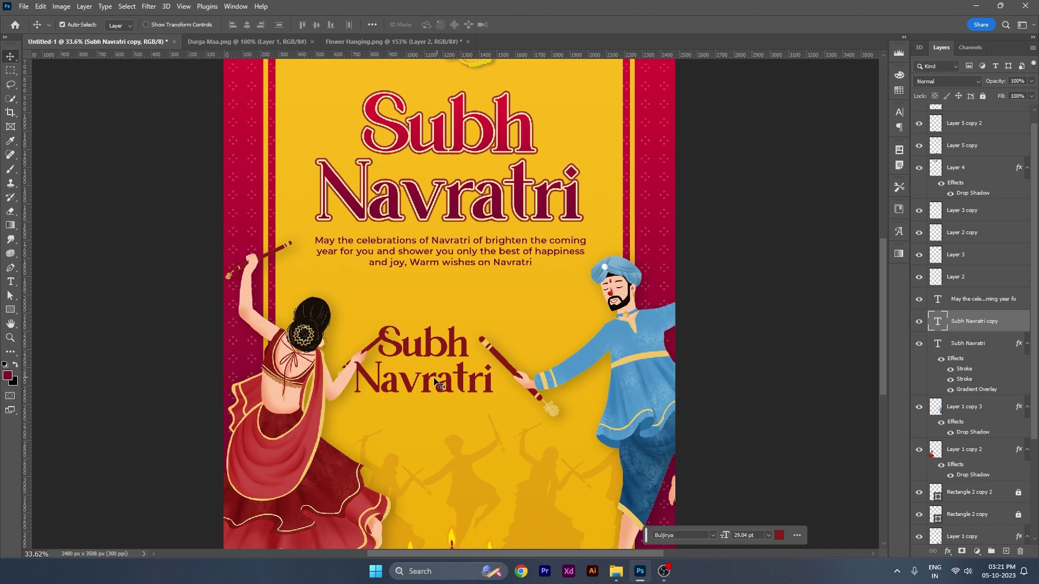
- Retype the copy as 'Garba Night' at 19 pt, placed between the dancers
{"action": "double_click", "coordinate": [449, 379]}
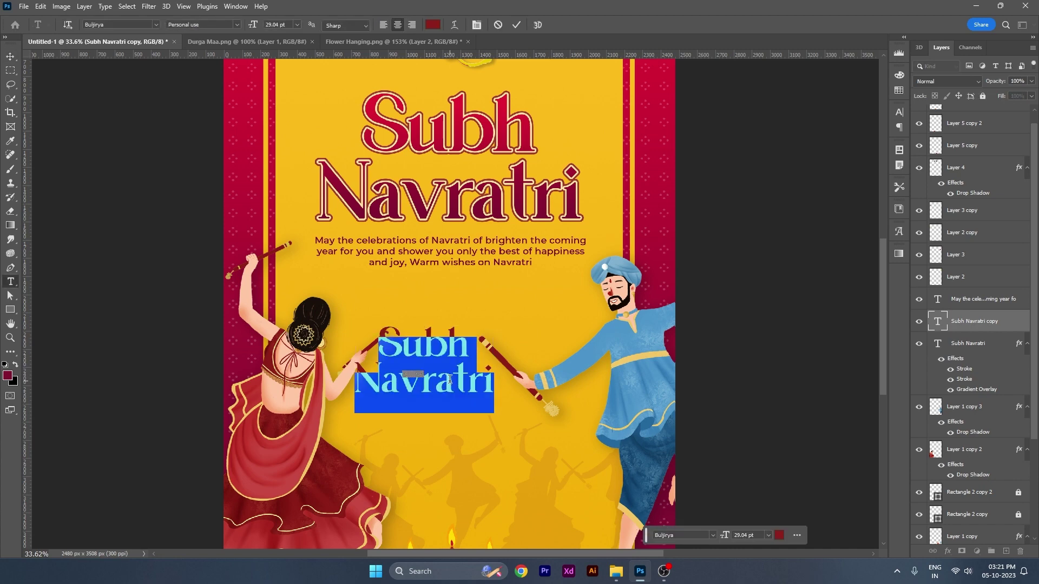
{"action": "type", "text": "Garba"}
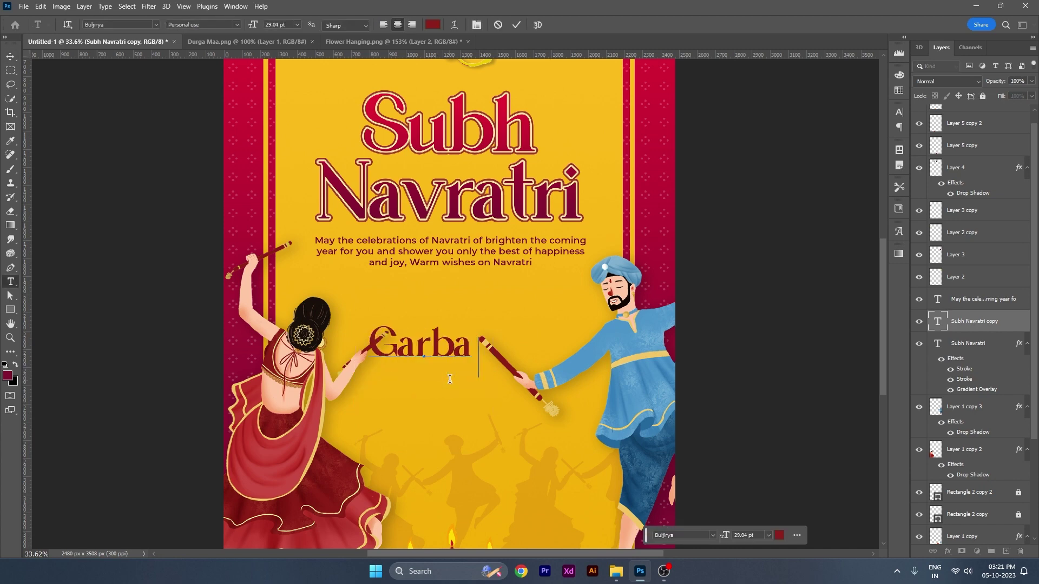
{"action": "type", "text": " Night"}
{"action": "key", "text": "ctrl+a"}
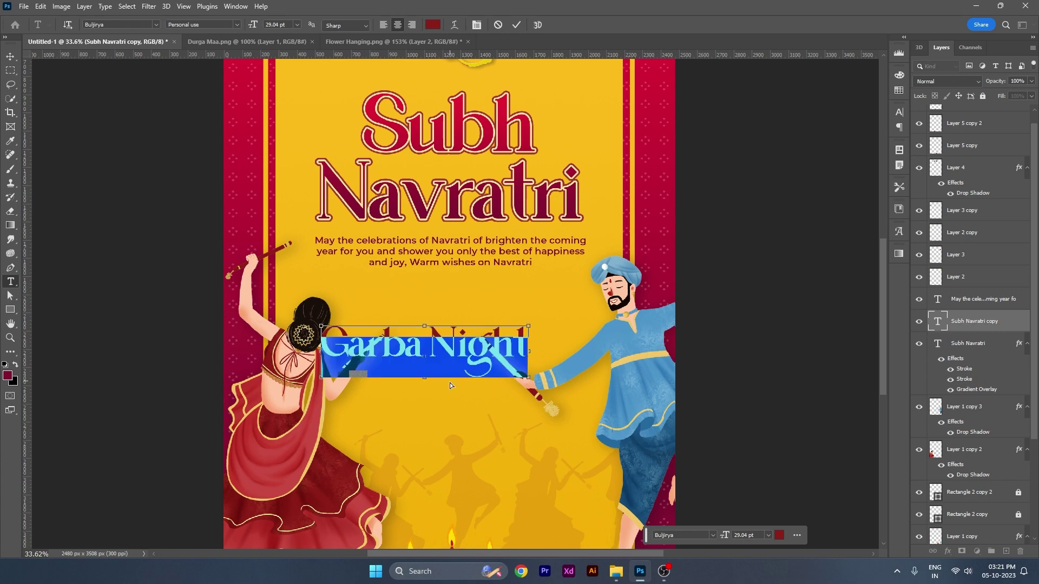
{"action": "left_click_drag", "start_coordinate": [449, 383], "coordinate": [505, 383]}
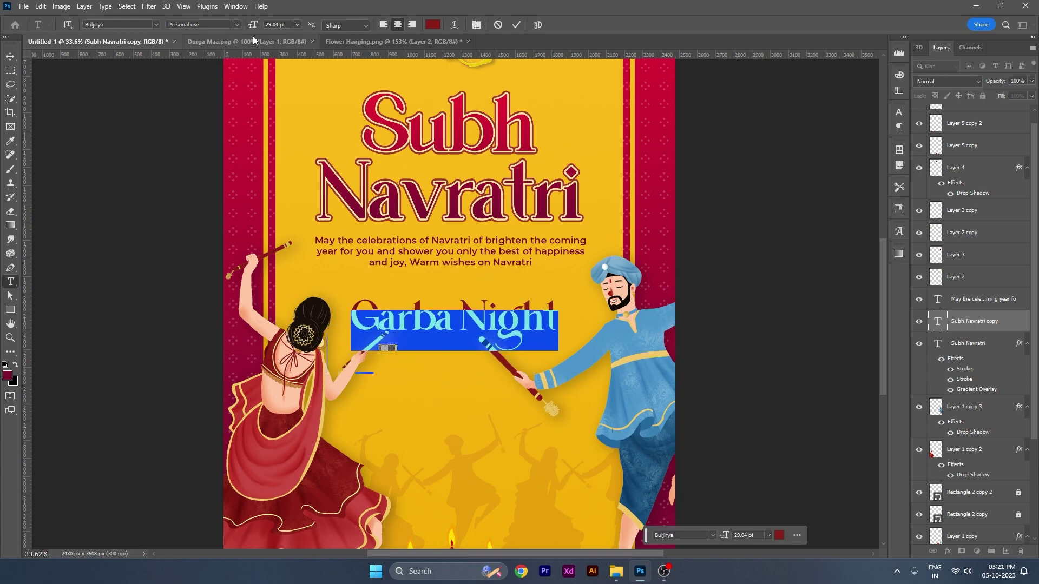
{"action": "type", "text": "19"}
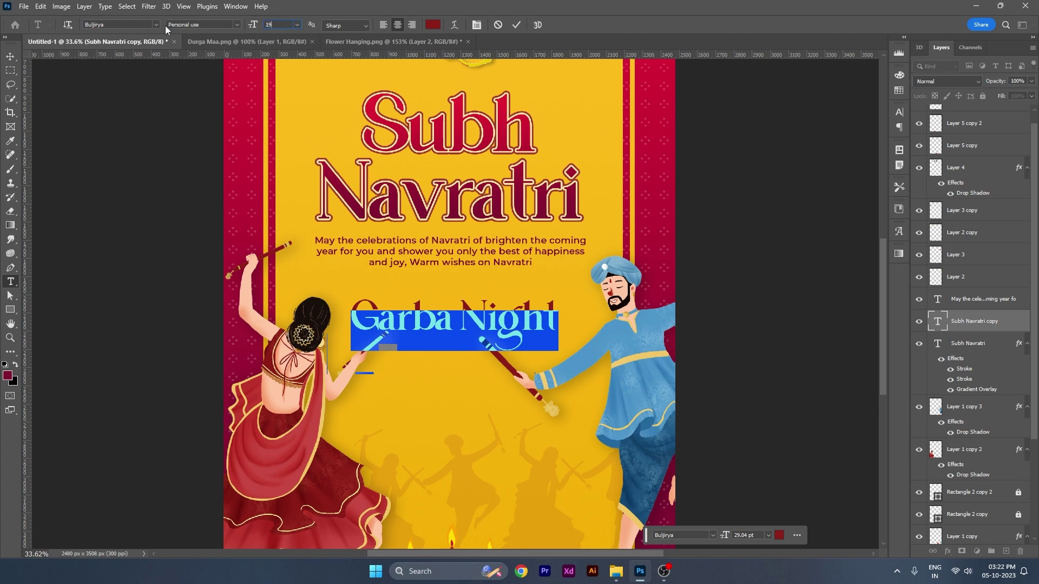
{"action": "key", "text": "Return"}
{"action": "left_click", "coordinate": [11, 56]}
- Centre Garba Night under the greeting and nudge it slightly upward
{"action": "scroll", "coordinate": [437, 330], "scroll_direction": "up", "scroll_amount": 1}
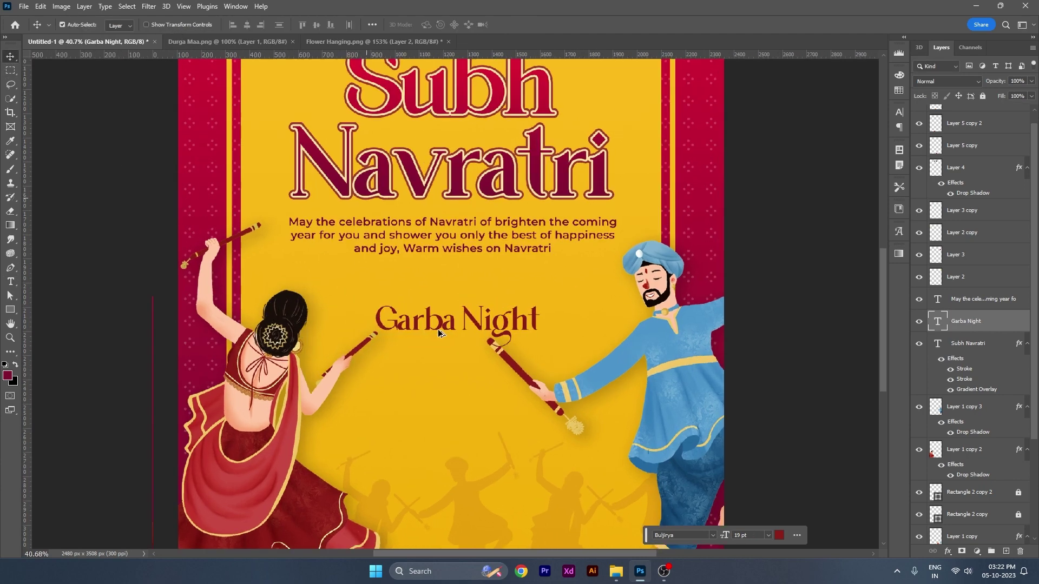
{"action": "scroll", "coordinate": [438, 330], "scroll_direction": "up", "scroll_amount": 1}
{"action": "key", "text": "ctrl+a"}
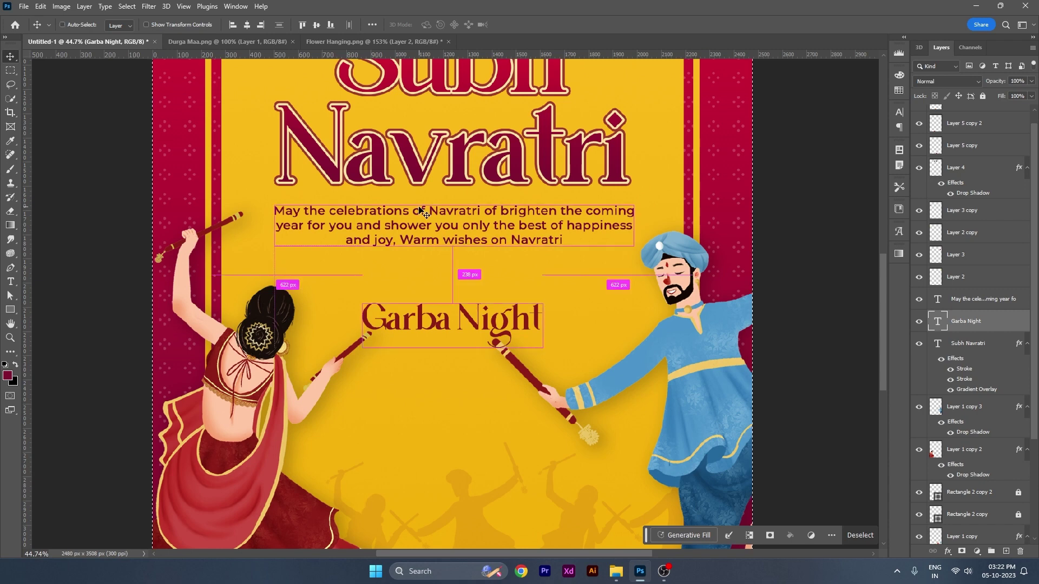
{"action": "key", "text": "ctrl+d"}
{"action": "left_click_drag", "start_coordinate": [541, 330], "coordinate": [542, 323]}
{"action": "key", "text": "shift+Up"}
{"action": "key", "text": "shift+Up"}
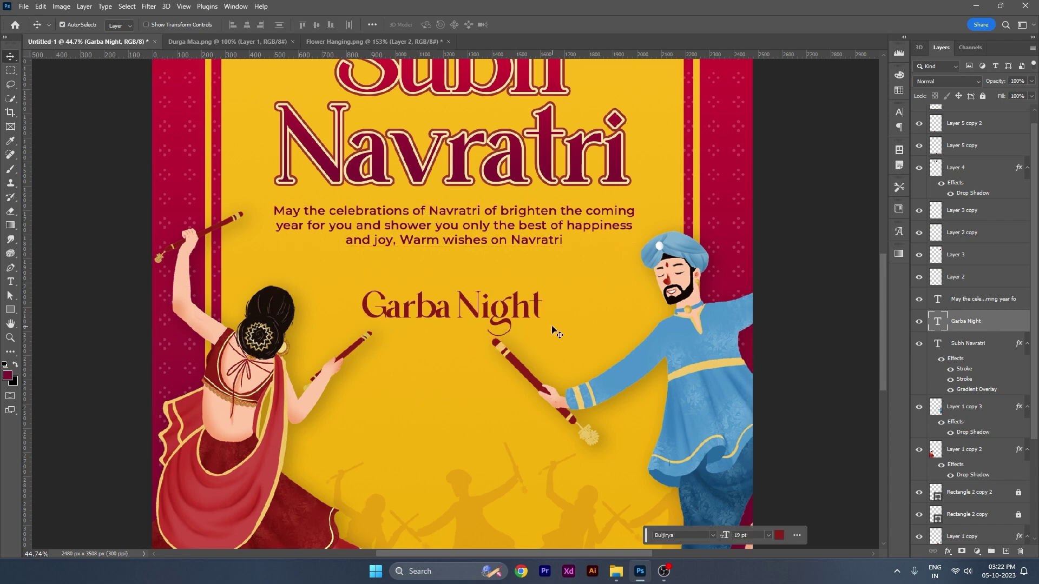
{"action": "key", "text": "shift+Up"}
{"action": "key", "text": "shift+Up"}
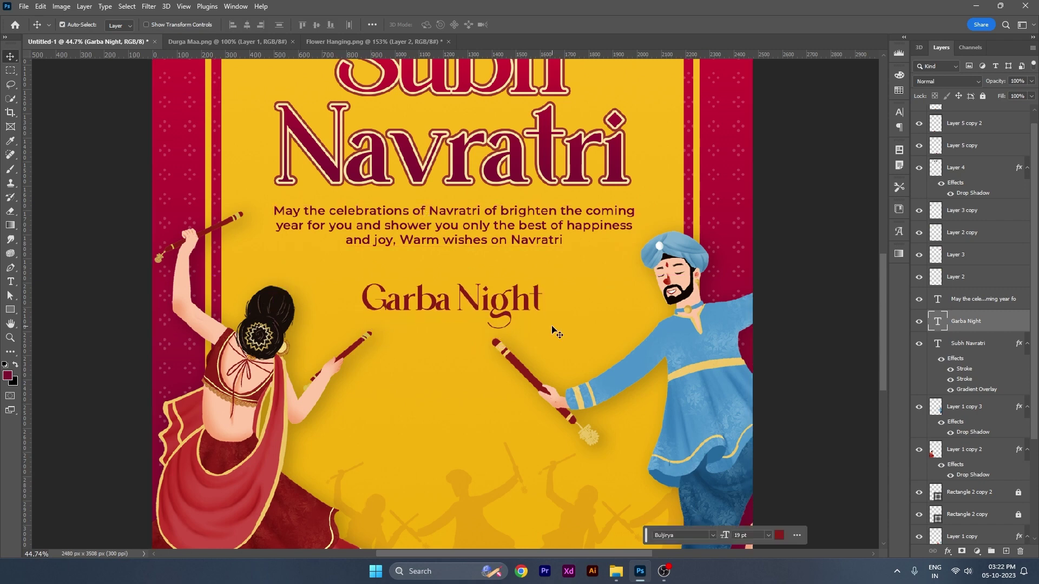
{"action": "key", "text": "ctrl+0"}
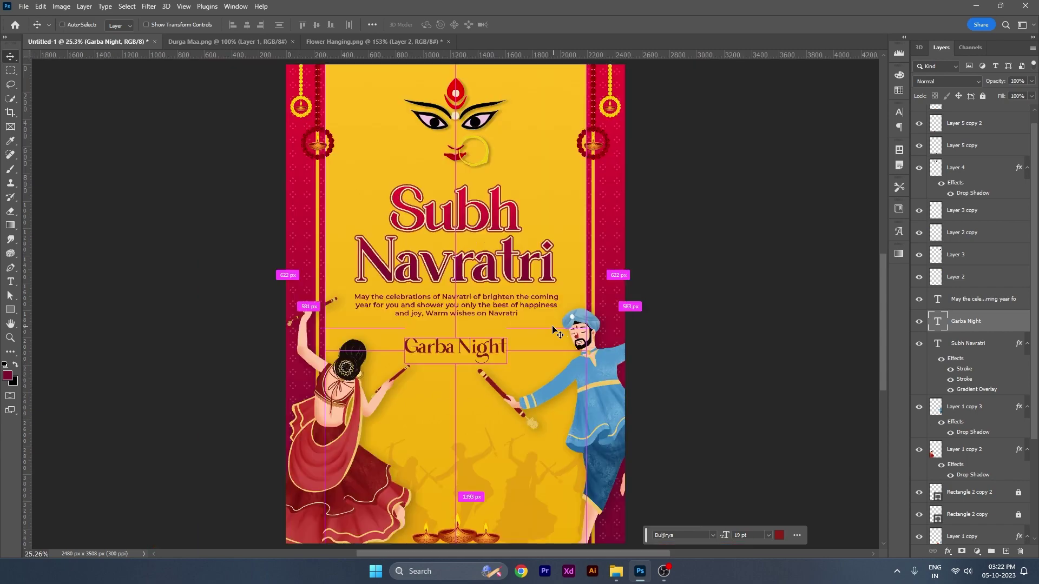
{"action": "scroll", "coordinate": [487, 376], "scroll_direction": "up", "scroll_amount": 1}
{"action": "scroll", "coordinate": [477, 373], "scroll_direction": "up", "scroll_amount": 2}
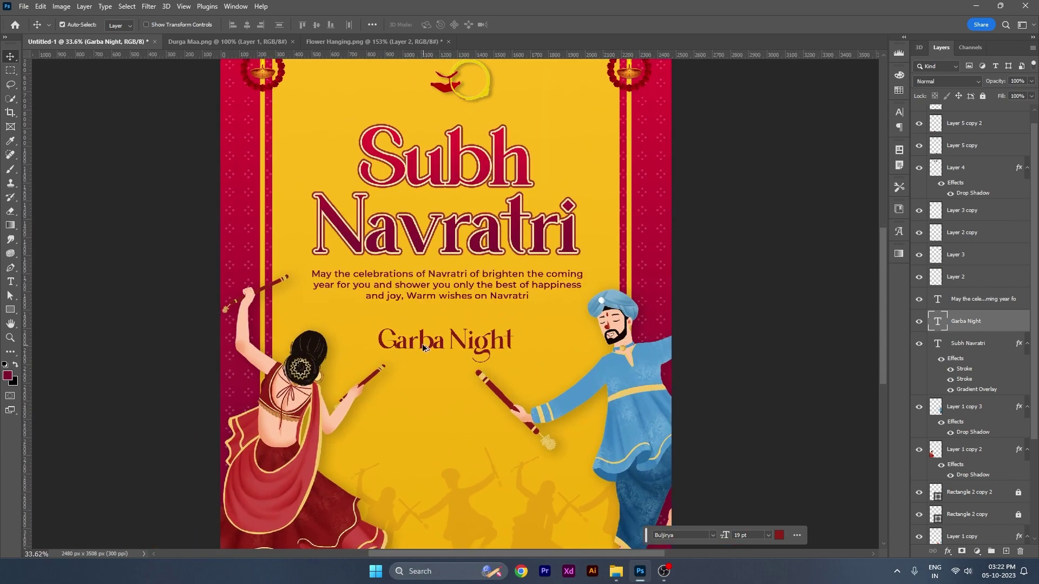
{"action": "scroll", "coordinate": [465, 368], "scroll_direction": "up", "scroll_amount": 2}
{"action": "scroll", "coordinate": [453, 364], "scroll_direction": "up", "scroll_amount": 2}
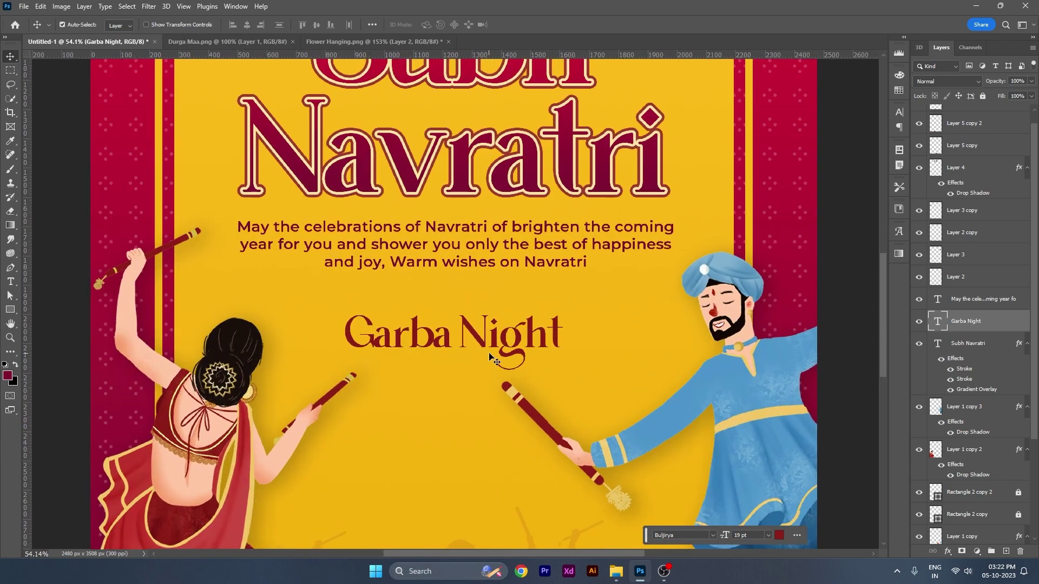
{"action": "scroll", "coordinate": [520, 333], "scroll_direction": "down", "scroll_amount": 2}
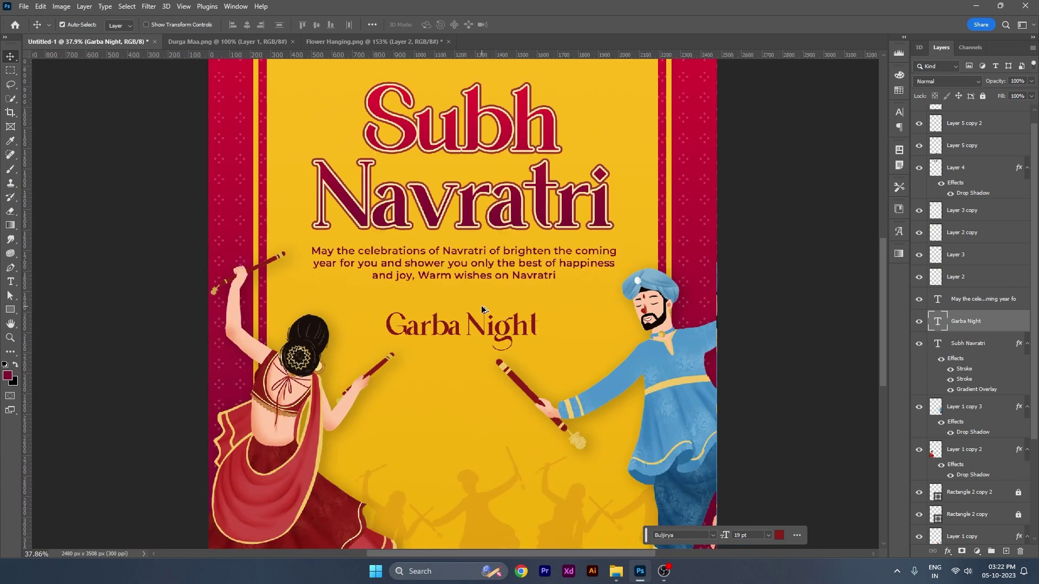
{"action": "scroll", "coordinate": [487, 303], "scroll_direction": "down", "scroll_amount": 1}
{"action": "scroll", "coordinate": [455, 276], "scroll_direction": "down", "scroll_amount": 1}
- Reconfirm the Garba Night text colour
{"action": "double_click", "coordinate": [444, 268]}
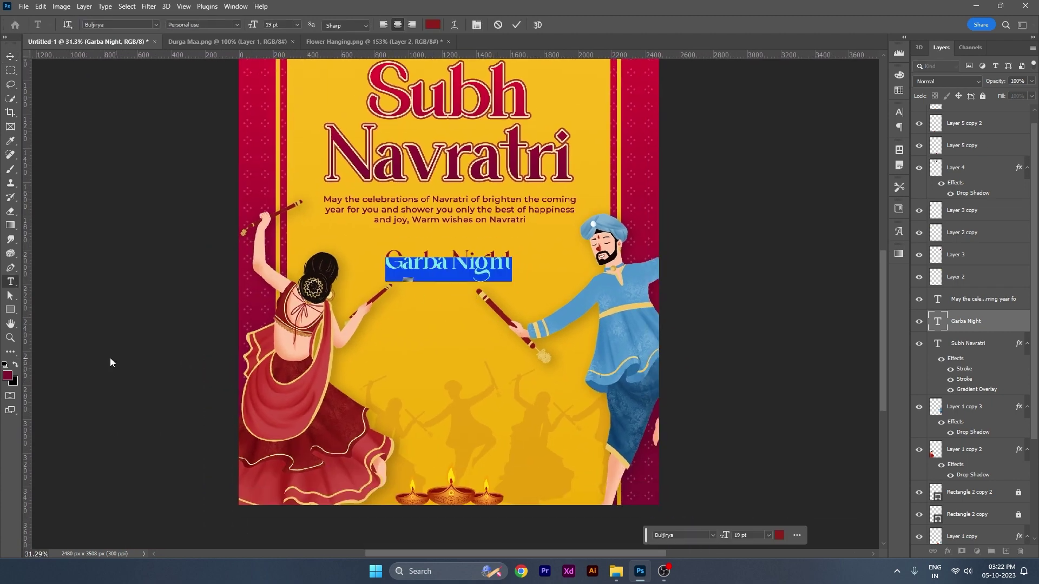
{"action": "left_click", "coordinate": [7, 376]}
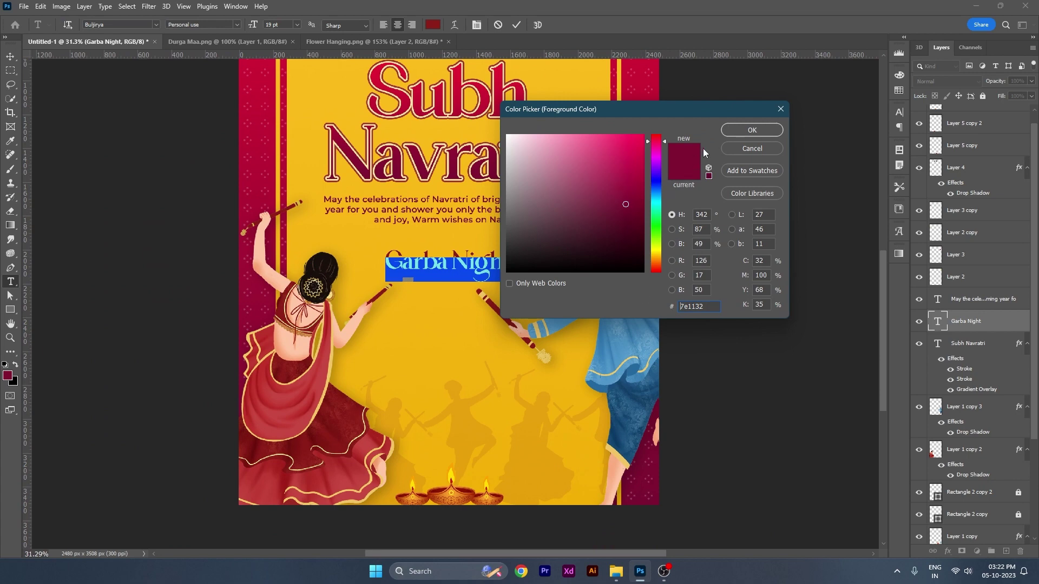
{"action": "left_click", "coordinate": [735, 132]}
{"action": "left_click", "coordinate": [11, 56]}
{"action": "scroll", "coordinate": [474, 274], "scroll_direction": "up", "scroll_amount": 2}
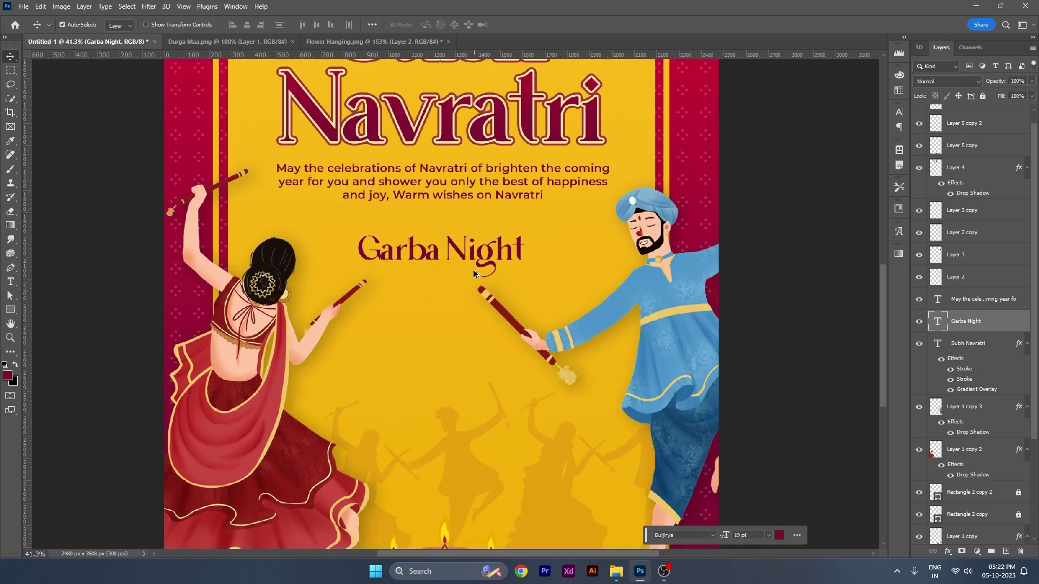
{"action": "scroll", "coordinate": [474, 273], "scroll_direction": "up", "scroll_amount": 2}
- Give Garba Night a 2 px dark maroon stroke at 100% opacity
{"action": "right_click", "coordinate": [1027, 338]}
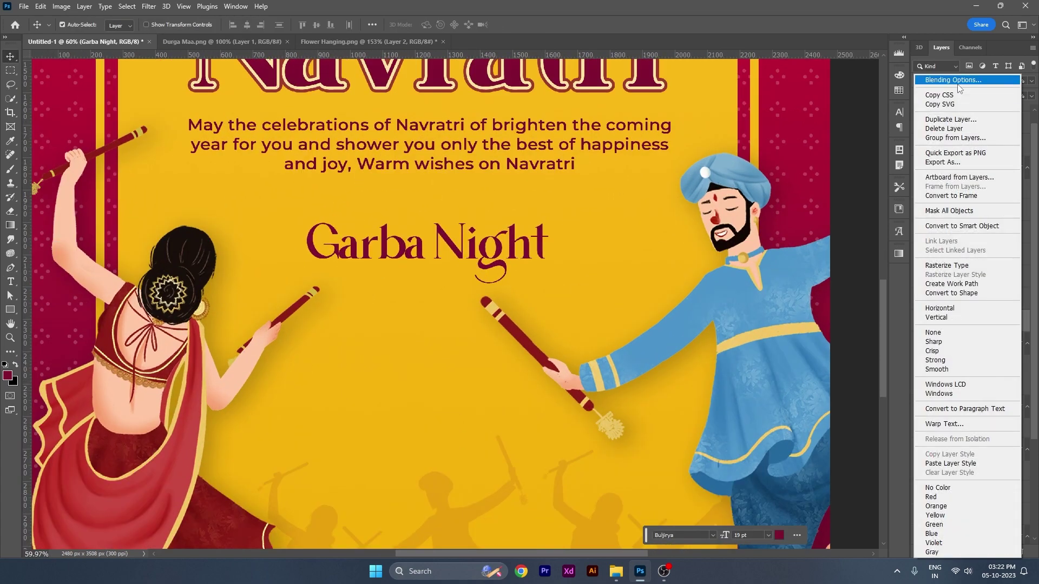
{"action": "left_click", "coordinate": [936, 80]}
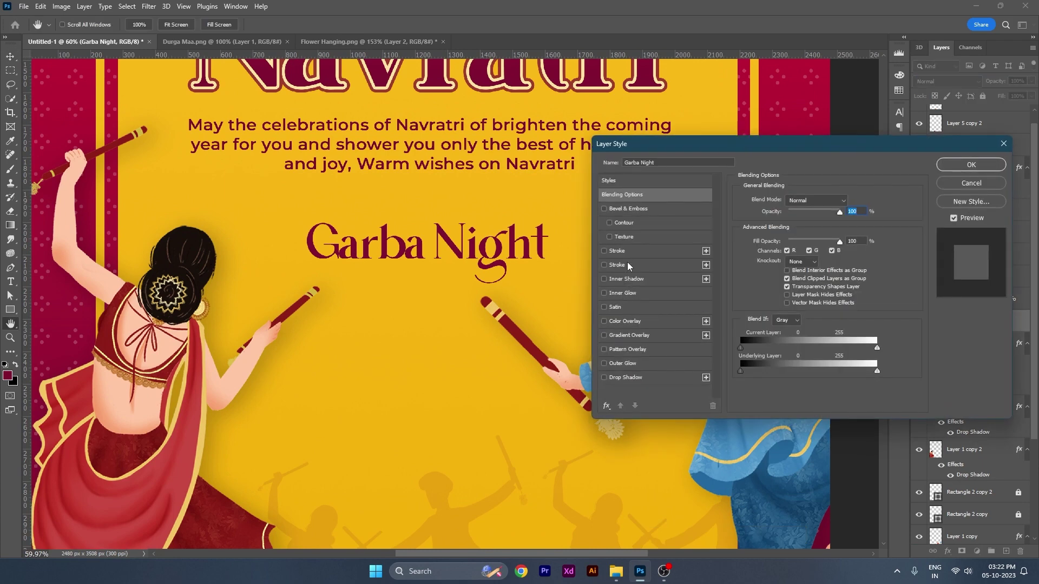
{"action": "left_click", "coordinate": [629, 252]}
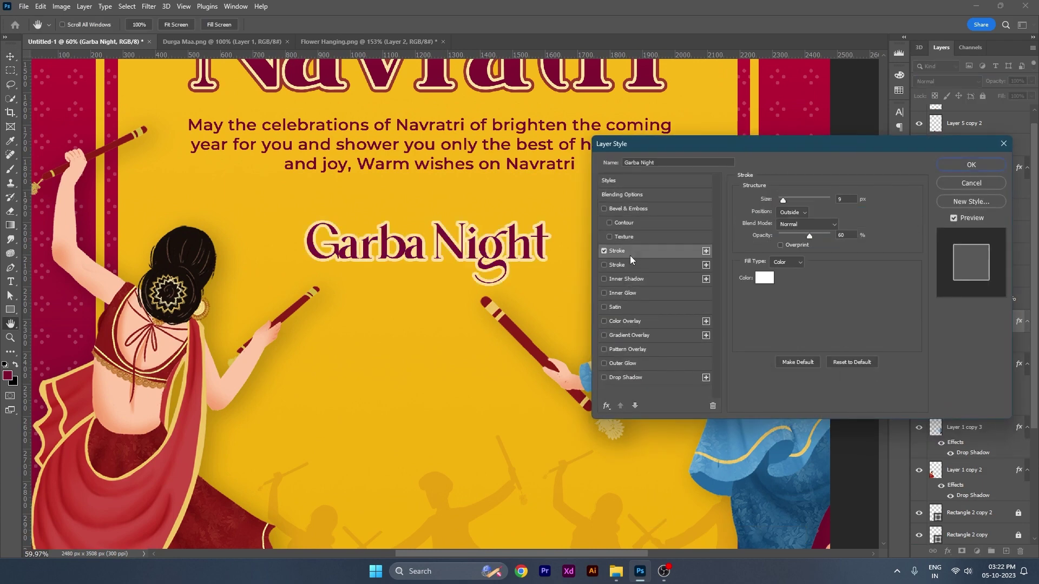
{"action": "left_click", "coordinate": [763, 278]}
{"action": "left_click", "coordinate": [450, 235]}
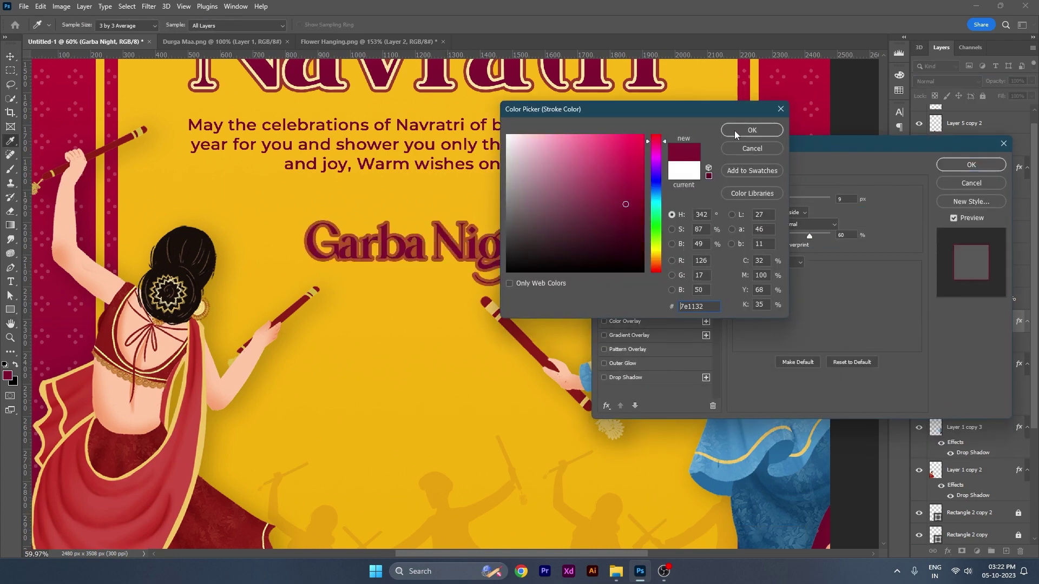
{"action": "left_click", "coordinate": [736, 130]}
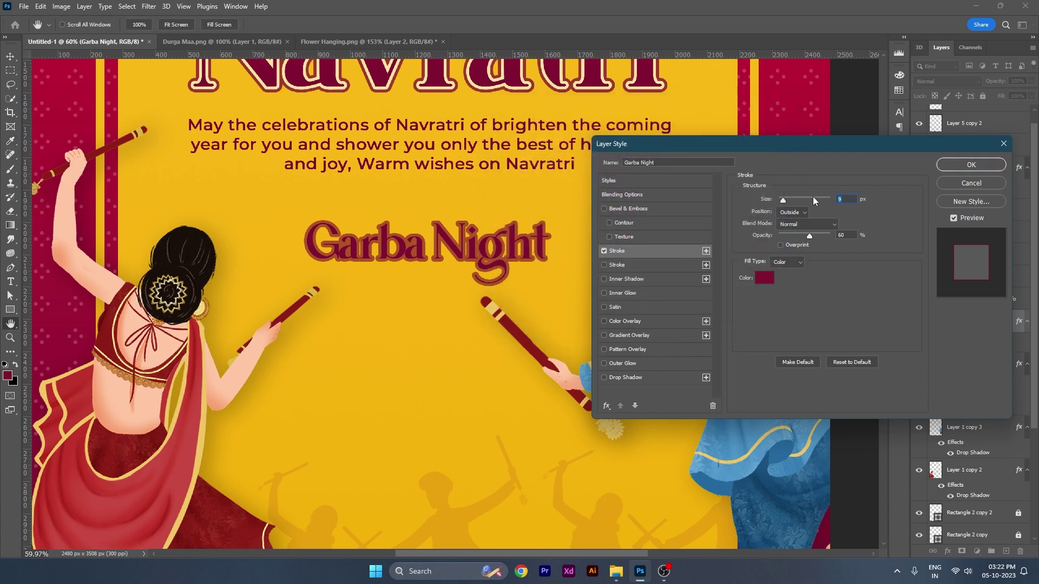
{"action": "type", "text": "2"}
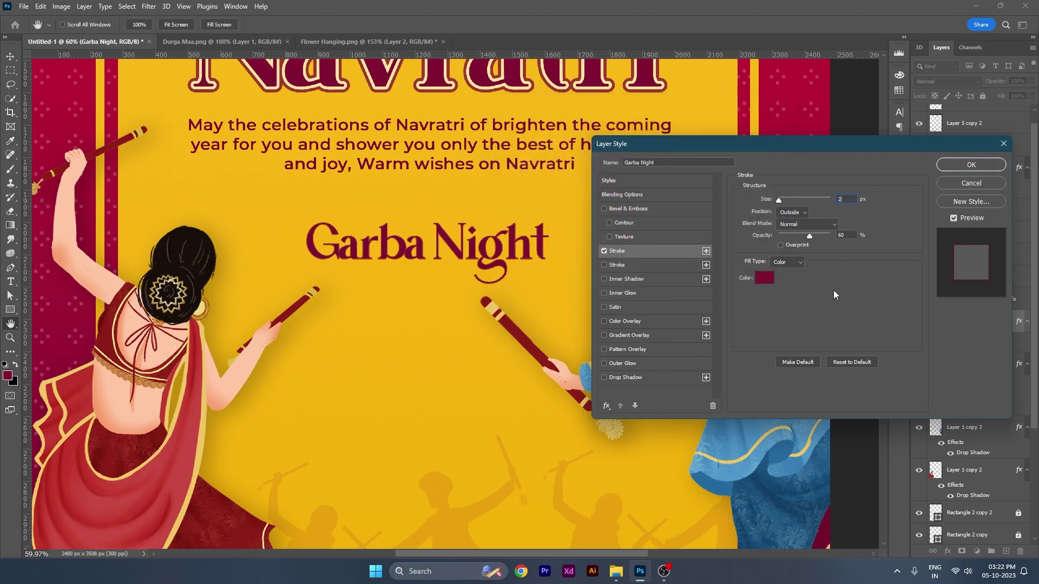
{"action": "left_click_drag", "start_coordinate": [810, 236], "coordinate": [894, 235]}
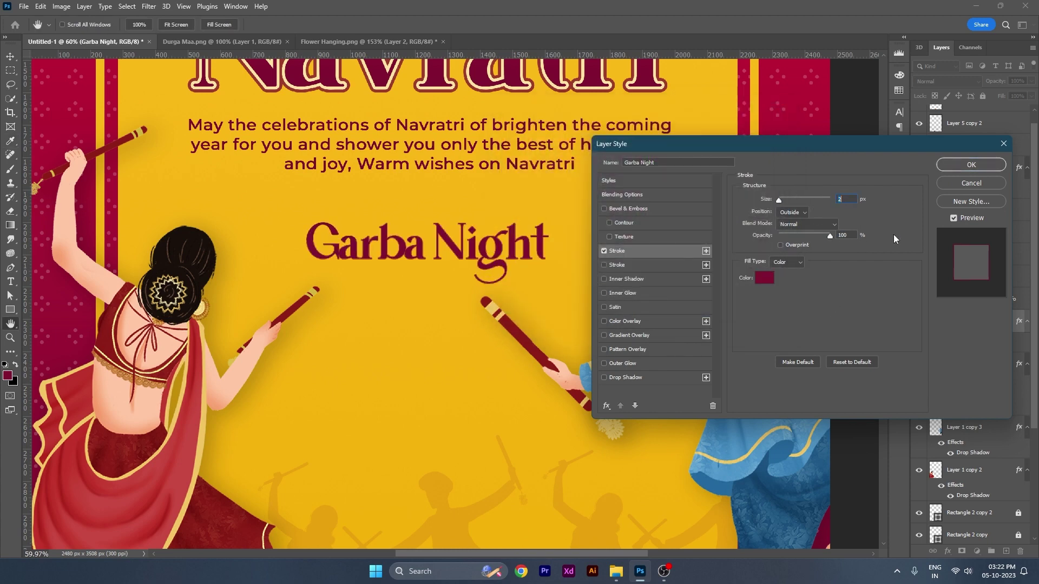
{"action": "left_click", "coordinate": [956, 166]}
{"action": "key", "text": "v"}
{"action": "scroll", "coordinate": [474, 368], "scroll_direction": "down", "scroll_amount": 5}
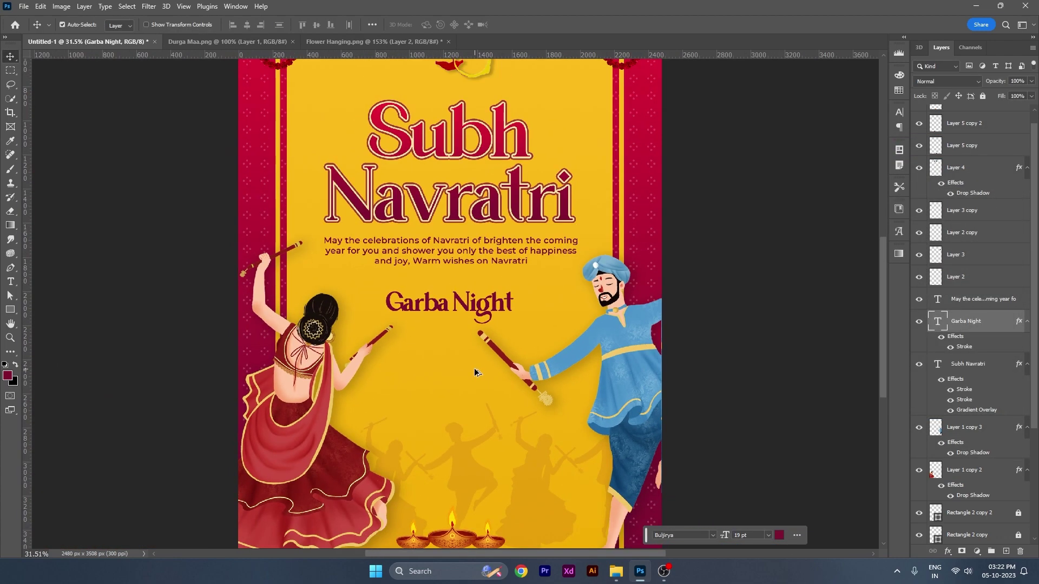
{"action": "scroll", "coordinate": [475, 372], "scroll_direction": "up", "scroll_amount": 1}
- Copy the greeting paragraph, retype it as 'Navratri Festival', and place it under Garba Night
{"action": "left_click_drag", "start_coordinate": [438, 245], "coordinate": [497, 353]}
{"action": "scroll", "coordinate": [427, 324], "scroll_direction": "up", "scroll_amount": 2}
{"action": "double_click", "coordinate": [435, 336]}
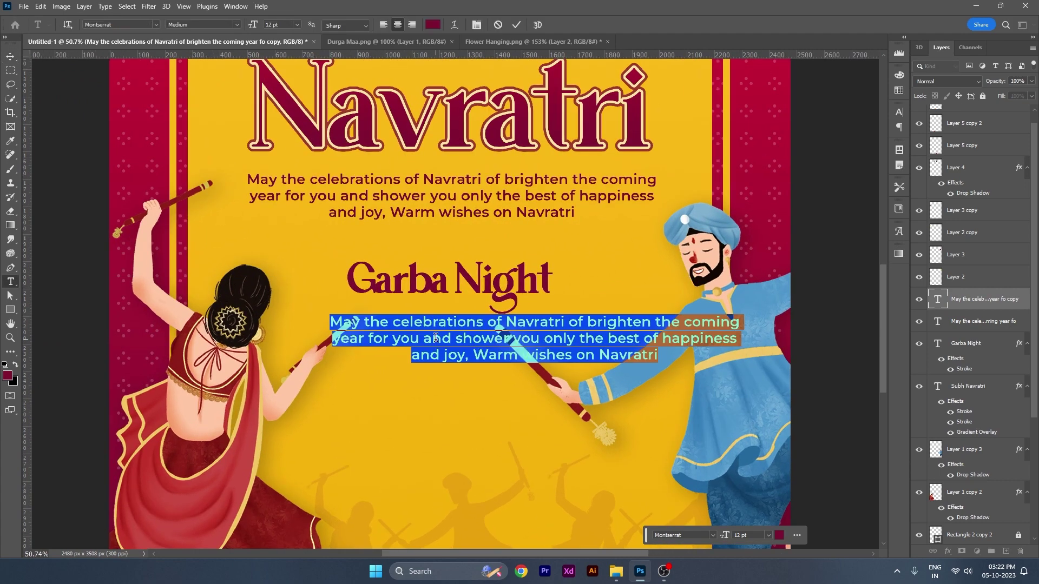
{"action": "type", "text": "Navratr"}
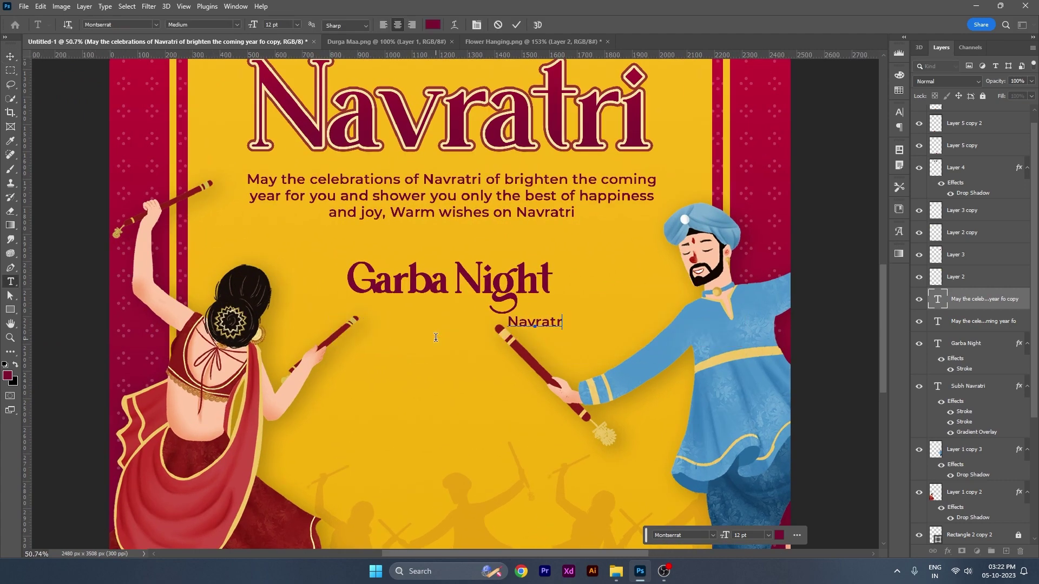
{"action": "type", "text": "i Fes"}
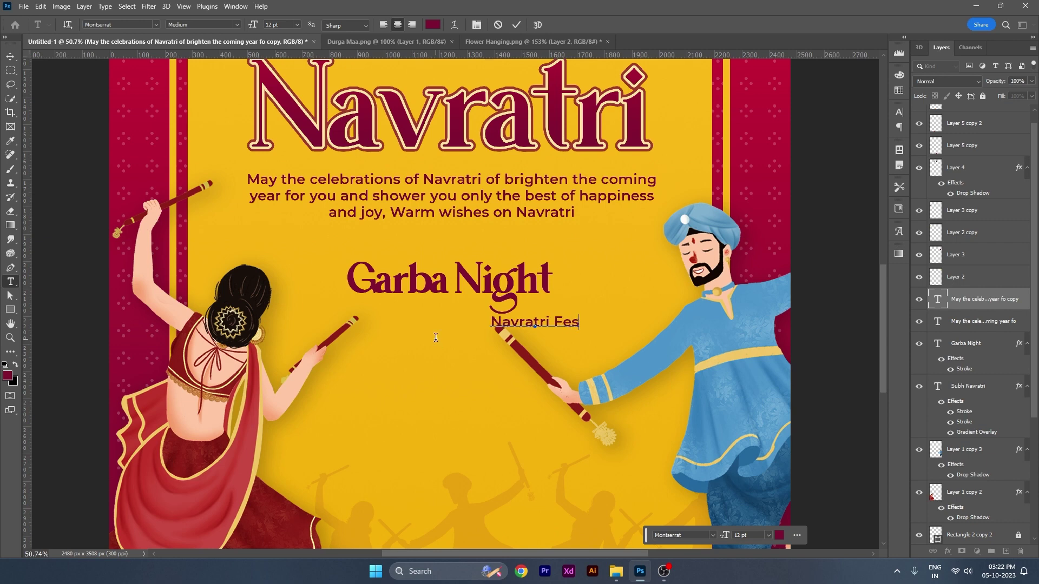
{"action": "type", "text": "tival"}
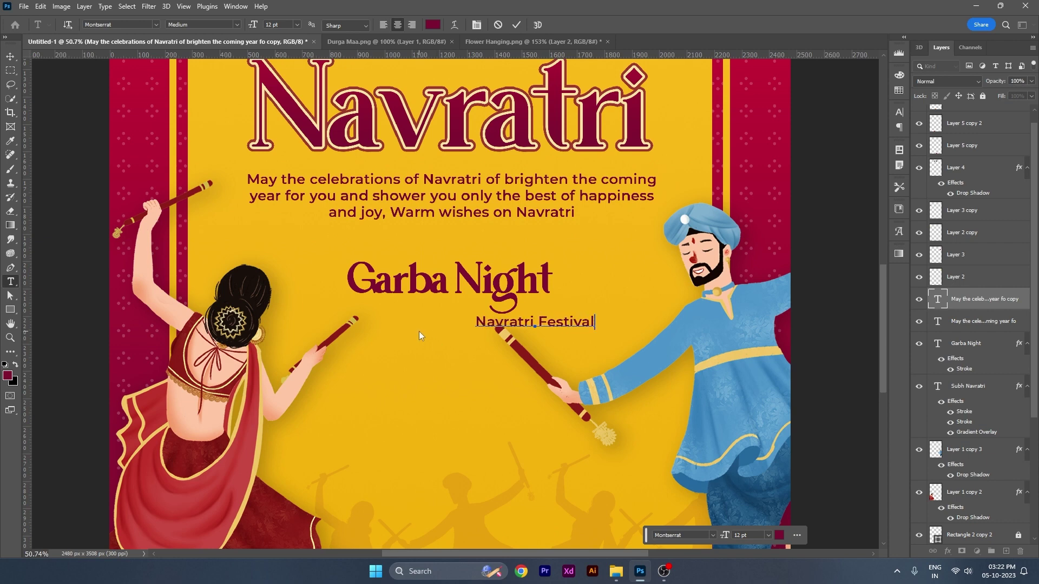
{"action": "left_click", "coordinate": [10, 57]}
{"action": "left_click_drag", "start_coordinate": [482, 323], "coordinate": [361, 309]}
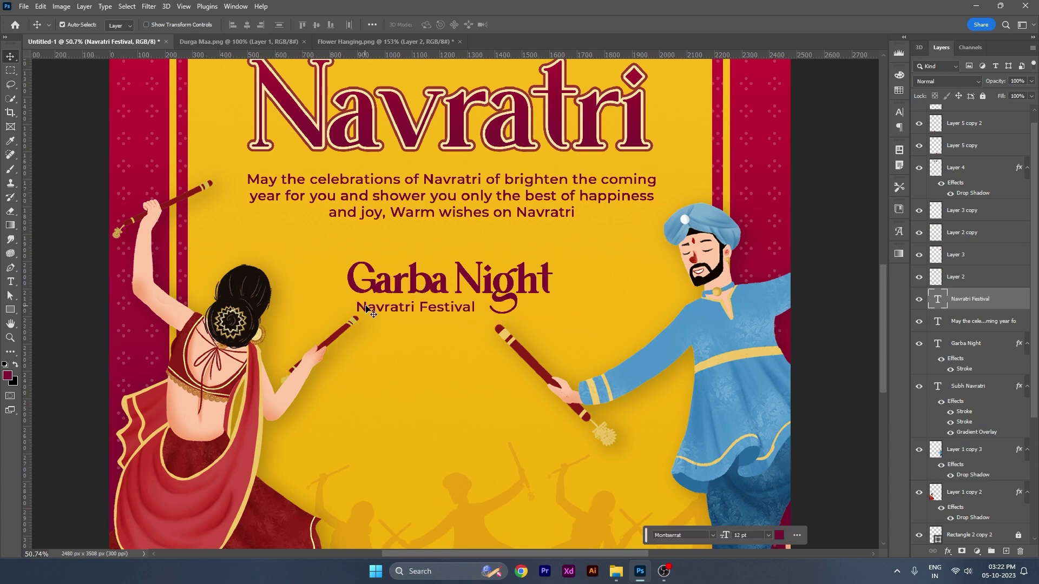
- Set the Navratri Festival font weight to SemiBold
{"action": "double_click", "coordinate": [361, 309]}
{"action": "left_click", "coordinate": [203, 24]}
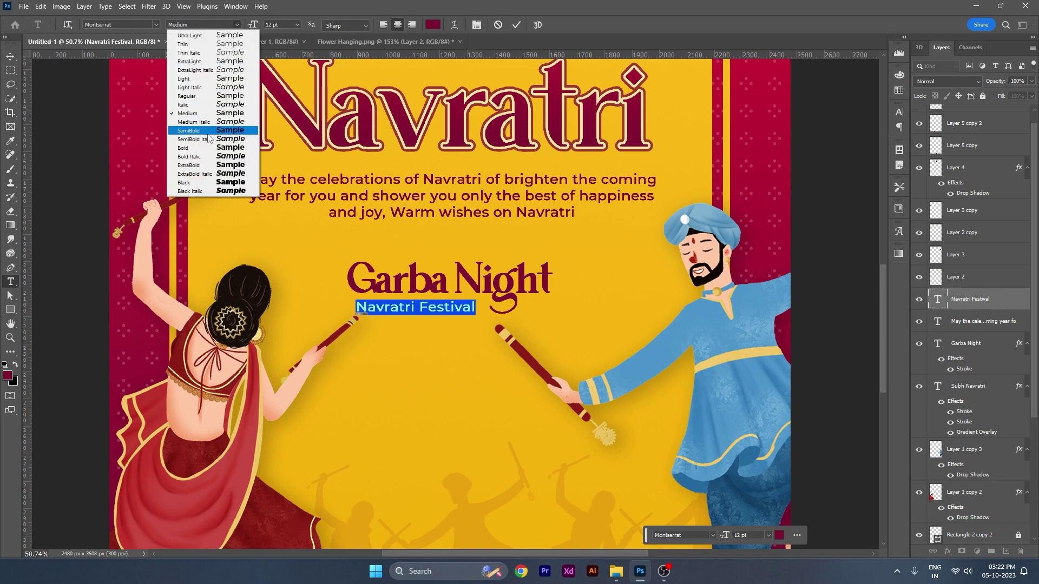
{"action": "left_click", "coordinate": [195, 131]}
{"action": "left_click", "coordinate": [11, 56]}
{"action": "scroll", "coordinate": [408, 316], "scroll_direction": "up", "scroll_amount": 1}
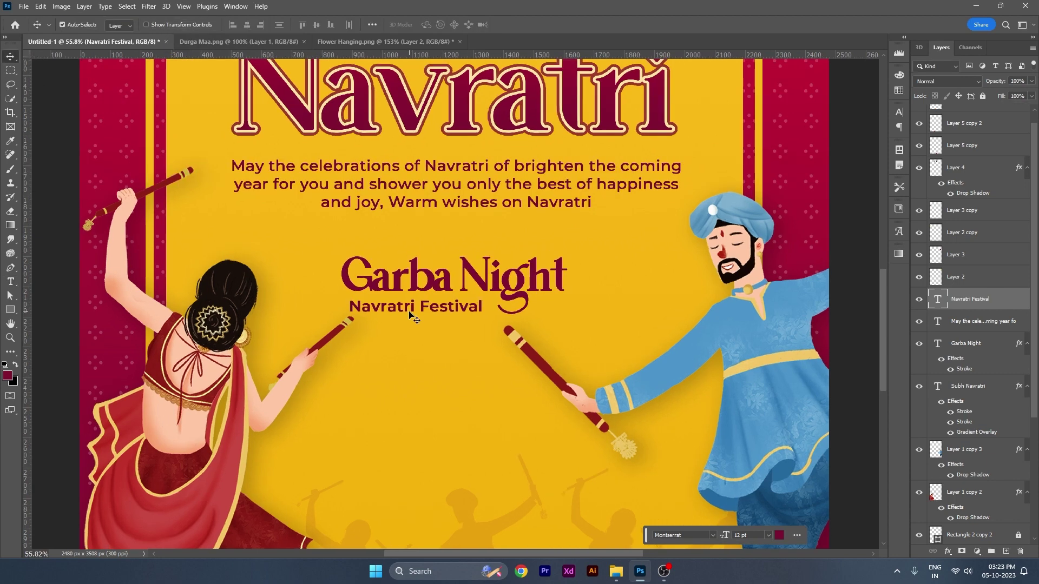
- Nudge Garba Night and Navratri Festival upward together
{"action": "key", "text": "ctrl"}
{"action": "key", "text": "ctrl+0"}
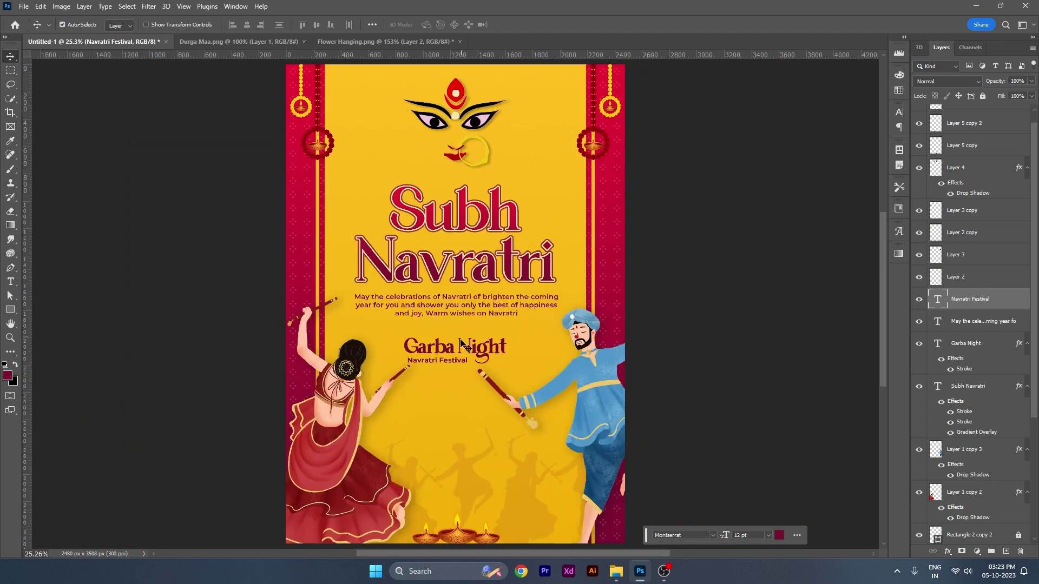
{"action": "left_click", "coordinate": [454, 354], "text": "shift"}
{"action": "key", "text": "shift+Up"}
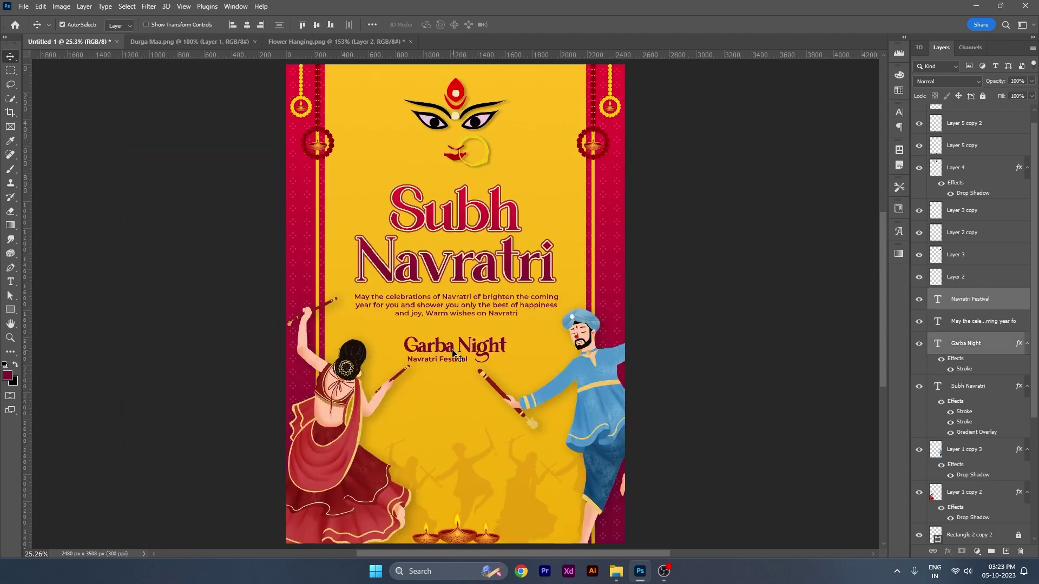
{"action": "key", "text": "shift+Up"}
{"action": "key", "text": "shift+Up"}
{"action": "key", "text": "shift+Up"}
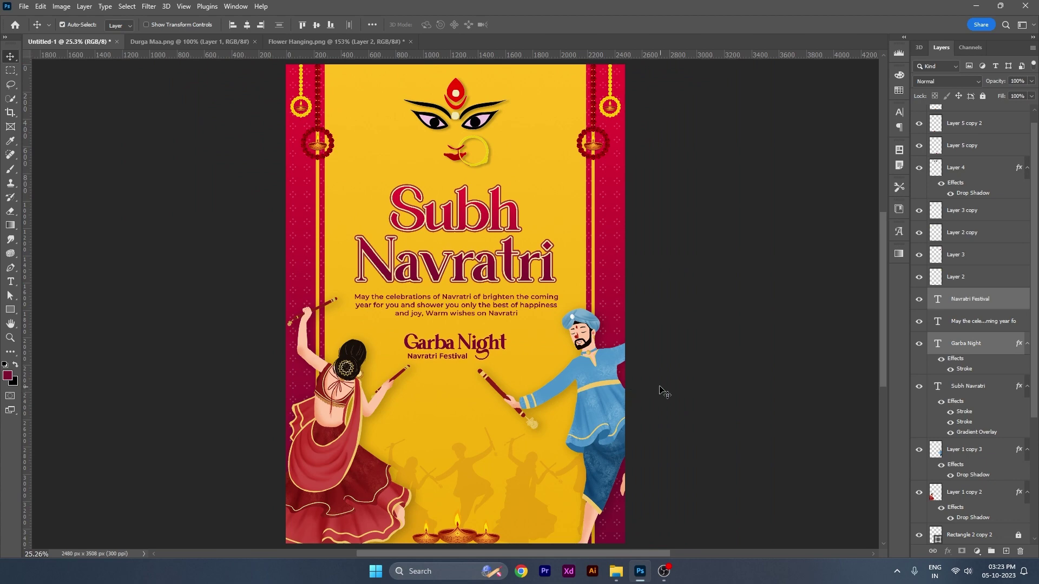
- Recolour the Garba Night text to crimson #b71435
{"action": "left_click", "coordinate": [663, 390]}
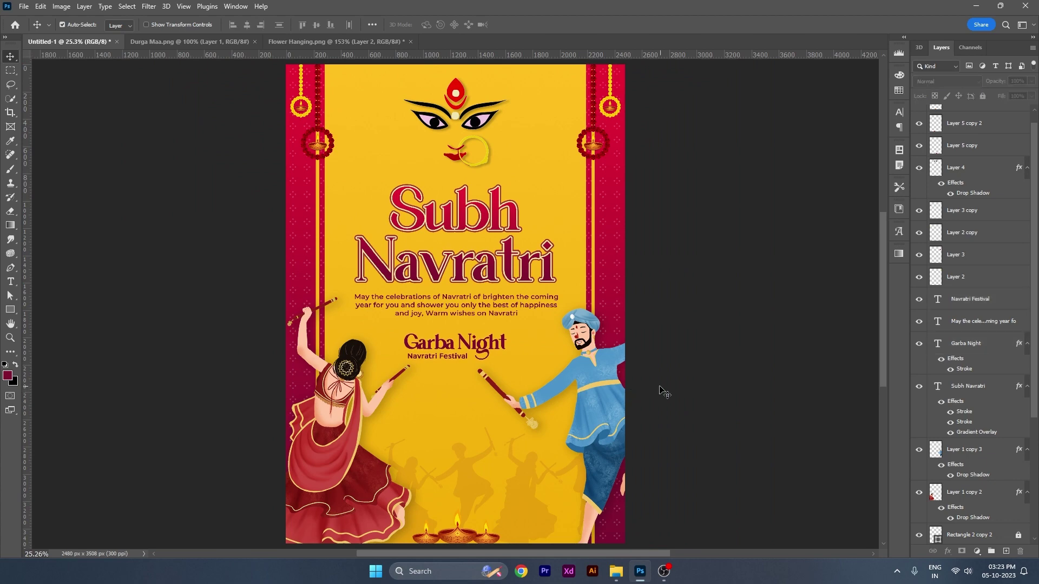
{"action": "double_click", "coordinate": [440, 349]}
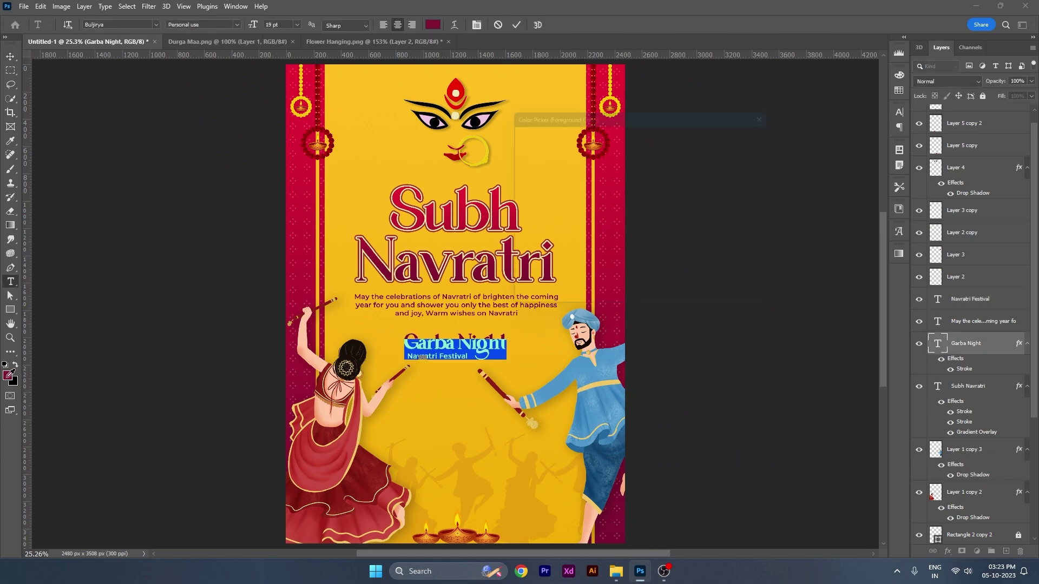
{"action": "left_click", "coordinate": [8, 375]}
{"action": "left_click", "coordinate": [302, 295]}
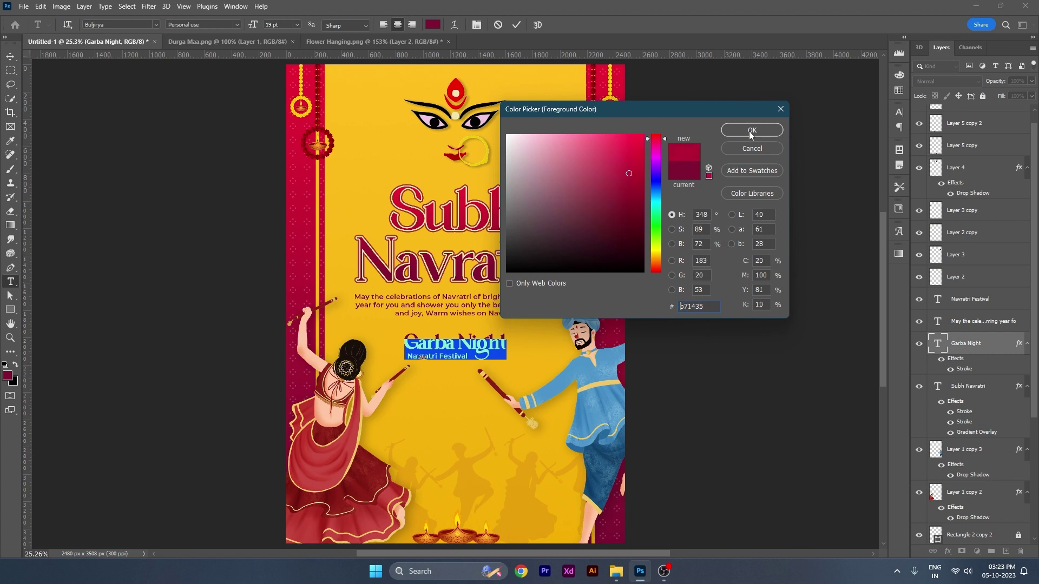
{"action": "double_click", "coordinate": [720, 307]}
{"action": "key", "text": "ctrl+c"}
{"action": "left_click", "coordinate": [752, 130]}
{"action": "key", "text": "ctrl+Return"}
{"action": "key", "text": "v"}
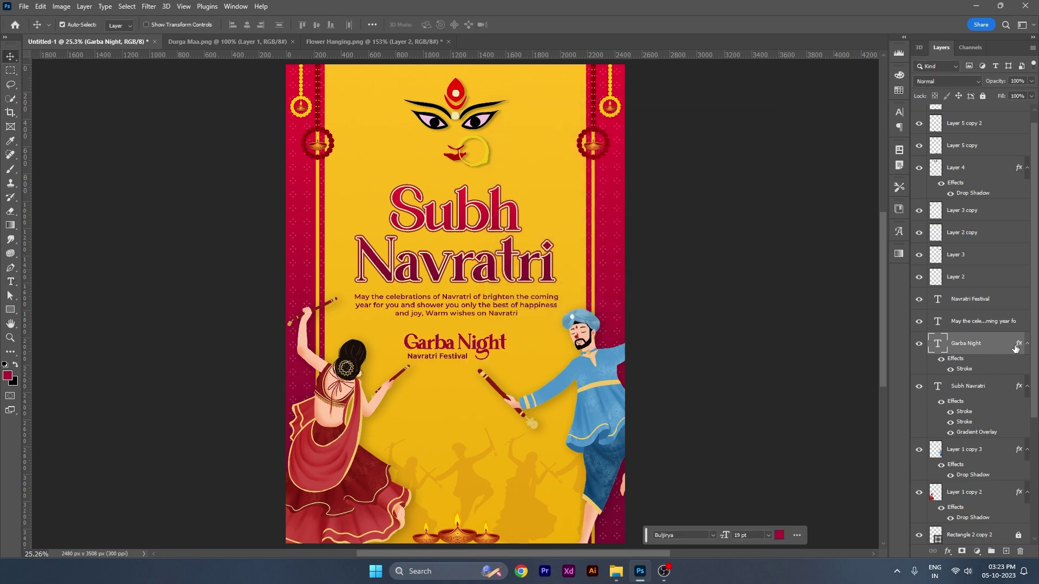
- Change the Garba Night stroke colour to the matching crimson
{"action": "double_click", "coordinate": [965, 368]}
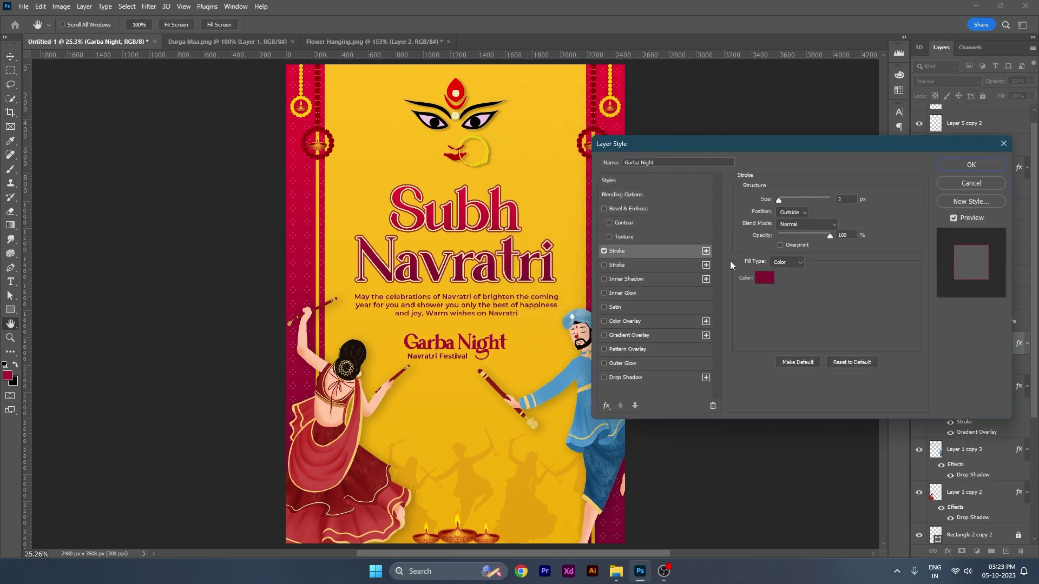
{"action": "left_click", "coordinate": [764, 278]}
{"action": "key", "text": "ctrl+v"}
{"action": "key", "text": "Return"}
{"action": "left_click", "coordinate": [959, 163]}
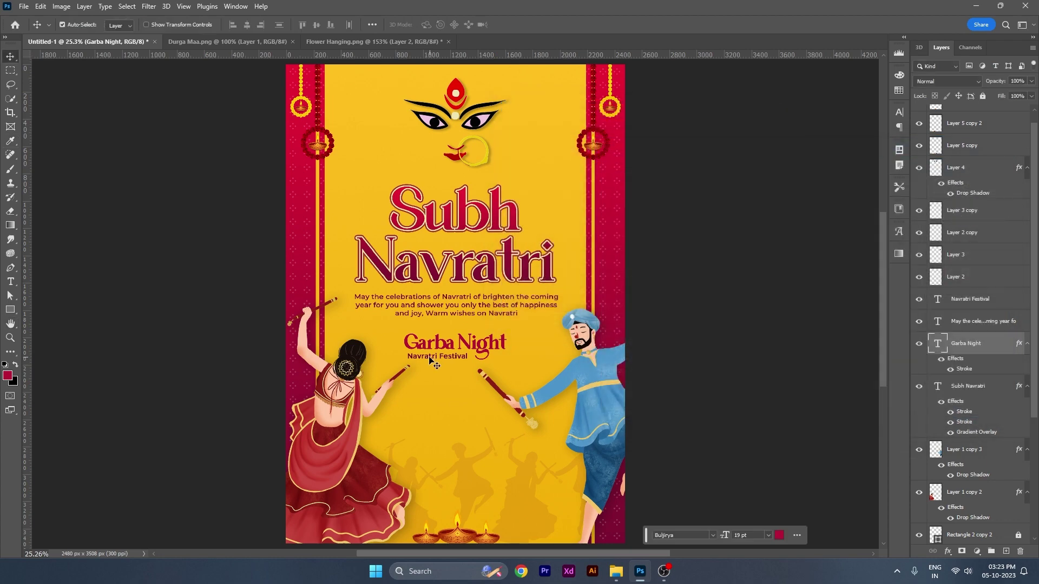
- Colour the Navratri Festival subtitle crimson #b71435
{"action": "double_click", "coordinate": [431, 362]}
{"action": "left_click", "coordinate": [8, 375]}
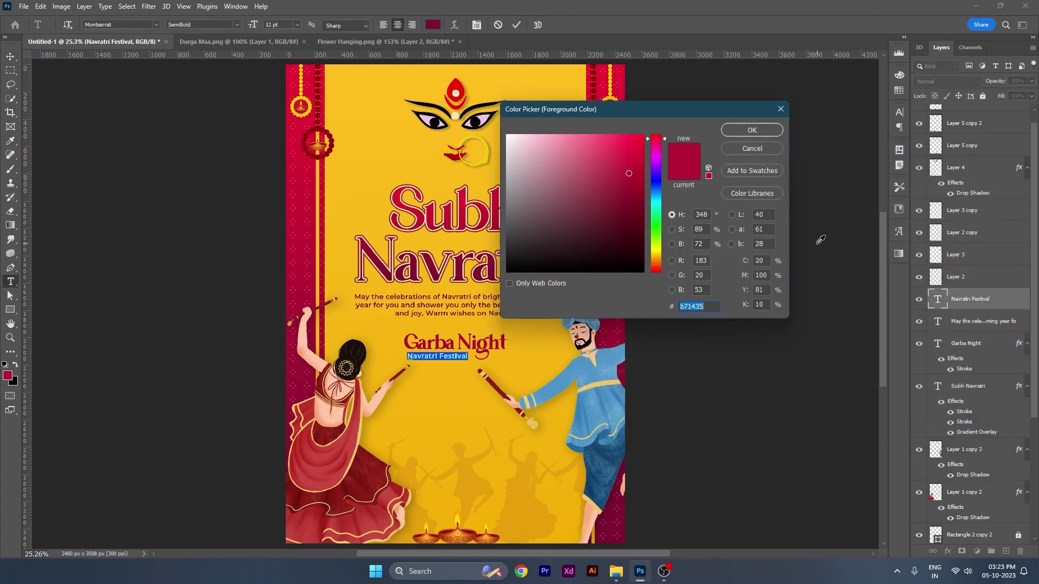
{"action": "left_click", "coordinate": [752, 130]}
{"action": "left_click", "coordinate": [10, 56]}
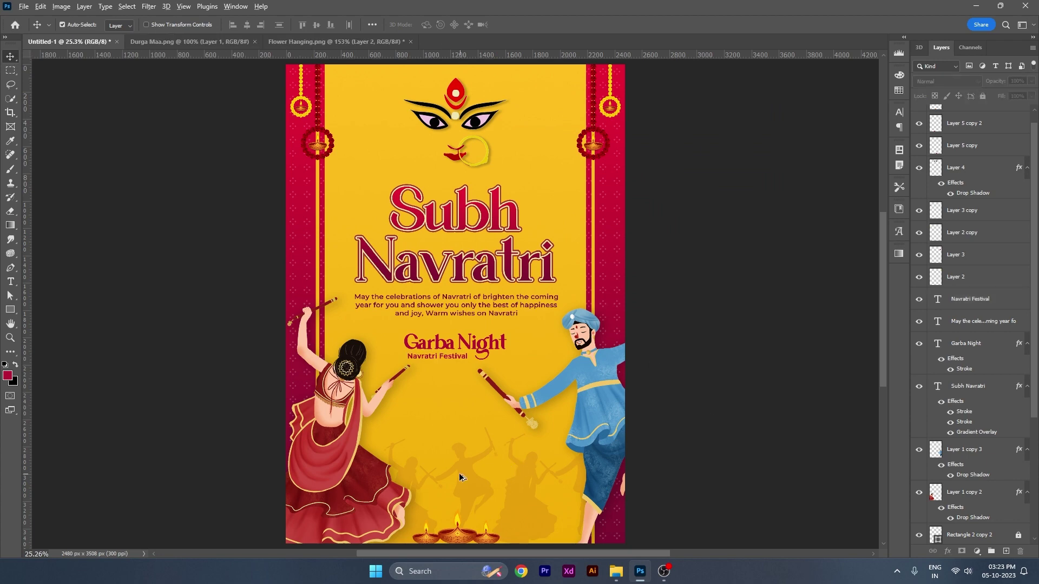
{"action": "scroll", "coordinate": [459, 475], "scroll_direction": "up", "scroll_amount": 2}
{"action": "scroll", "coordinate": [474, 468], "scroll_direction": "down", "scroll_amount": 1}
{"action": "scroll", "coordinate": [471, 468], "scroll_direction": "up", "scroll_amount": 1}
- Duplicate Navratri Festival lower and retype it as 'Date: 15 Oct 2023 Time: 07:00 pm'
{"action": "double_click", "coordinate": [465, 249]}
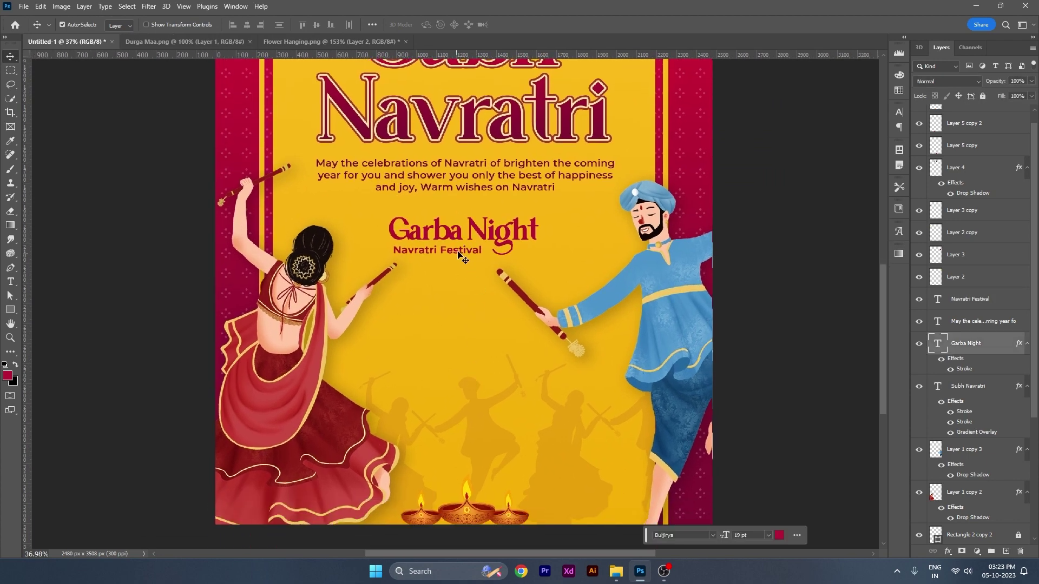
{"action": "key", "text": "Escape"}
{"action": "key", "text": "v"}
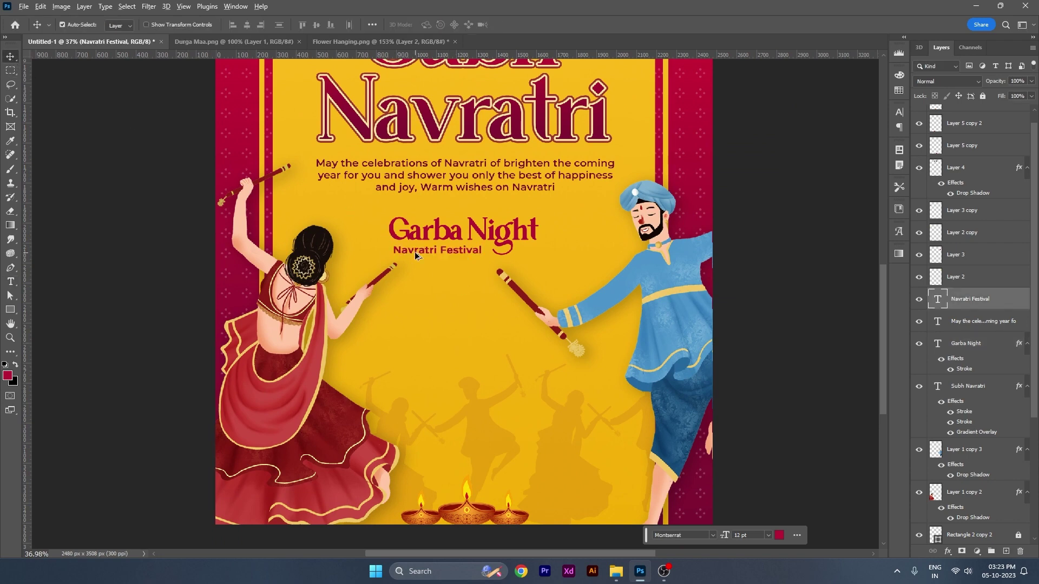
{"action": "left_click_drag", "start_coordinate": [428, 252], "coordinate": [446, 347]}
{"action": "double_click", "coordinate": [448, 342]}
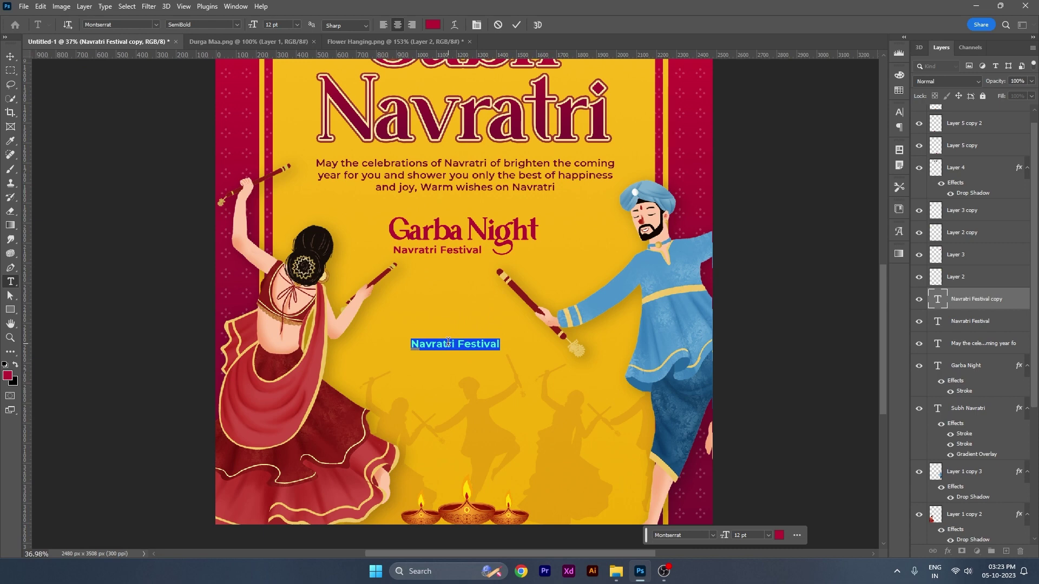
{"action": "type", "text": "Date"}
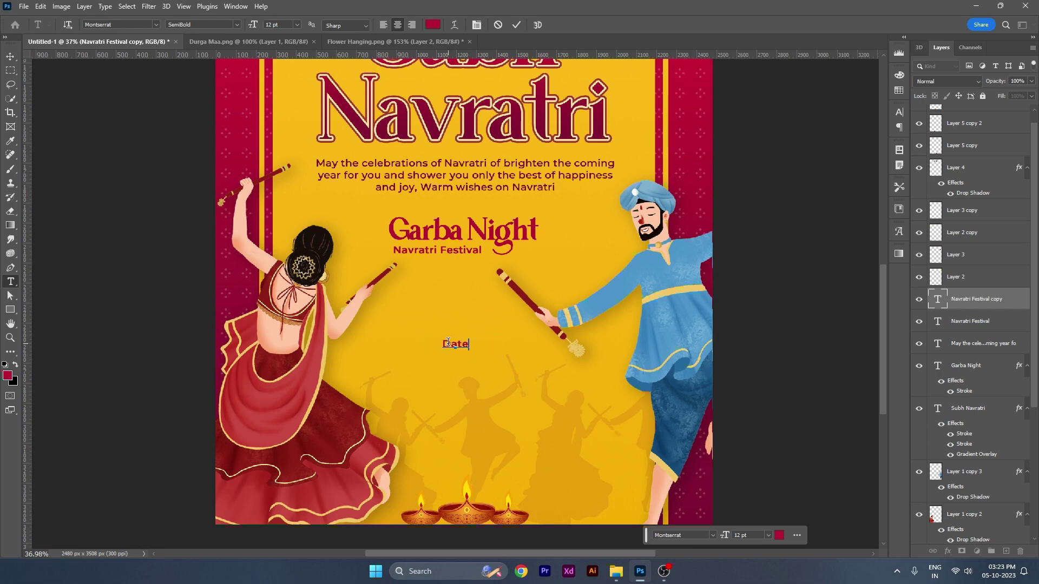
{"action": "type", "text": ": 1"}
{"action": "type", "text": "5 Oct 20"}
{"action": "type", "text": "23 "}
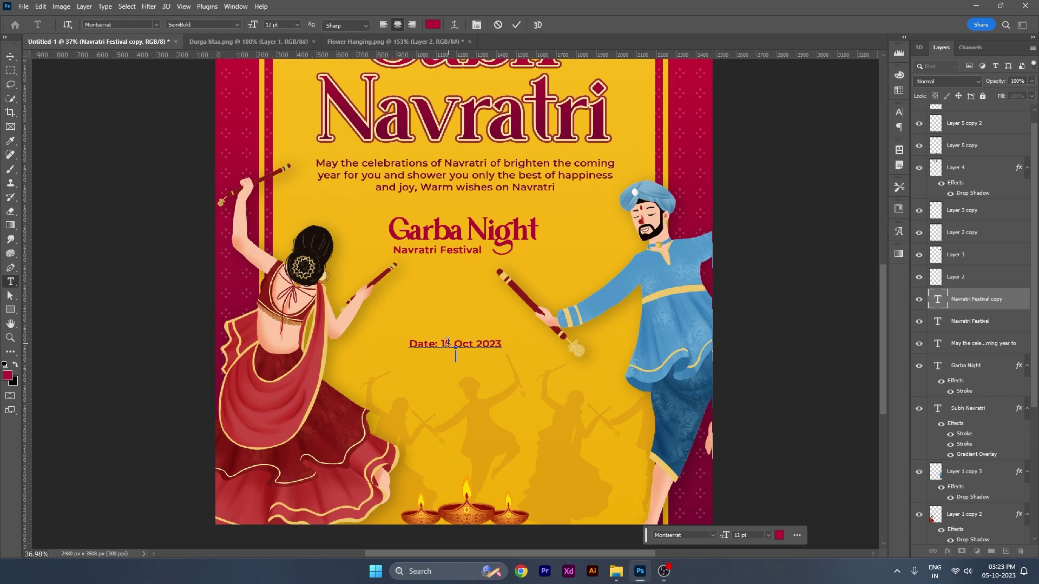
{"action": "type", "text": "Time:"}
{"action": "type", "text": " 07"}
{"action": "type", "text": ":00 "}
{"action": "type", "text": "pm"}
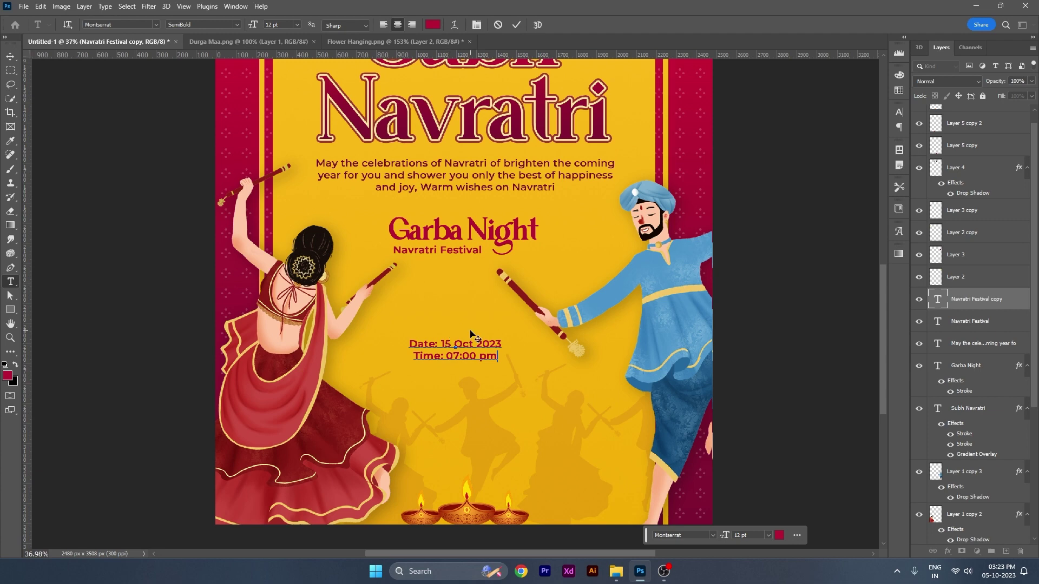
- Set the date and time text to crimson at 14 pt
{"action": "key", "text": "ctrl+a"}
{"action": "left_click", "coordinate": [7, 376]}
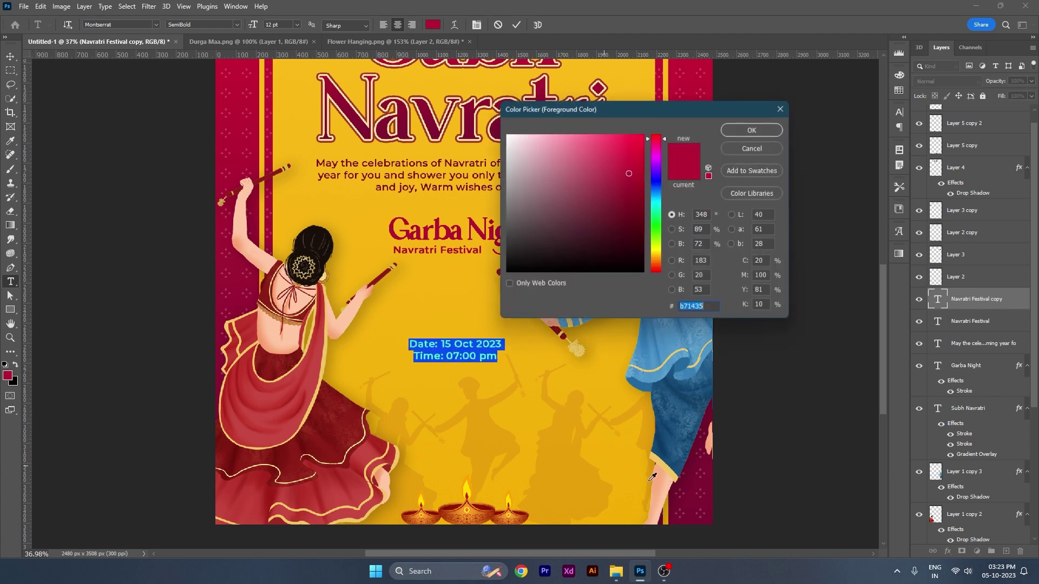
{"action": "left_click", "coordinate": [753, 130]}
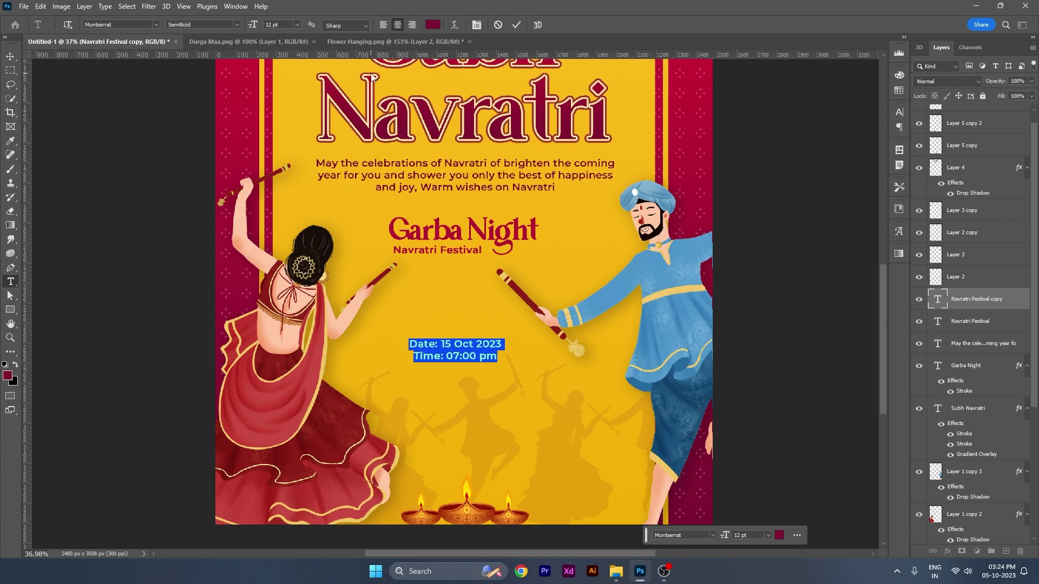
{"action": "type", "text": "4"}
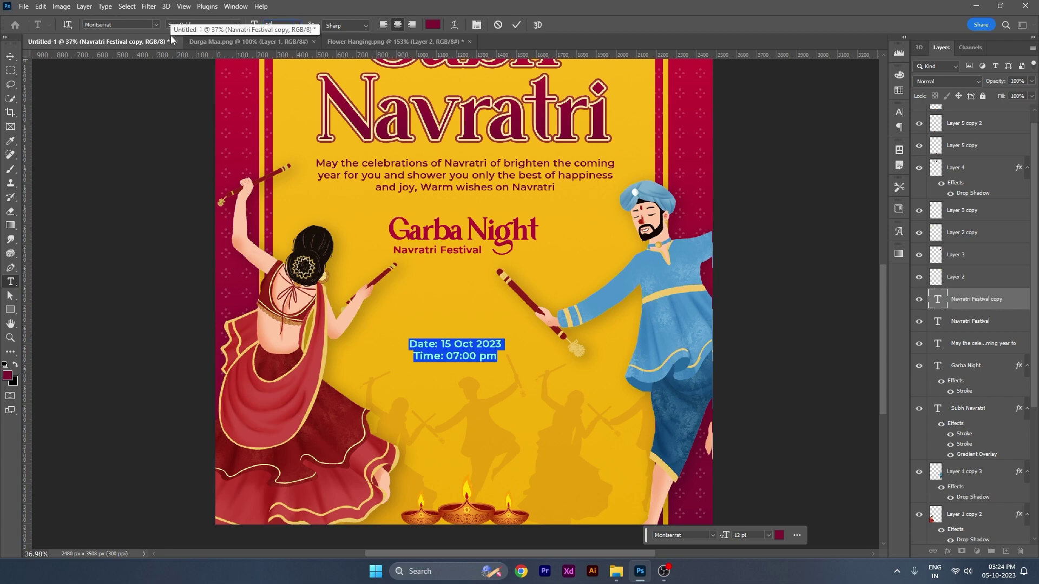
{"action": "key", "text": "Return"}
{"action": "left_click", "coordinate": [11, 56]}
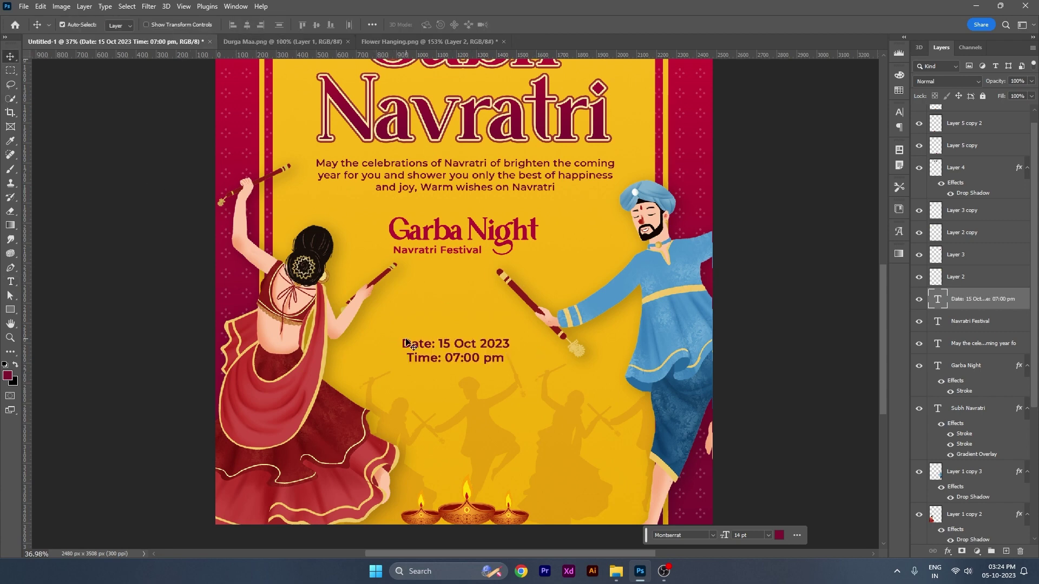
- Centre the date and time horizontally and nudge it slightly down
{"action": "key", "text": "ctrl+a"}
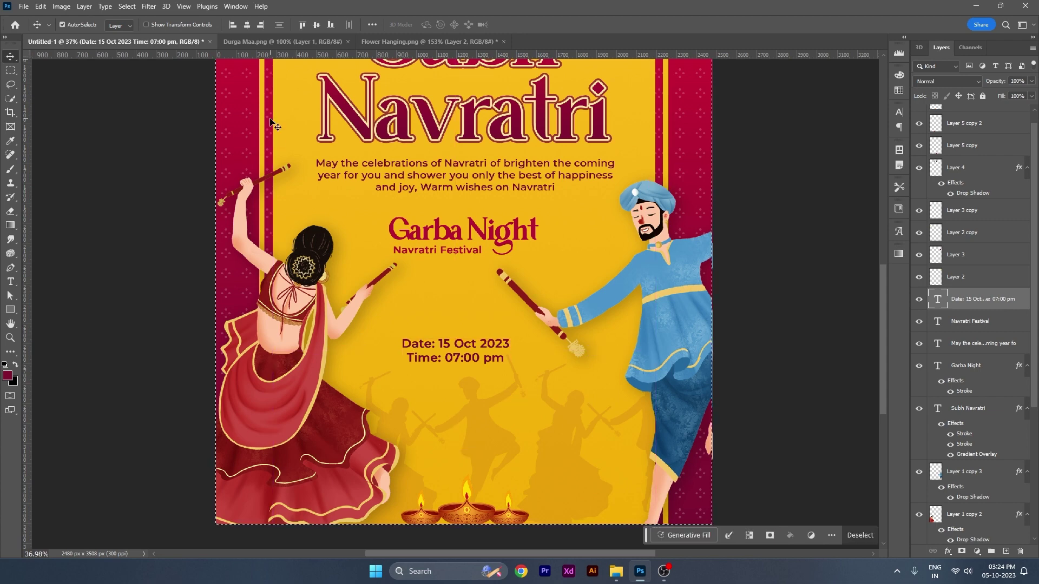
{"action": "left_click", "coordinate": [247, 24]}
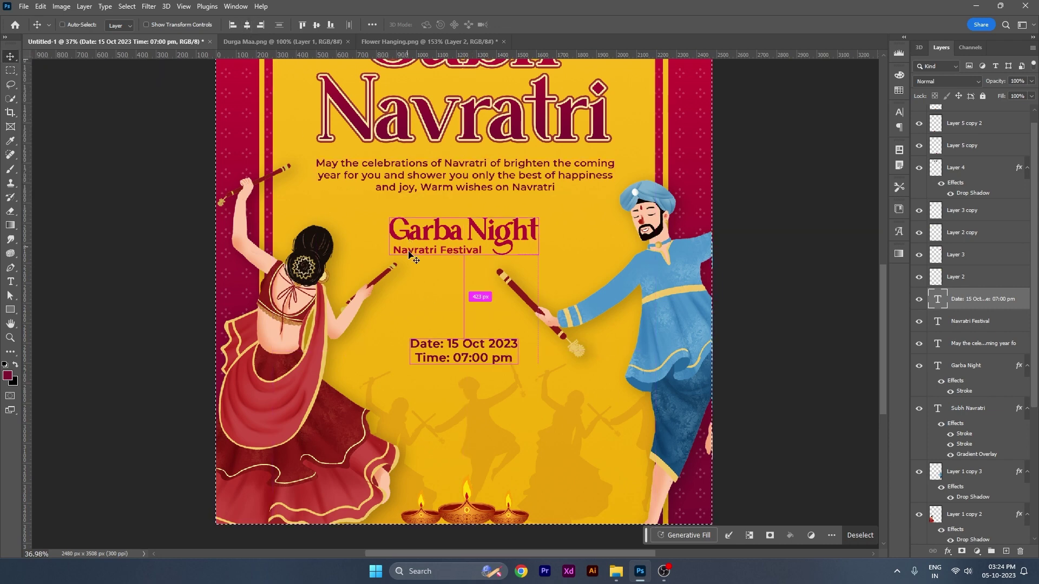
{"action": "key", "text": "ctrl+d"}
{"action": "scroll", "coordinate": [524, 384], "scroll_direction": "down", "scroll_amount": 2}
{"action": "scroll", "coordinate": [433, 351], "scroll_direction": "up", "scroll_amount": 2}
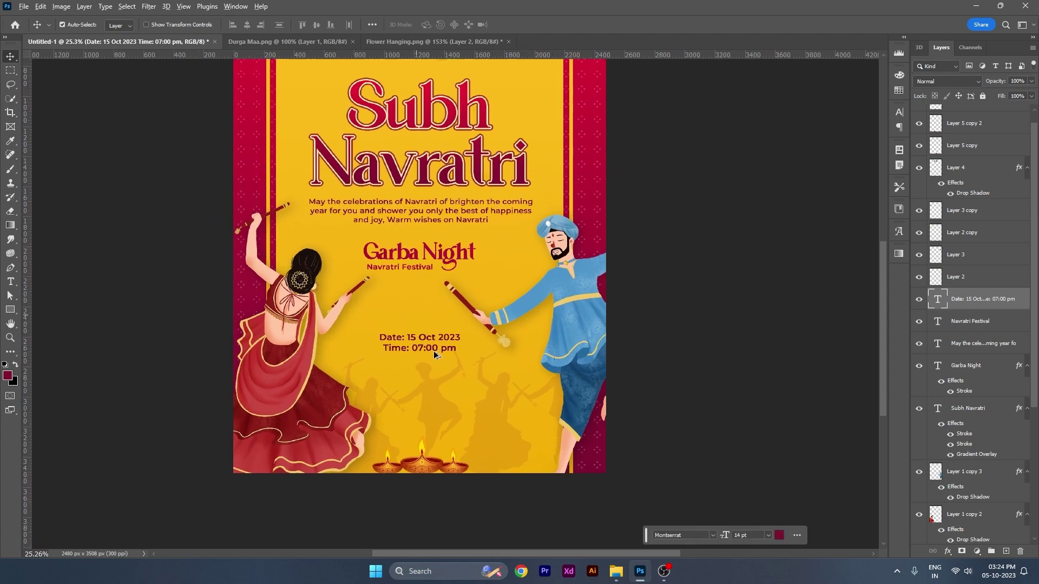
{"action": "scroll", "coordinate": [434, 351], "scroll_direction": "up", "scroll_amount": 2}
{"action": "key", "text": "Down"}
{"action": "key", "text": "Down"}
{"action": "key", "text": "Down"}
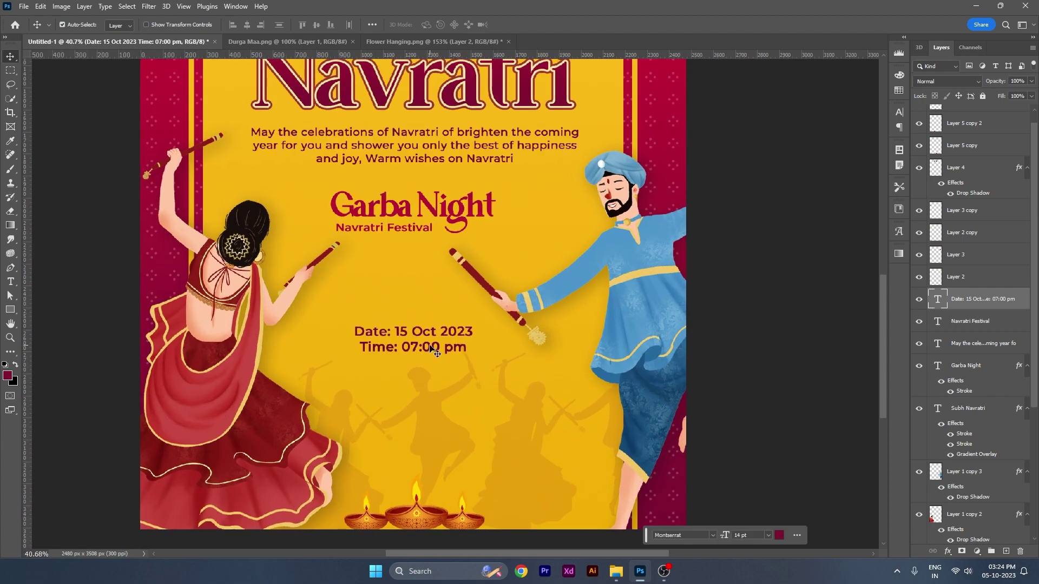
{"action": "key", "text": "Down"}
{"action": "key", "text": "Down"}
{"action": "key", "text": "Down"}
{"action": "key", "text": "Down"}
{"action": "key", "text": "Down"}
{"action": "key", "text": "Down"}
{"action": "scroll", "coordinate": [433, 359], "scroll_direction": "up", "scroll_amount": 2}
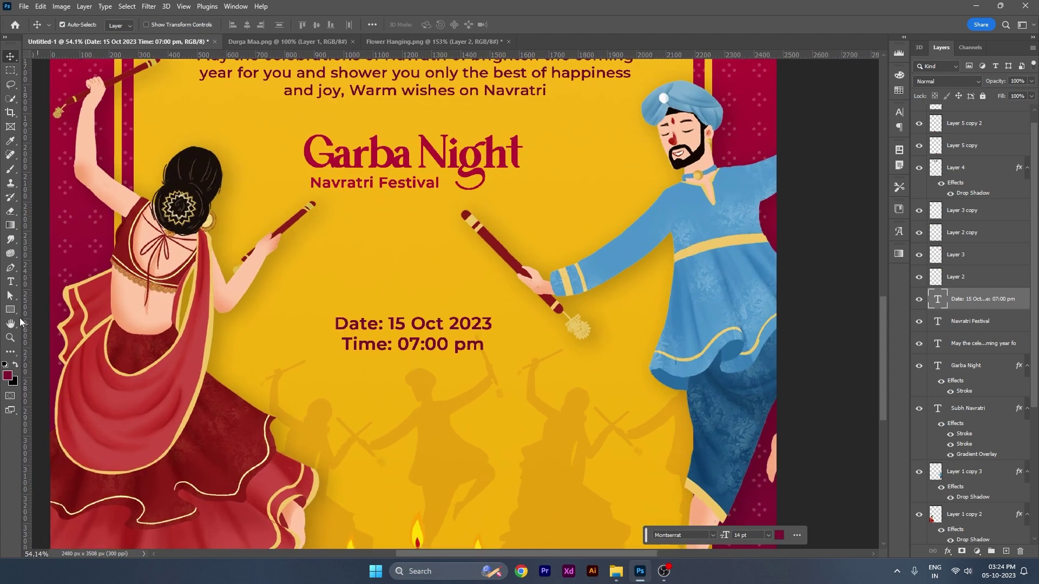
- Draw a wide rectangle just below the time line
{"action": "key", "text": "u"}
{"action": "left_click_drag", "start_coordinate": [316, 363], "coordinate": [500, 387]}
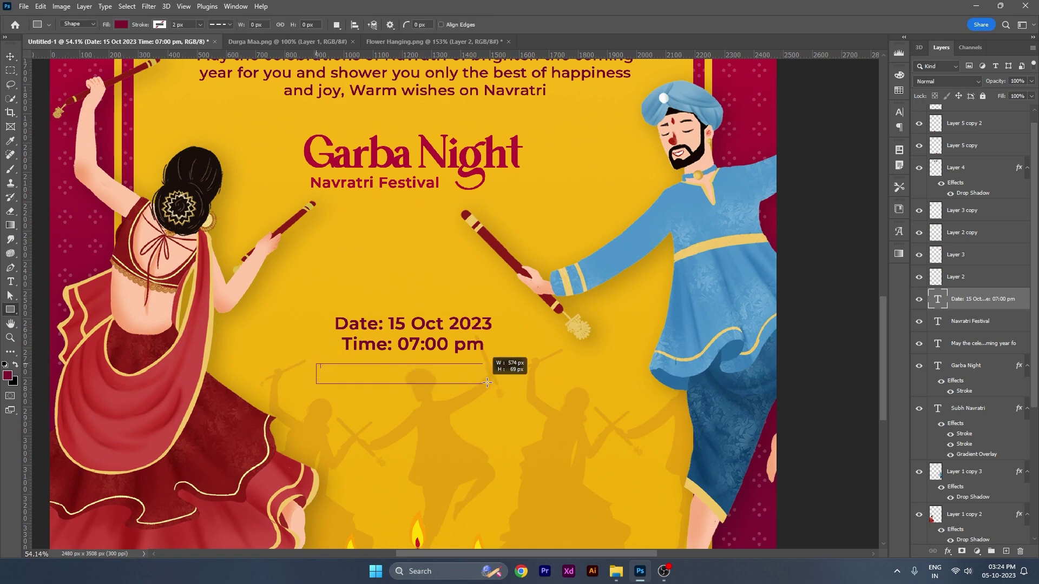
{"action": "scroll", "coordinate": [500, 387], "scroll_direction": "down", "scroll_amount": 2}
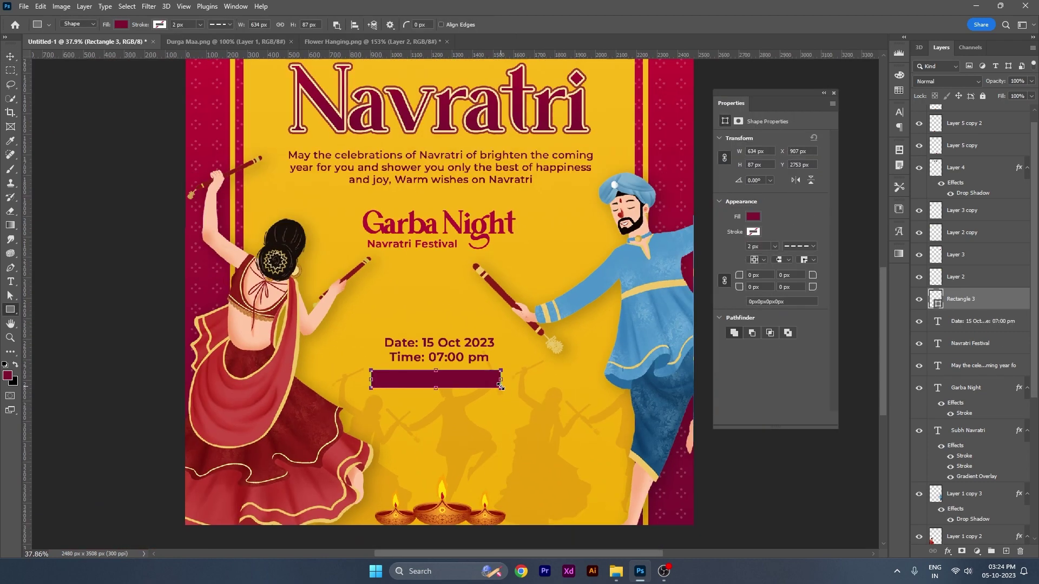
{"action": "scroll", "coordinate": [487, 368], "scroll_direction": "down", "scroll_amount": 2}
{"action": "scroll", "coordinate": [487, 352], "scroll_direction": "down", "scroll_amount": 1}
{"action": "scroll", "coordinate": [515, 322], "scroll_direction": "down", "scroll_amount": 1}
{"action": "left_click_drag", "start_coordinate": [516, 322], "coordinate": [490, 366]}
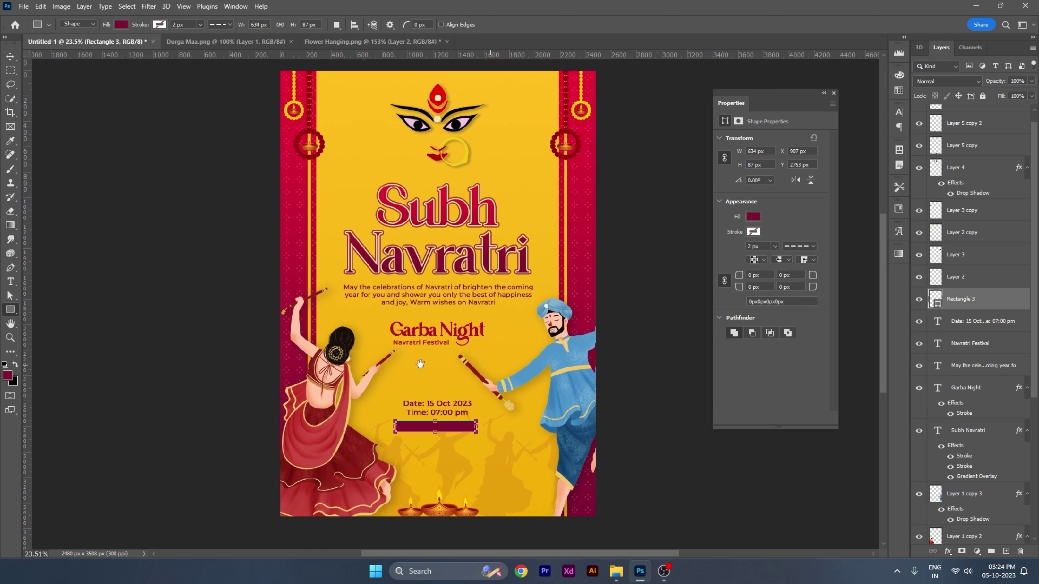
- Fill the rectangle with crimson sampled from the poster's border
{"action": "left_click", "coordinate": [120, 28]}
{"action": "left_click", "coordinate": [188, 45]}
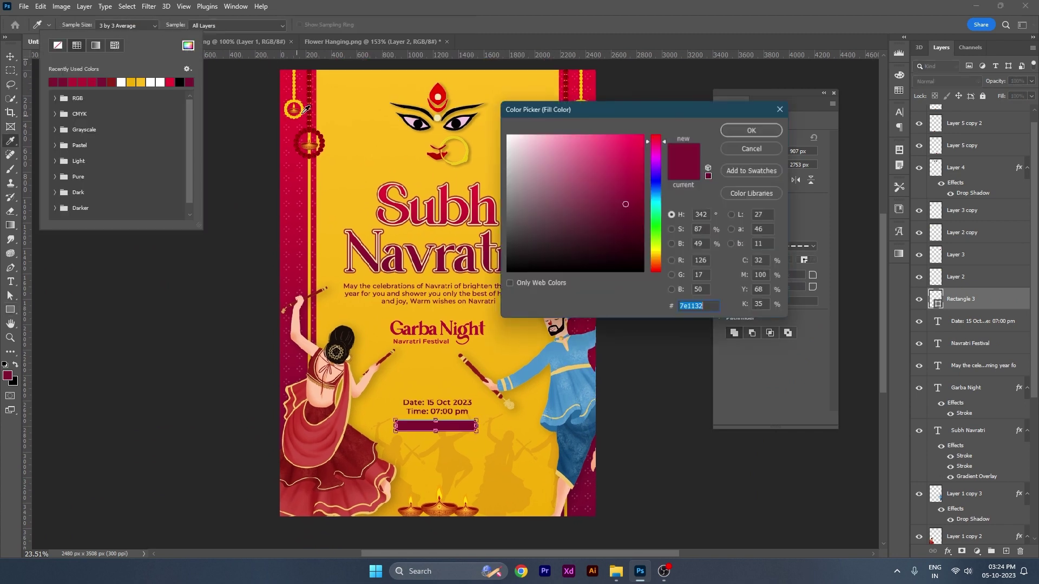
{"action": "left_click", "coordinate": [290, 78]}
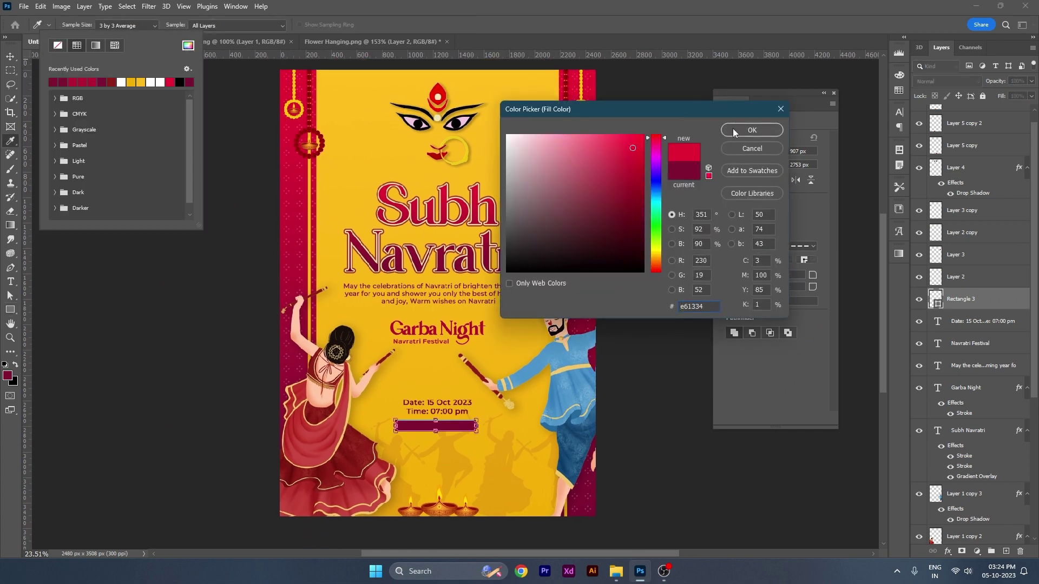
{"action": "left_click", "coordinate": [751, 130]}
{"action": "key", "text": "v"}
{"action": "scroll", "coordinate": [448, 456], "scroll_direction": "up", "scroll_amount": 2}
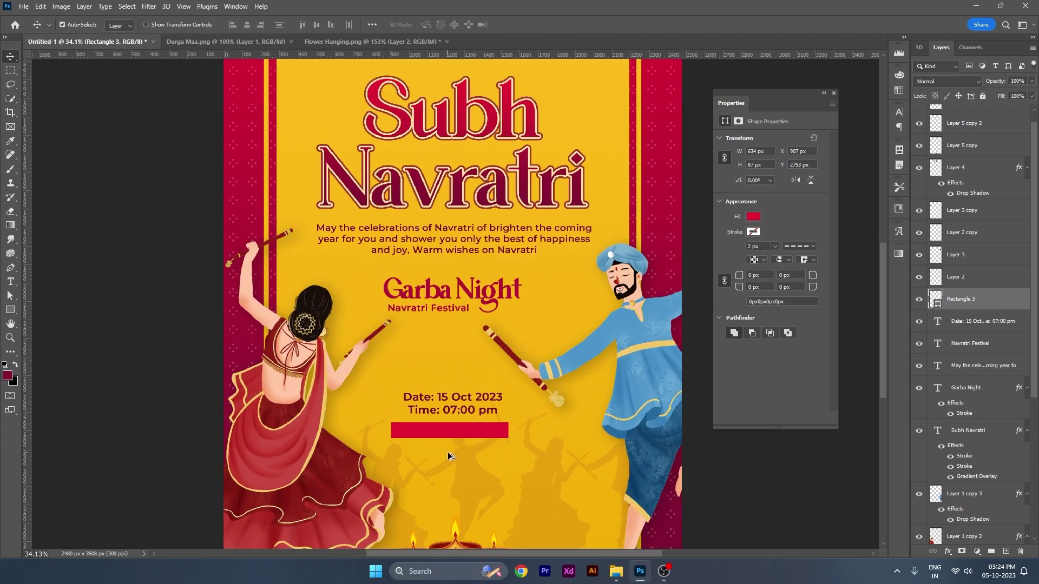
{"action": "scroll", "coordinate": [449, 457], "scroll_direction": "up", "scroll_amount": 3}
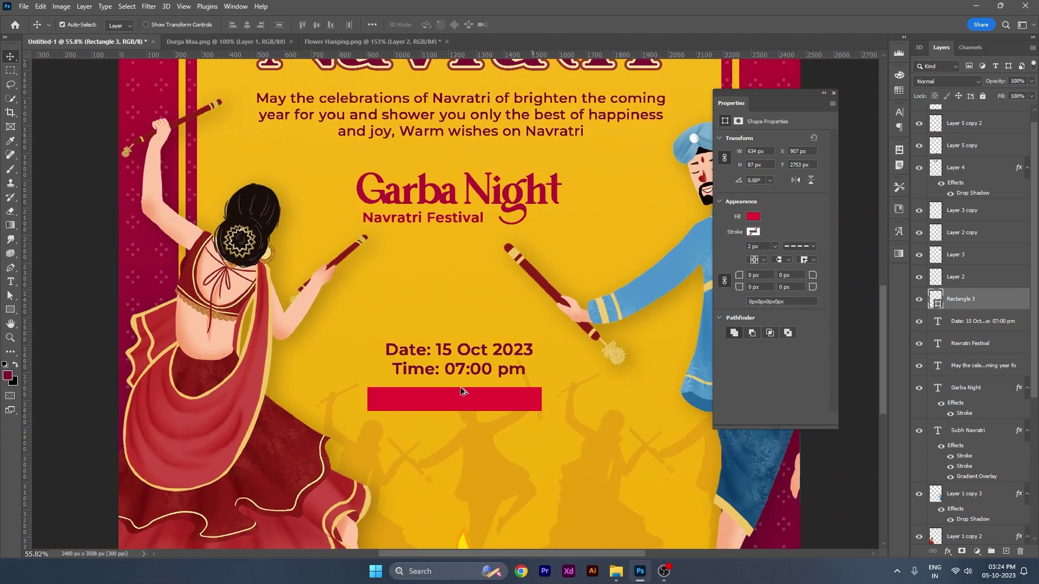
- Set the date and time tracking to 25, nudge it down, and select the rectangle
{"action": "double_click", "coordinate": [464, 371]}
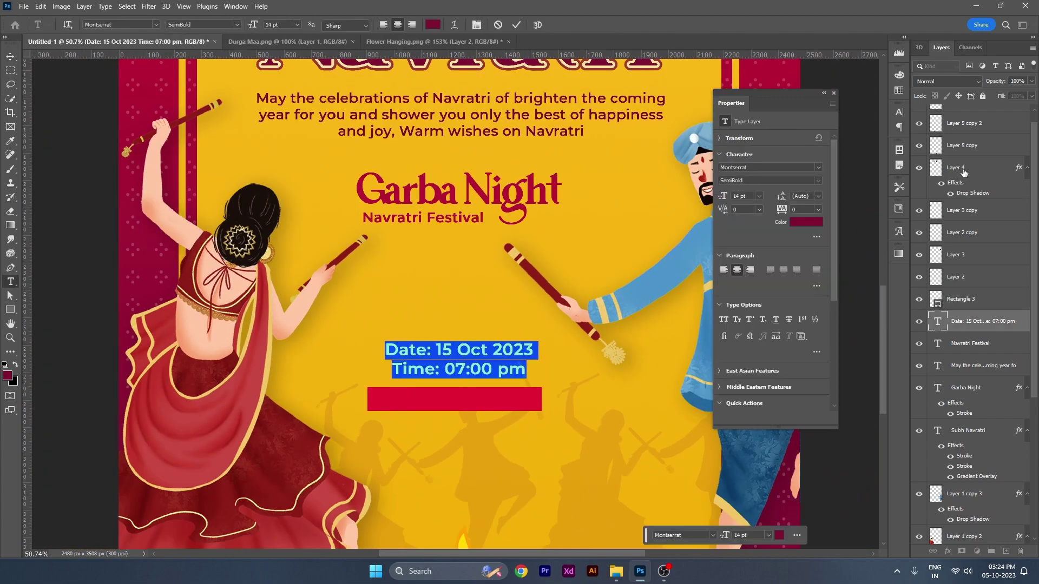
{"action": "left_click", "coordinate": [834, 93]}
{"action": "left_click", "coordinate": [899, 112]}
{"action": "left_click", "coordinate": [881, 152]}
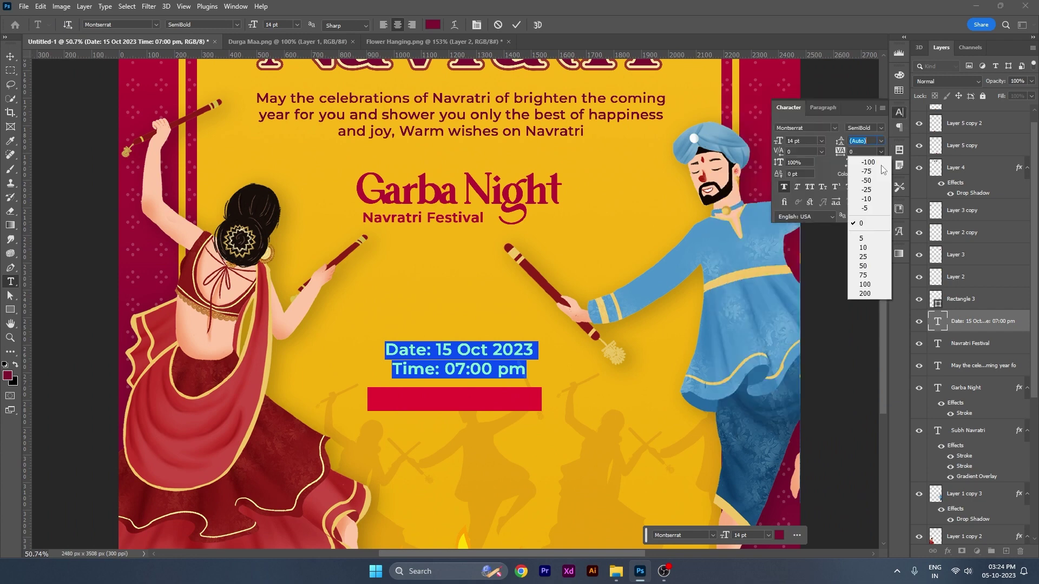
{"action": "left_click", "coordinate": [878, 258]}
{"action": "left_click", "coordinate": [10, 56]}
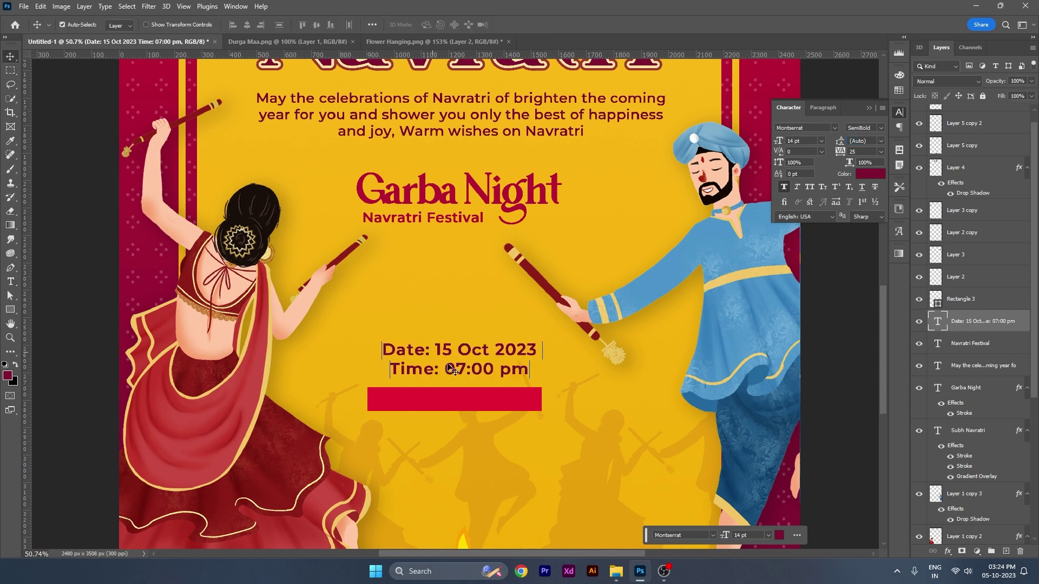
{"action": "left_click_drag", "start_coordinate": [475, 371], "coordinate": [475, 373]}
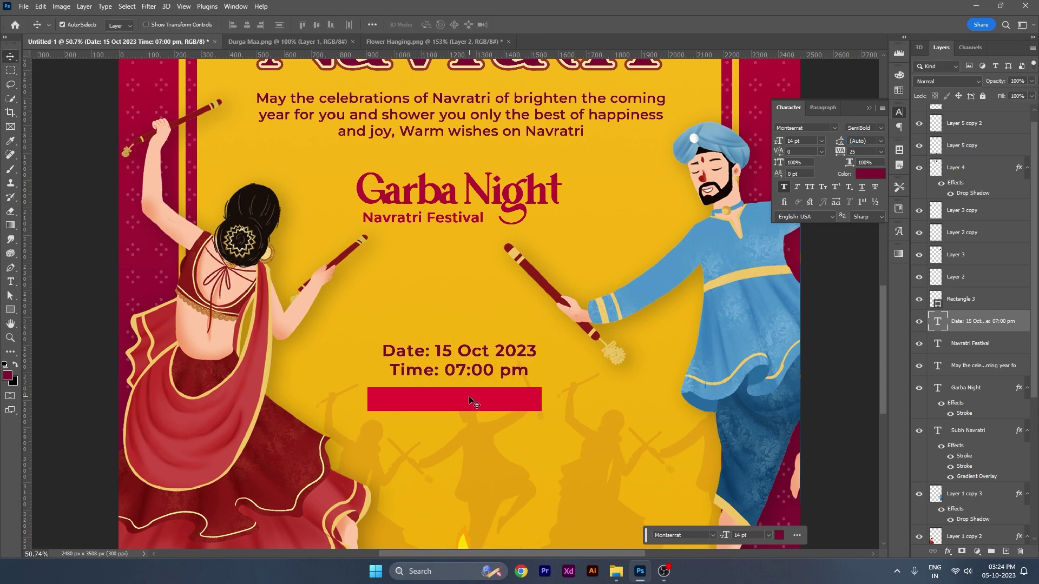
{"action": "left_click", "coordinate": [465, 405]}
{"action": "scroll", "coordinate": [464, 404], "scroll_direction": "up", "scroll_amount": 2}
- Stretch the crimson bar taller and shift it up slightly
{"action": "key", "text": "ctrl+t"}
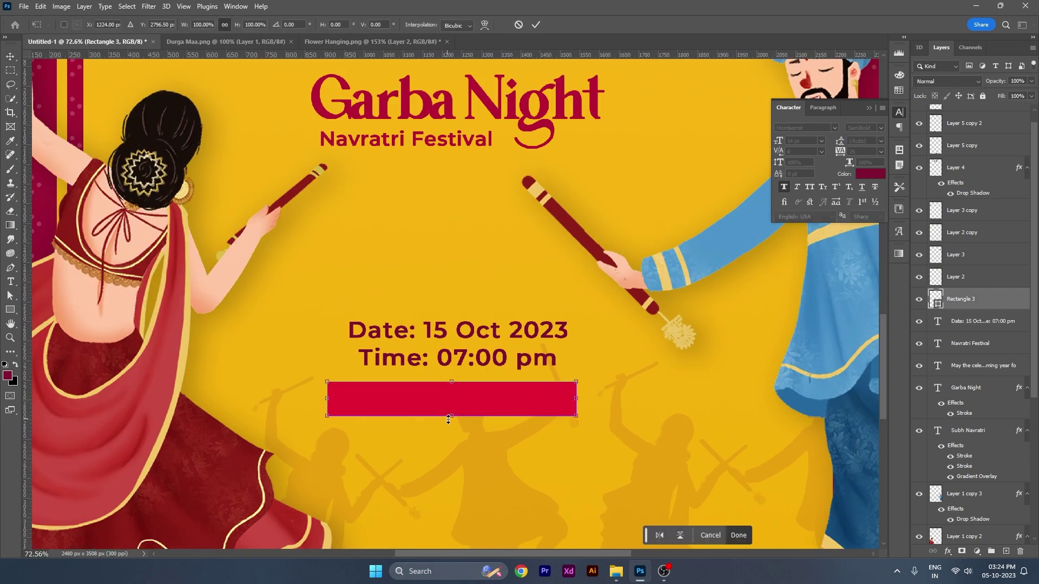
{"action": "left_click_drag", "start_coordinate": [451, 416], "coordinate": [452, 422]}
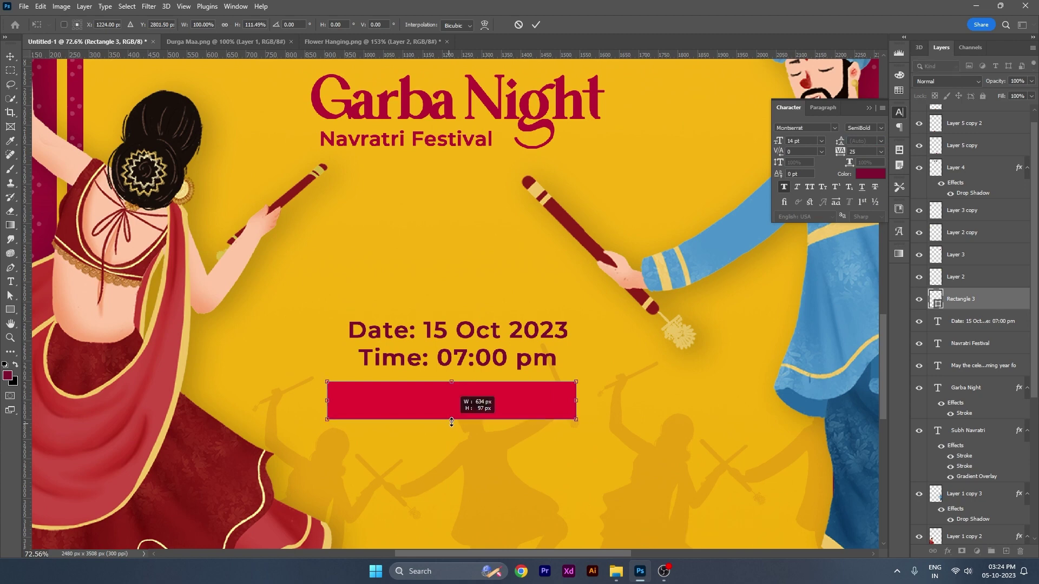
{"action": "key", "text": "Return"}
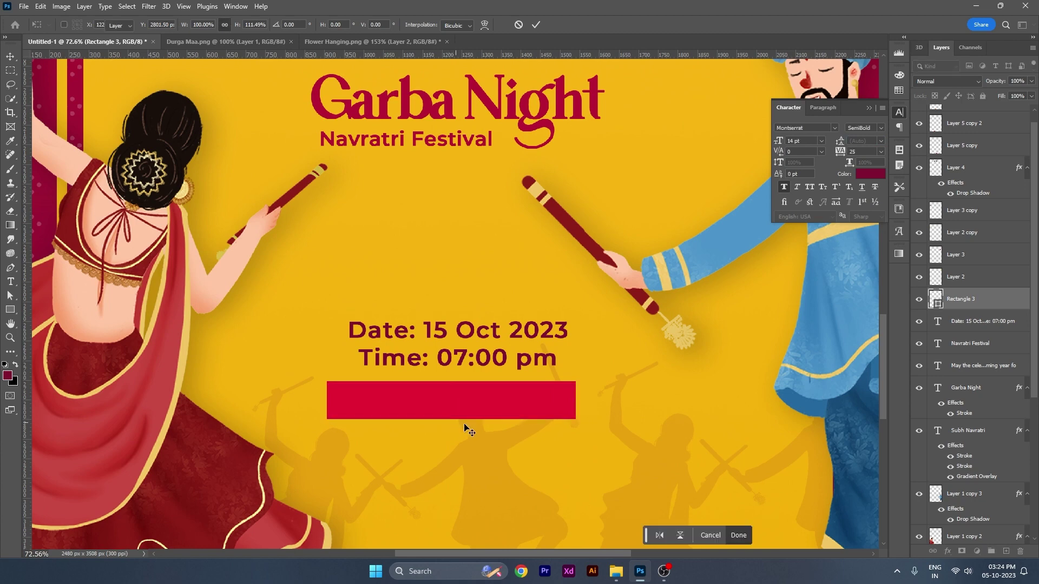
{"action": "key", "text": "t"}
{"action": "left_click", "coordinate": [452, 355]}
{"action": "key", "text": "ctrl+a"}
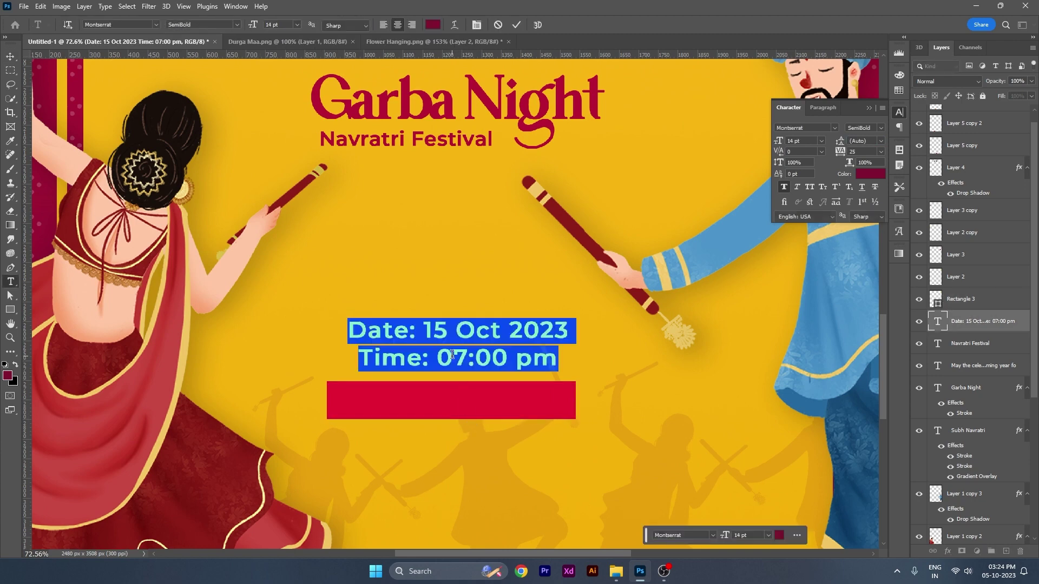
{"action": "left_click", "coordinate": [8, 56]}
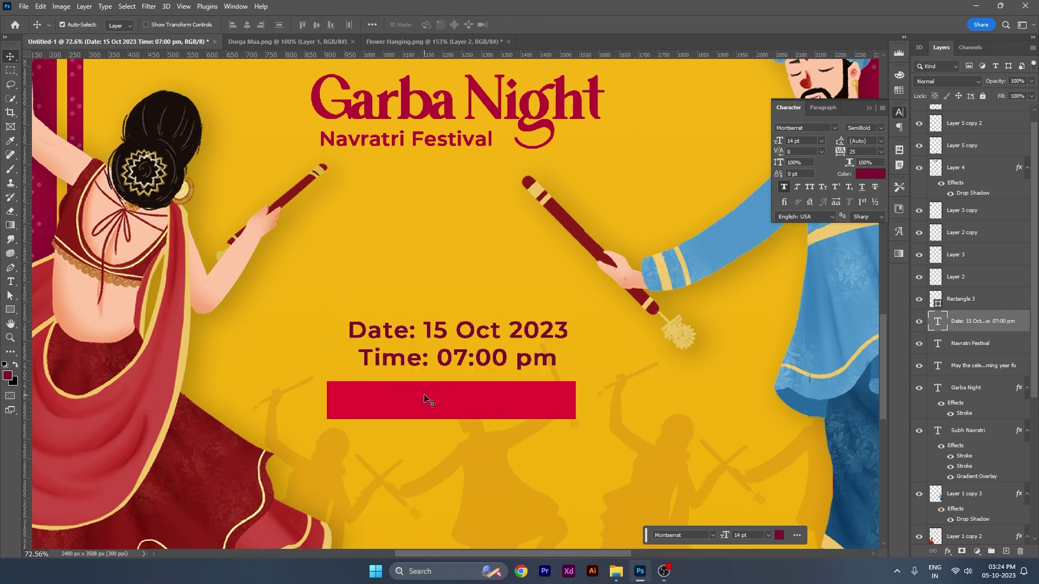
{"action": "left_click_drag", "start_coordinate": [424, 401], "coordinate": [429, 395]}
- Round the crimson bar's corners to about 13 px
{"action": "key", "text": "u"}
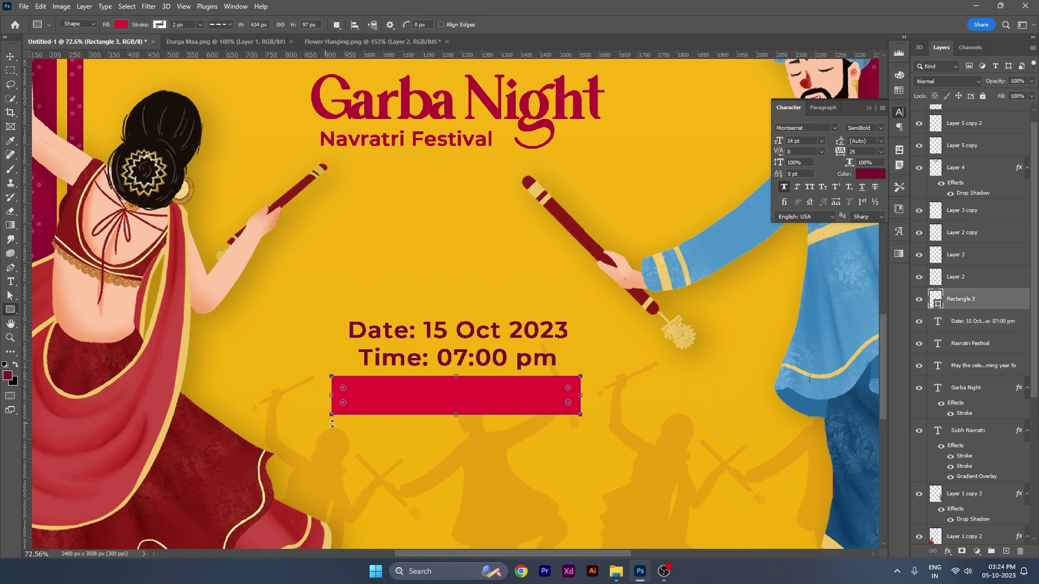
{"action": "scroll", "coordinate": [342, 390], "scroll_direction": "up", "scroll_amount": 3}
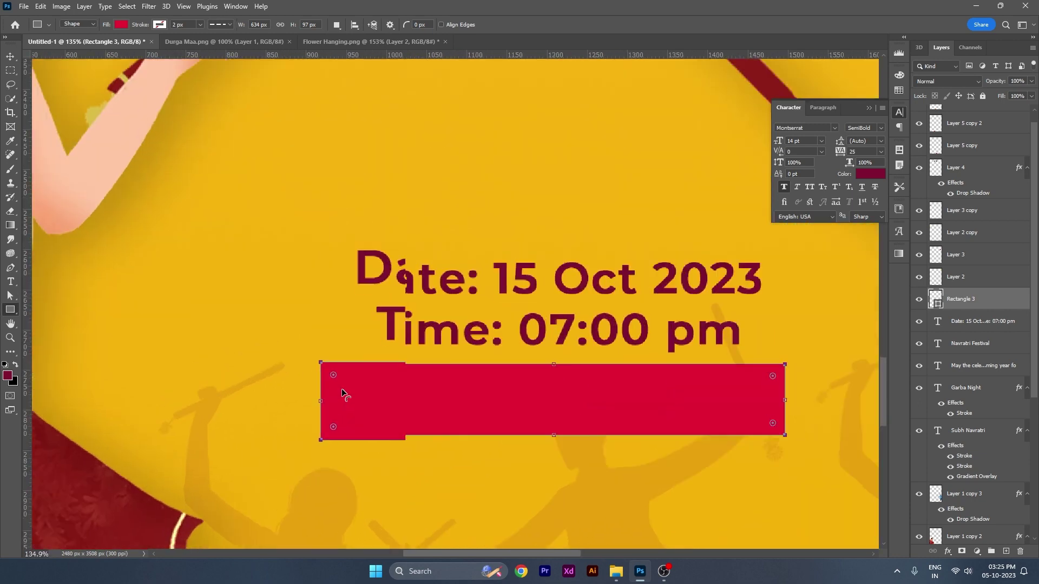
{"action": "scroll", "coordinate": [342, 388], "scroll_direction": "up", "scroll_amount": 2}
{"action": "left_click_drag", "start_coordinate": [325, 365], "coordinate": [326, 369]}
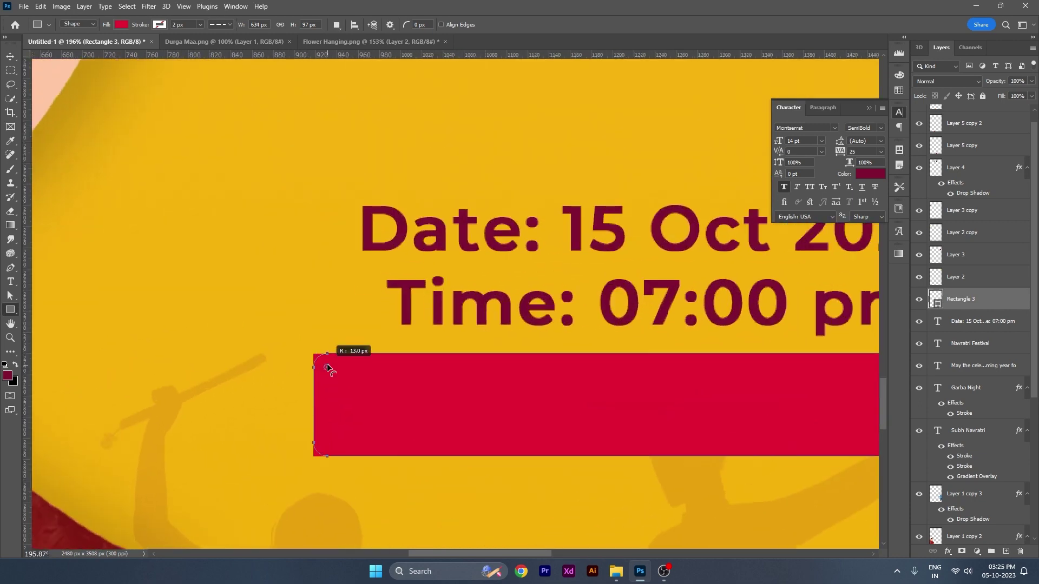
- Place a duplicate of the date and time text below the crimson bar
{"action": "key", "text": "v"}
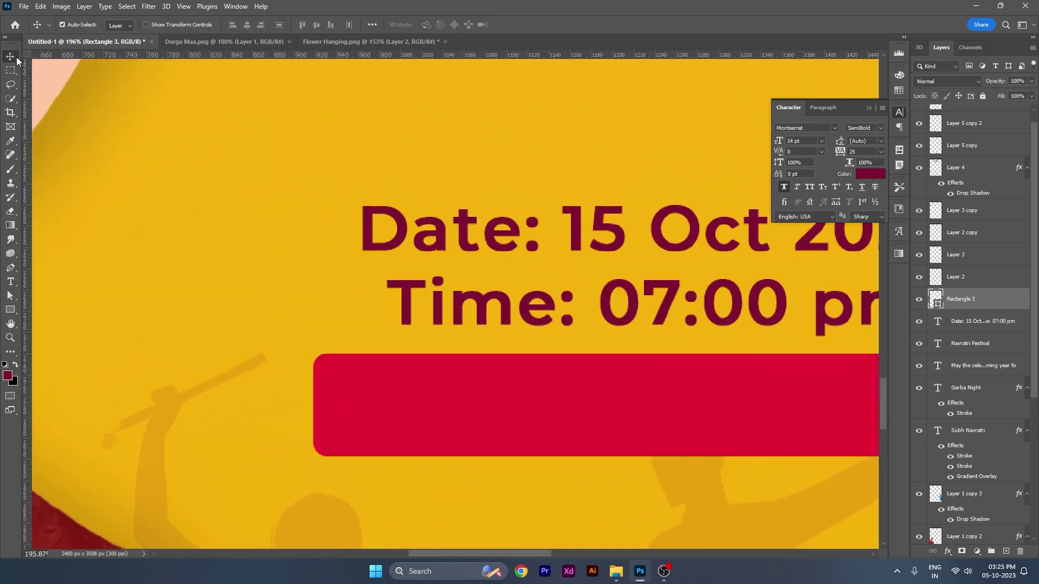
{"action": "scroll", "coordinate": [346, 351], "scroll_direction": "down", "scroll_amount": 5}
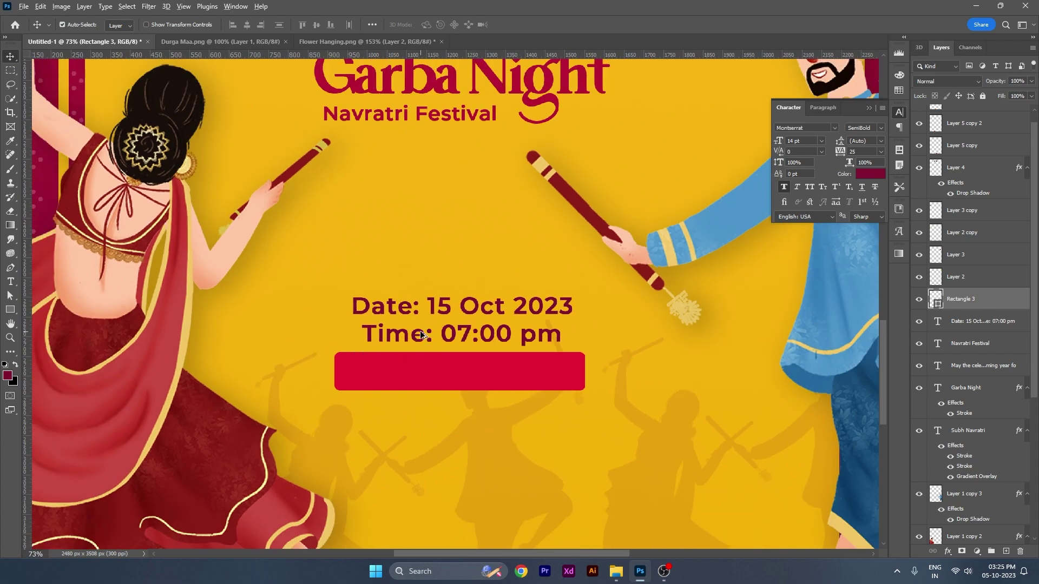
{"action": "left_click_drag", "start_coordinate": [421, 340], "coordinate": [431, 431], "text": "alt"}
- Replace the copied text with 'You are invited to join us' in white (#ffffff)
{"action": "double_click", "coordinate": [432, 431]}
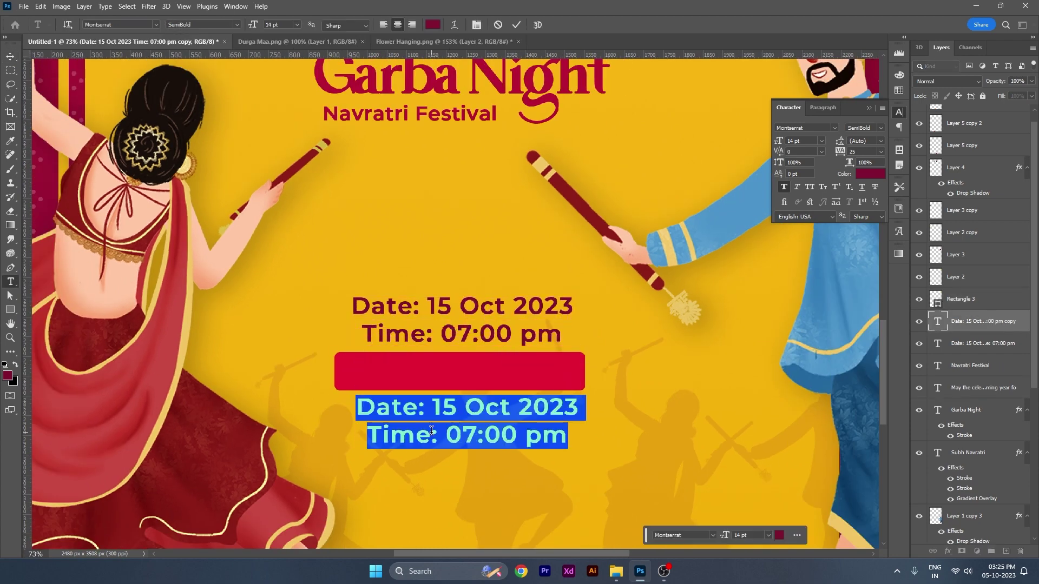
{"action": "type", "text": "You are"}
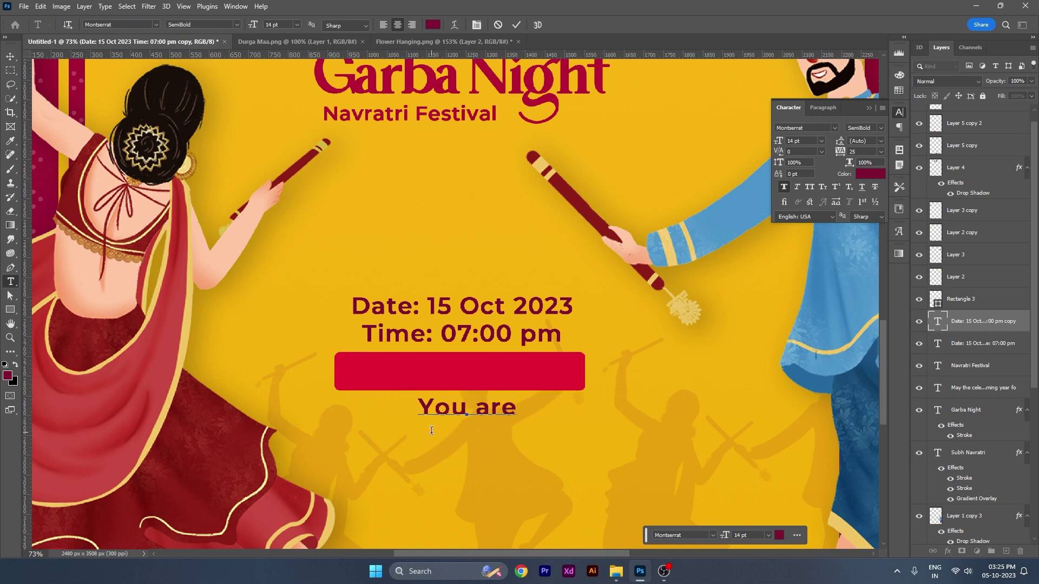
{"action": "type", "text": " invit"}
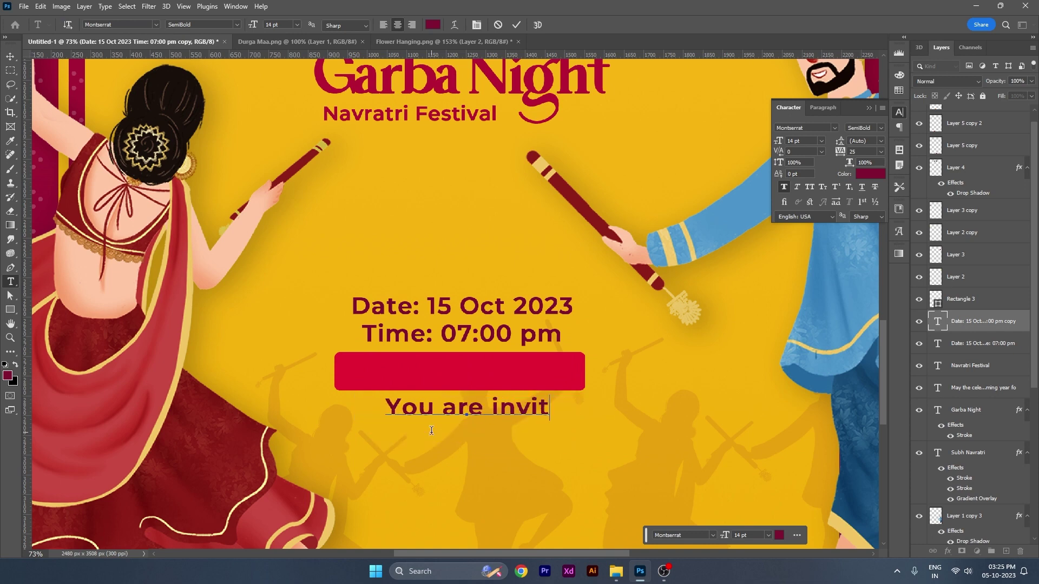
{"action": "type", "text": "ed to"}
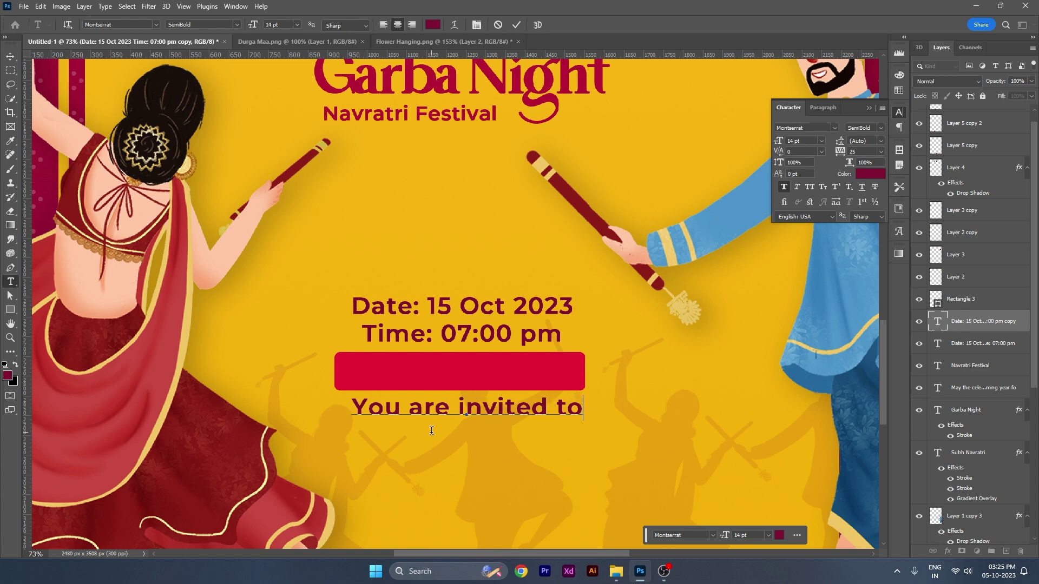
{"action": "type", "text": " join"}
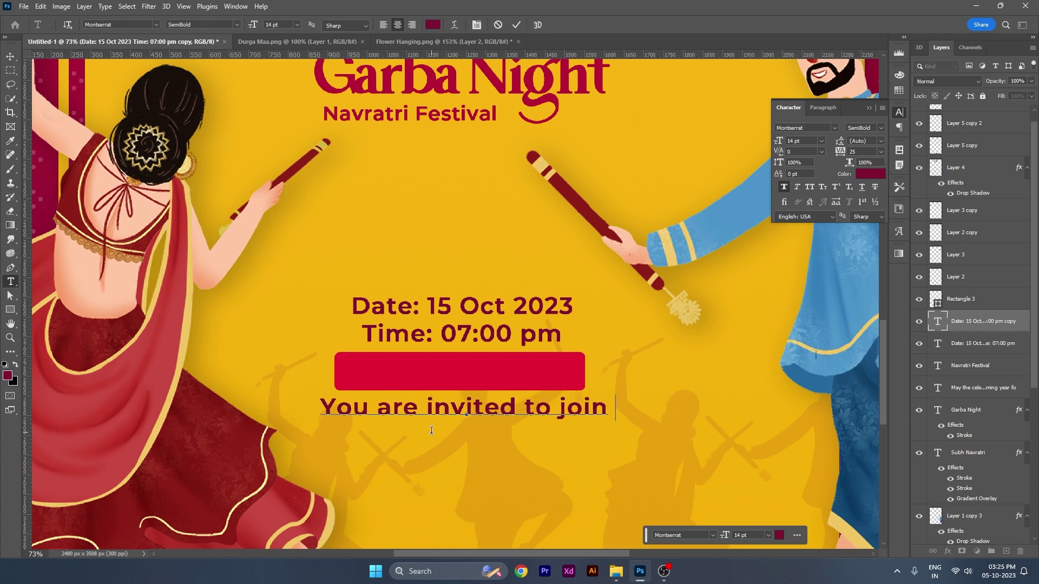
{"action": "type", "text": " us"}
{"action": "key", "text": "ctrl+a"}
{"action": "left_click", "coordinate": [8, 377]}
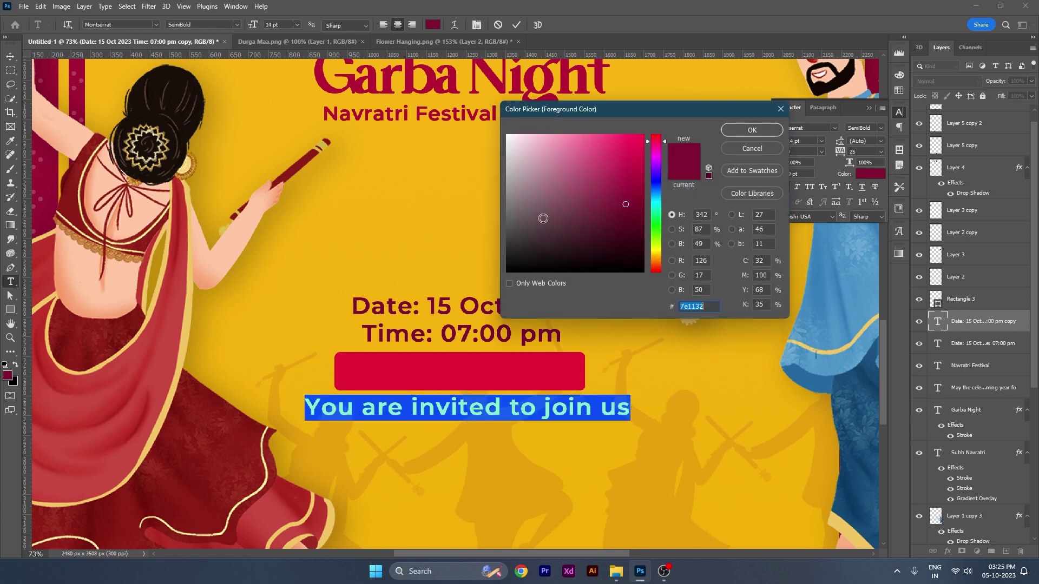
{"action": "type", "text": "ffffff"}
{"action": "key", "text": "Return"}
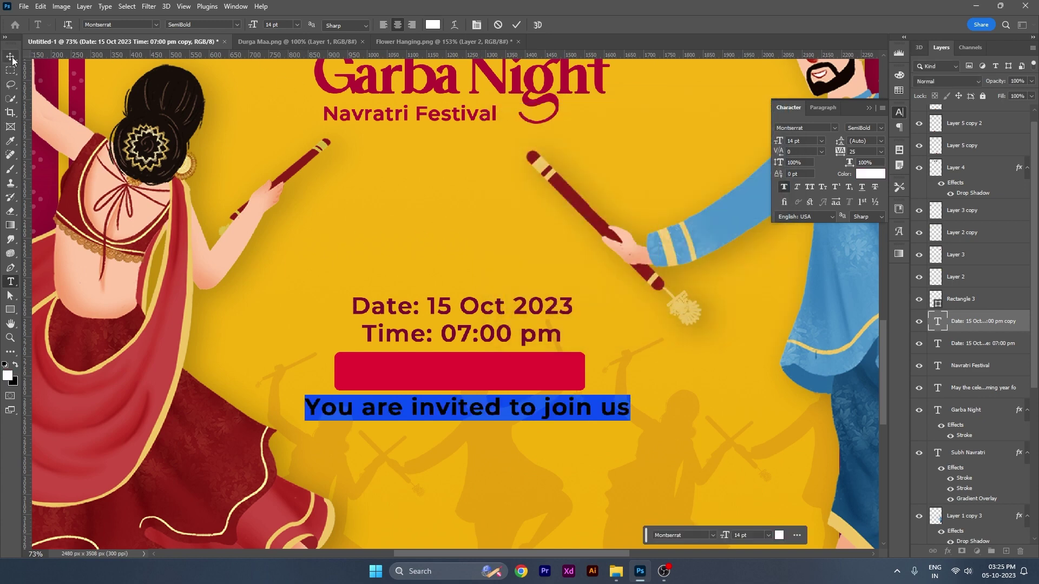
{"action": "key", "text": "ctrl+Return"}
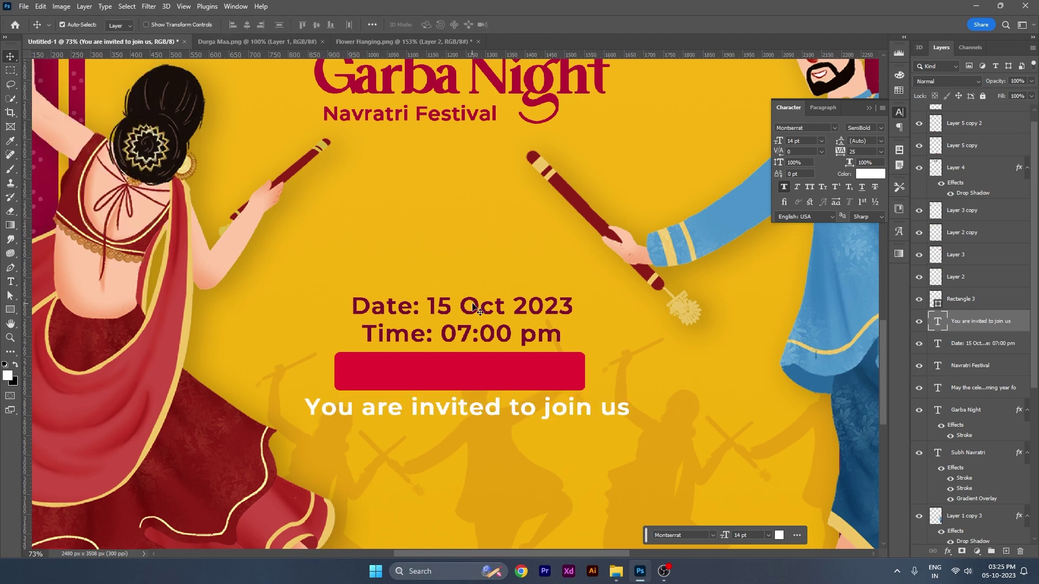
- Change the date to '15 October 2023' and move the invitation text onto the crimson bar
{"action": "left_click", "coordinate": [505, 307]}
{"action": "key", "text": "ctrl+a"}
{"action": "left_click", "coordinate": [505, 307]}
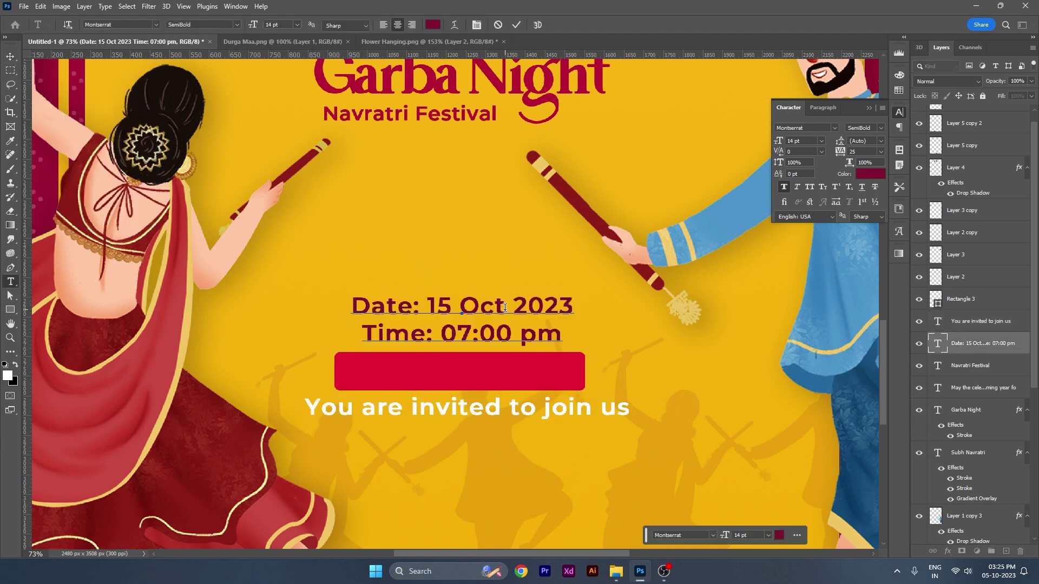
{"action": "type", "text": "ober"}
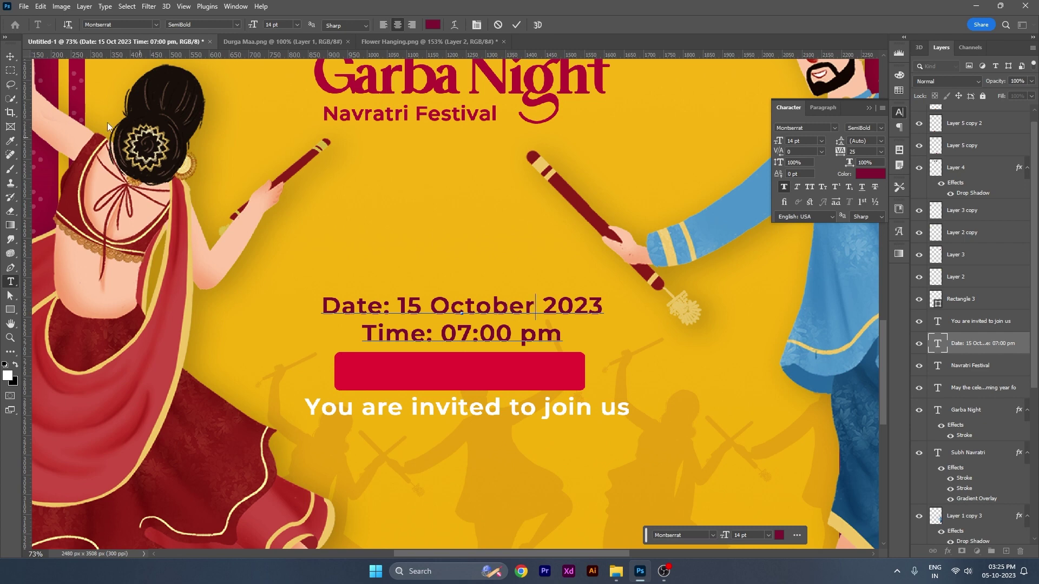
{"action": "left_click", "coordinate": [11, 55]}
{"action": "mouse_move", "coordinate": [414, 410]}
{"action": "left_mouse_down"}
{"action": "mouse_move", "coordinate": [419, 372]}
{"action": "mouse_move", "coordinate": [403, 374]}
{"action": "left_mouse_up"}
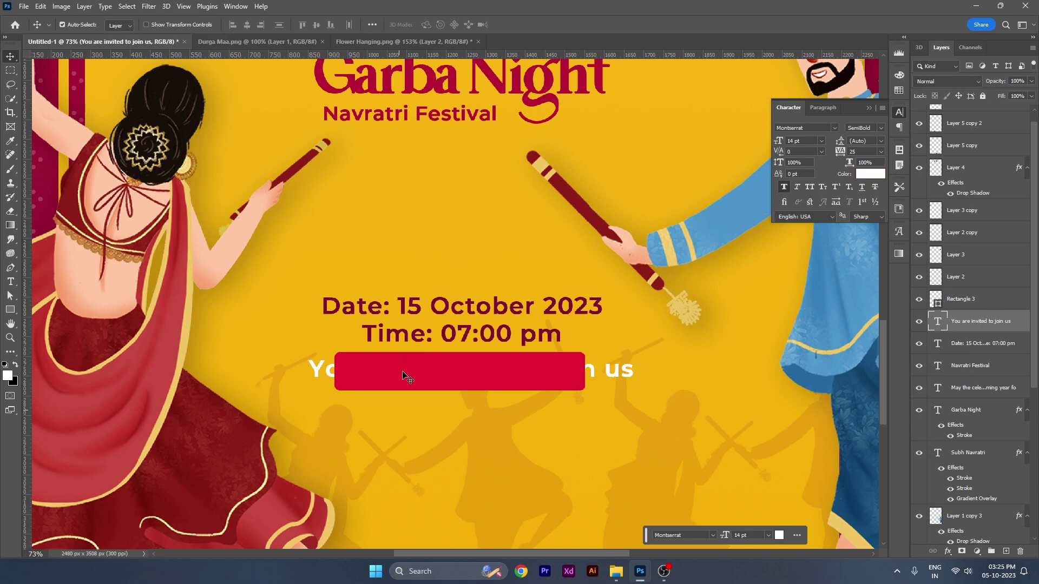
- Bring the invitation text to the top and shrink it to about 90% over the bar
{"action": "key", "text": "ctrl+shift+bracketright"}
{"action": "left_click_drag", "start_coordinate": [403, 378], "coordinate": [373, 376]}
{"action": "key", "text": "ctrl+t"}
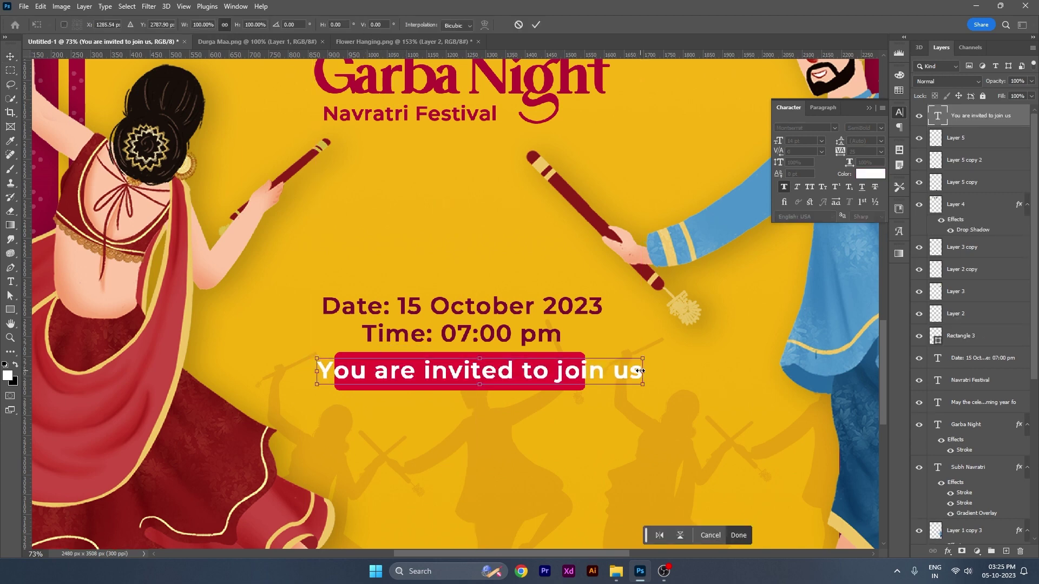
{"action": "left_click_drag", "start_coordinate": [642, 371], "coordinate": [605, 382]}
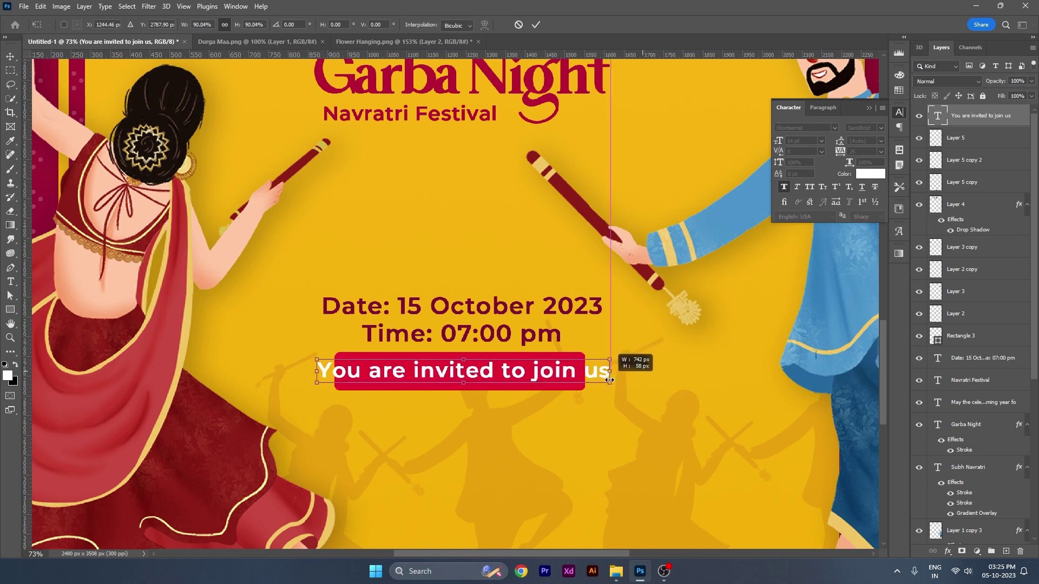
{"action": "key", "text": "Return"}
- Widen the crimson bar on both sides and arrange it just beneath the invitation text
{"action": "left_click", "coordinate": [589, 372]}
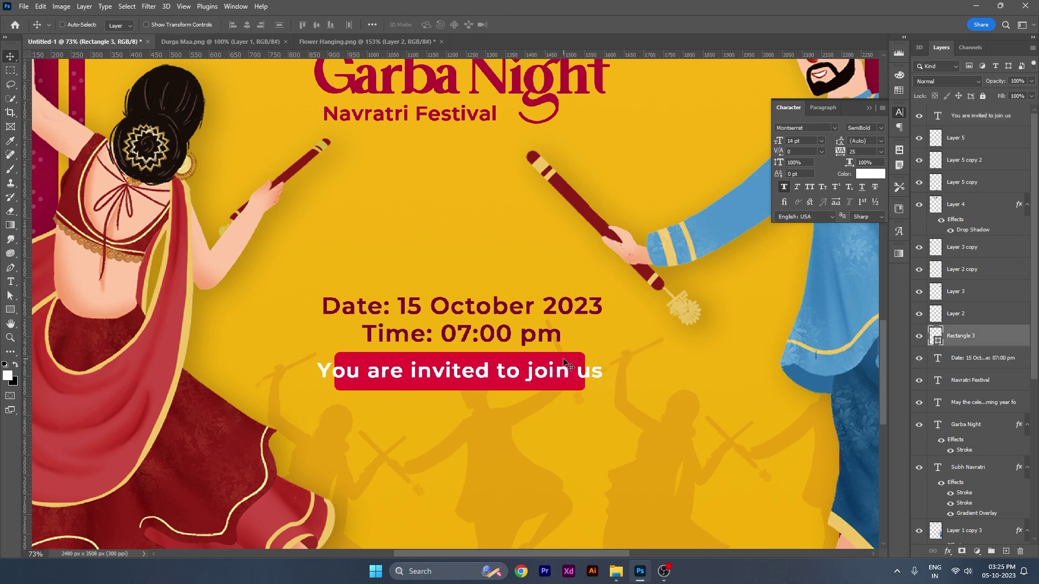
{"action": "key", "text": "ctrl+t"}
{"action": "left_click_drag", "start_coordinate": [589, 372], "coordinate": [614, 372]}
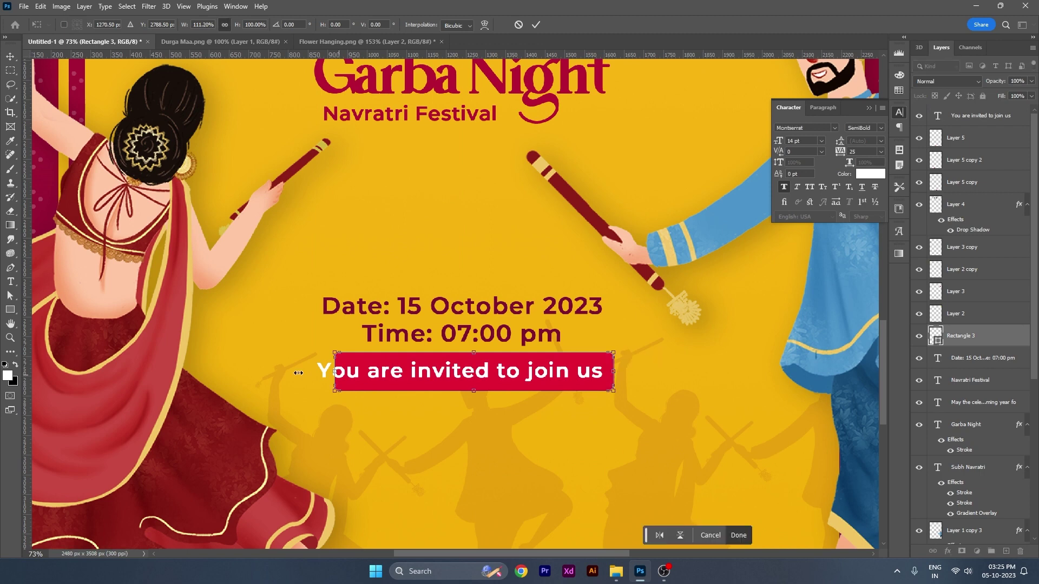
{"action": "left_click_drag", "start_coordinate": [337, 372], "coordinate": [308, 380]}
{"action": "key", "text": "Return"}
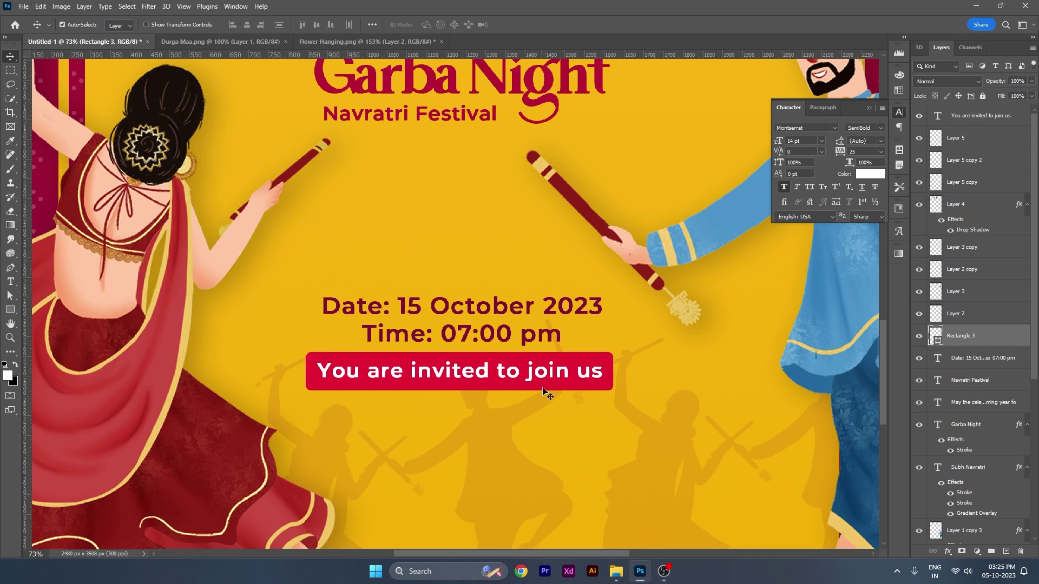
{"action": "left_click", "coordinate": [557, 372]}
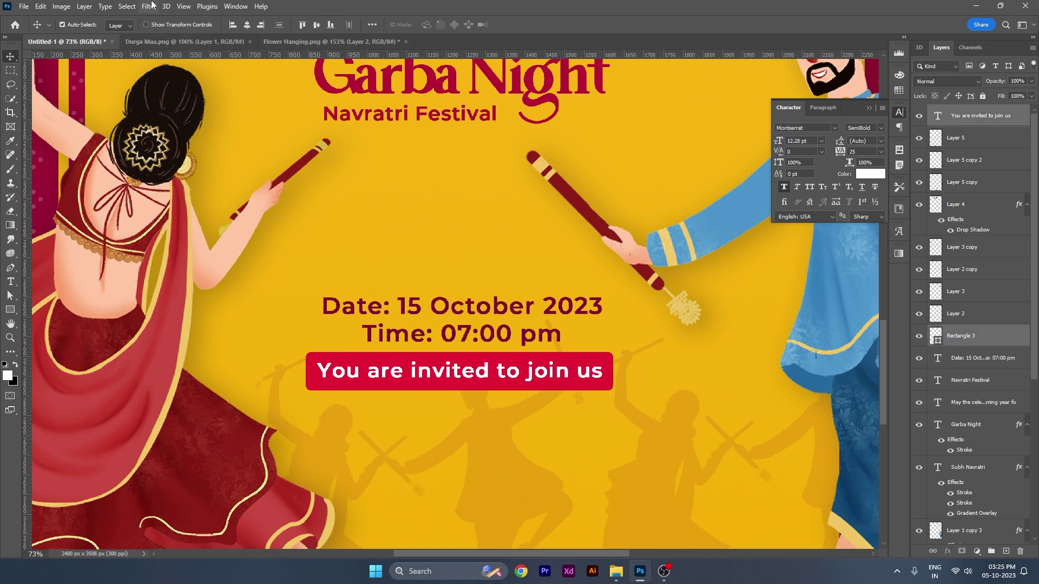
{"action": "key", "text": "ctrl+shift+bracketright"}
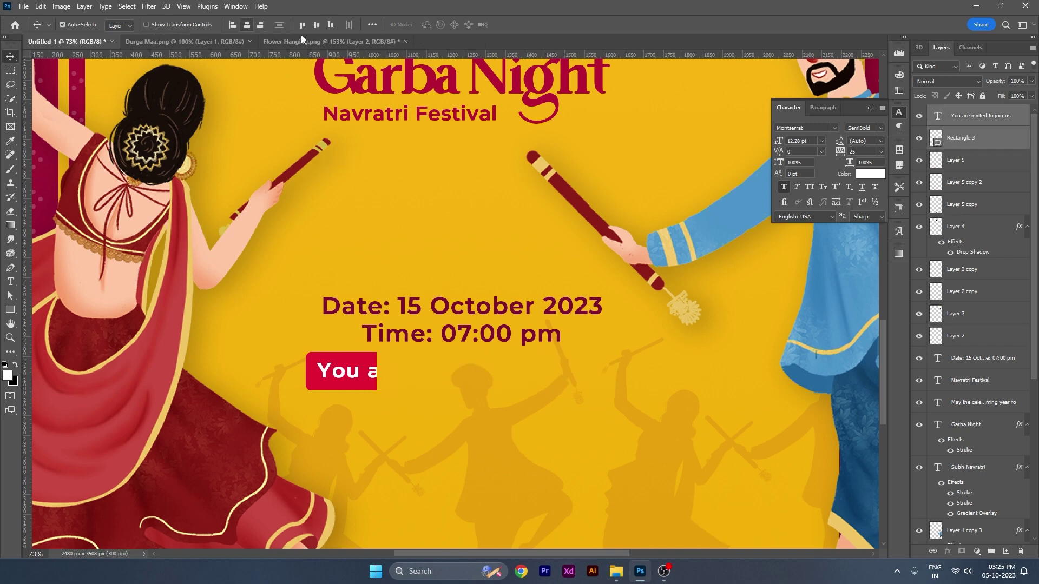
{"action": "scroll", "coordinate": [497, 327], "scroll_direction": "down", "scroll_amount": 3}
- Move the date and time text up slightly and fit the whole poster in the window
{"action": "scroll", "coordinate": [497, 328], "scroll_direction": "down", "scroll_amount": 2}
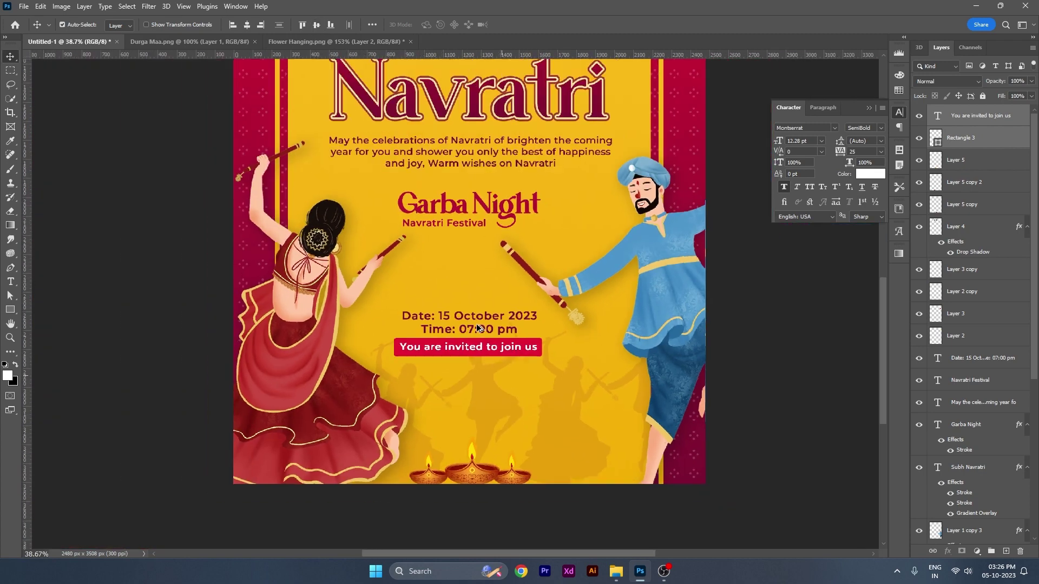
{"action": "left_click_drag", "start_coordinate": [552, 390], "coordinate": [510, 393]}
{"action": "scroll", "coordinate": [422, 375], "scroll_direction": "up", "scroll_amount": 1}
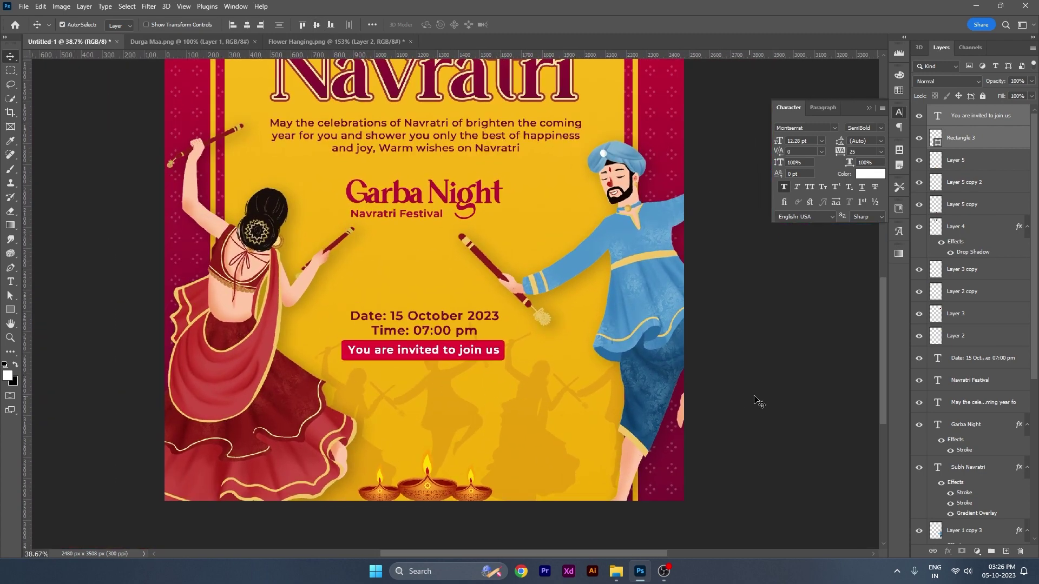
{"action": "left_click", "coordinate": [474, 354]}
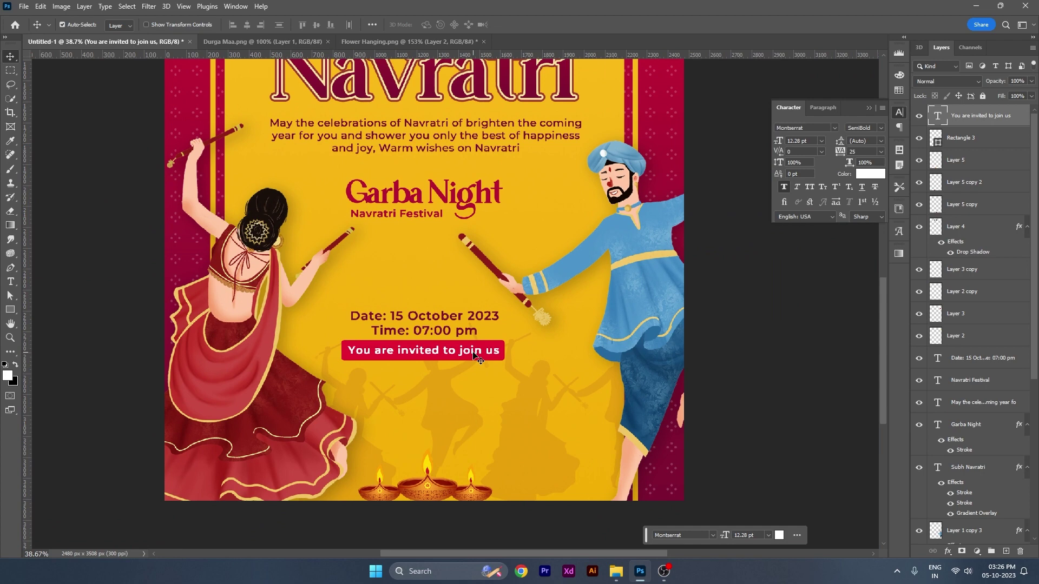
{"action": "left_click_drag", "start_coordinate": [456, 337], "coordinate": [458, 335]}
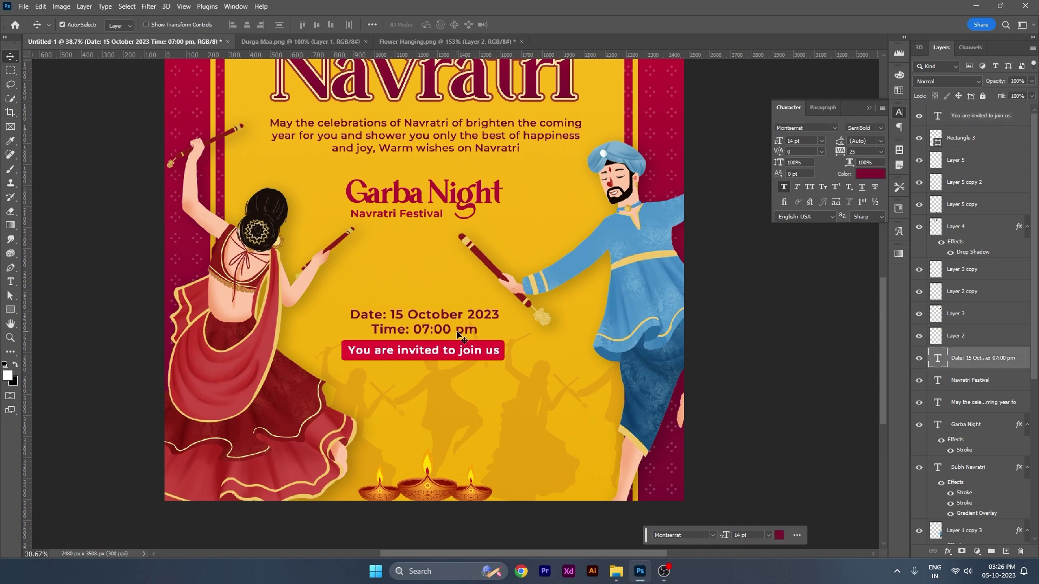
{"action": "key", "text": "ctrl+0"}
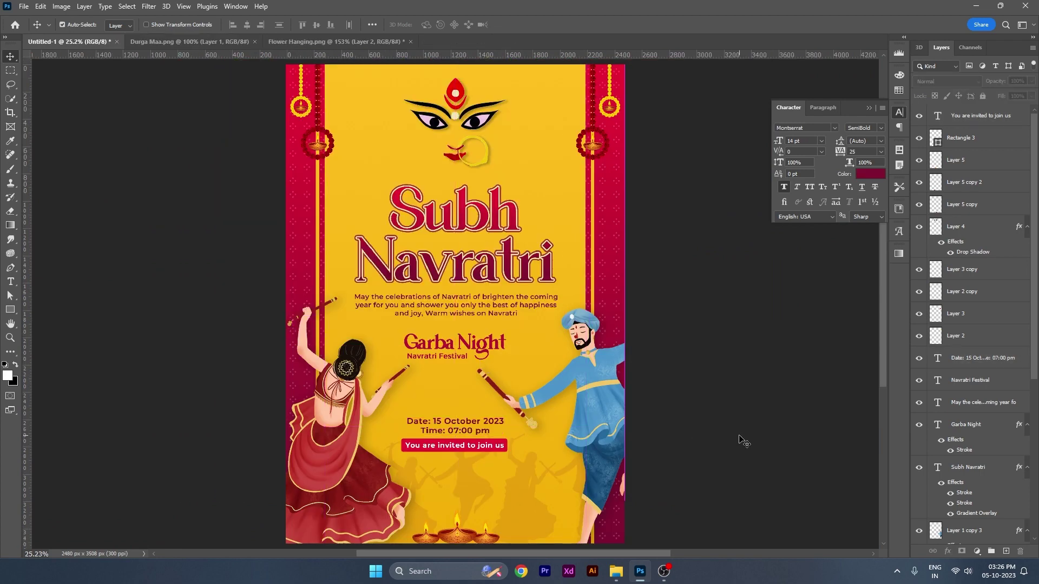
{"action": "left_click", "coordinate": [744, 441]}
- Lock the dancer silhouettes layer and nudge the date text and button downward
{"action": "left_click", "coordinate": [463, 474]}
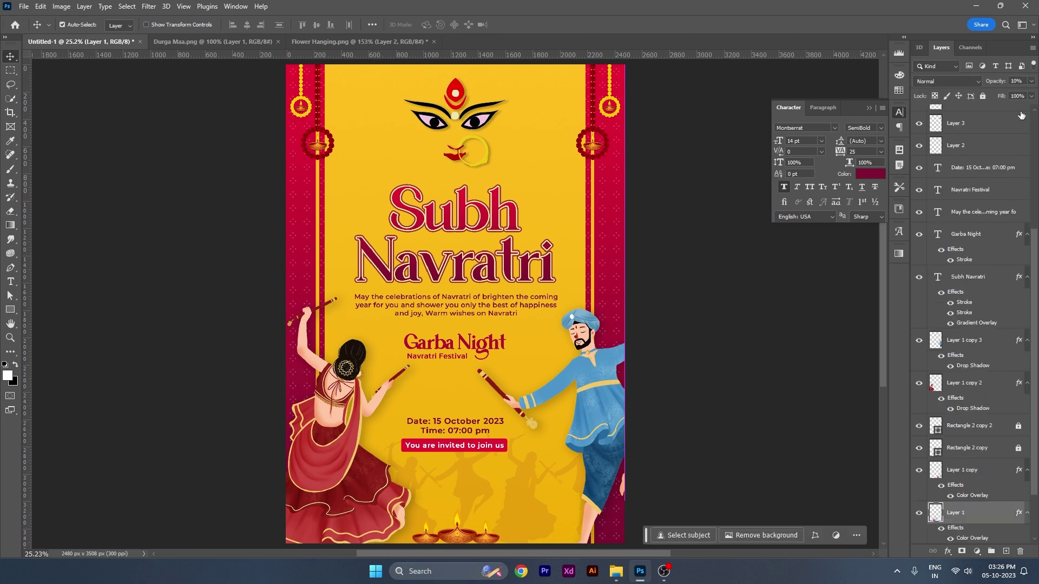
{"action": "left_click", "coordinate": [983, 96]}
{"action": "left_click", "coordinate": [812, 390]}
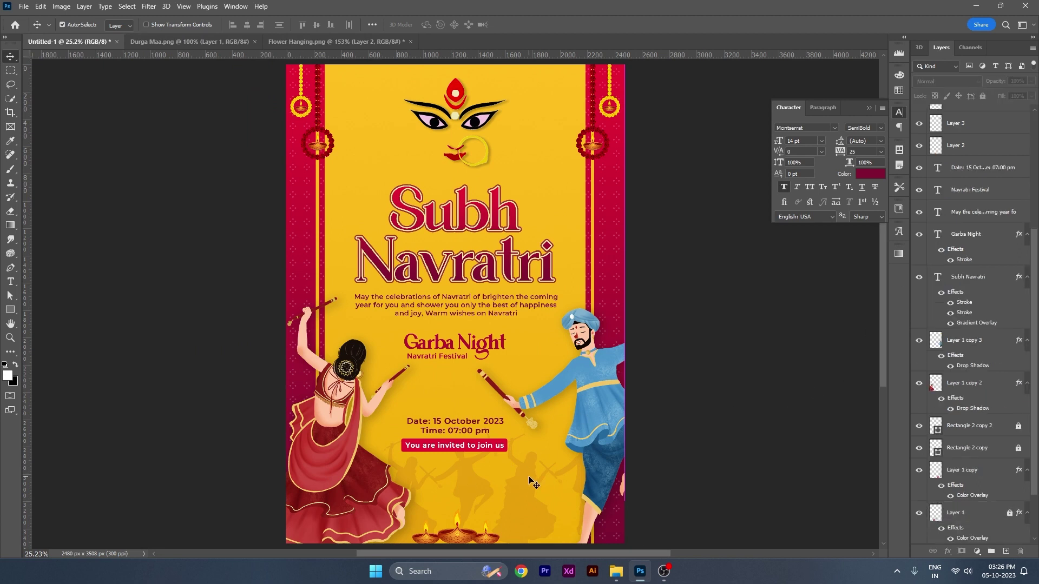
{"action": "left_click_drag", "start_coordinate": [456, 409], "coordinate": [473, 456]}
{"action": "key", "text": "ctrl+z"}
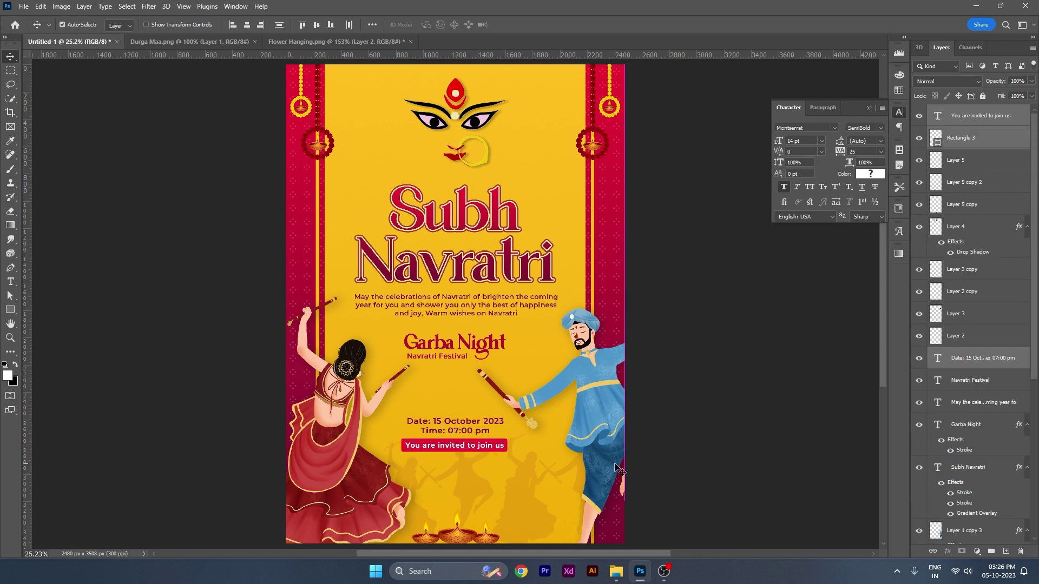
{"action": "key", "text": "shift+Down"}
{"action": "key", "text": "shift+Down"}
{"action": "key", "text": "shift+Down"}
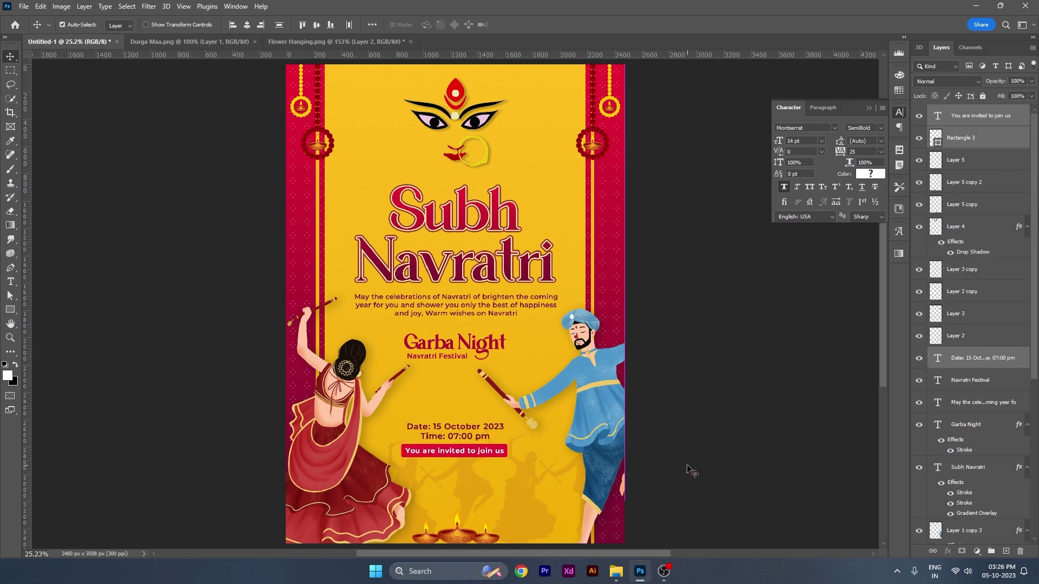
{"action": "key", "text": "shift+Down"}
- Close the Character panel and nudge the date text and button up slightly
{"action": "left_click", "coordinate": [900, 112]}
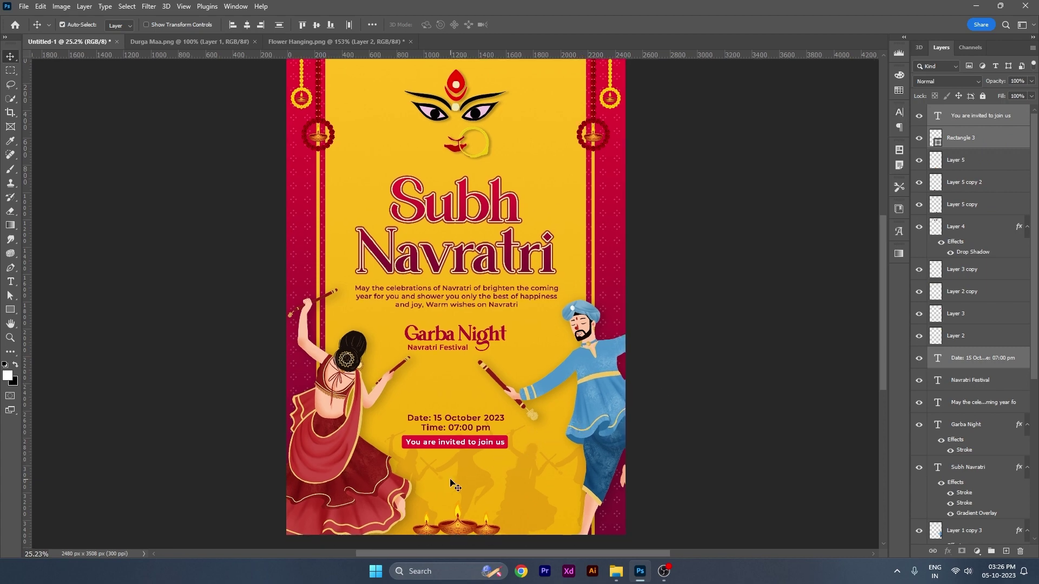
{"action": "scroll", "coordinate": [557, 448], "scroll_direction": "up", "scroll_amount": 5}
{"action": "left_click_drag", "start_coordinate": [507, 459], "coordinate": [509, 453]}
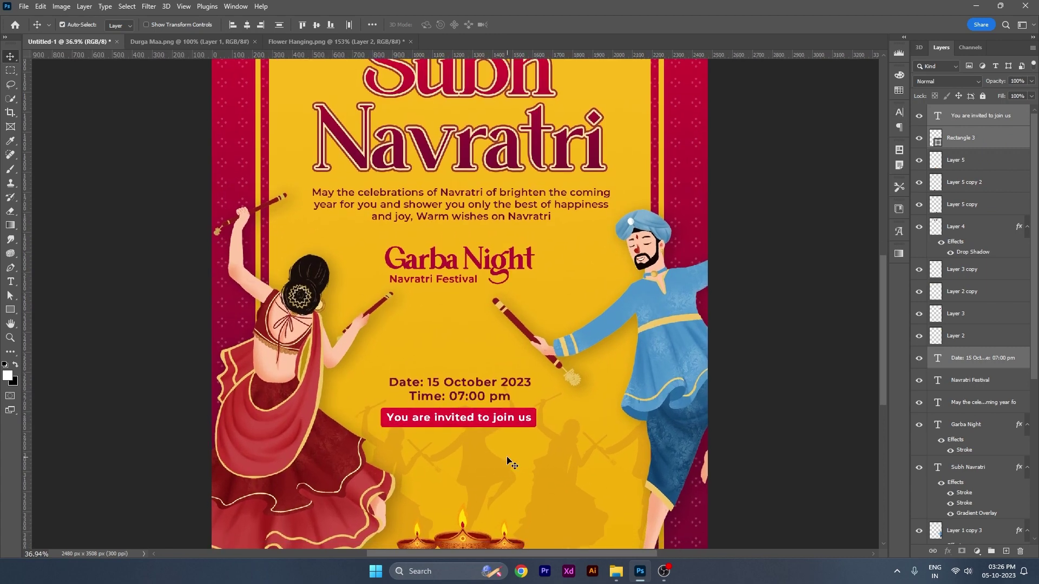
{"action": "key", "text": "Up"}
{"action": "key", "text": "Up"}
{"action": "key", "text": "Up"}
{"action": "key", "text": "Up"}
{"action": "key", "text": "Up"}
{"action": "key", "text": "Up"}
{"action": "scroll", "coordinate": [509, 461], "scroll_direction": "down", "scroll_amount": 5}
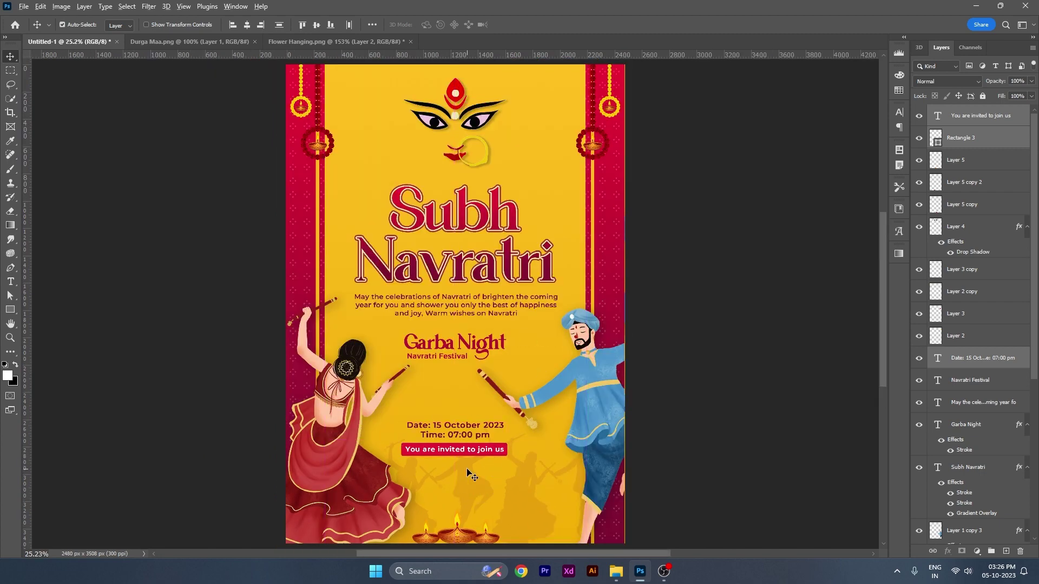
{"action": "scroll", "coordinate": [470, 475], "scroll_direction": "down", "scroll_amount": 2}
{"action": "scroll", "coordinate": [550, 444], "scroll_direction": "up", "scroll_amount": 1}
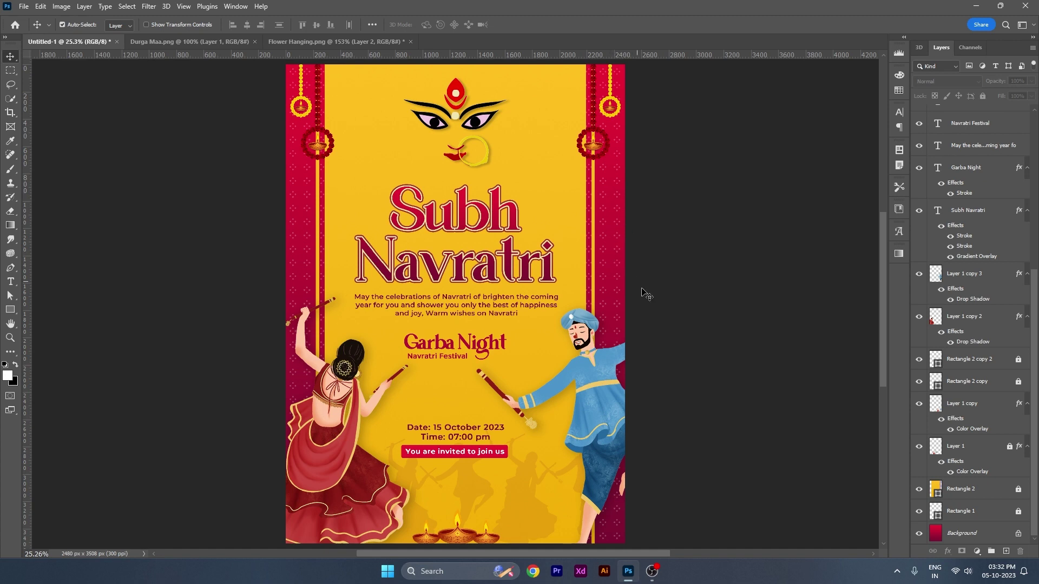
- Move the pattern rectangle above the yellow panel and set its opacity to 25%
{"action": "left_click_drag", "start_coordinate": [994, 518], "coordinate": [978, 486]}
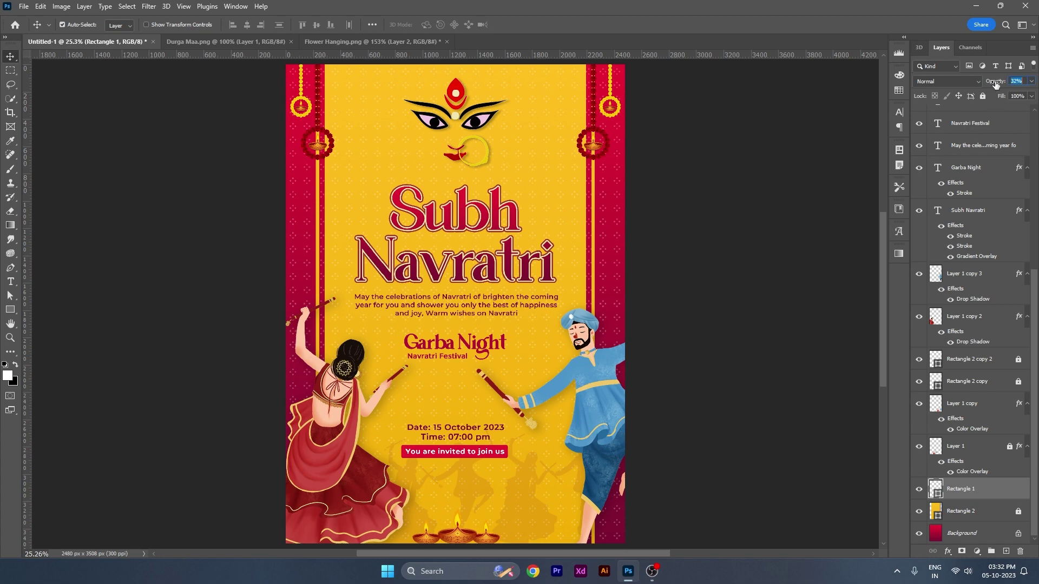
{"action": "mouse_move", "coordinate": [997, 84]}
{"action": "left_mouse_down"}
{"action": "mouse_move", "coordinate": [991, 91]}
{"action": "mouse_move", "coordinate": [1001, 84]}
{"action": "left_mouse_up"}
{"action": "type", "text": "25"}
{"action": "left_click", "coordinate": [710, 212]}
- Move the pattern rectangle back below the yellow panel and fit the poster in the window
{"action": "scroll", "coordinate": [453, 144], "scroll_direction": "up", "scroll_amount": 5}
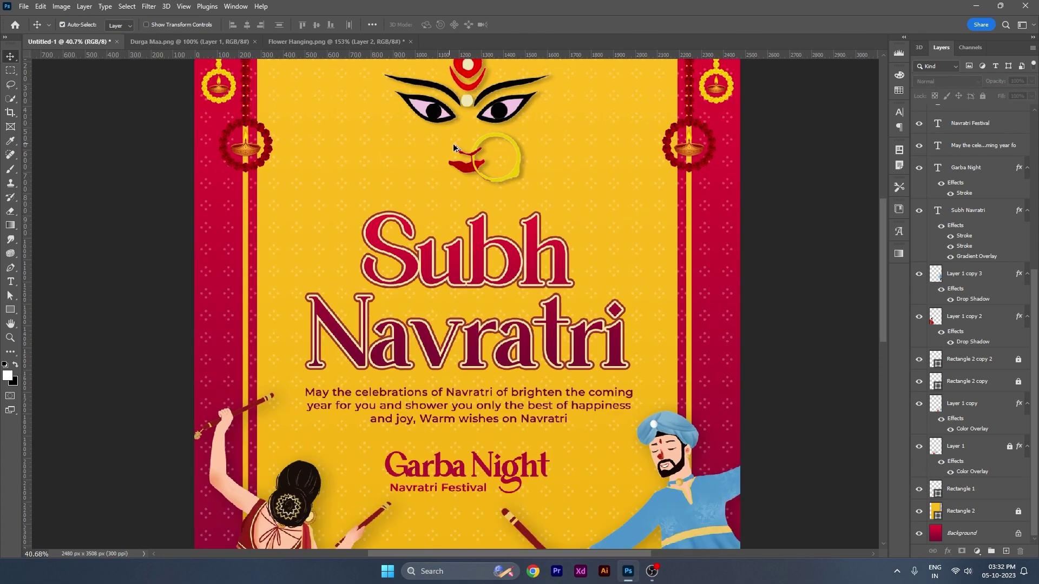
{"action": "scroll", "coordinate": [535, 191], "scroll_direction": "up", "scroll_amount": 2}
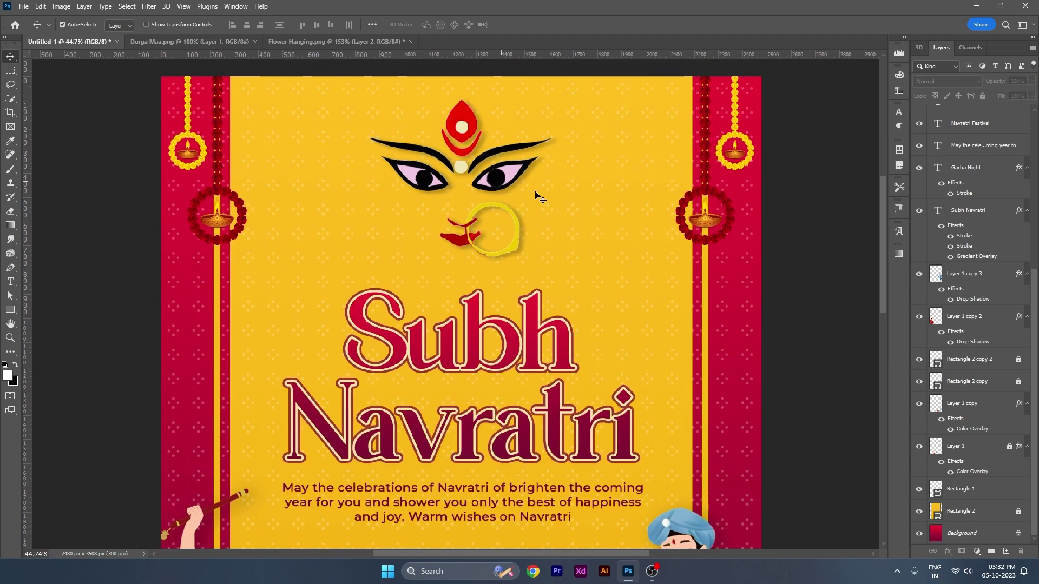
{"action": "scroll", "coordinate": [535, 191], "scroll_direction": "down", "scroll_amount": 2}
{"action": "scroll", "coordinate": [535, 190], "scroll_direction": "down", "scroll_amount": 1}
{"action": "scroll", "coordinate": [621, 351], "scroll_direction": "down", "scroll_amount": 3}
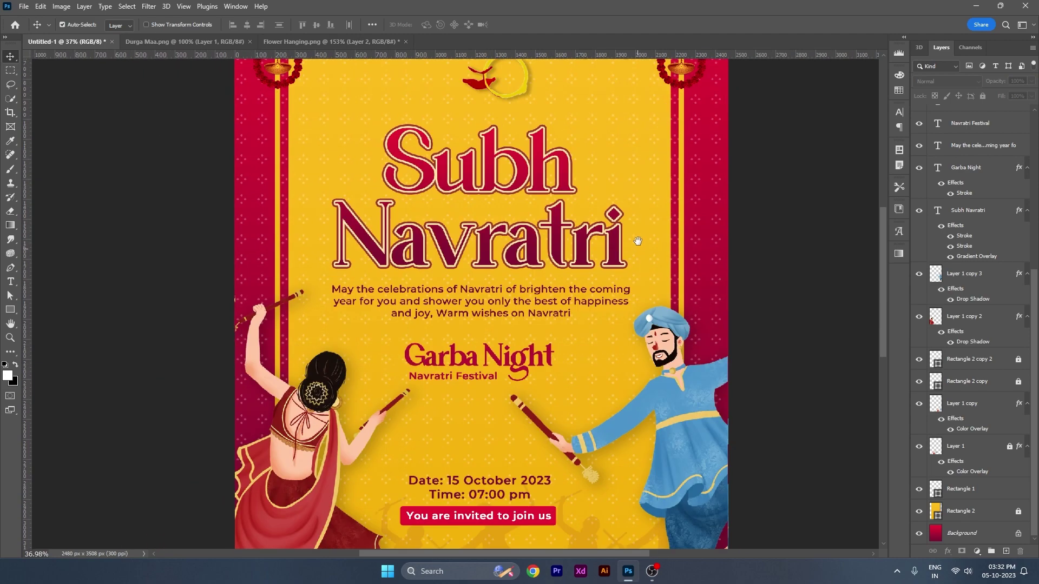
{"action": "scroll", "coordinate": [625, 325], "scroll_direction": "down", "scroll_amount": 1}
{"action": "scroll", "coordinate": [628, 297], "scroll_direction": "down", "scroll_amount": 2}
{"action": "scroll", "coordinate": [633, 303], "scroll_direction": "down", "scroll_amount": 4}
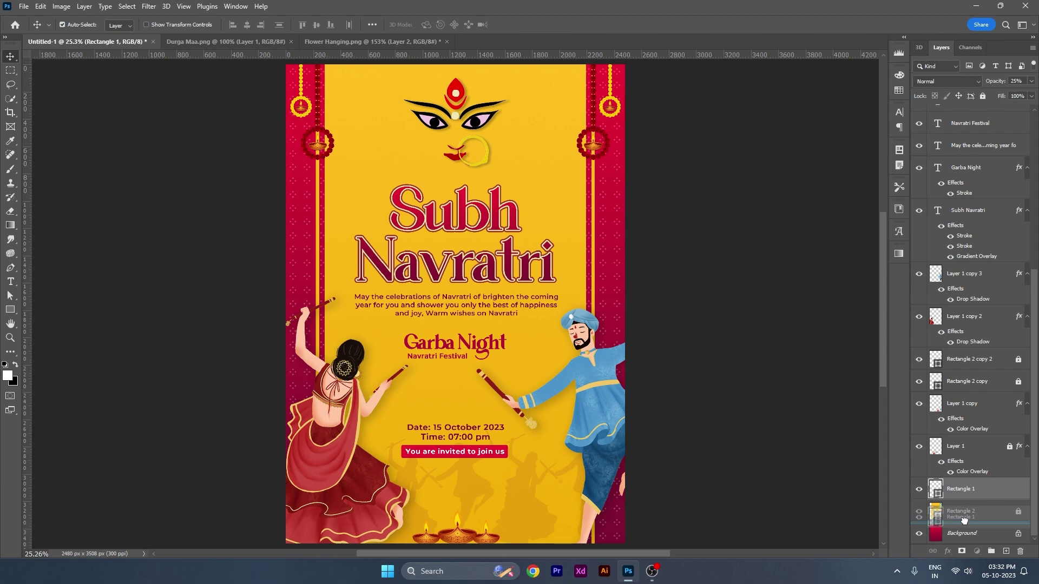
{"action": "left_click_drag", "start_coordinate": [968, 494], "coordinate": [966, 524]}
{"action": "left_click", "coordinate": [786, 422]}
{"action": "scroll", "coordinate": [478, 154], "scroll_direction": "up", "scroll_amount": 4}
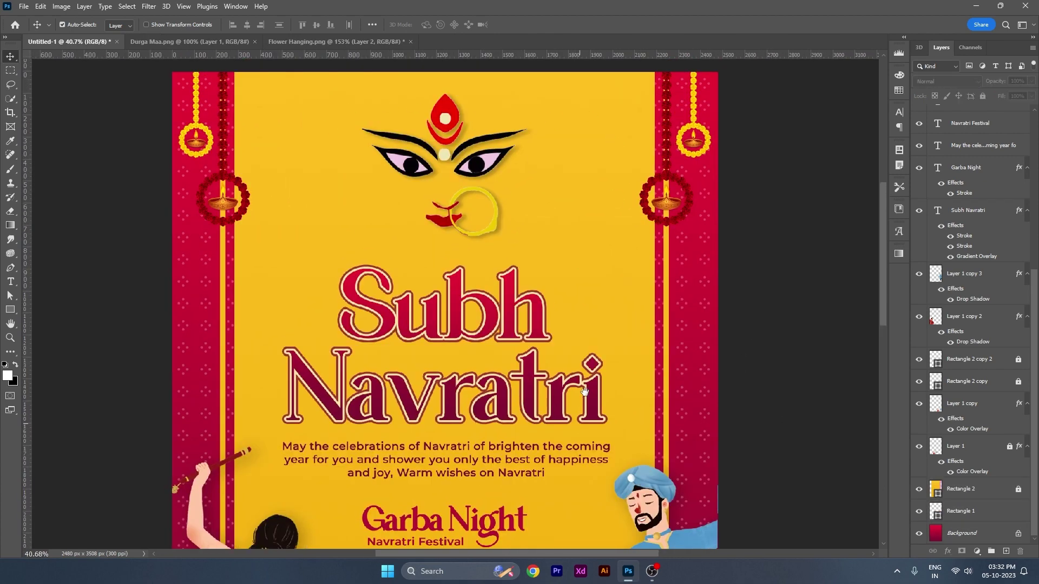
{"action": "scroll", "coordinate": [594, 372], "scroll_direction": "down", "scroll_amount": 3}
{"action": "scroll", "coordinate": [612, 349], "scroll_direction": "down", "scroll_amount": 3}
{"action": "scroll", "coordinate": [612, 349], "scroll_direction": "down", "scroll_amount": 3}
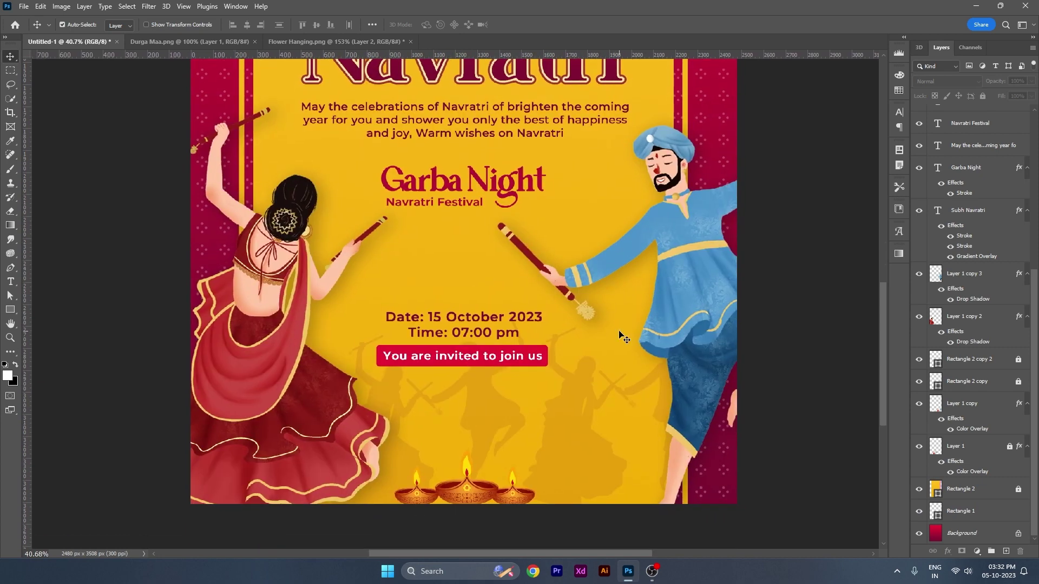
{"action": "key", "text": "ctrl+0"}
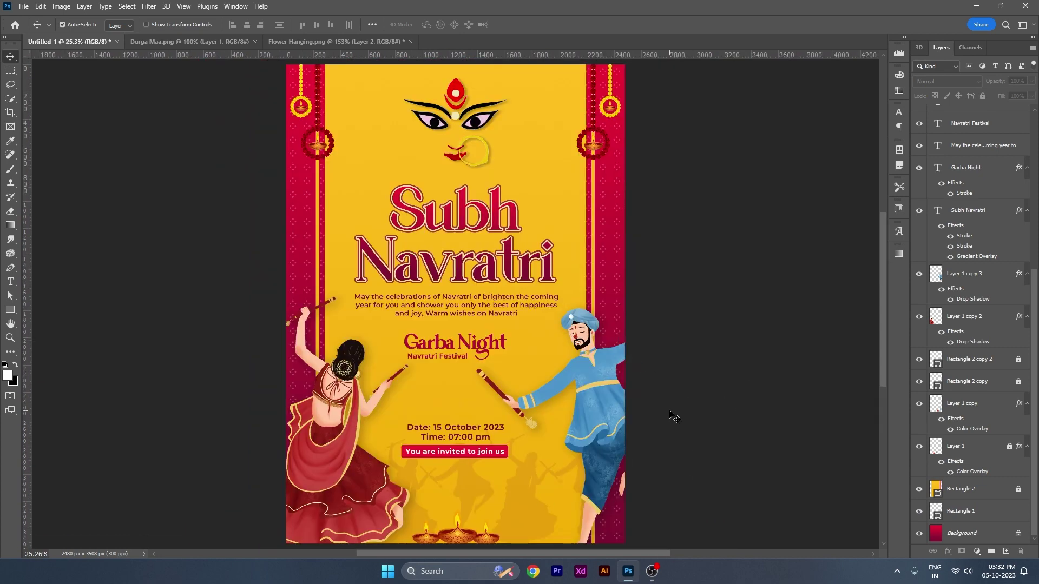